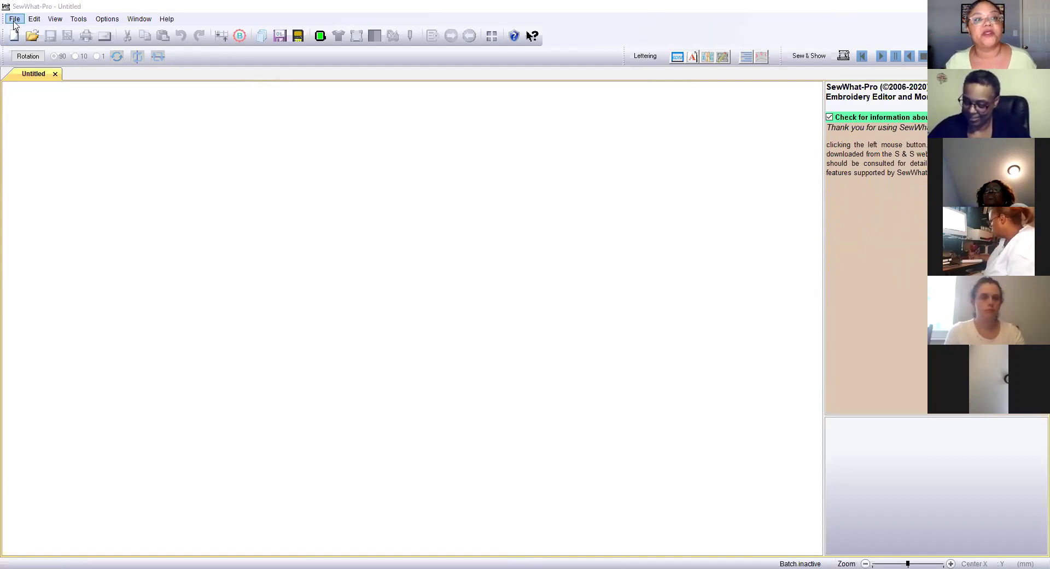
left_click(27, 21)
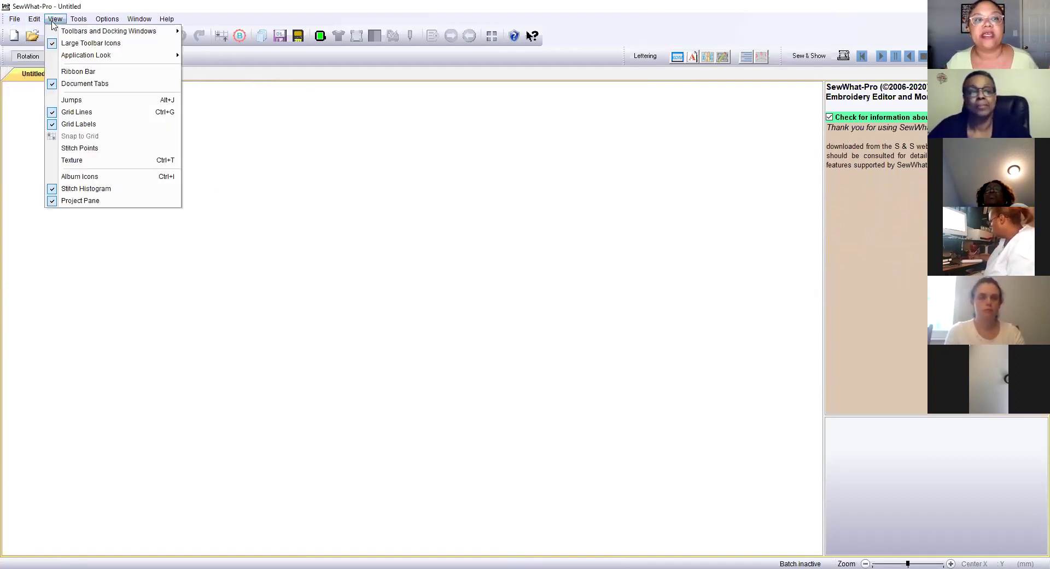
mouse_move(77, 21)
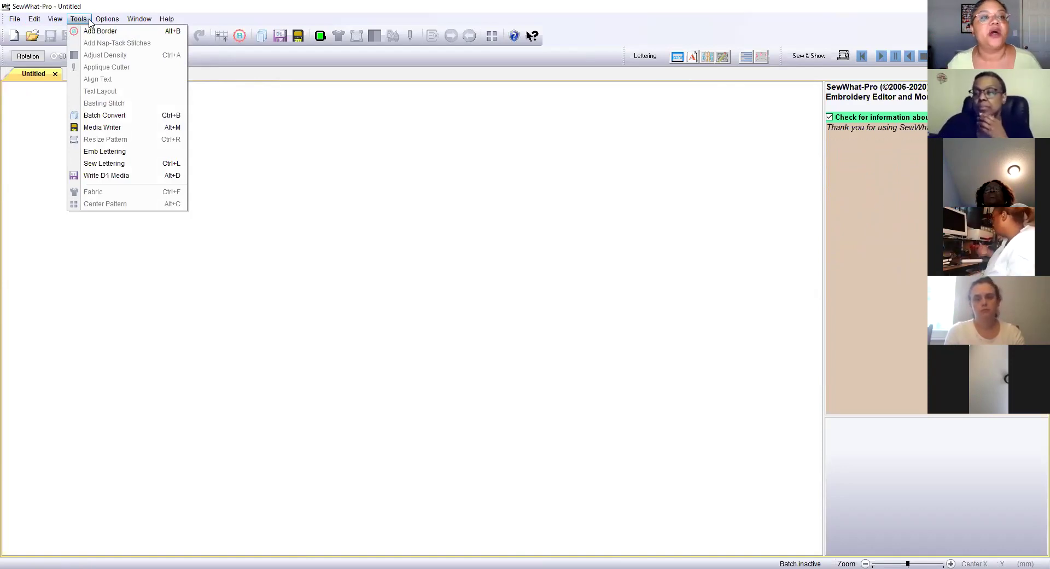
mouse_move(168, 21)
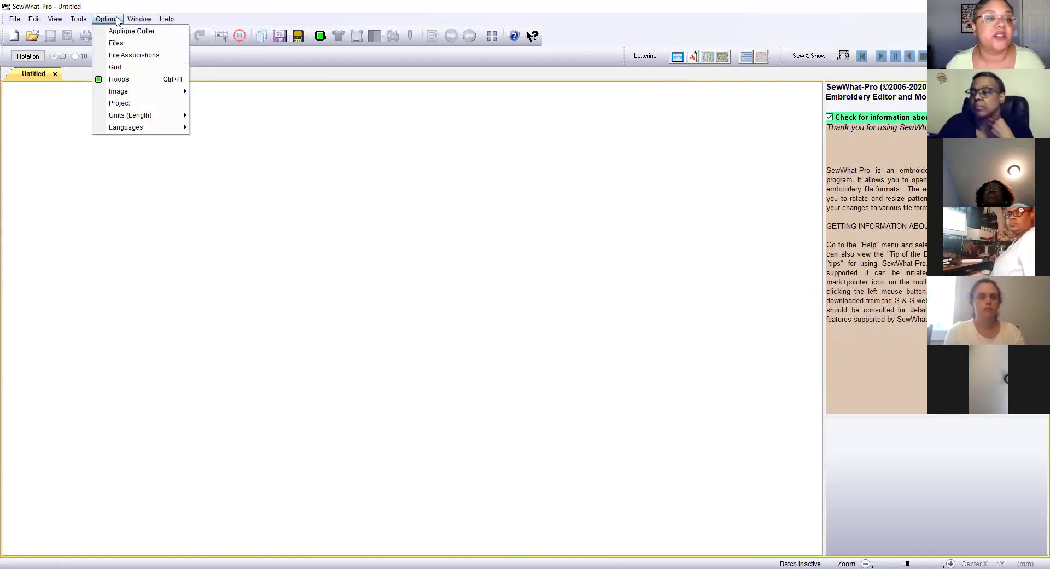
mouse_move(19, 21)
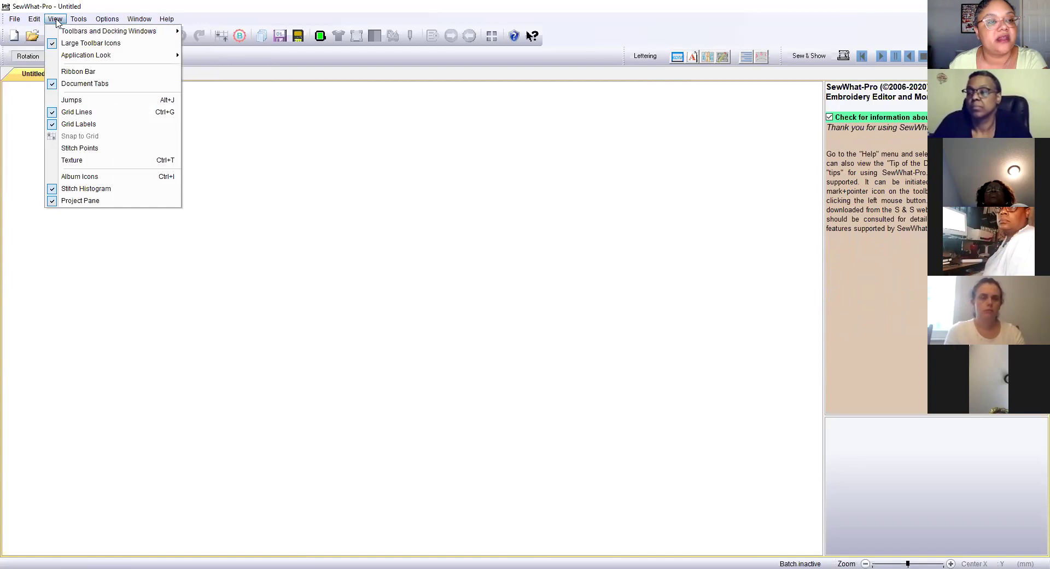
left_click(56, 21)
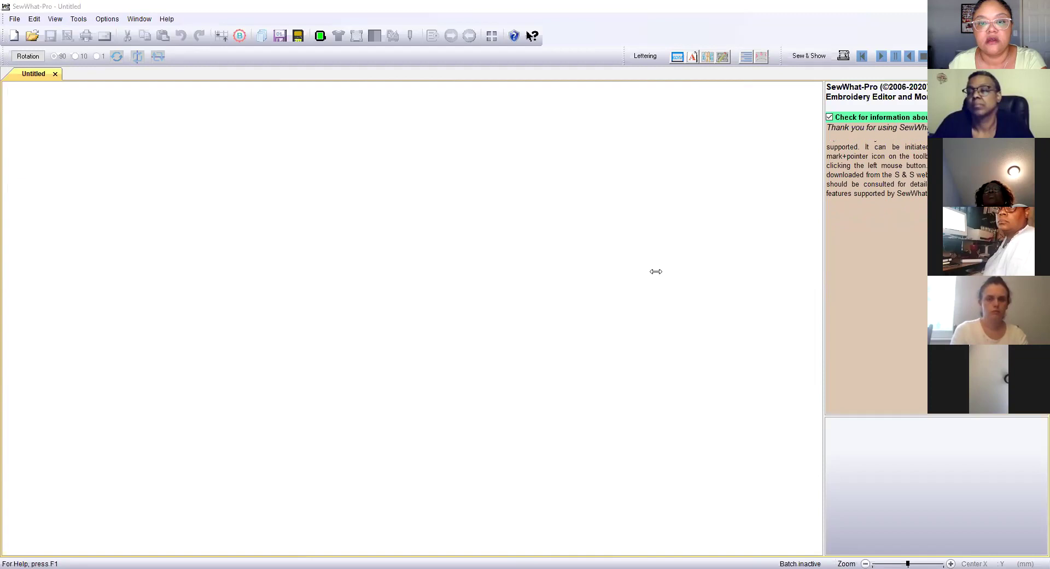
Switch to the Embroidery Library website in the browser and show the Free Designs category.
key("alt+Tab")
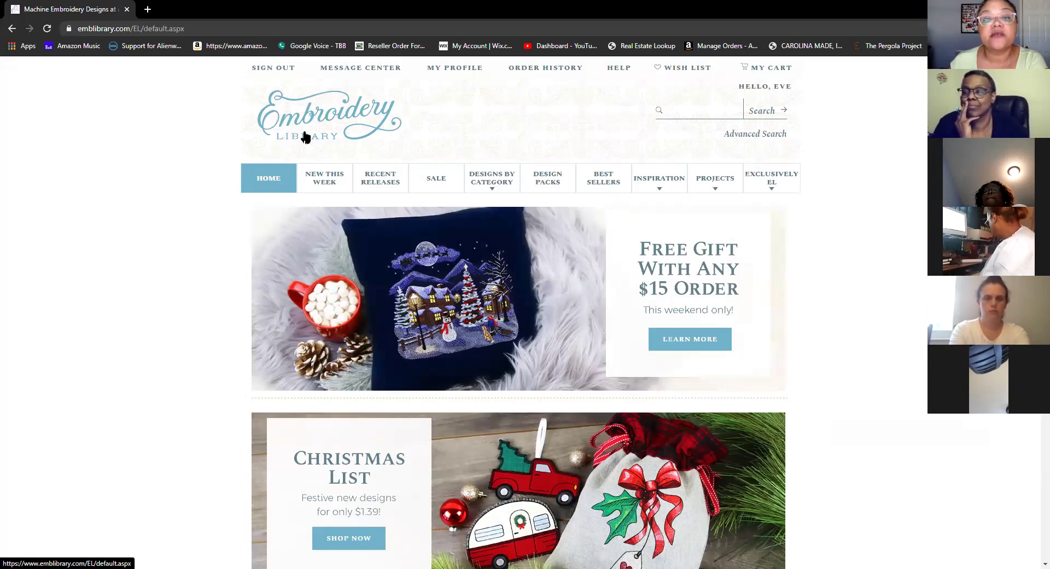
left_click(475, 184)
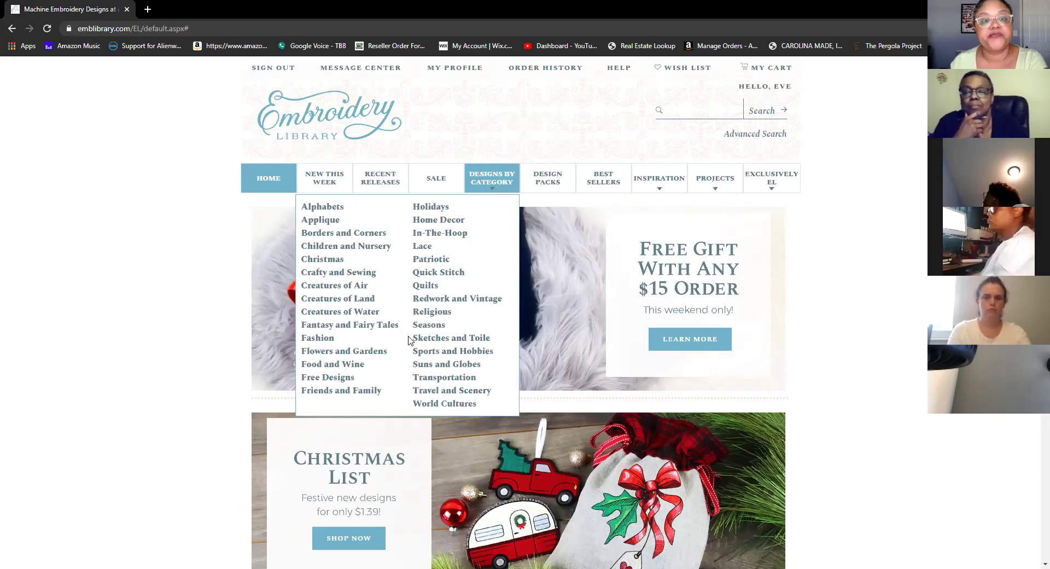
left_click(322, 383)
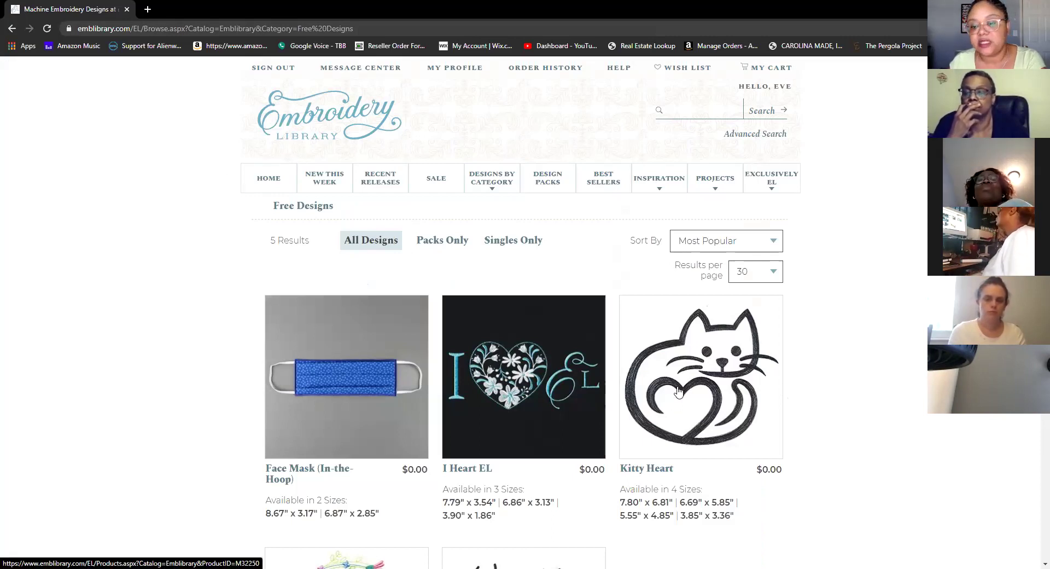
Browse the free designs, choose Kitty Heart in the 3.85" x 3.36" size, and add it to the cart in PES format.
scroll(700, 312, "down", 2)
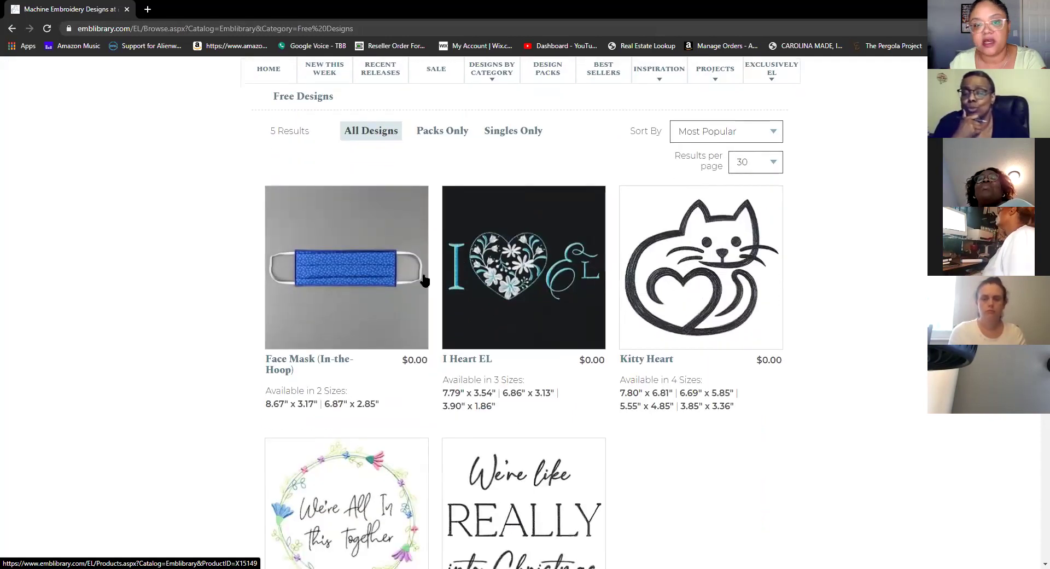
scroll(551, 250, "down", 3)
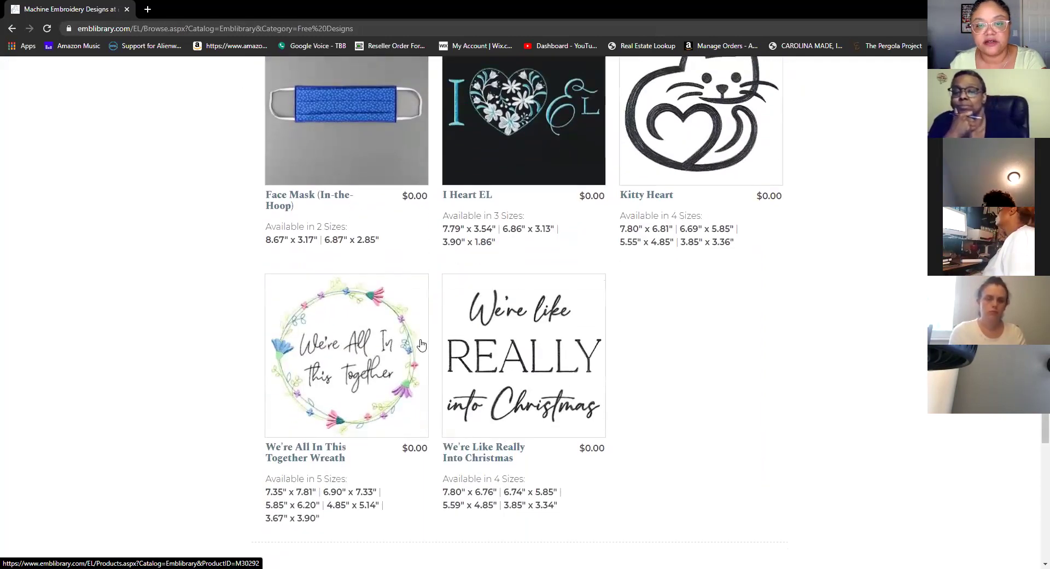
scroll(801, 159, "up", 3)
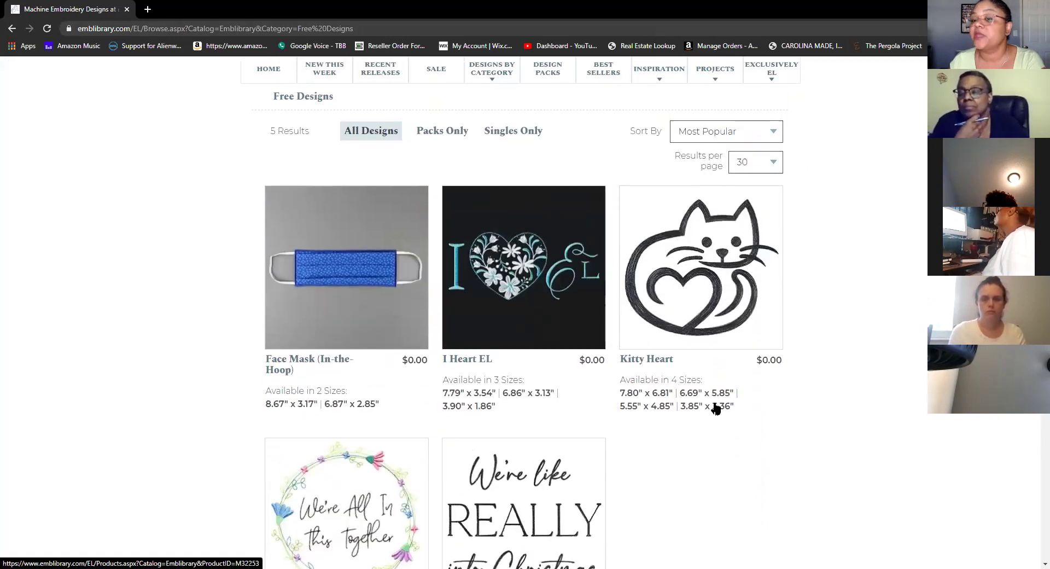
left_click(715, 407)
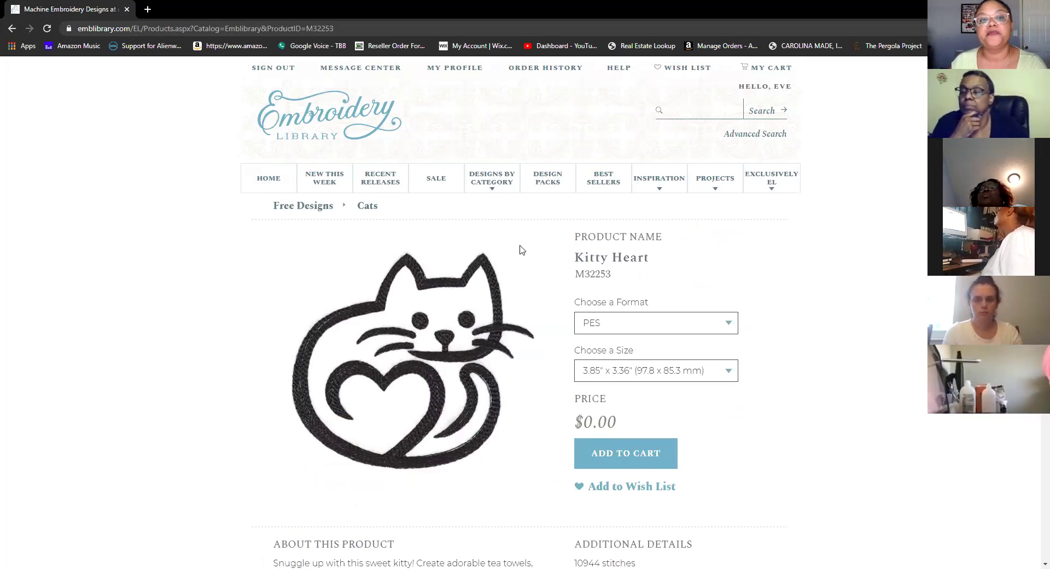
left_click(622, 451)
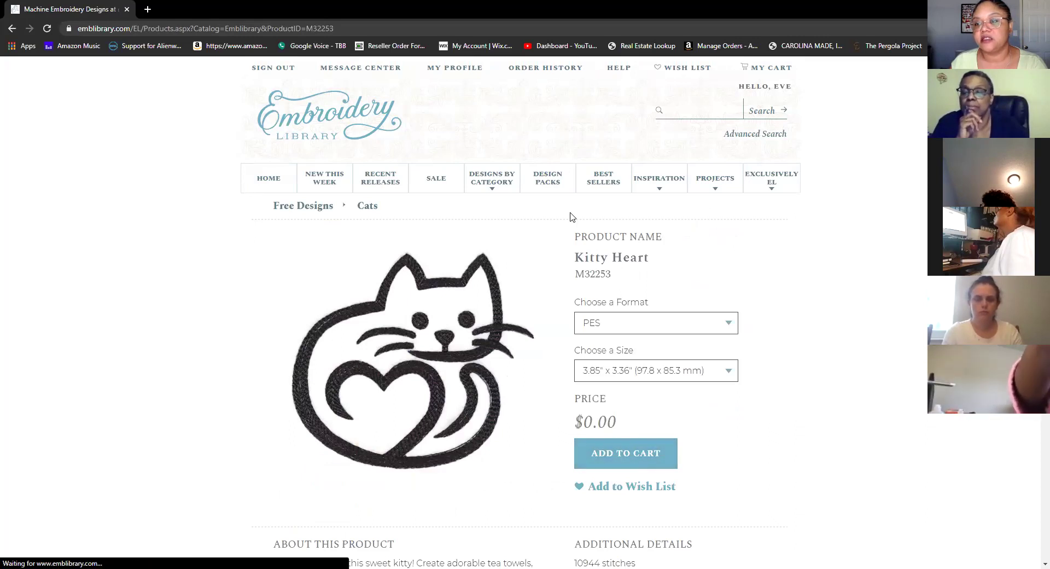
left_click(620, 456)
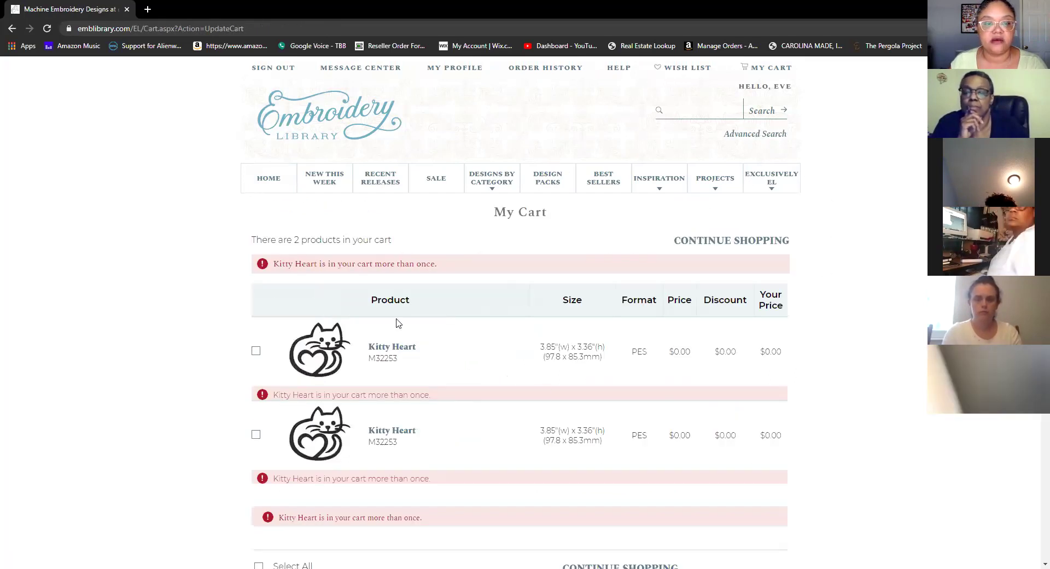
Remove the duplicate Kitty Heart entry from the shopping cart.
left_click(255, 350)
scroll(254, 356, "down", 3)
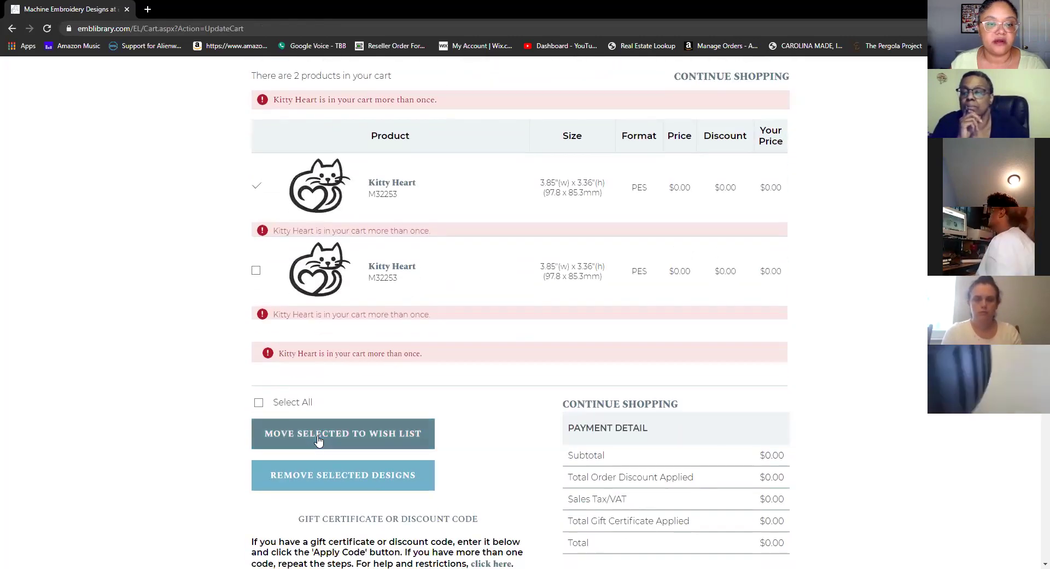
left_click(302, 476)
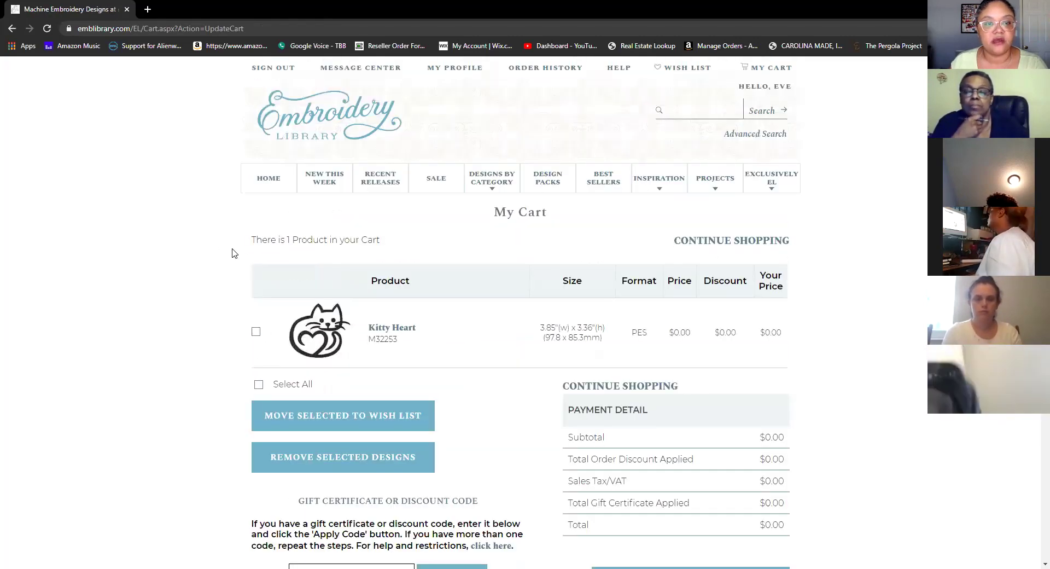
Check out the cart and complete the order for the free Kitty Heart design.
scroll(679, 398, "down", 2)
left_click(663, 473)
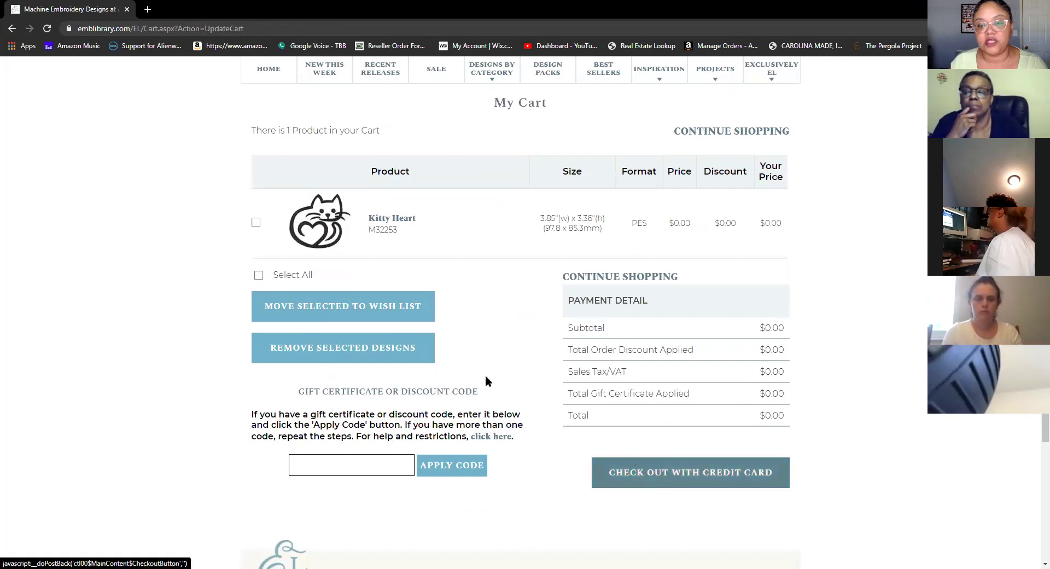
left_click(485, 428)
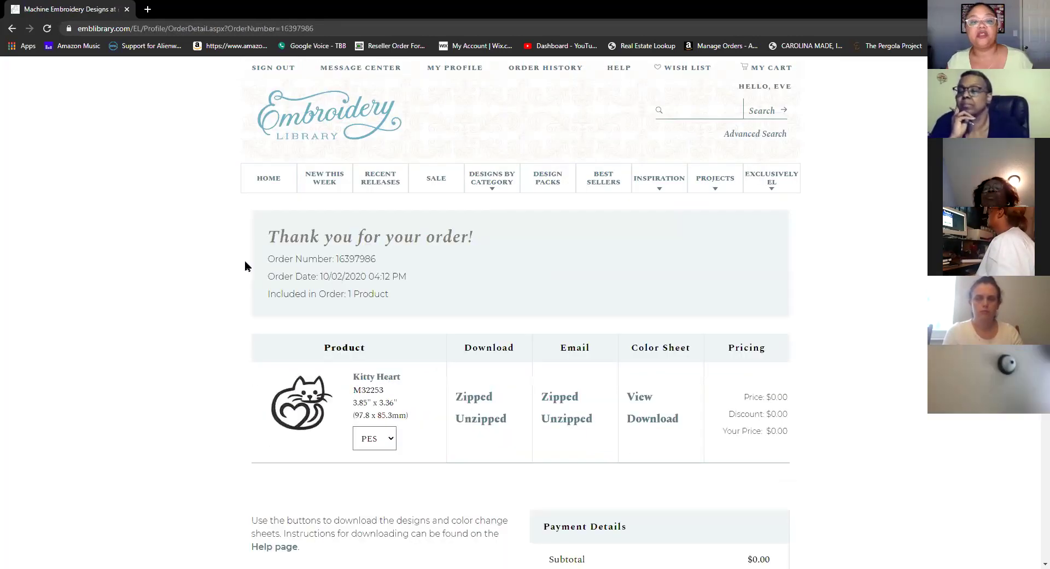
Download the zipped Kitty Heart design to the Downloads folder as m32253.PES and open the archive.
left_click(487, 400)
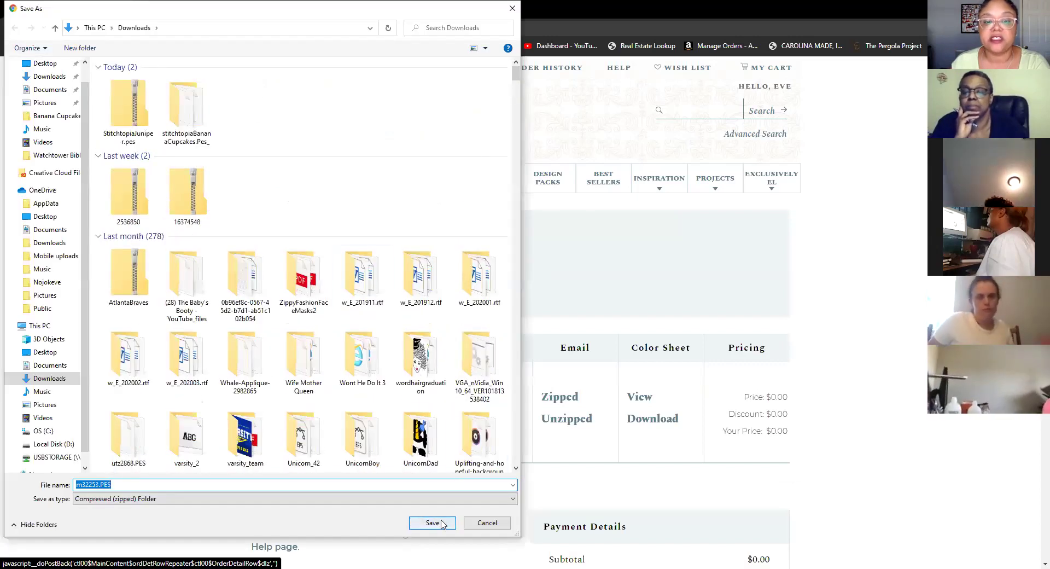
left_click(451, 524)
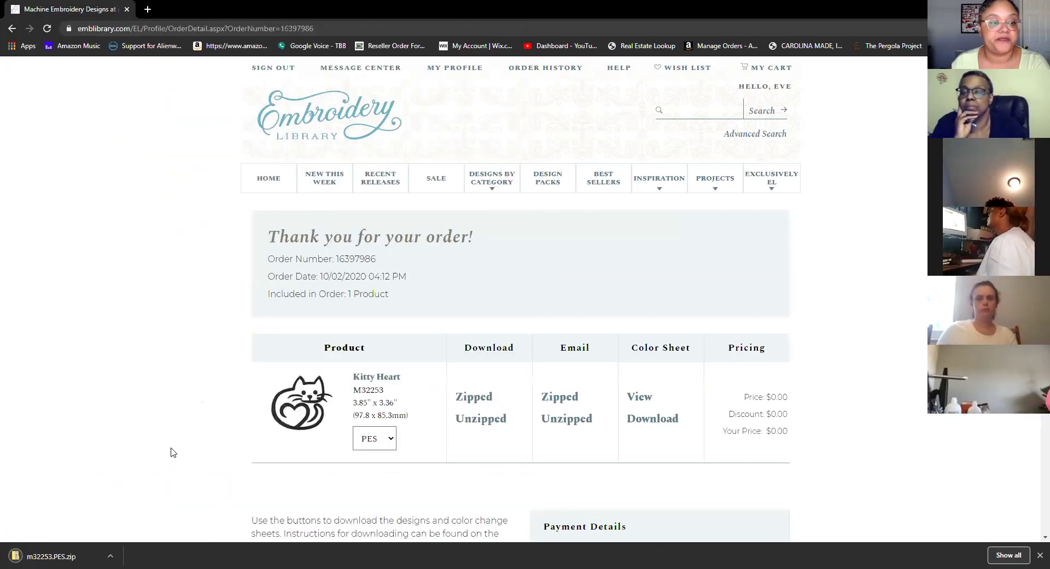
left_click(55, 556)
left_click(363, 251)
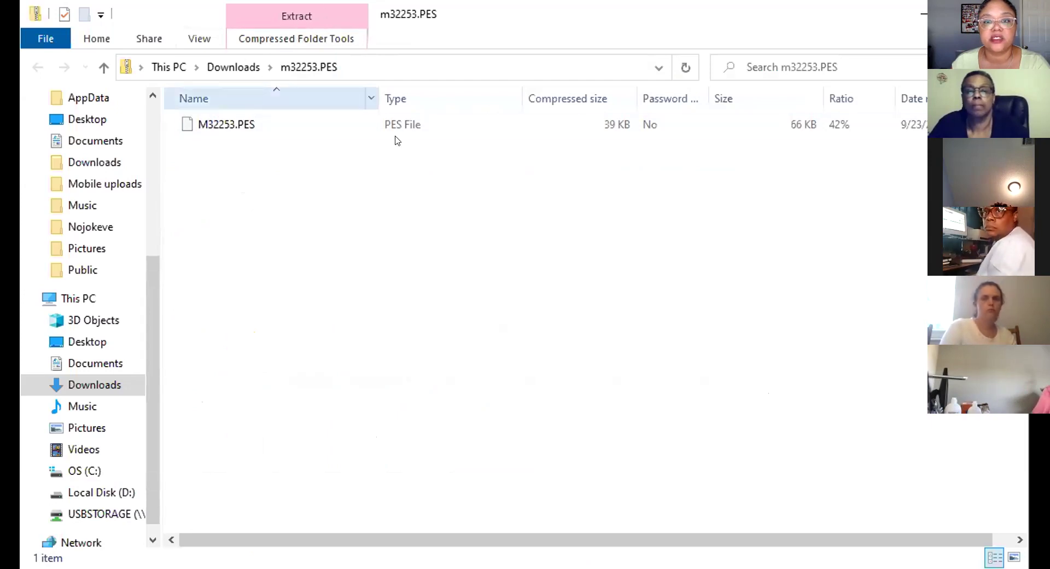
Extract the contents of the m32253.PES archive into its own folder in Downloads.
left_click(322, 40)
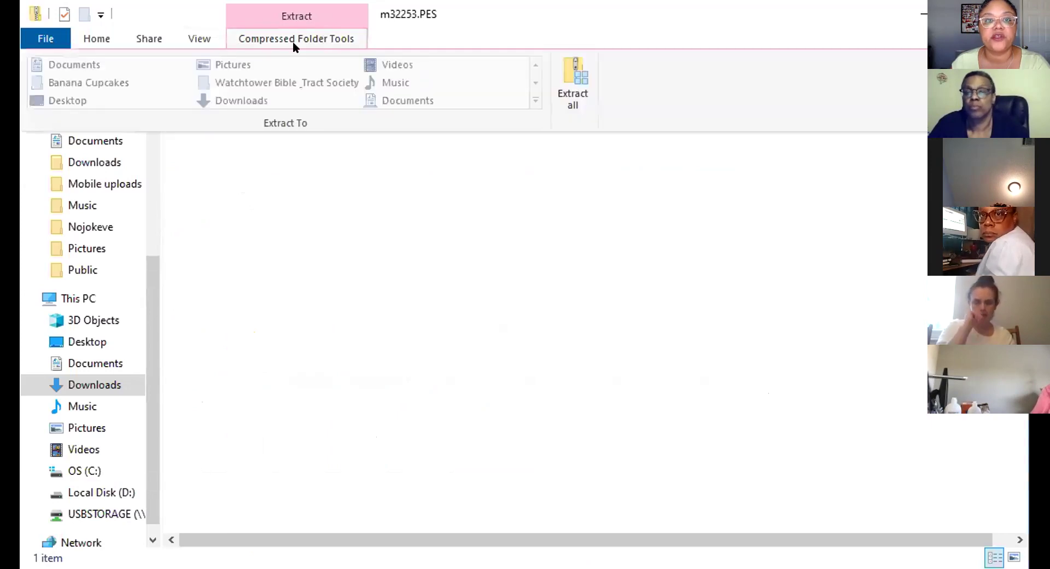
left_click(583, 69)
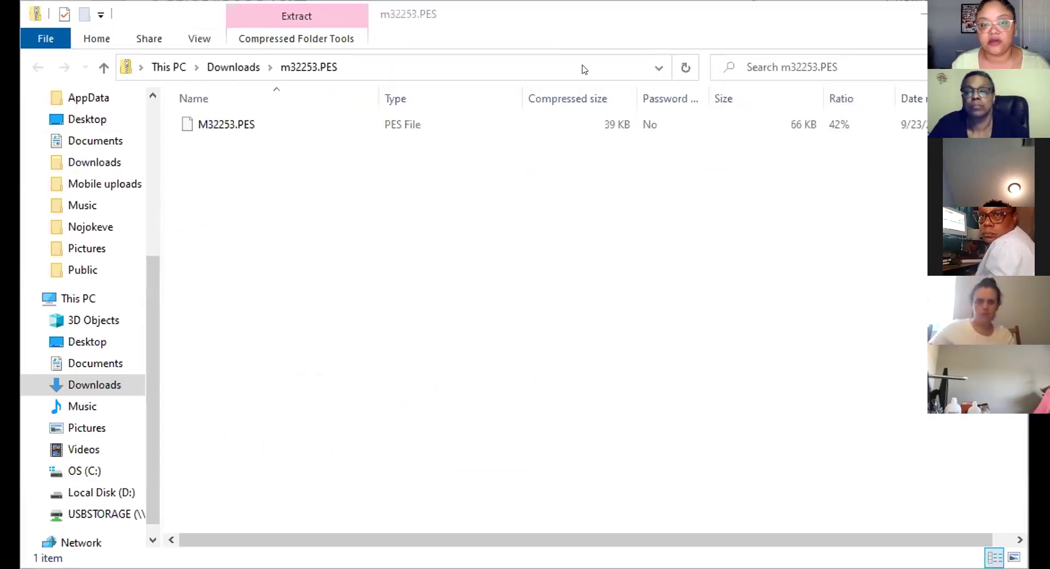
key("Escape")
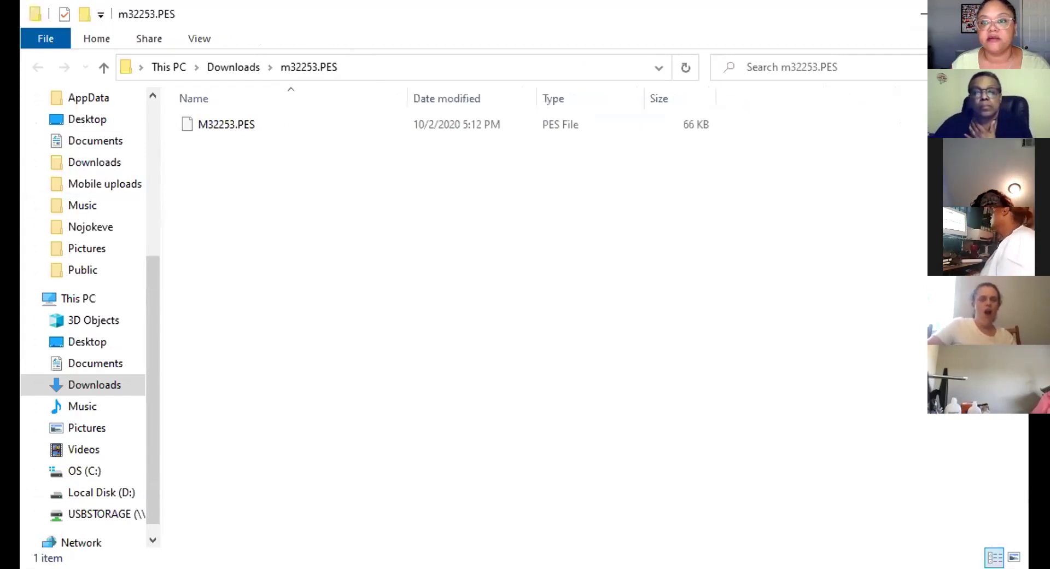
left_click(224, 120)
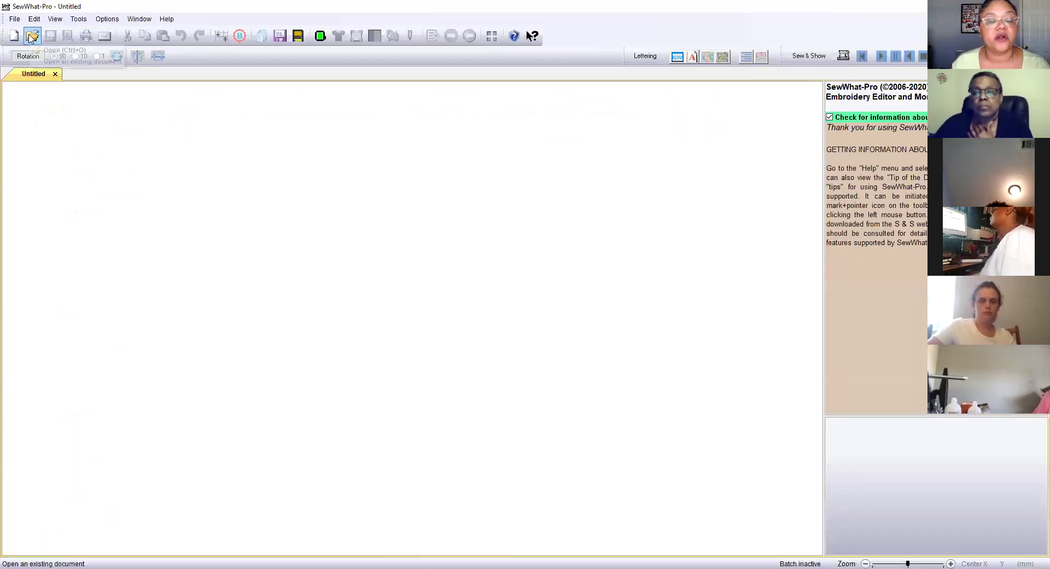
In SewWhat-Pro, open the M32253.PES design from the extracted m32253.PES folder in Downloads.
left_click(32, 37)
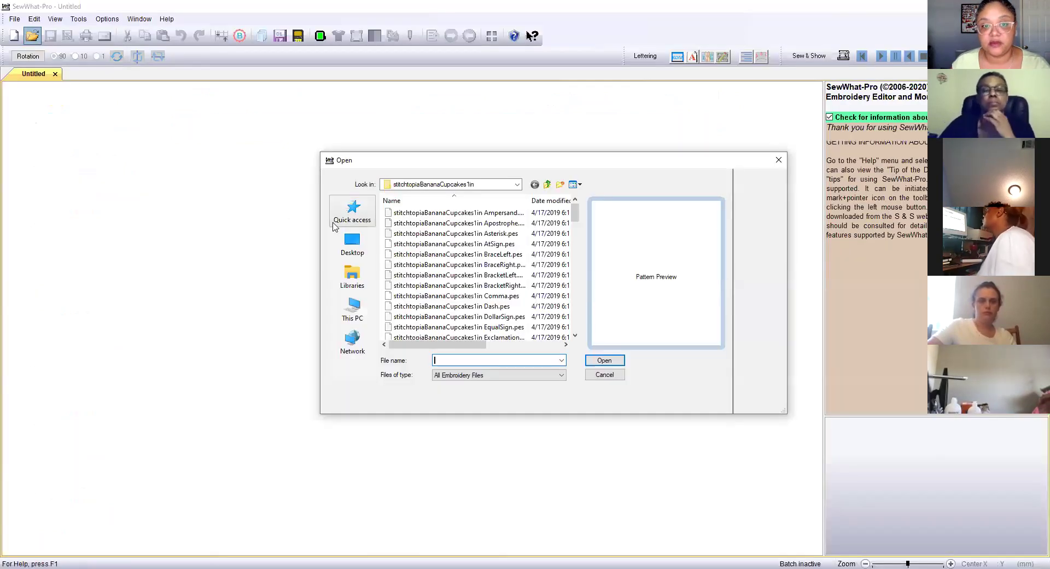
left_click(352, 307)
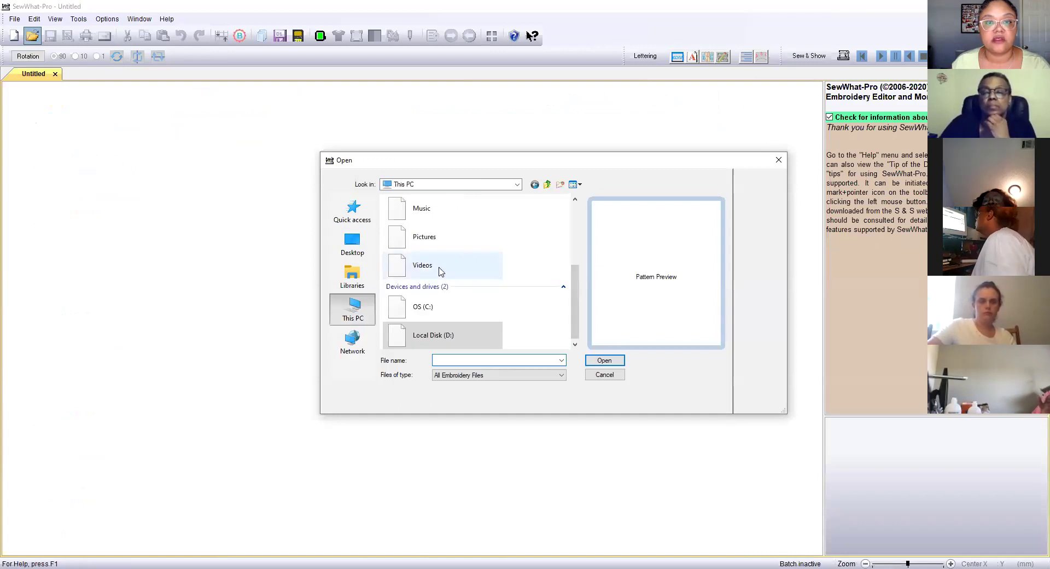
scroll(437, 306, "up", 3)
left_click(430, 313)
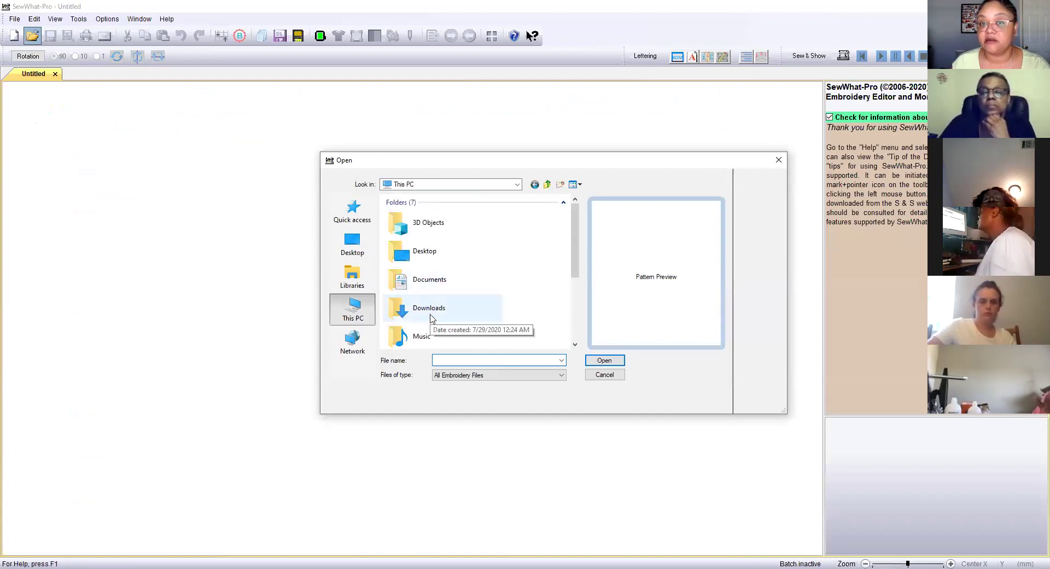
double_click(481, 310)
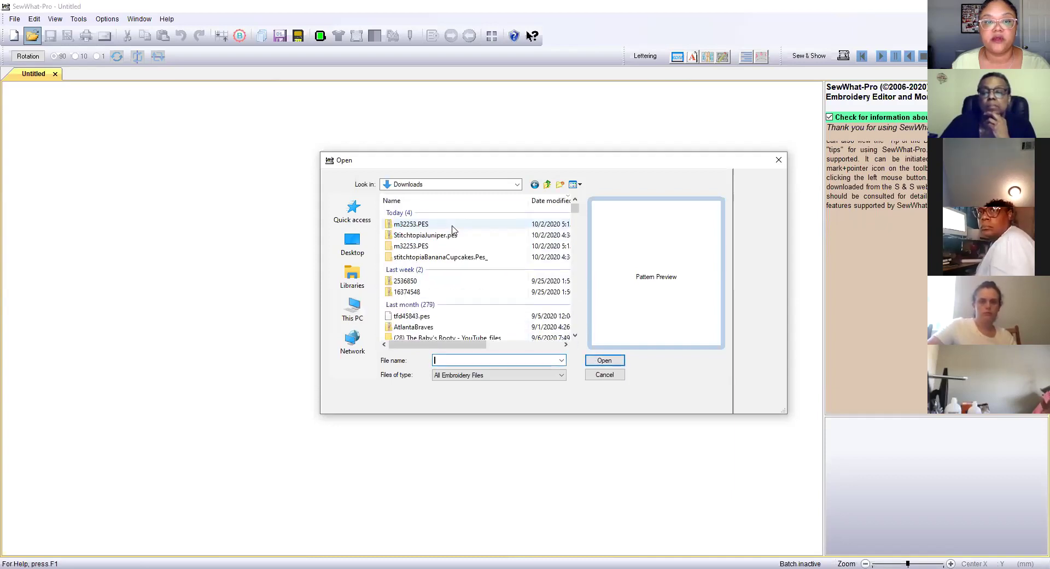
left_click(416, 249)
double_click(416, 248)
left_click(416, 213)
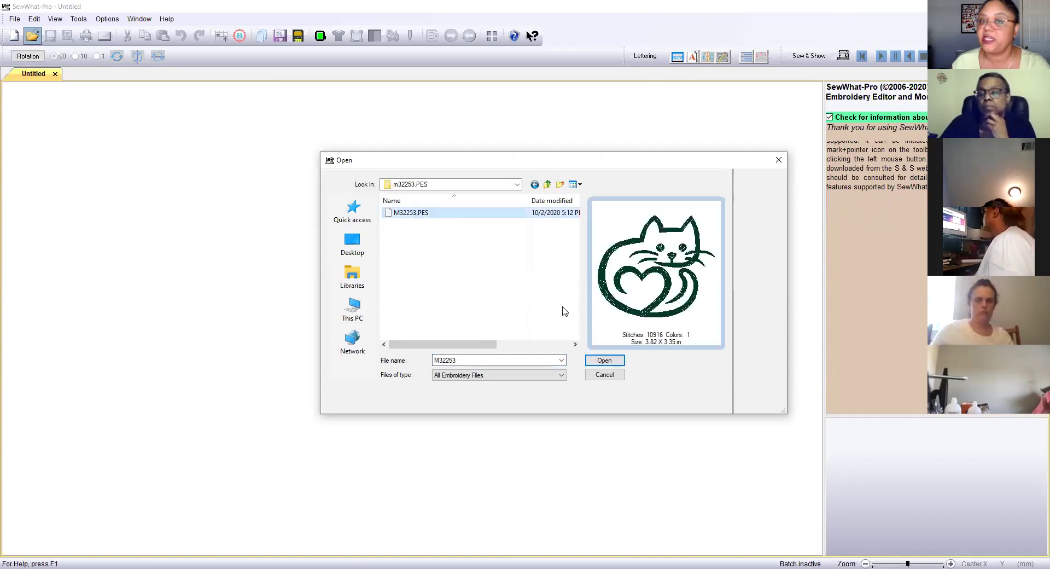
left_click(605, 360)
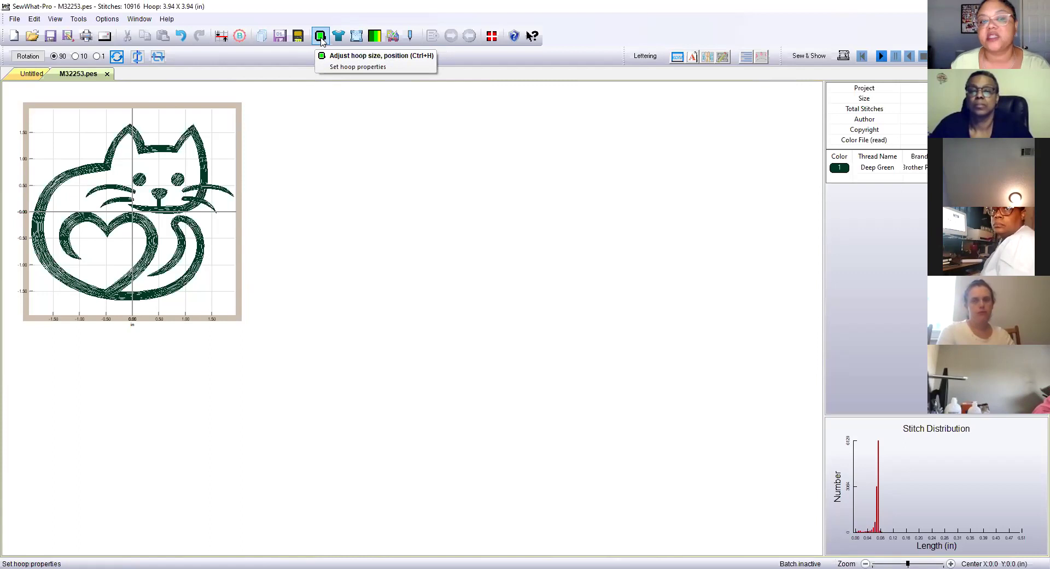
left_click(78, 20)
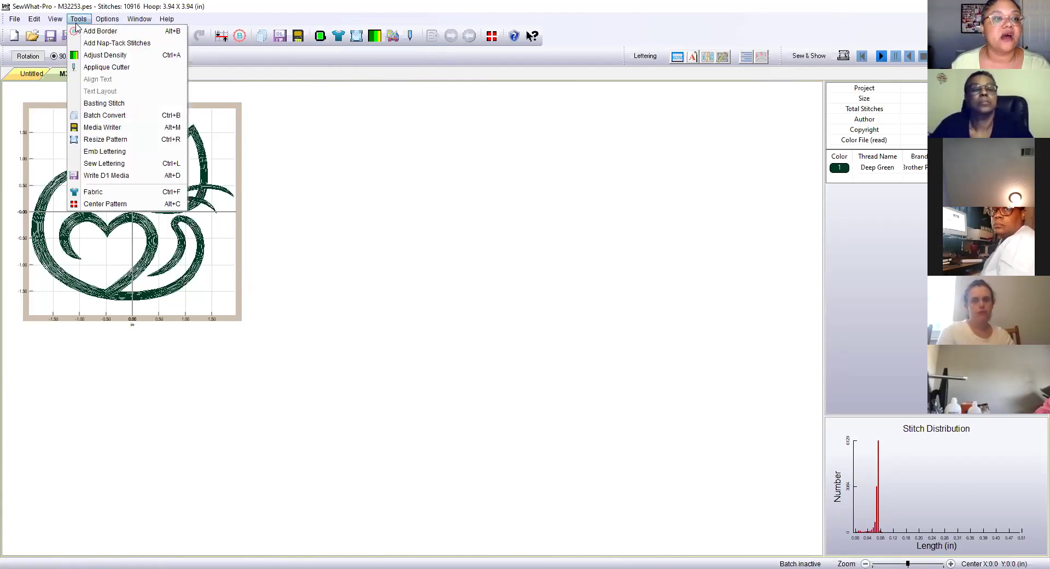
mouse_move(35, 20)
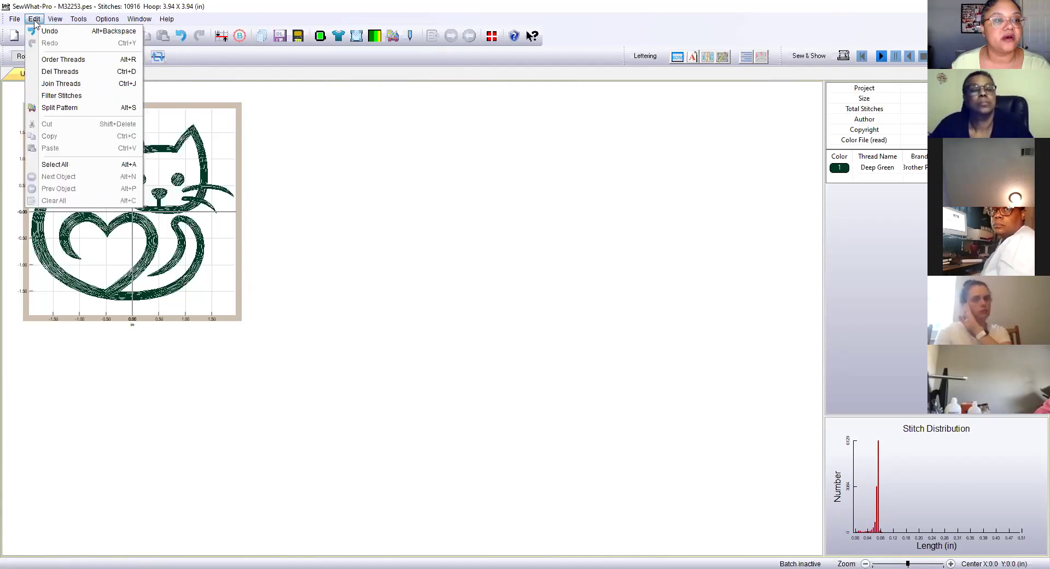
mouse_move(110, 21)
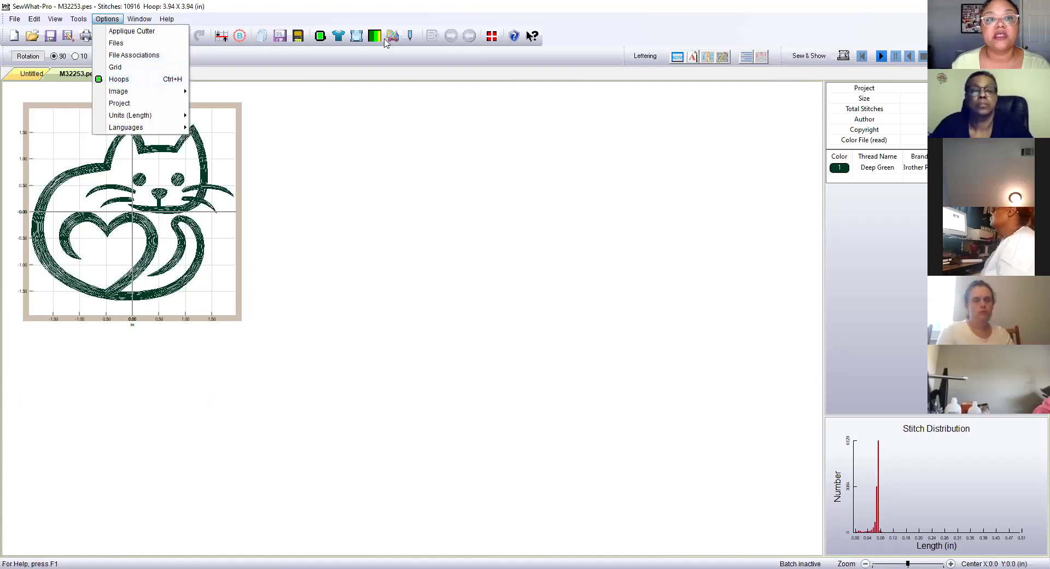
key("Left")
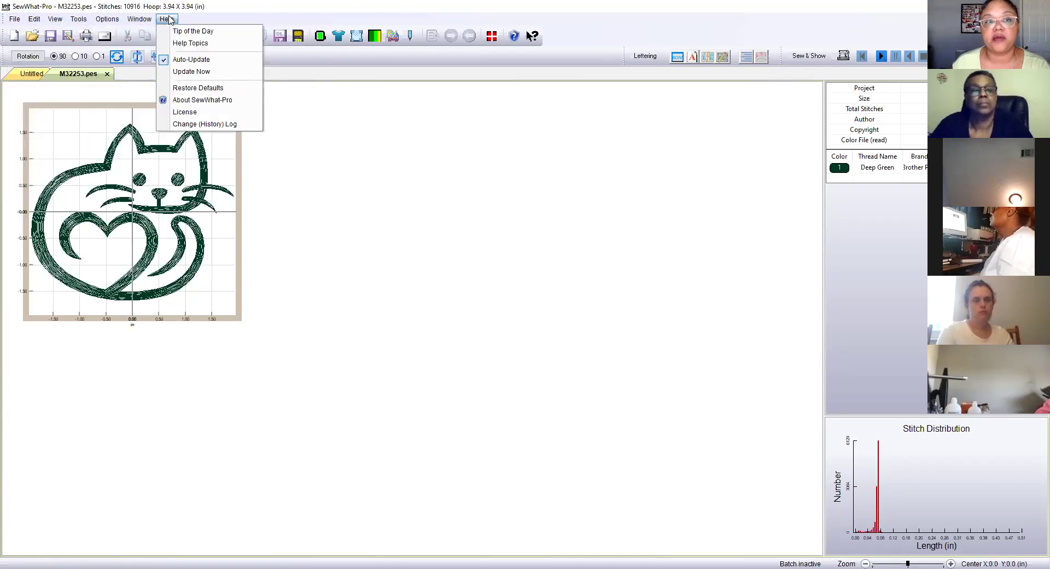
mouse_move(167, 19)
left_click(337, 182)
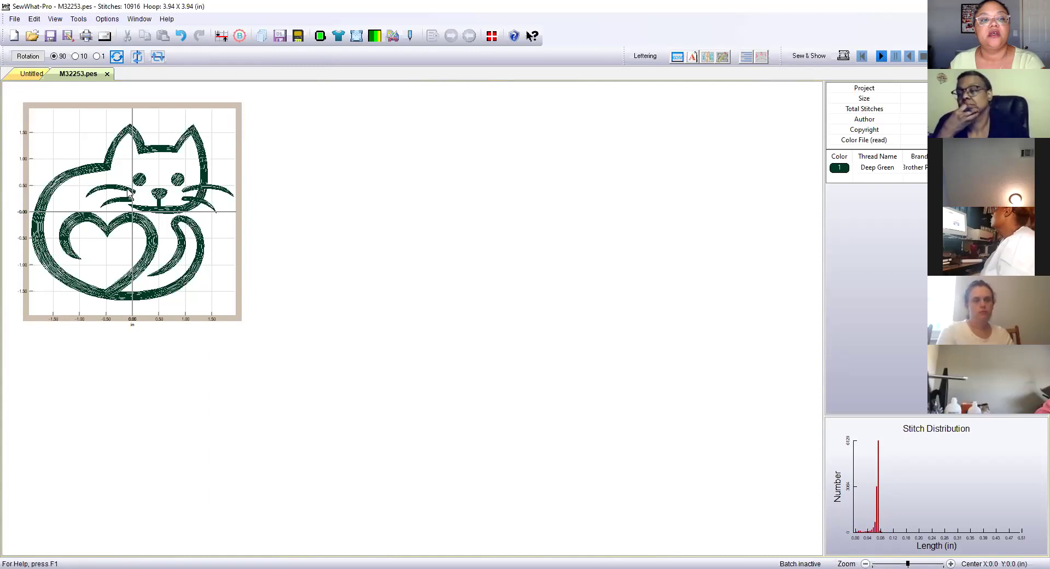
Examine the hoop sizes listed for Brother and the other machine brands available in the hoop properties.
left_click(320, 37)
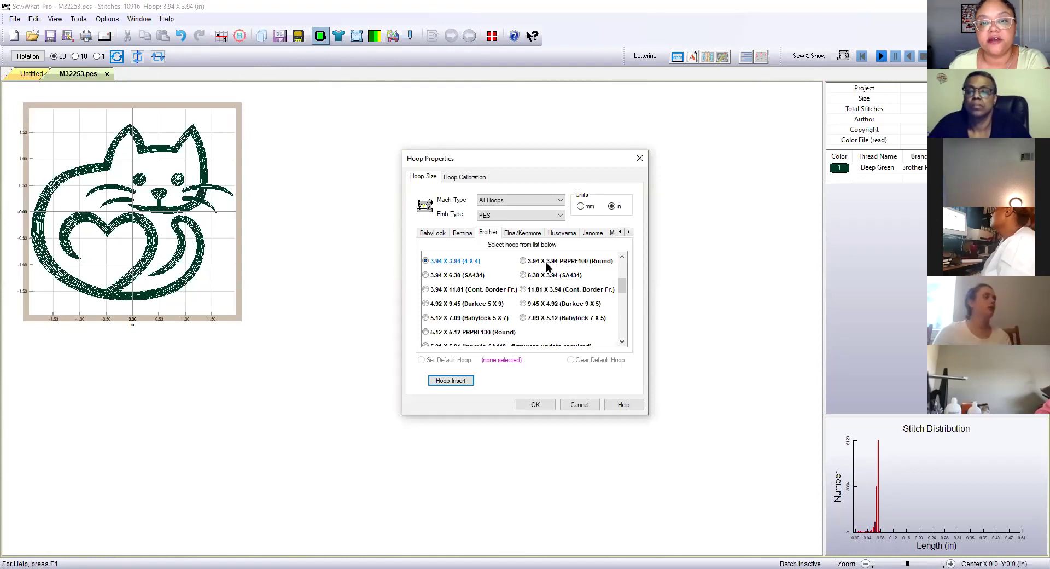
scroll(544, 290, "up", 5)
scroll(542, 304, "down", 8)
scroll(541, 304, "up", 8)
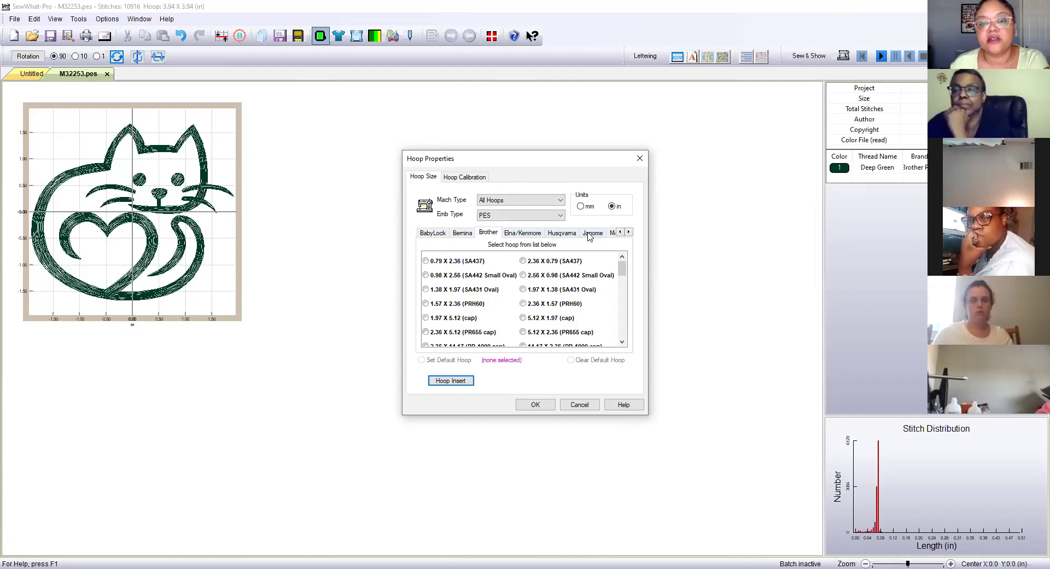
left_click(628, 232)
left_click(629, 233)
left_click(628, 232)
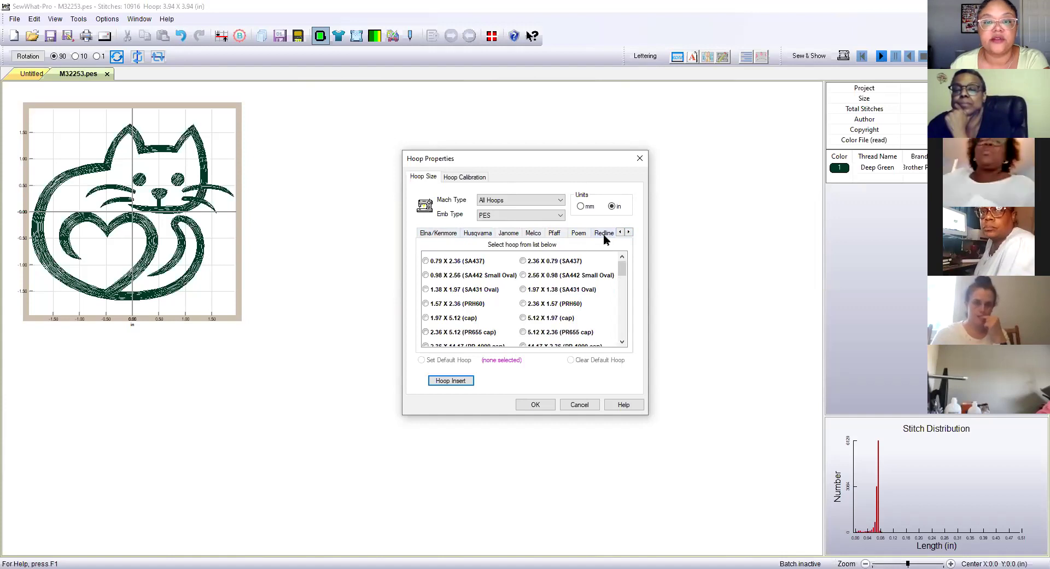
left_click(619, 232)
left_click(620, 232)
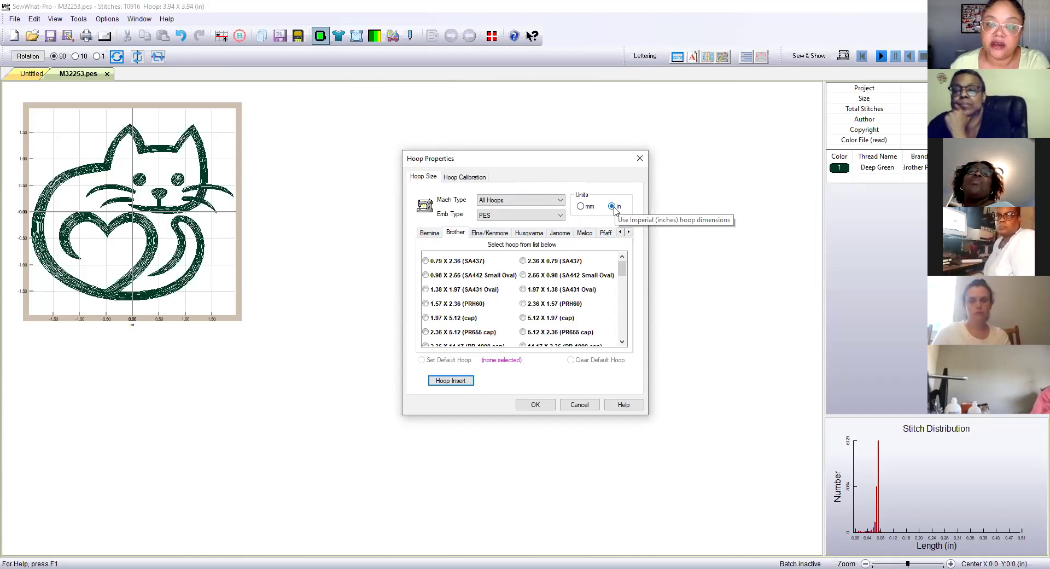
Compare the hoop list in inches and millimetres, leaving the hoop units set to millimetres.
left_click(580, 206)
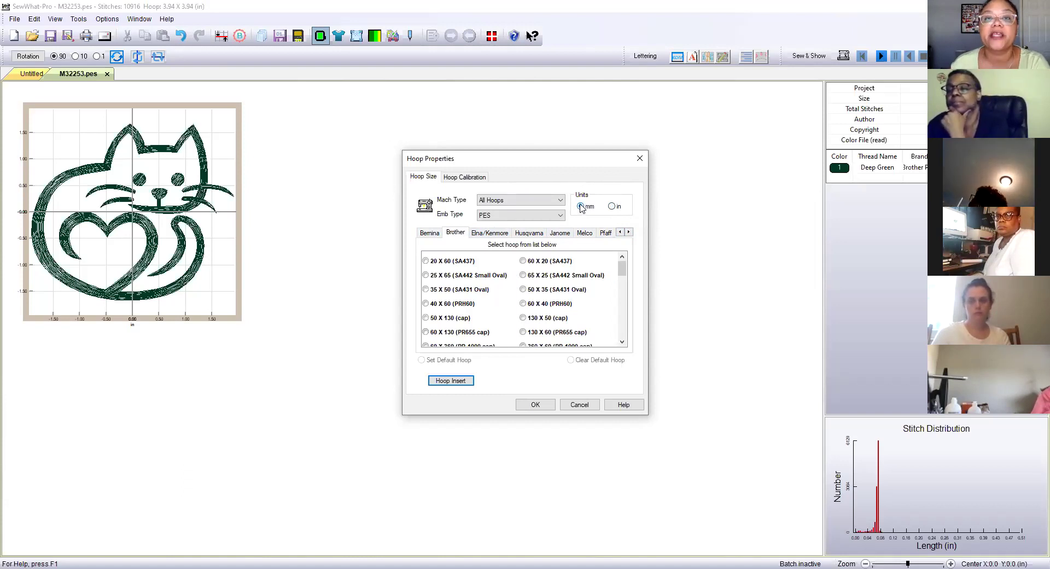
left_click(613, 207)
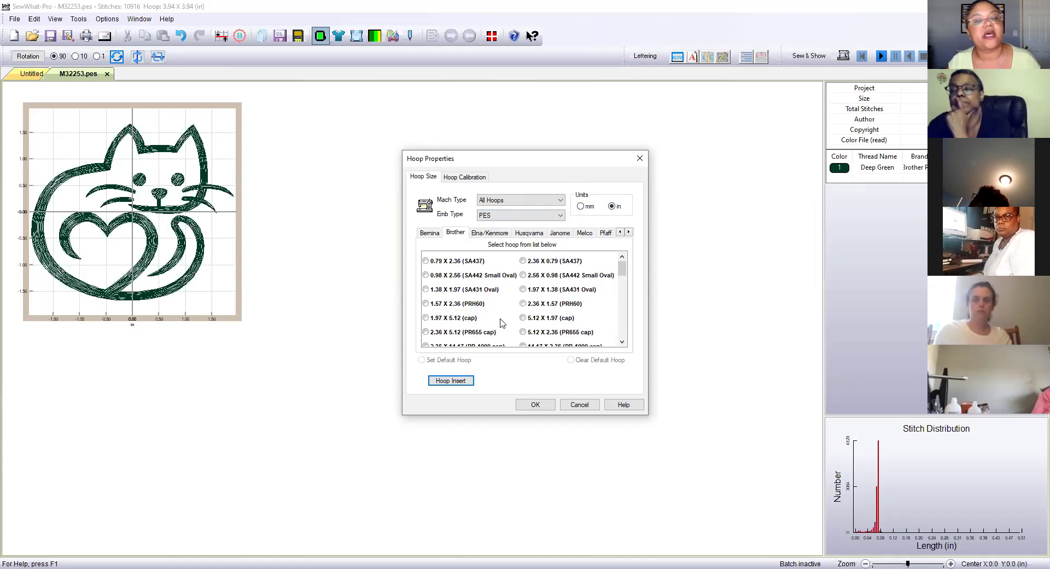
left_click(580, 206)
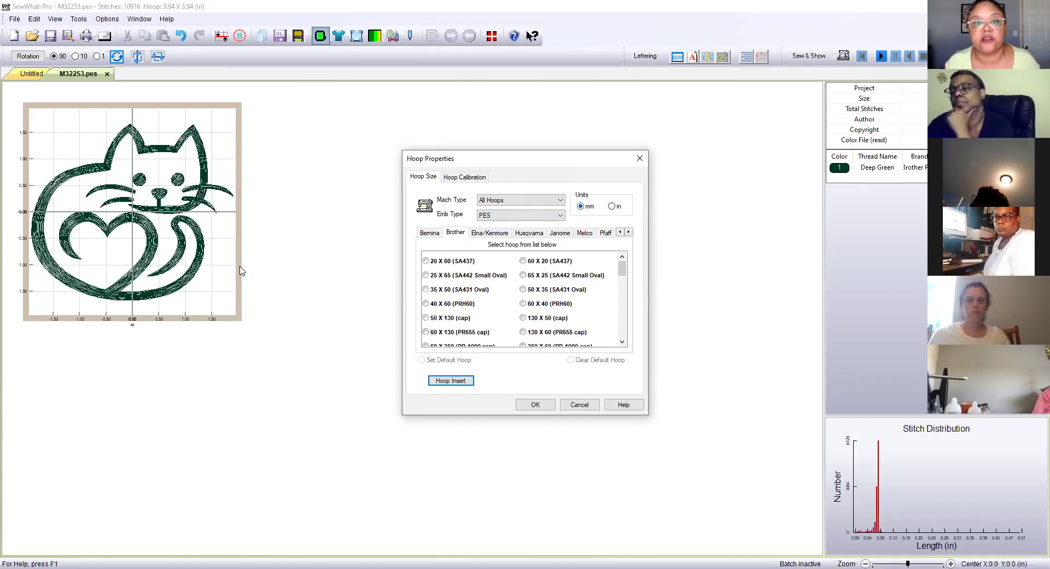
scroll(496, 303, "down", 2)
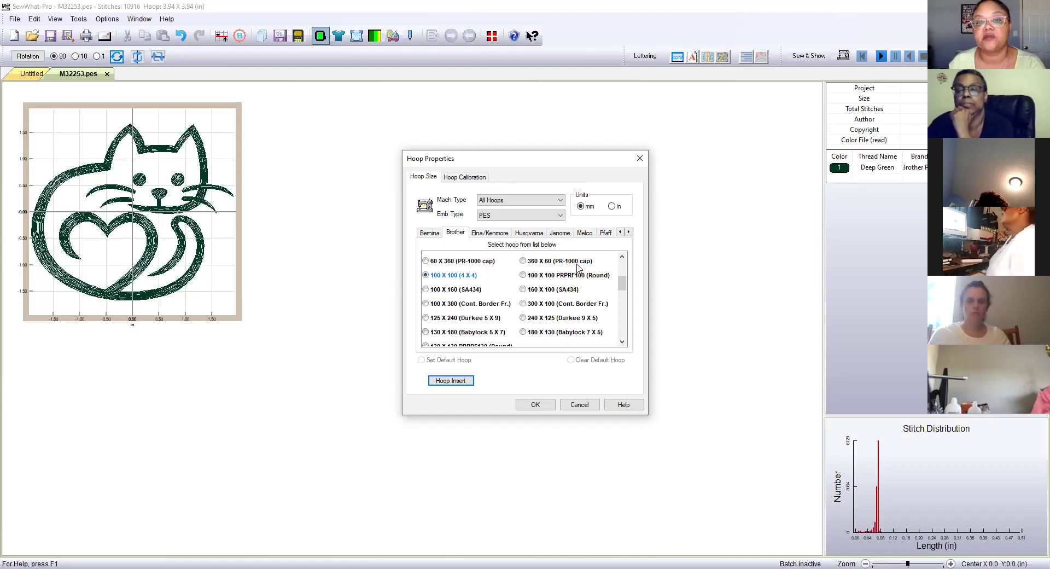
left_click(612, 206)
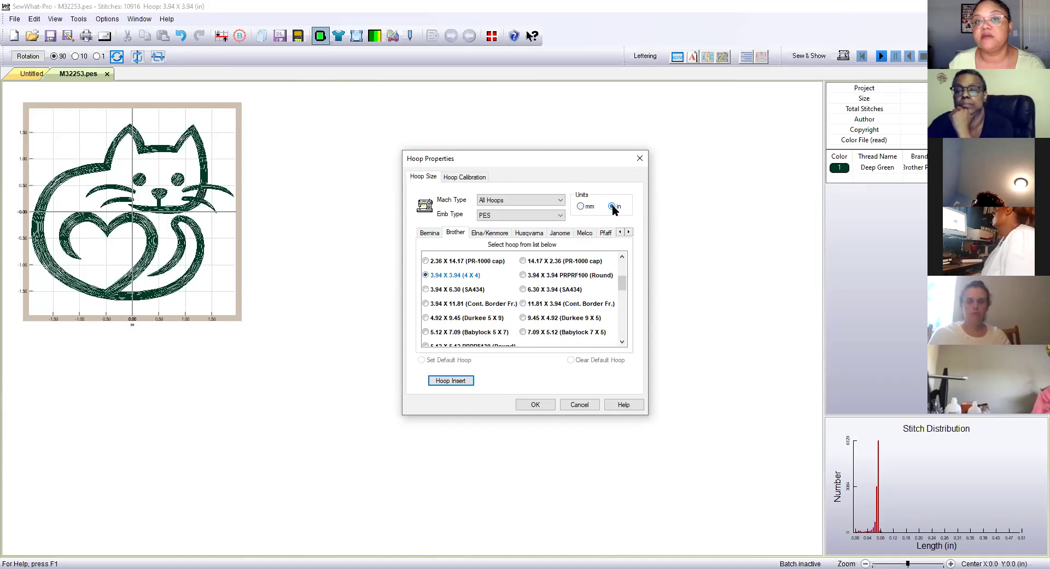
left_click(582, 207)
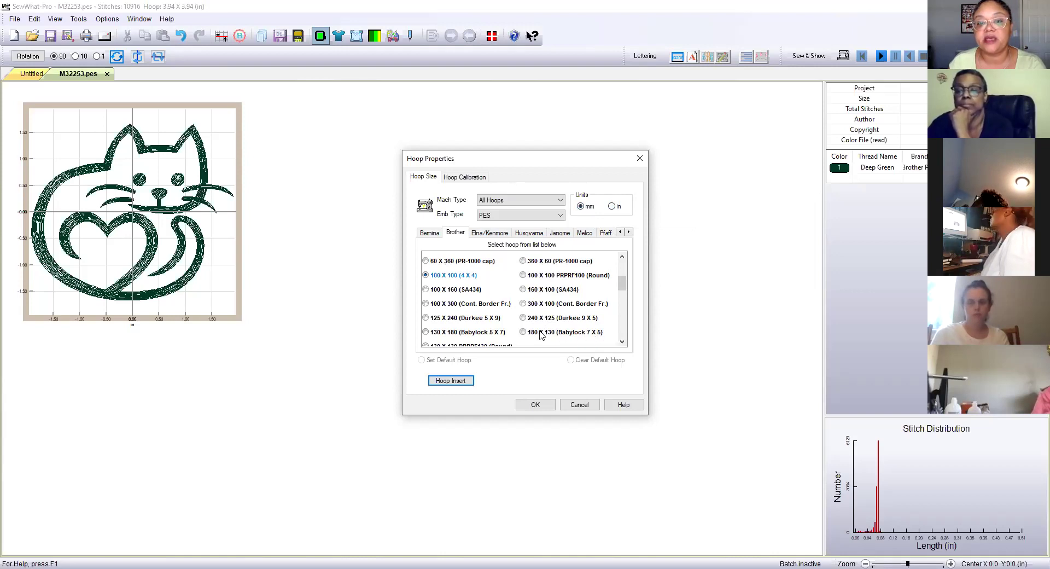
Apply the upright 130 X 180 (Babylock 5 X 7) hoop, and replace it with the sideways 180 X 130 (Babylock 7 X 5) hoop.
left_click(522, 332)
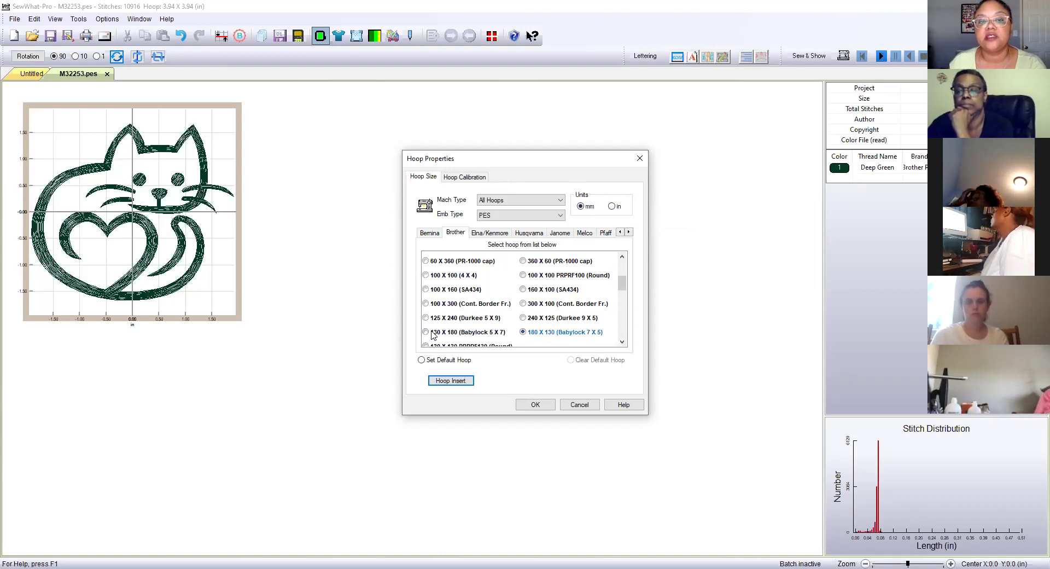
left_click(470, 332)
left_click(535, 405)
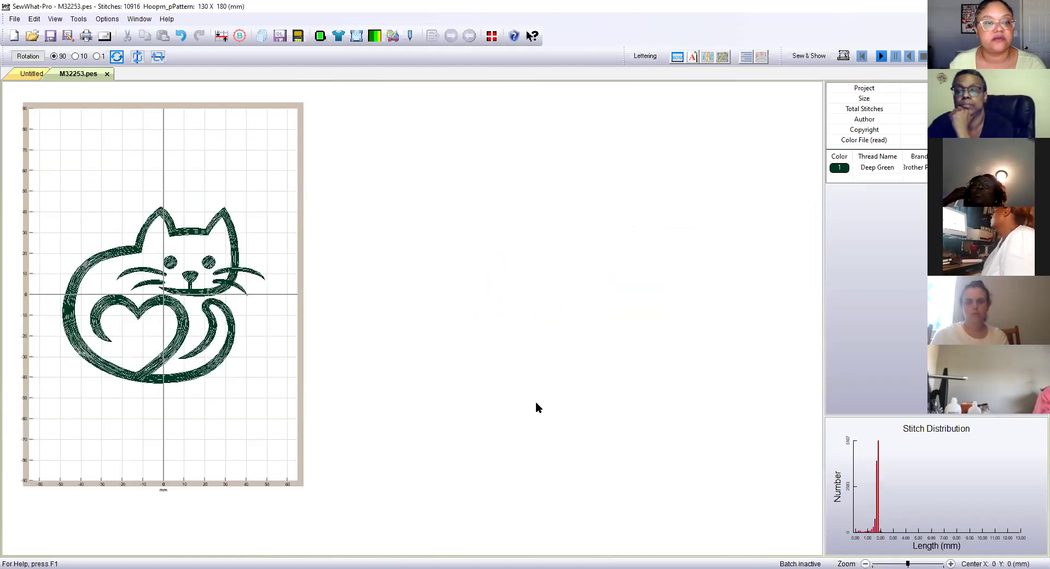
left_click(320, 35)
left_click(523, 261)
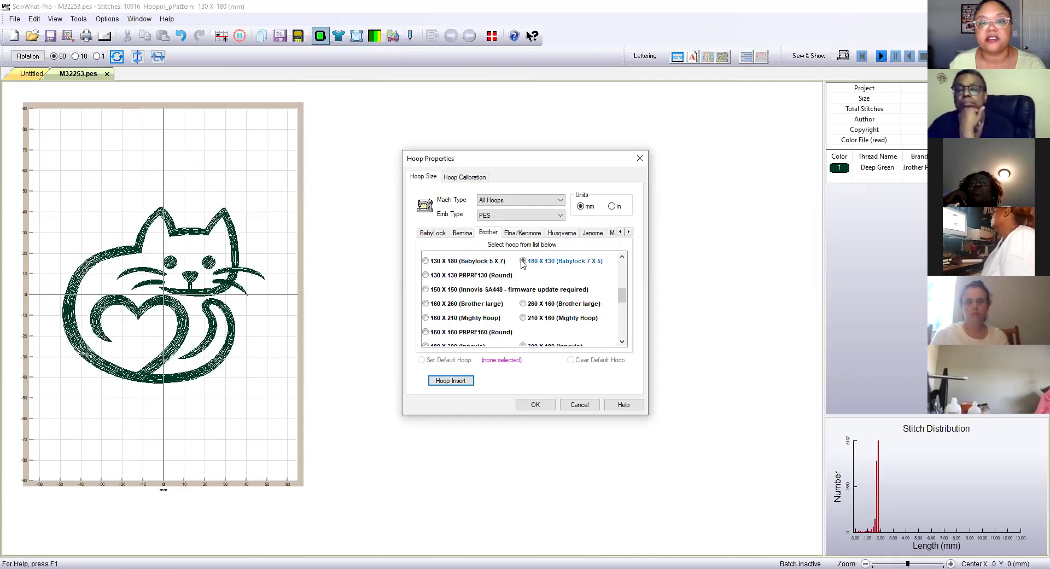
left_click(537, 406)
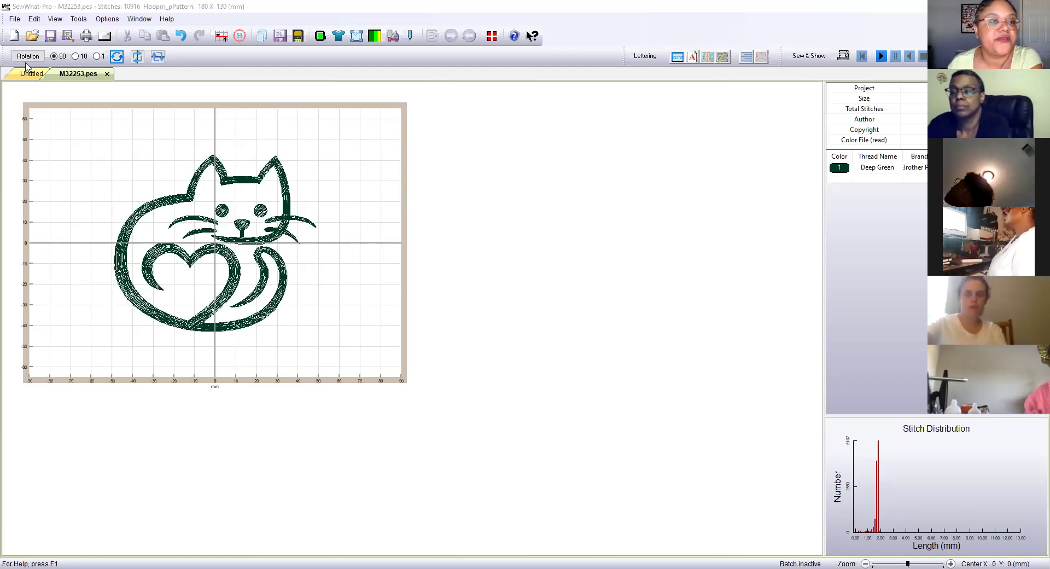
Switch the hoop to 130 X 180 (Babylock 5 X 7) and back to 180 X 130 (Babylock 7 X 5) to compare orientations.
left_click(329, 35)
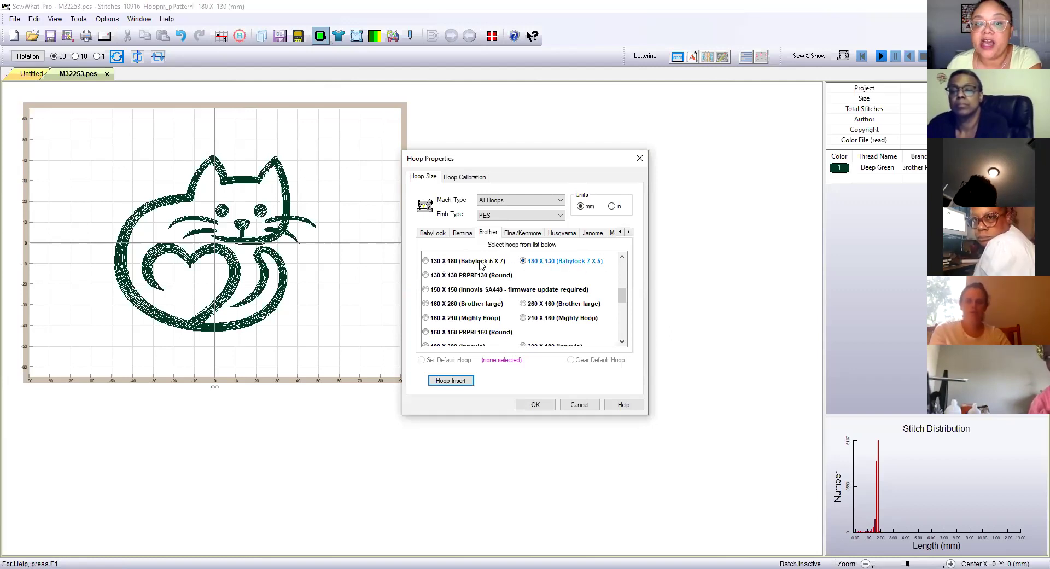
left_click(427, 261)
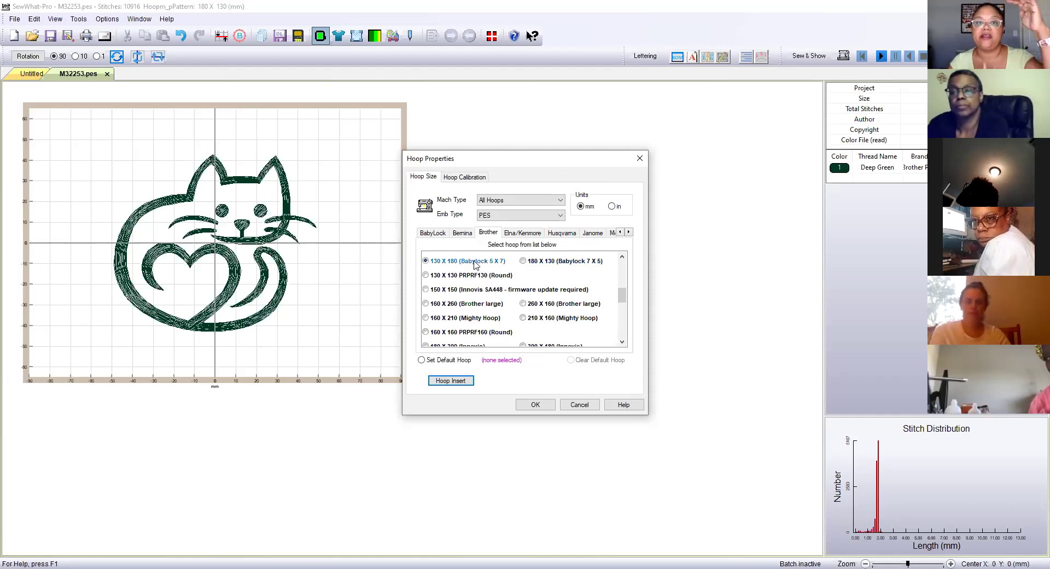
left_click(539, 406)
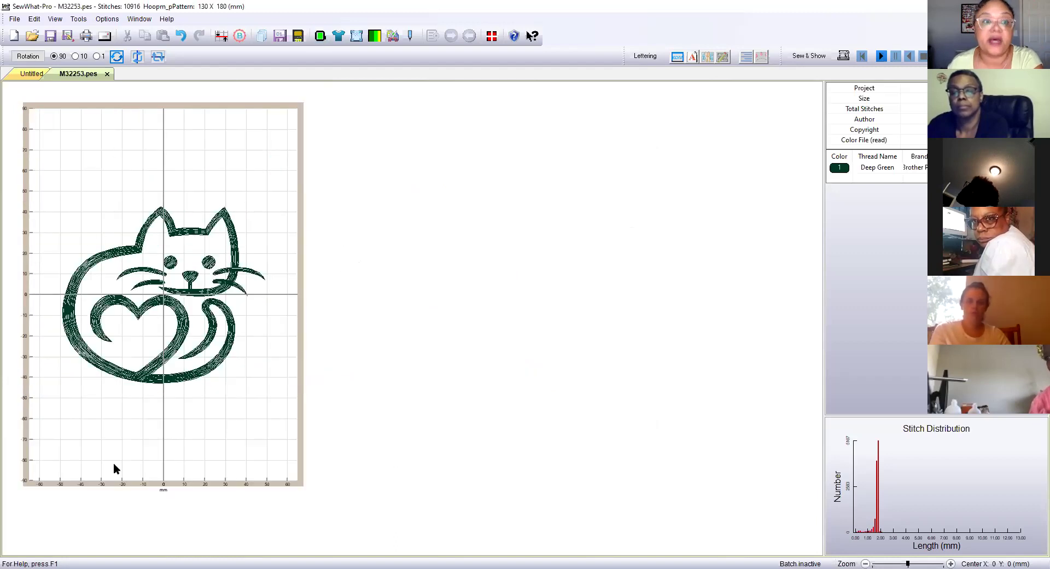
left_click(320, 36)
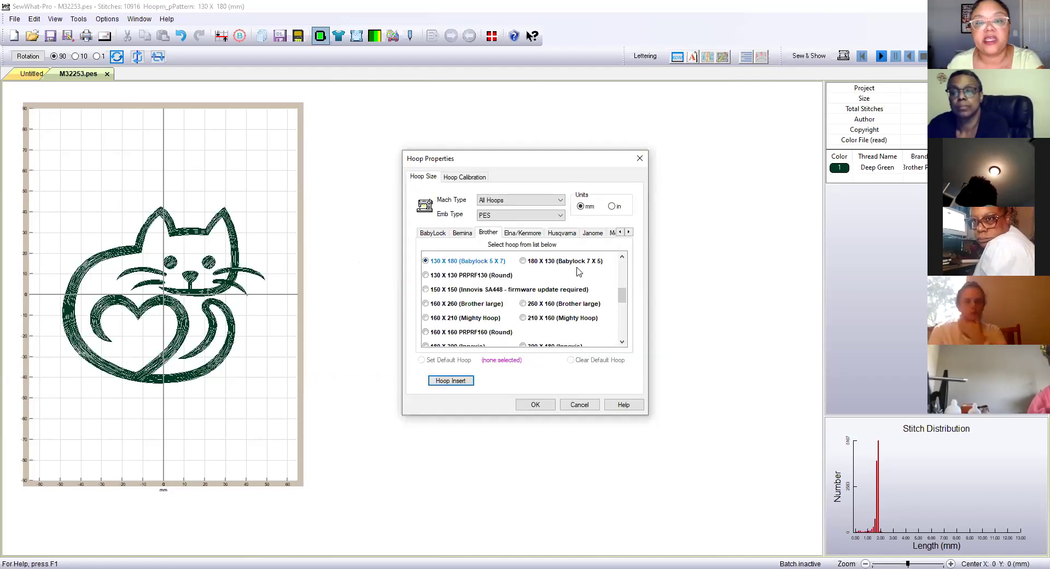
left_click(522, 262)
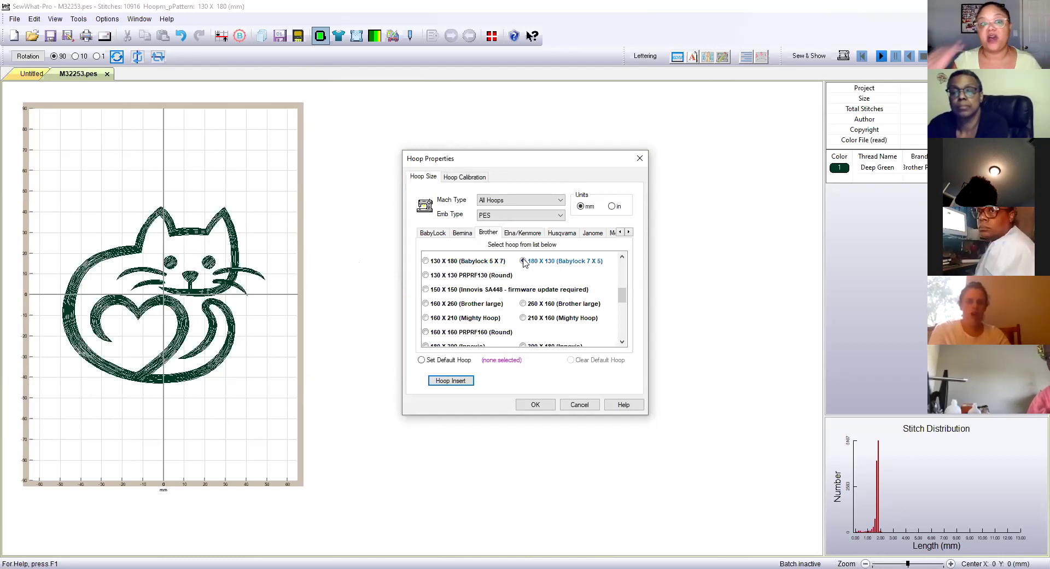
left_click(537, 404)
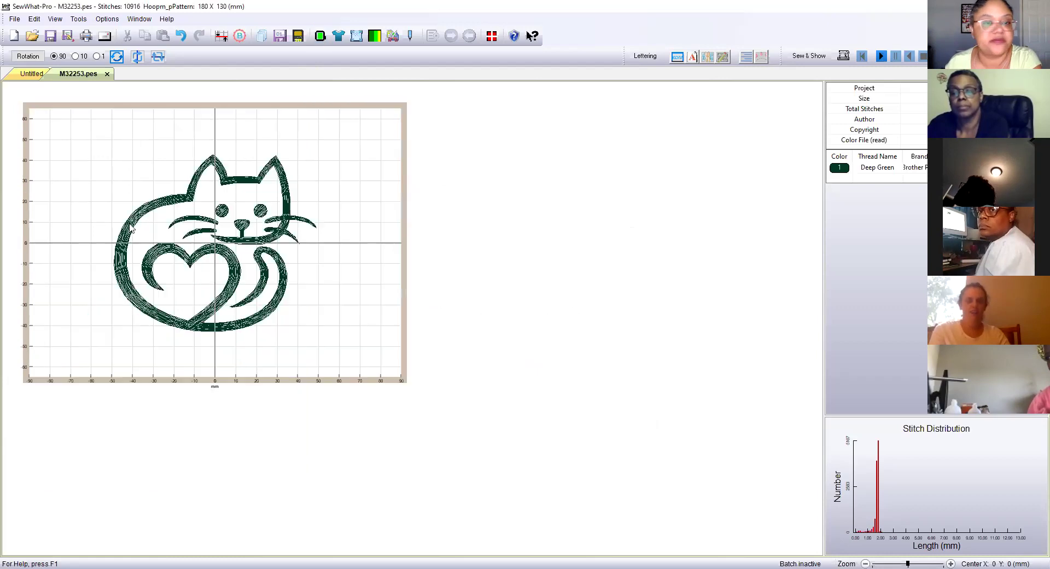
Try the design in the 200 X 330 (8X13 Mighty Hoop) and in the 330 X 200 (13X8 Mighty Hoop).
left_click(323, 37)
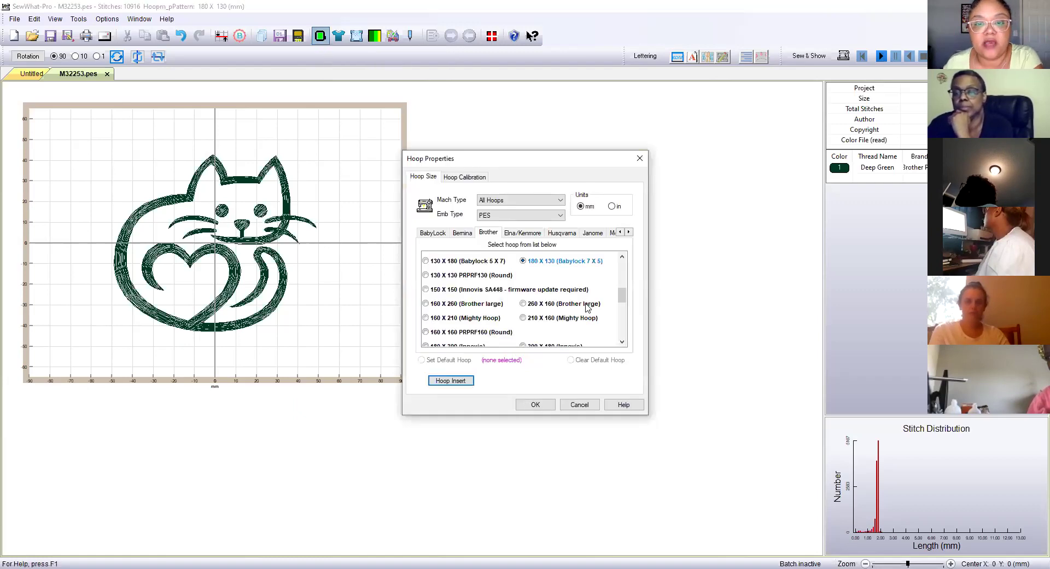
scroll(621, 291, "up", 1)
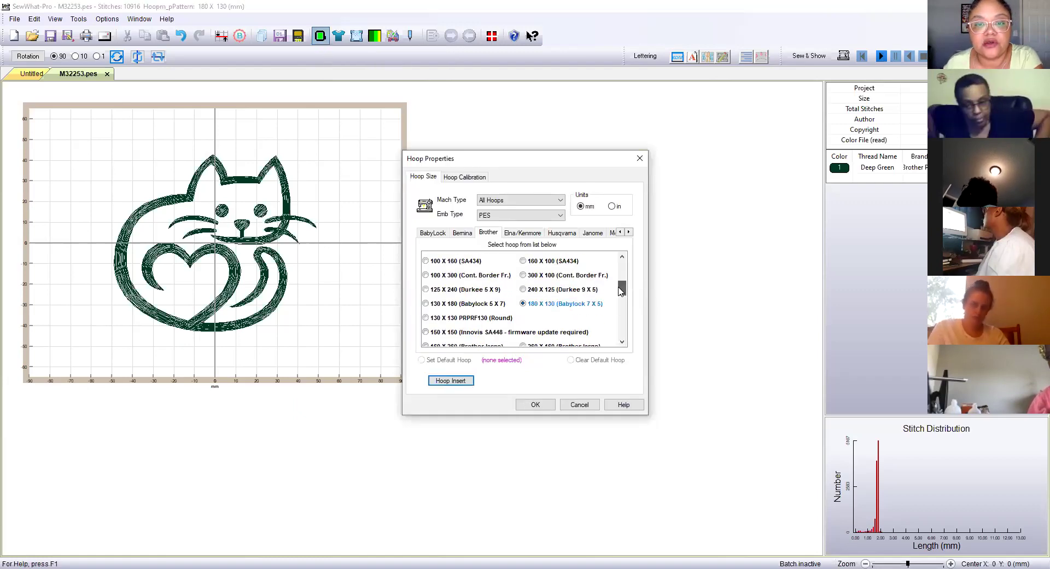
left_click_drag(622, 291, 621, 312)
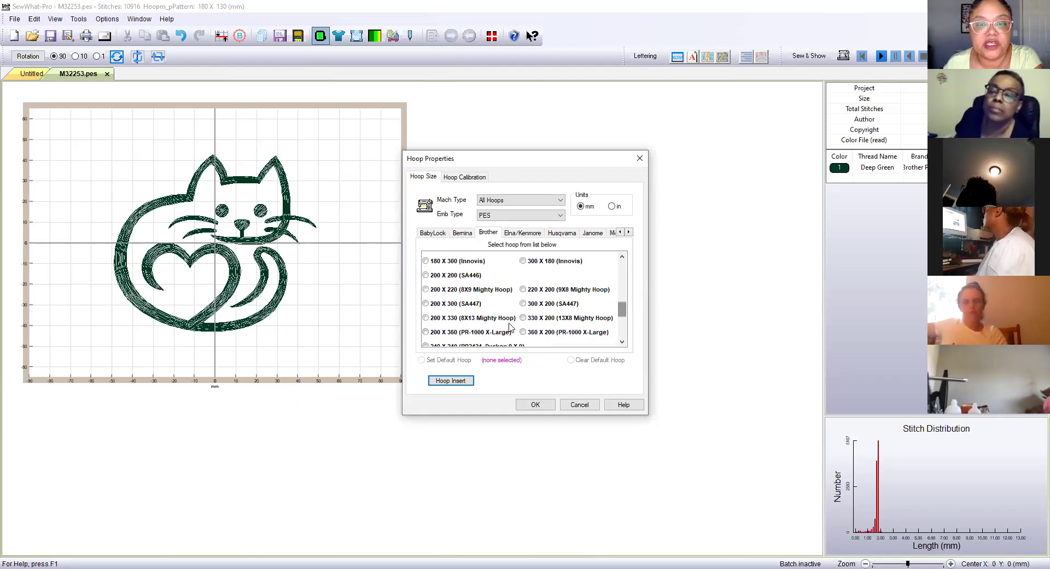
left_click(426, 318)
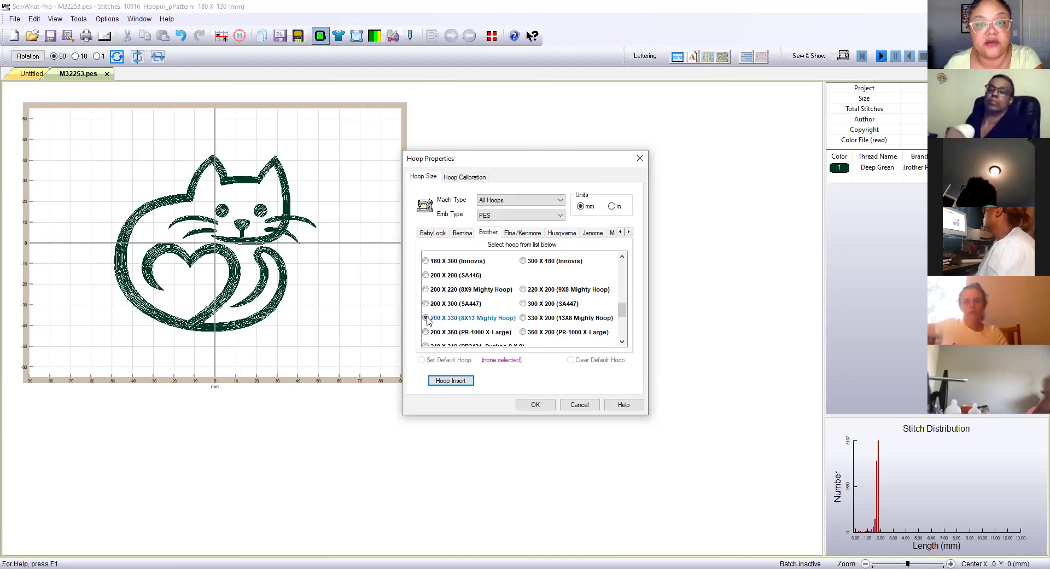
left_click(536, 404)
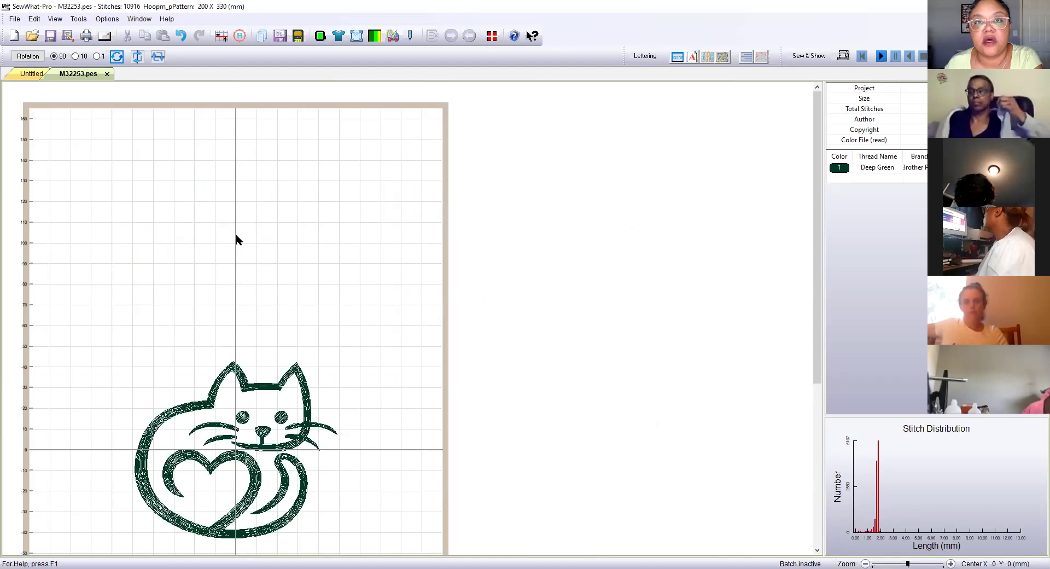
left_click(320, 35)
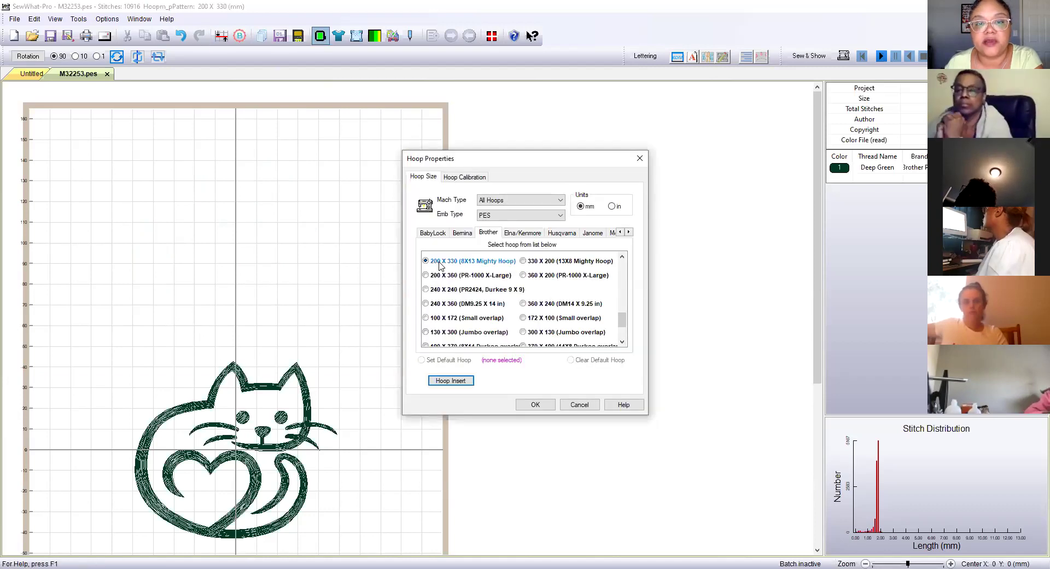
left_click(521, 261)
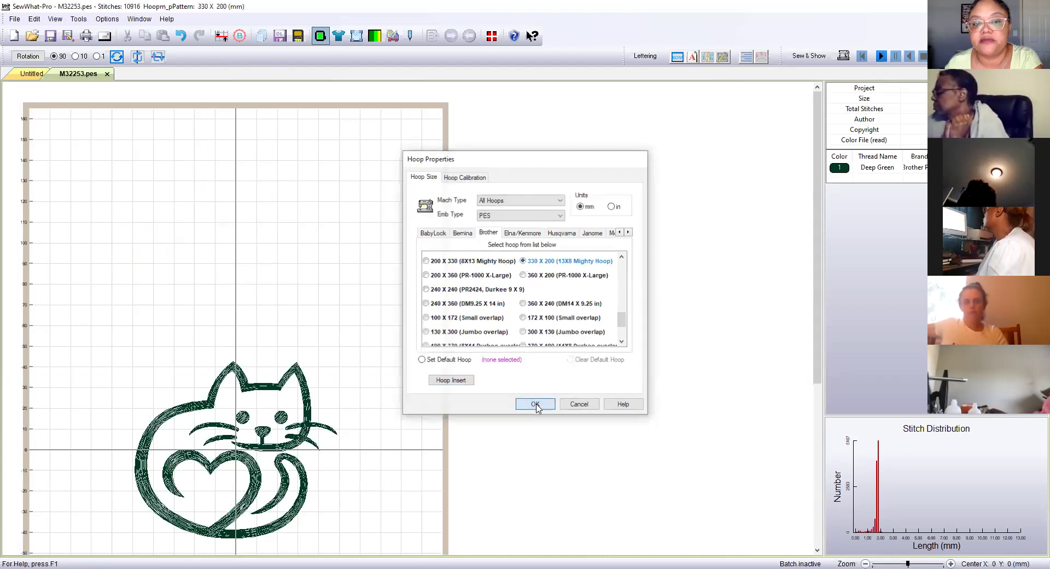
left_click(535, 405)
Change the hoop back to the Brother list's 180 X 130 (Babylock 7 X 5) size.
left_click(321, 36)
left_click_drag(625, 323, 624, 293)
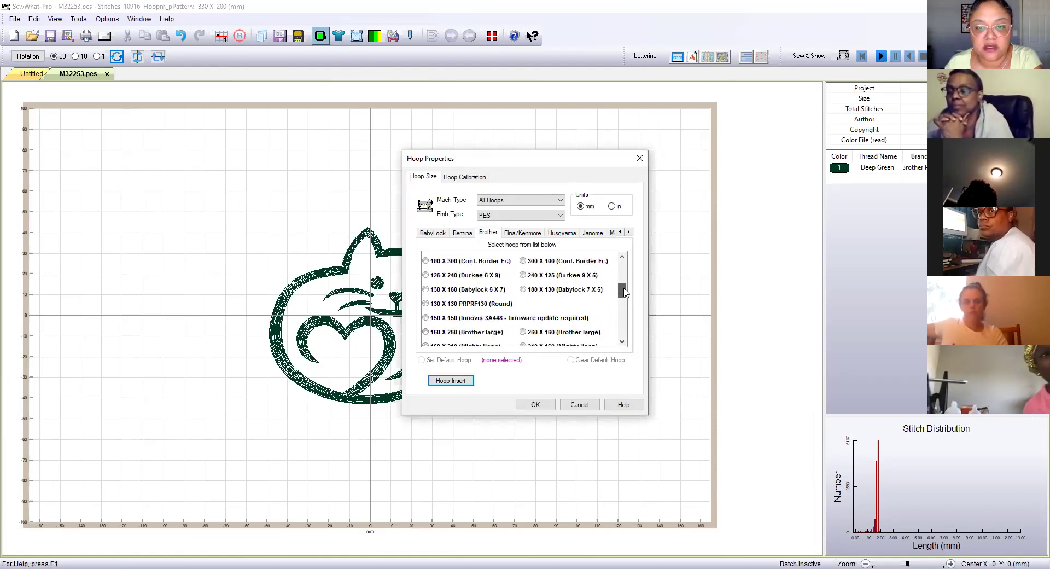
left_click(523, 290)
left_click(533, 405)
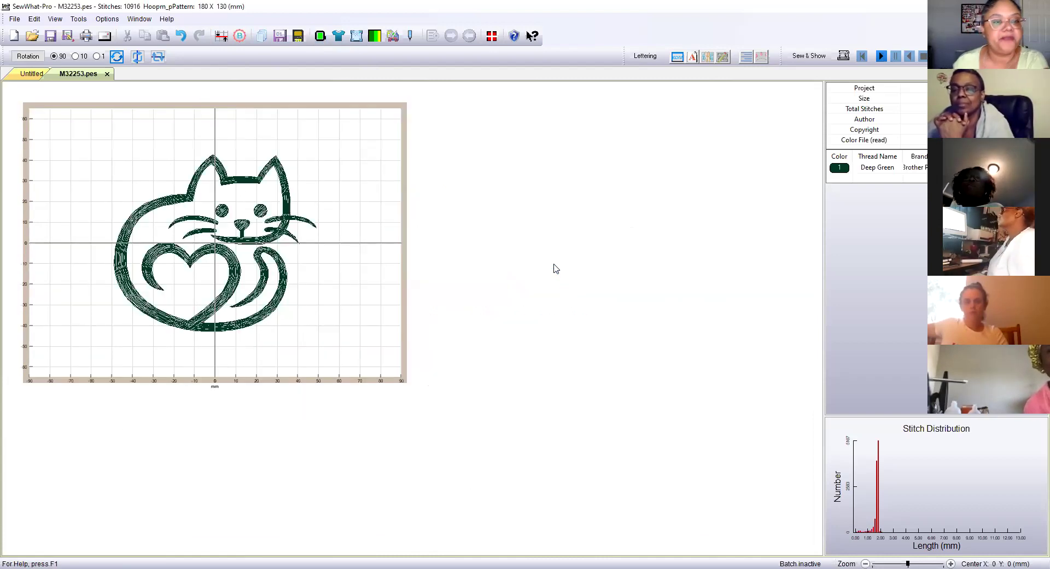
Set the 180 X 130 (Babylock 7 X 5) hoop as the default hoop.
left_click(182, 242)
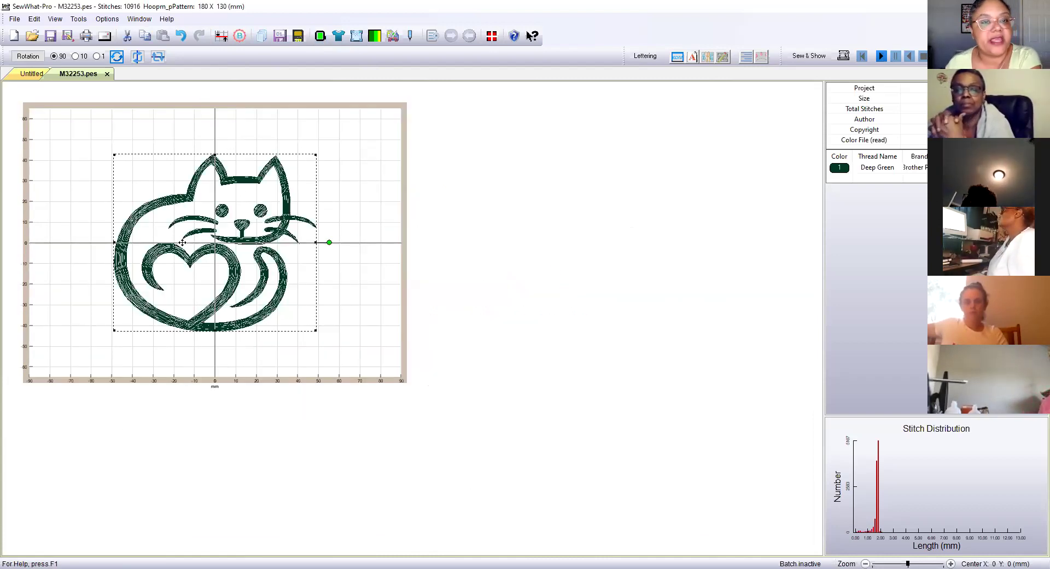
left_click(320, 36)
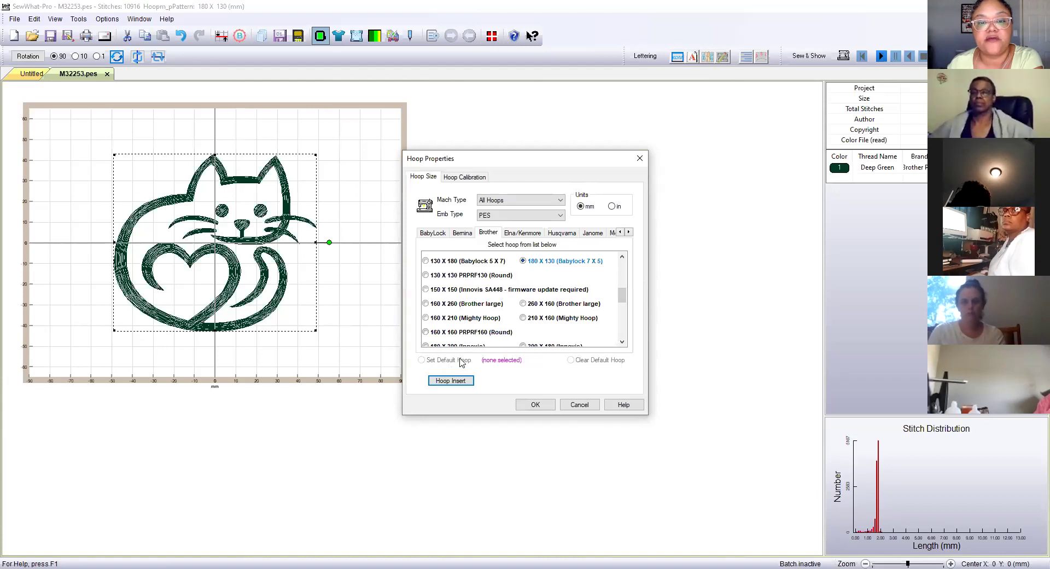
left_click(469, 262)
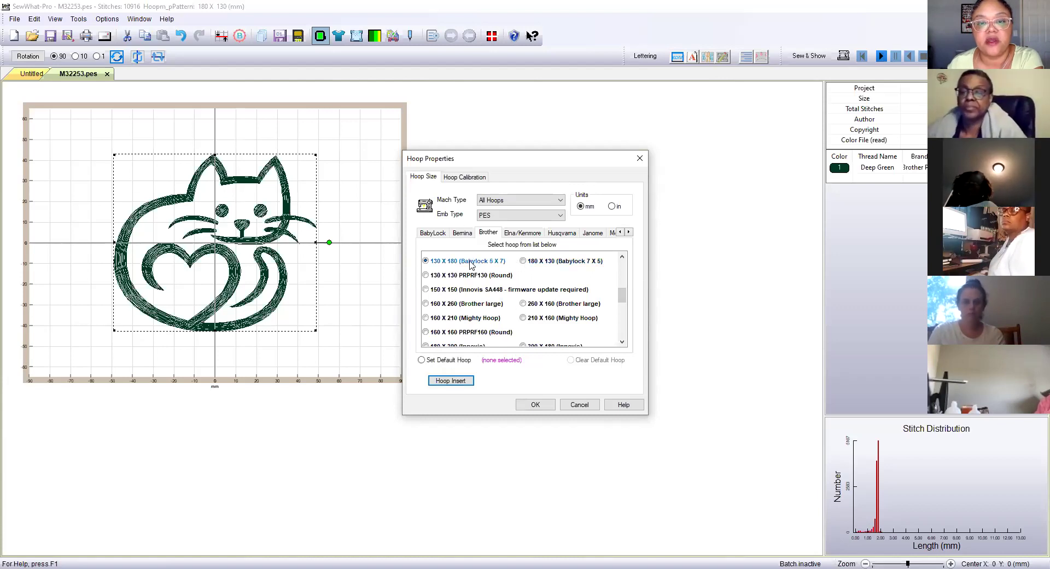
left_click(523, 261)
left_click(441, 362)
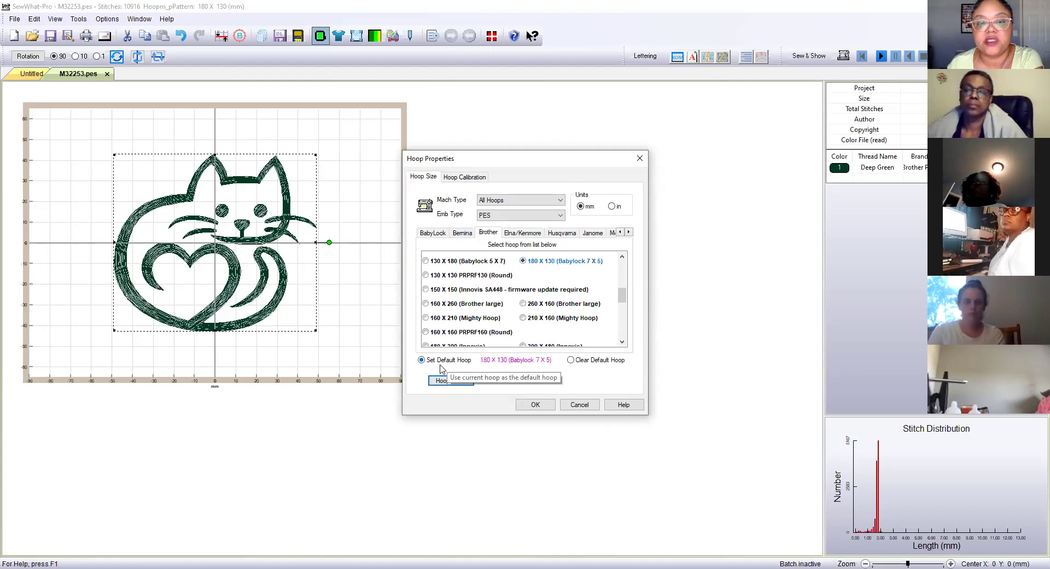
left_click(535, 405)
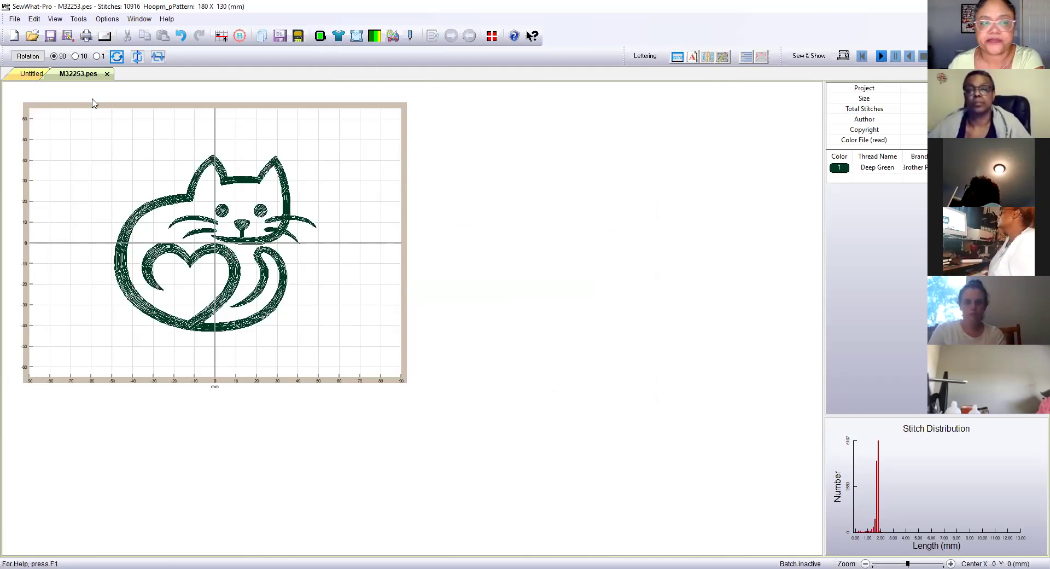
Try moving the kitty design straight up by about 16 mm and return it to the hoop's center.
left_click_drag(223, 209, 223, 167)
left_click(196, 333)
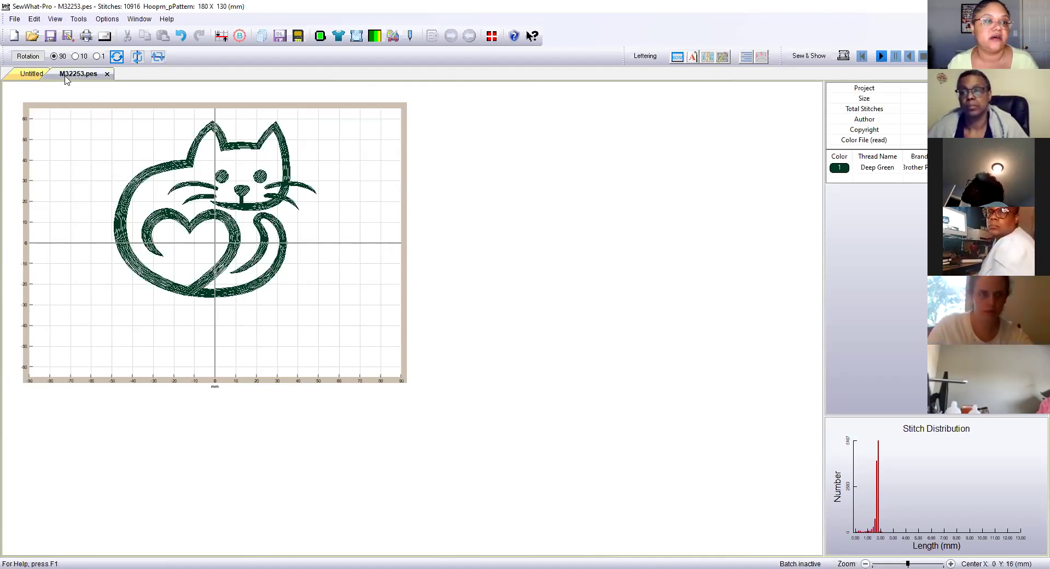
left_click(33, 73)
left_click(77, 74)
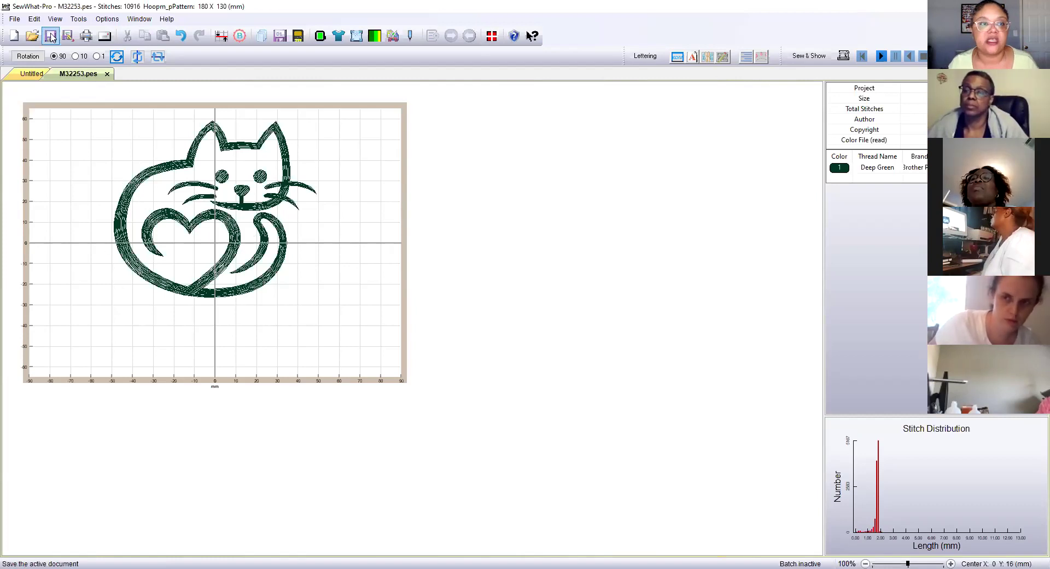
left_click(15, 19)
left_click(30, 80)
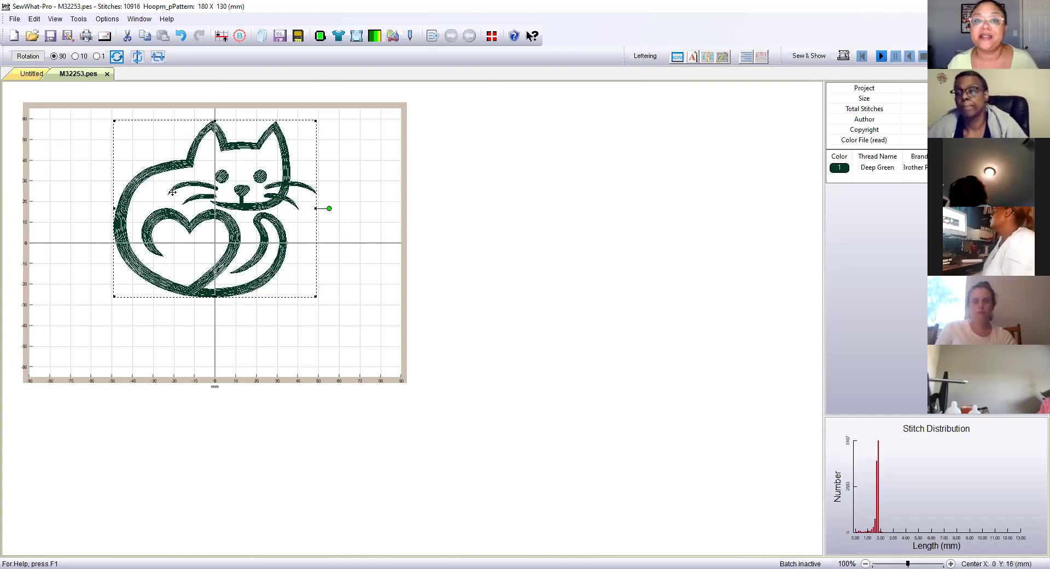
left_click_drag(194, 213, 200, 252)
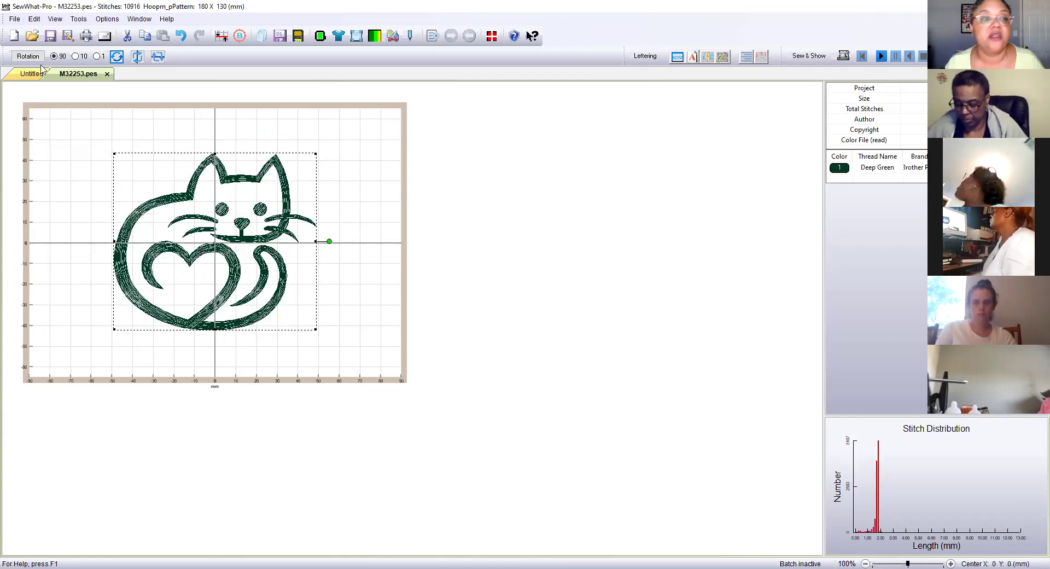
Save a copy of the kitty design as M32253 - Edit in Brother/Baby Lock PES format.
left_click(21, 21)
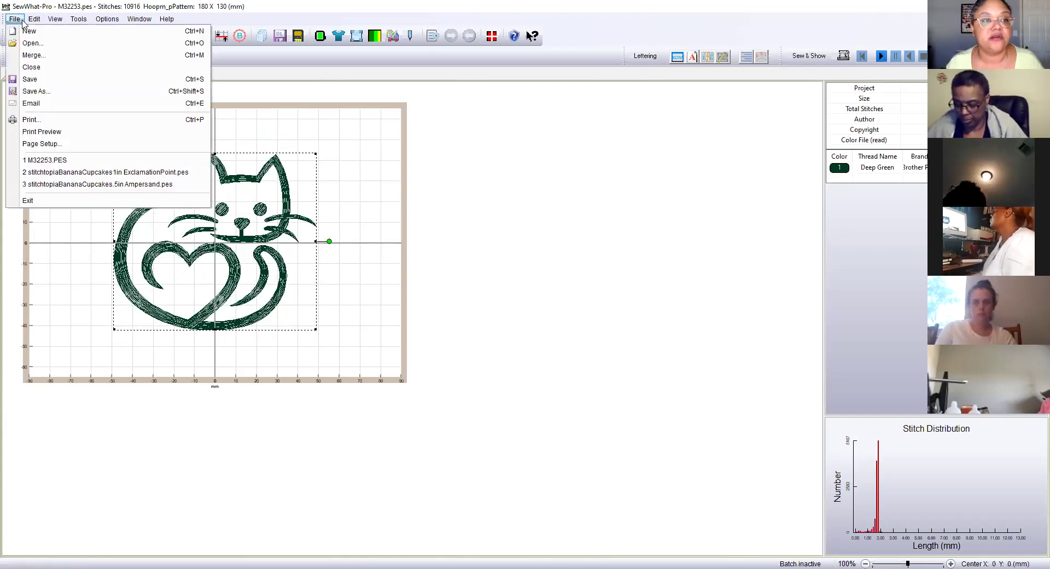
left_click(33, 91)
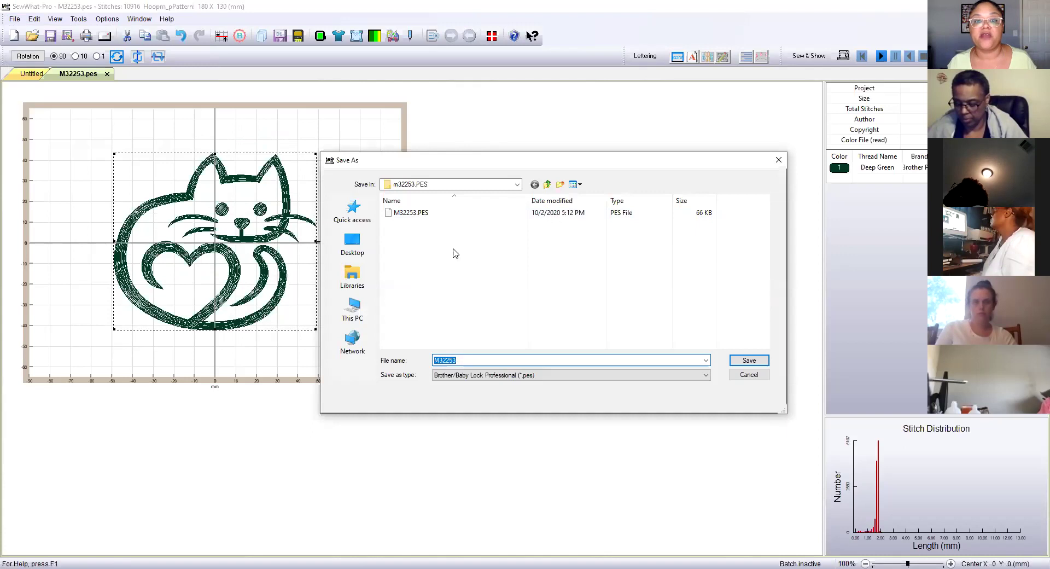
left_click(482, 359)
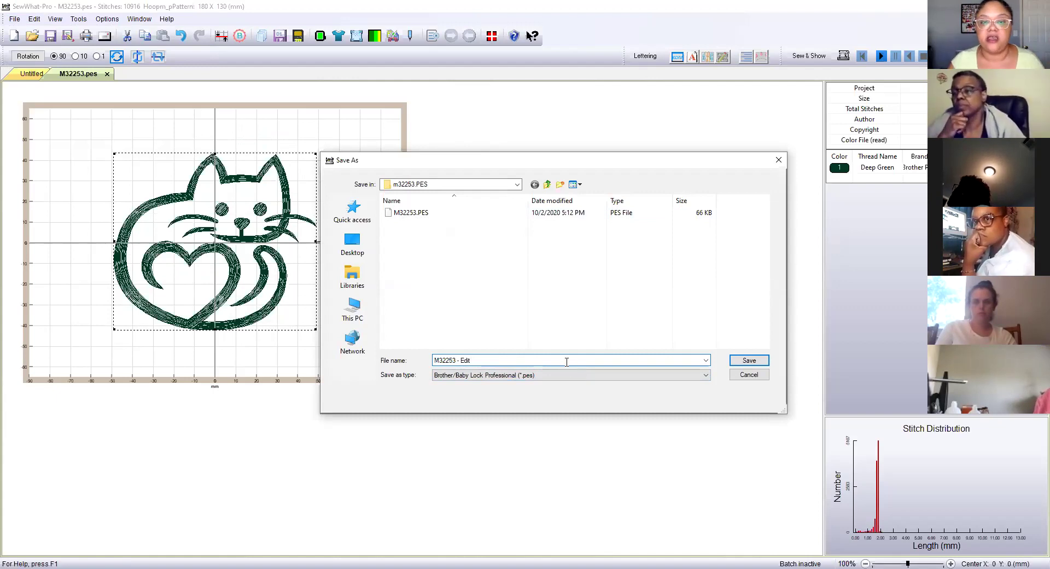
key("BackSpace")
type("C")
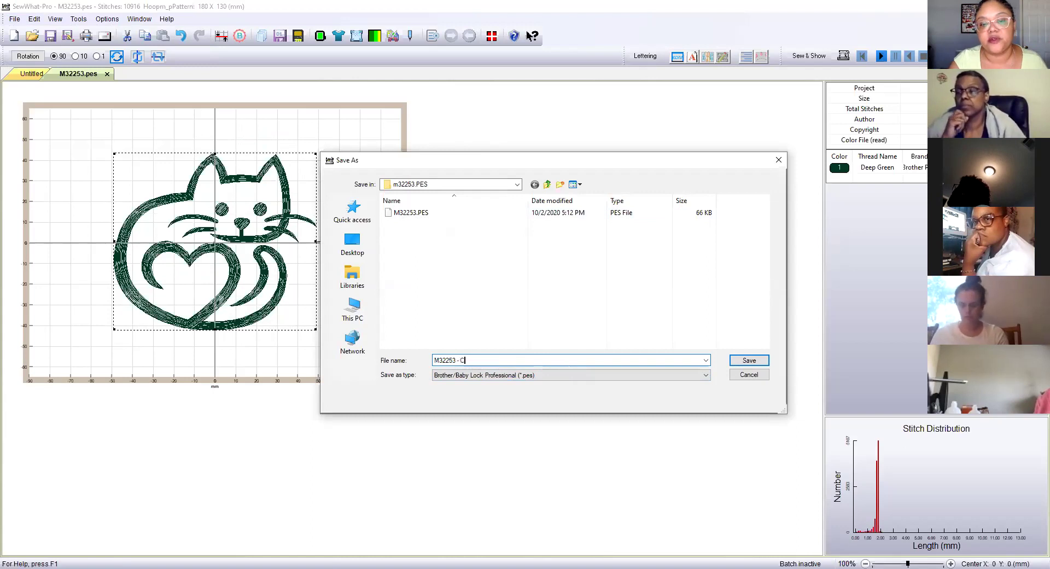
type("hristina")
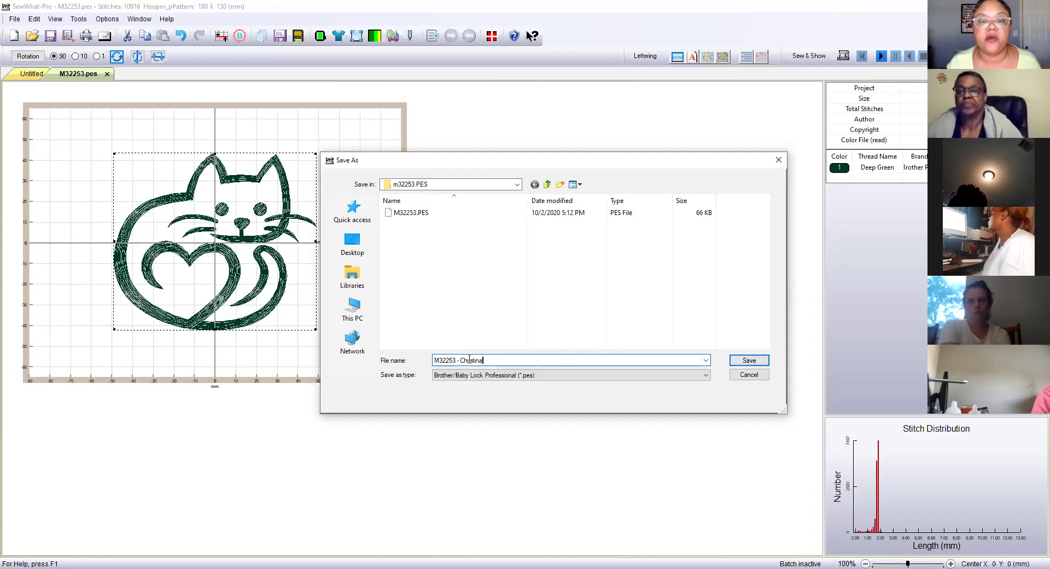
left_click_drag(462, 360, 519, 366)
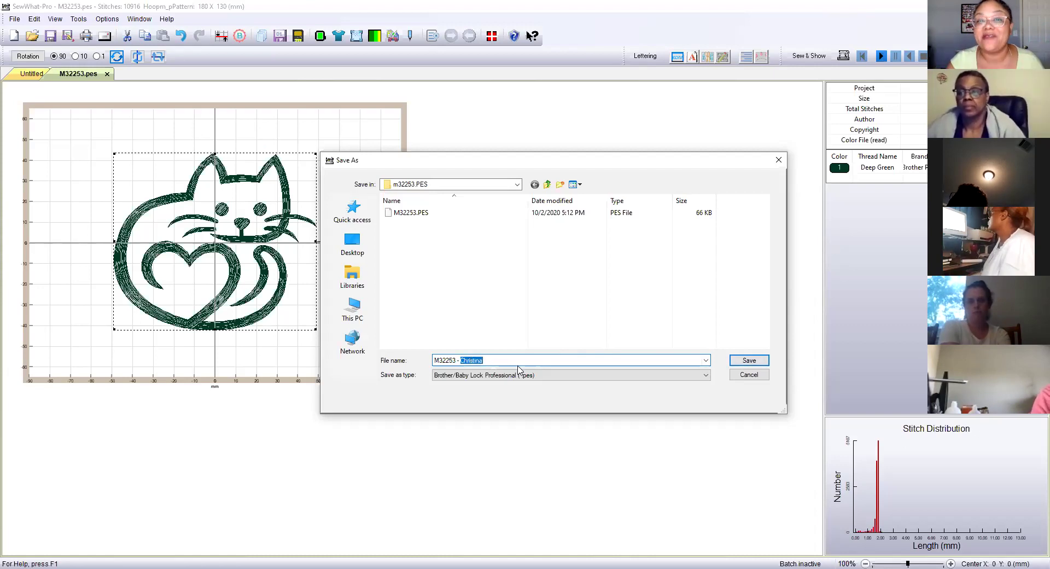
type("Edit")
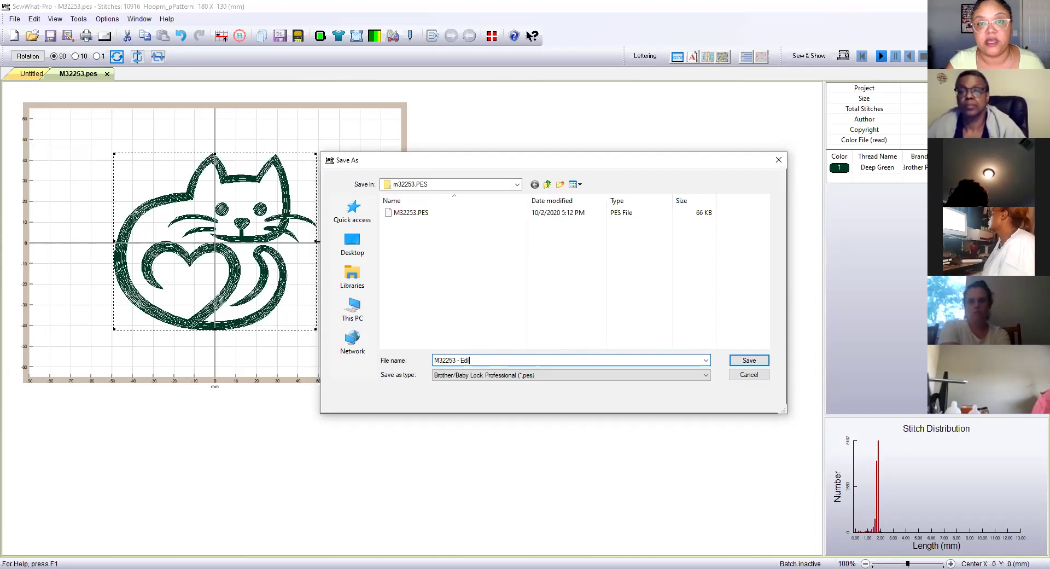
left_click(747, 359)
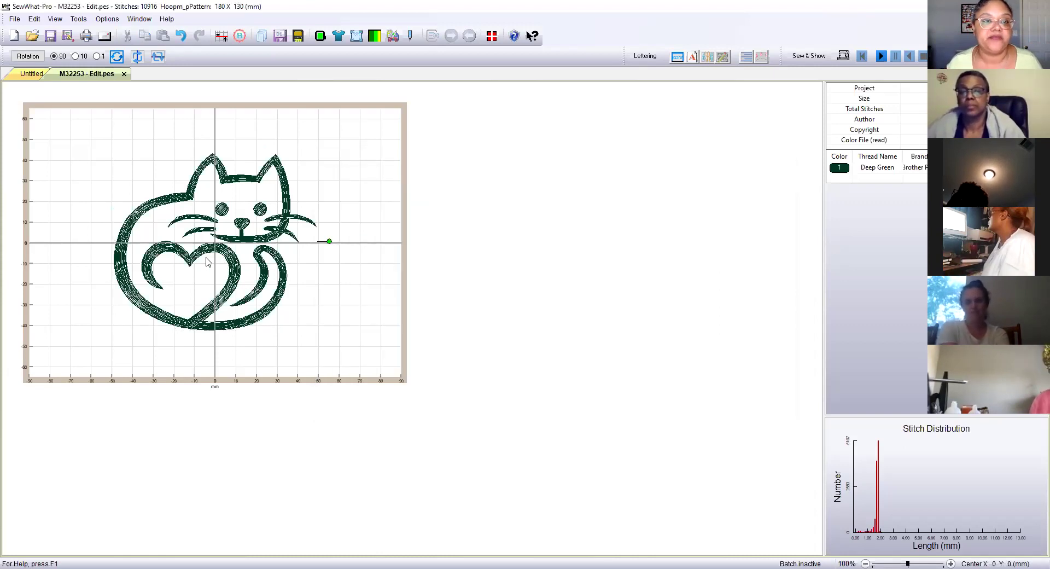
Enlarge the kitty design freehand from its upper-right corner to about center X 12, Y 9 mm, and undo the enlargement.
left_click(236, 287)
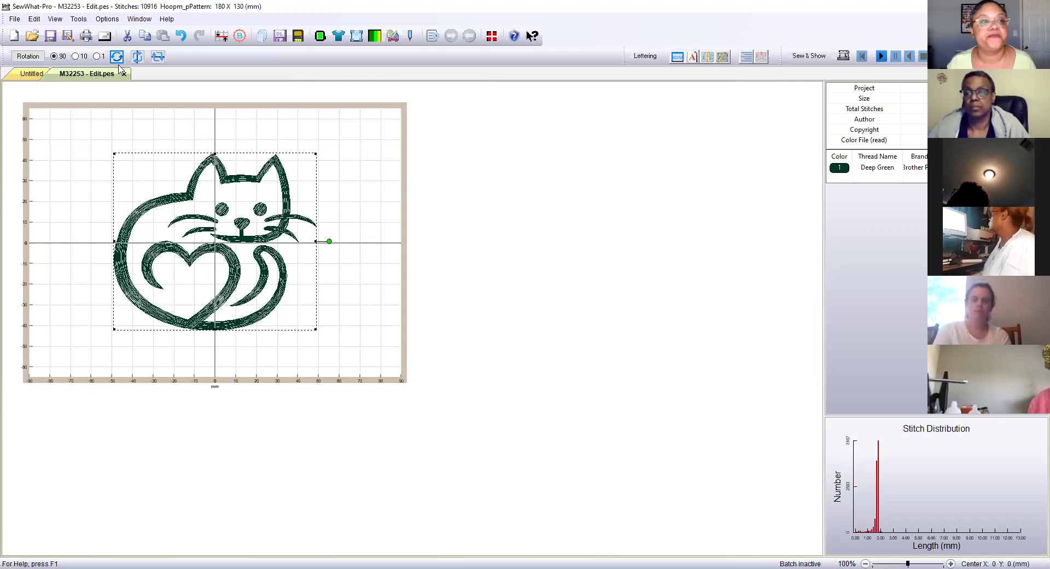
left_click(79, 19)
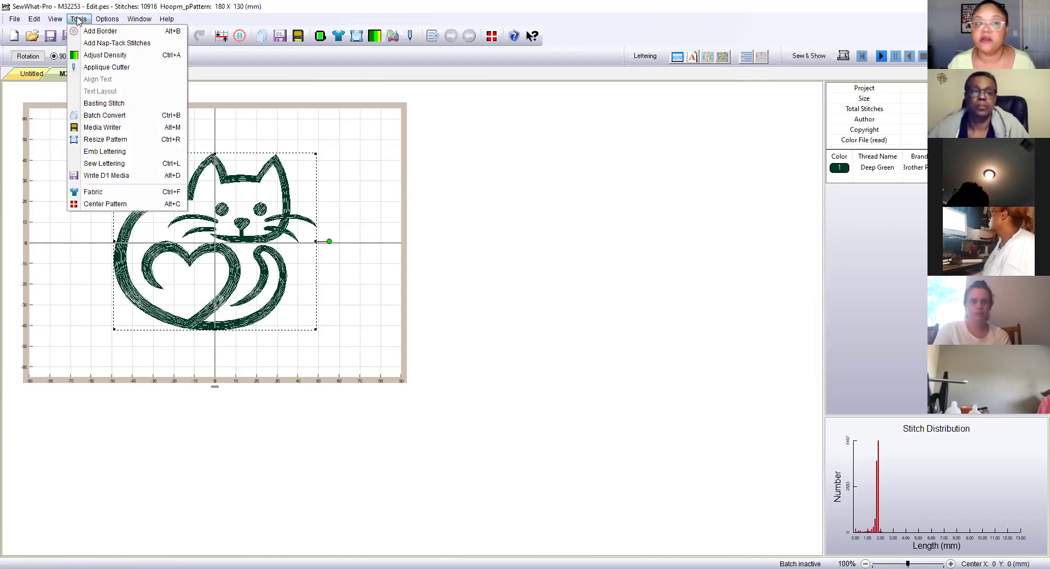
left_click(79, 19)
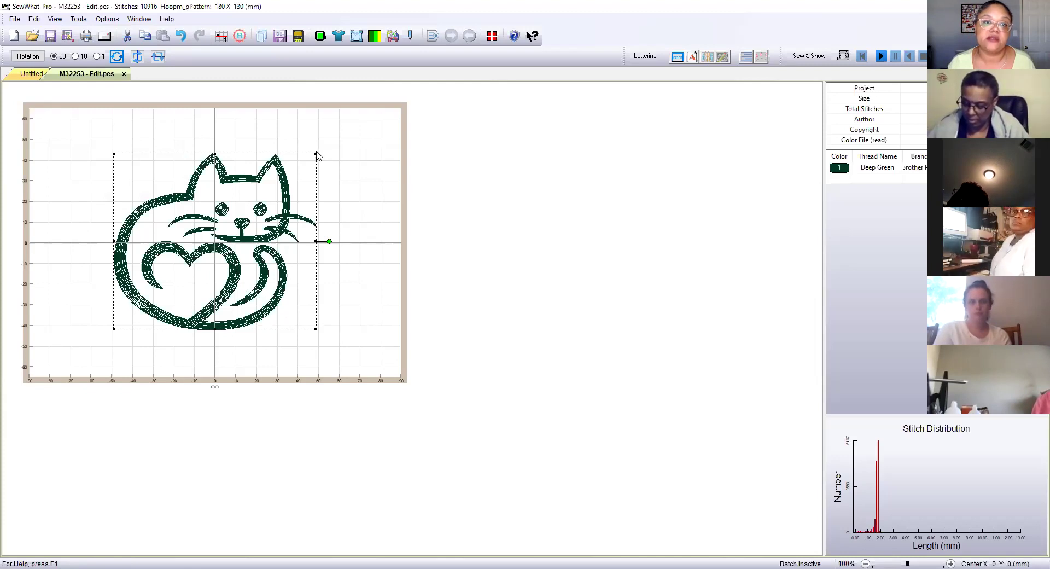
left_click_drag(317, 155, 369, 117)
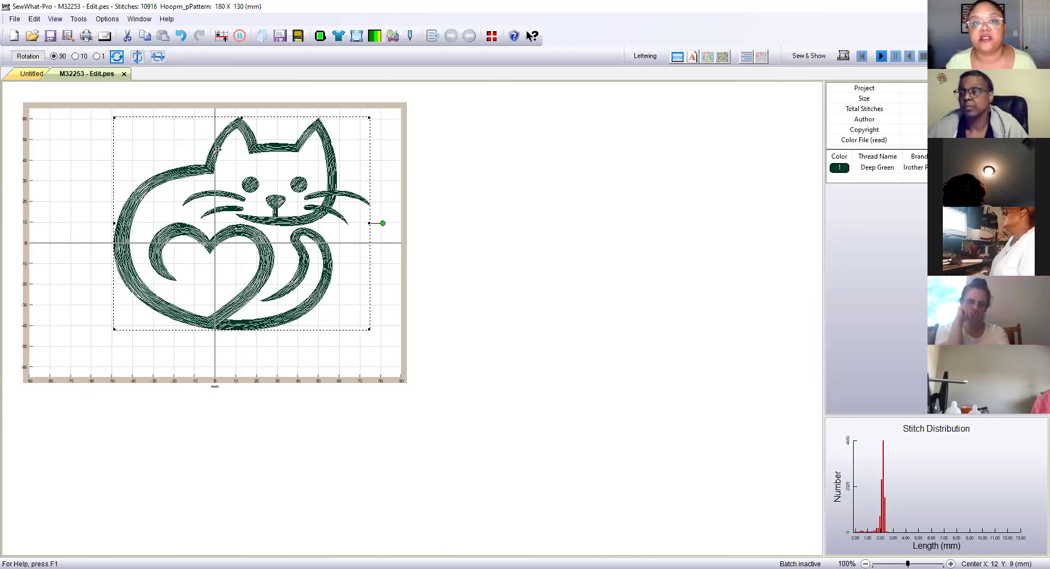
left_click(180, 36)
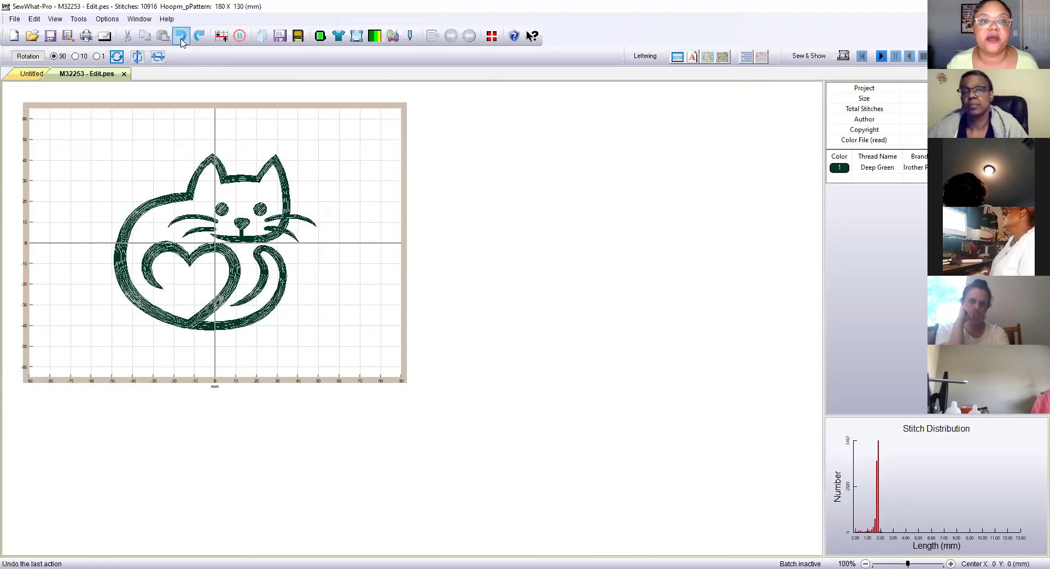
Resize the kitty design to 120% width and height with locked aspect ratio and auto-adjusted stitch density, and undo it.
left_click(199, 262)
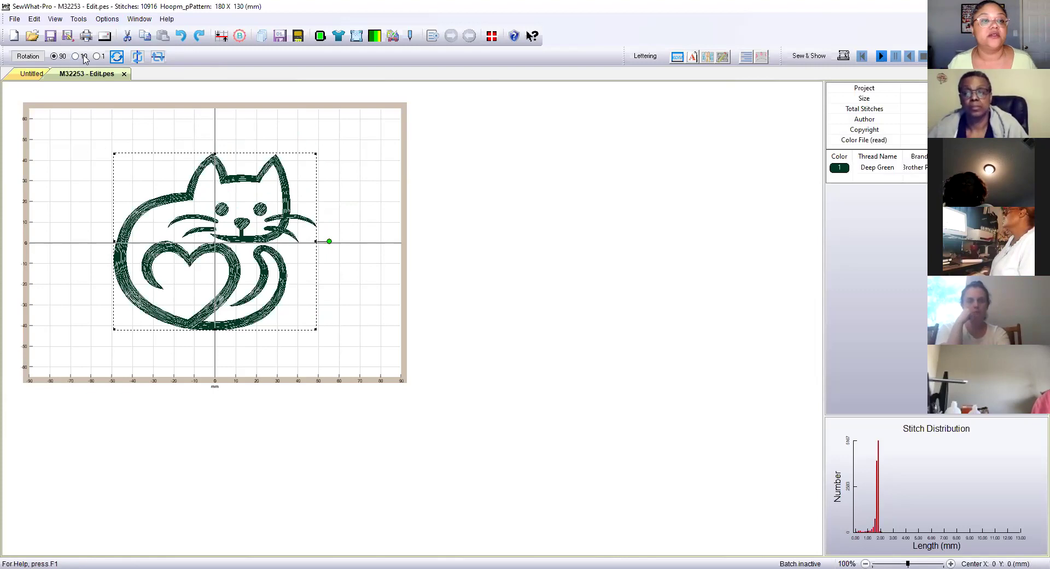
left_click(78, 19)
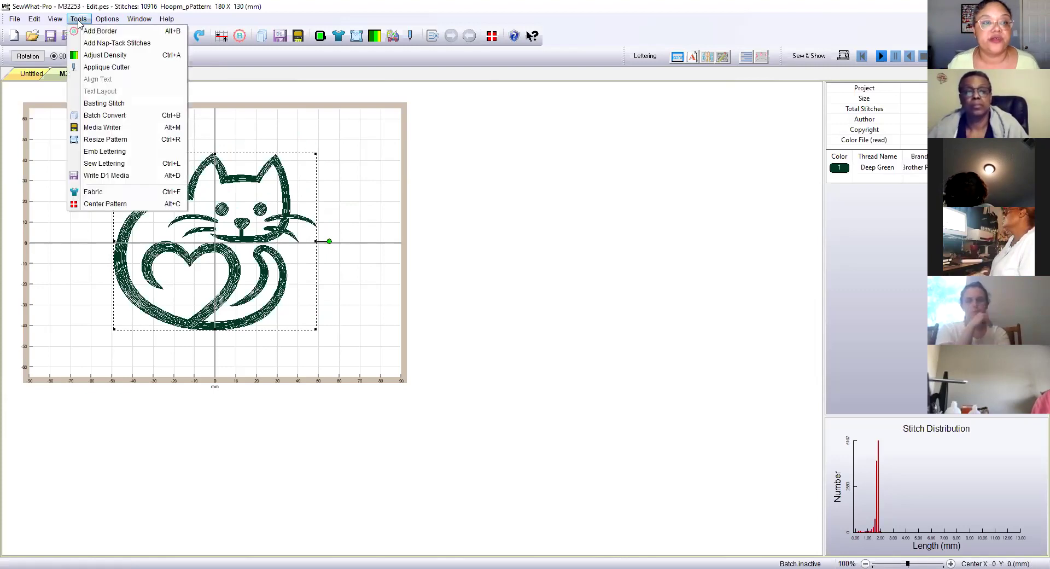
left_click(106, 140)
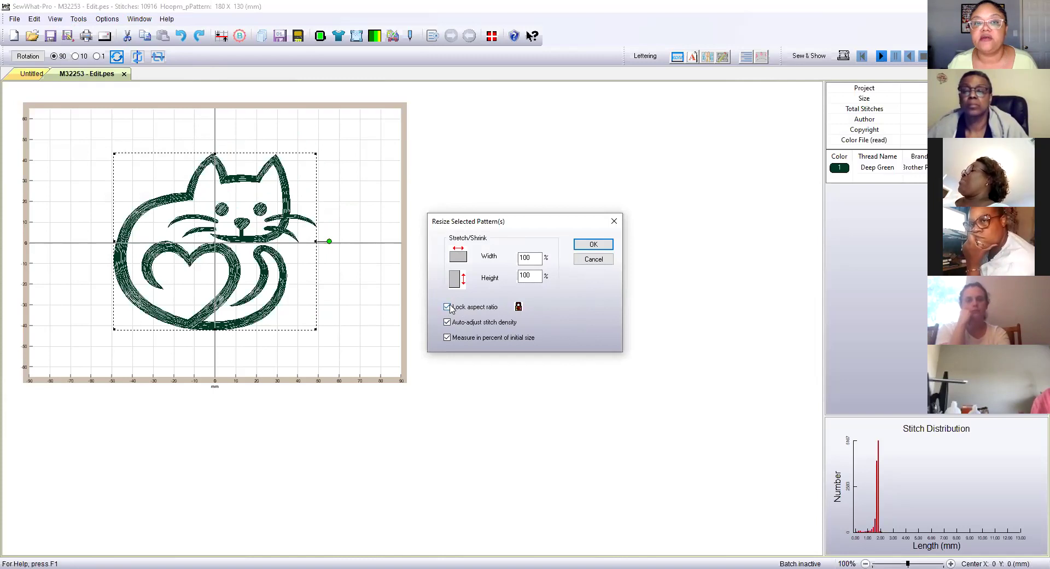
left_click_drag(534, 257, 514, 261)
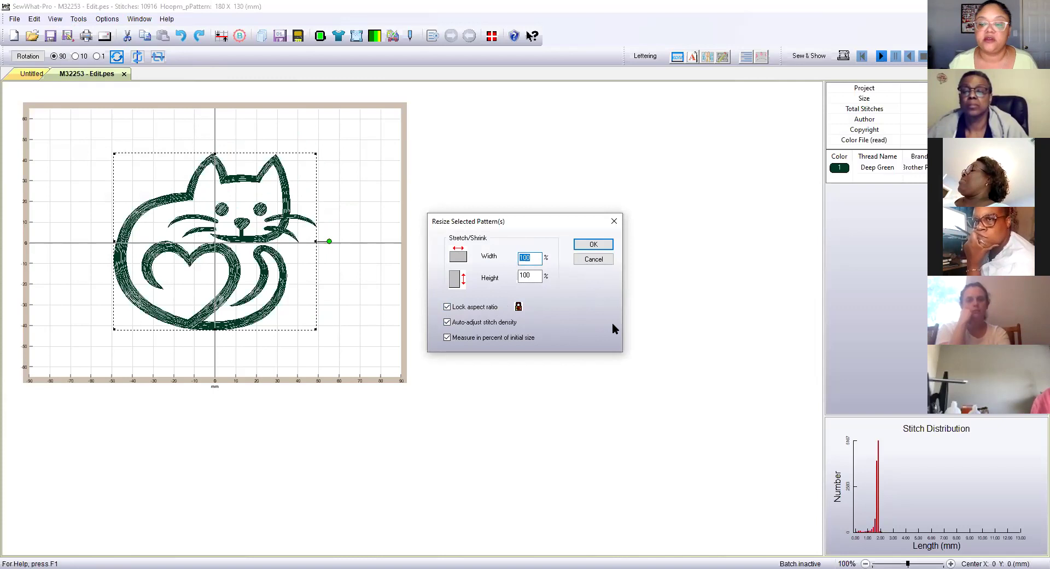
type("120")
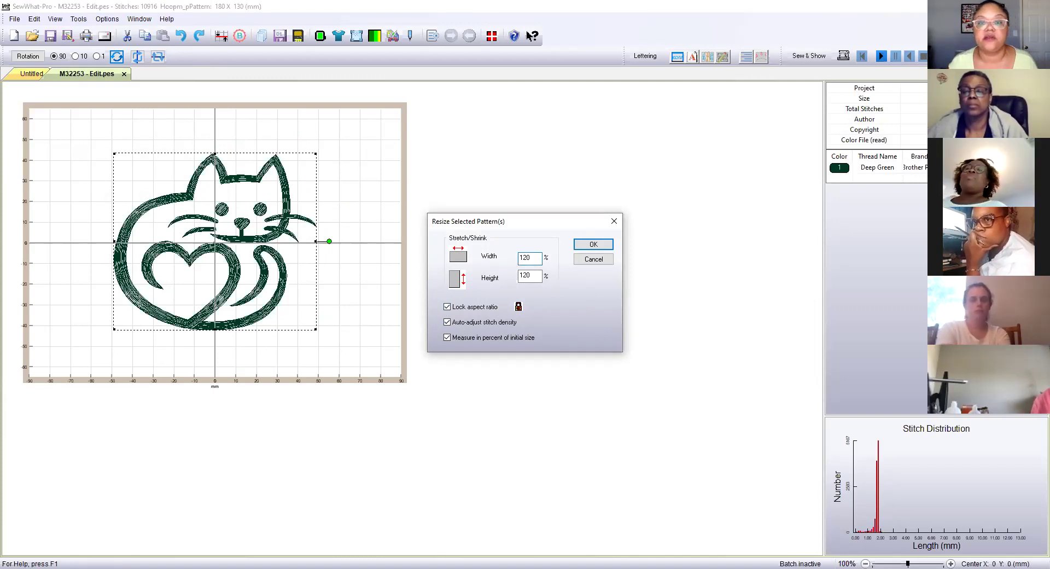
left_click(599, 246)
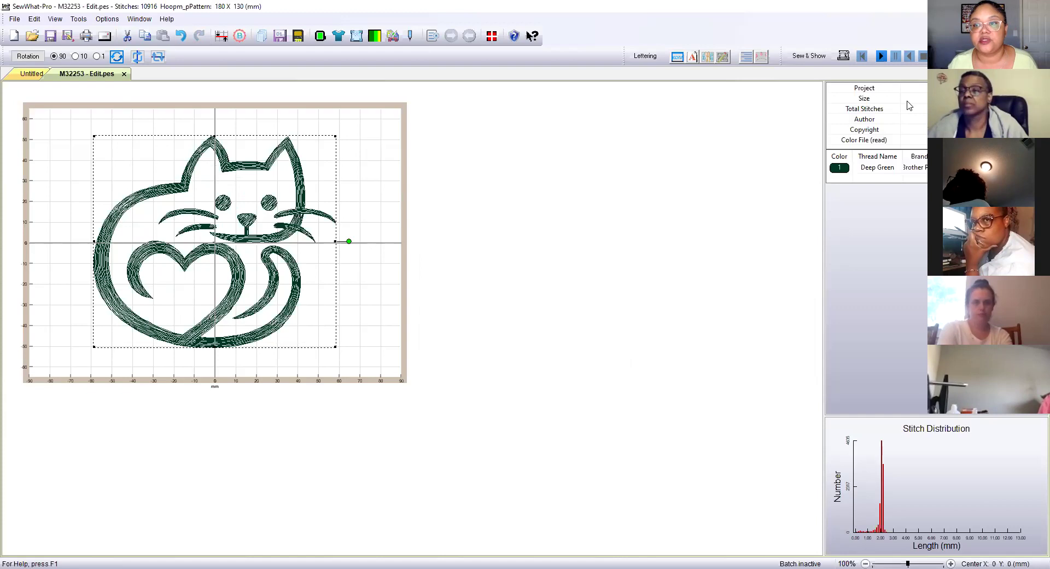
left_click(181, 36)
Stretch the kitty design from its upper-right corner to about center X 14, Y 8 mm, and undo the stretch.
left_click(228, 256)
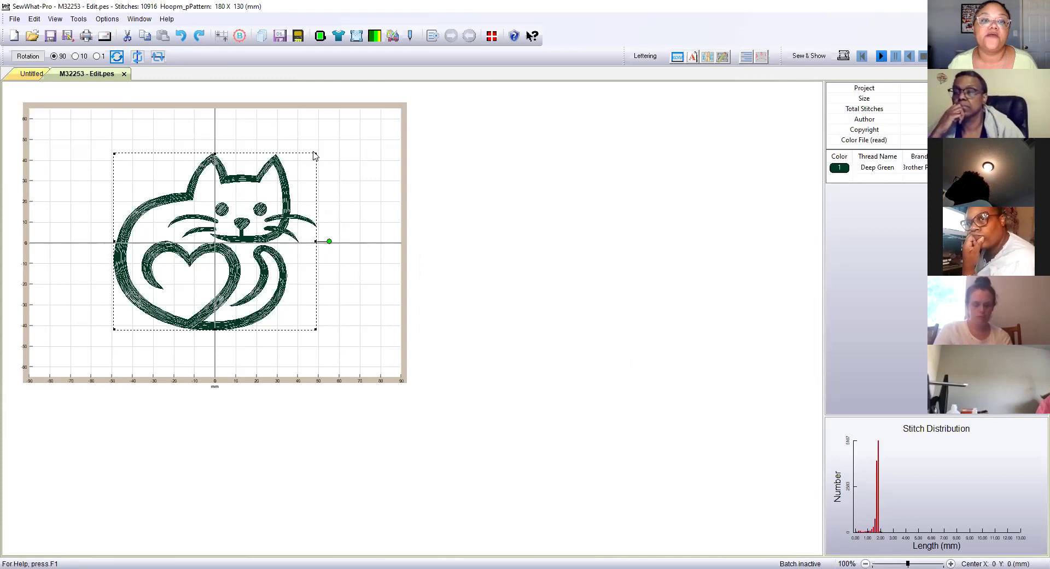
left_click_drag(316, 154, 377, 119)
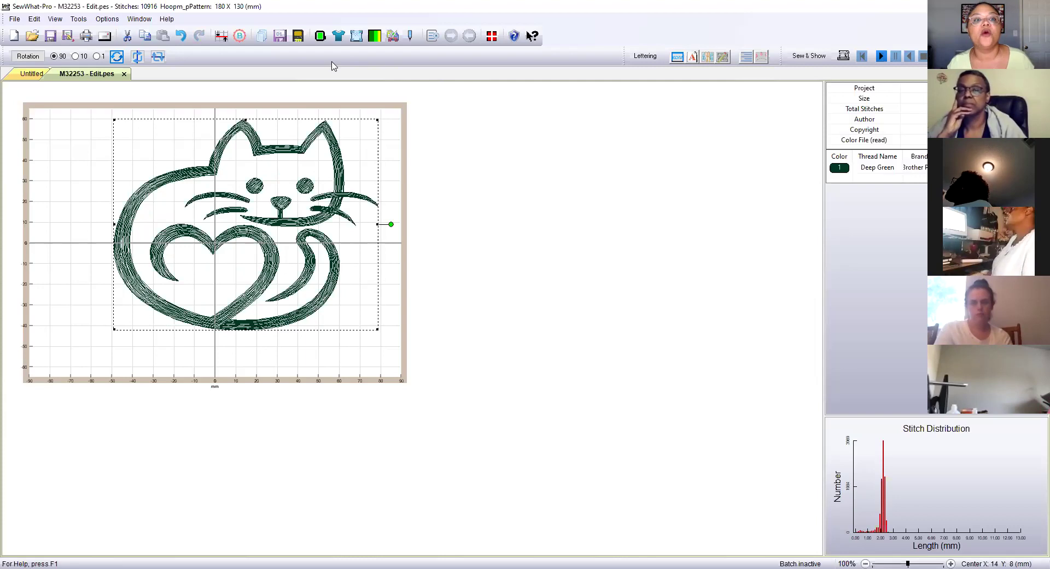
left_click(182, 36)
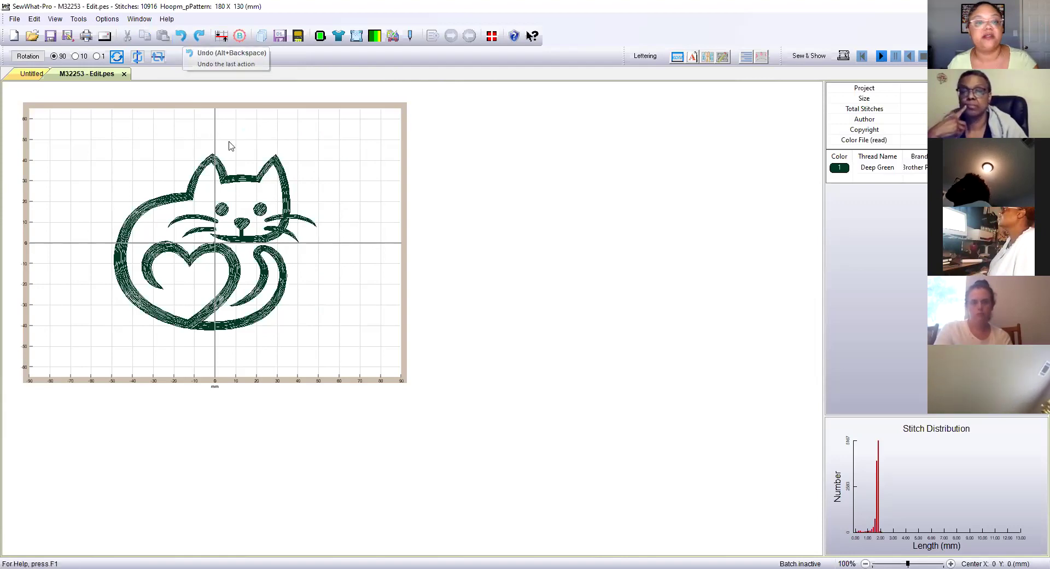
Start resizing the selected kitty design by percentage and enter 120% for its width and height with the aspect ratio locked.
left_click(229, 203)
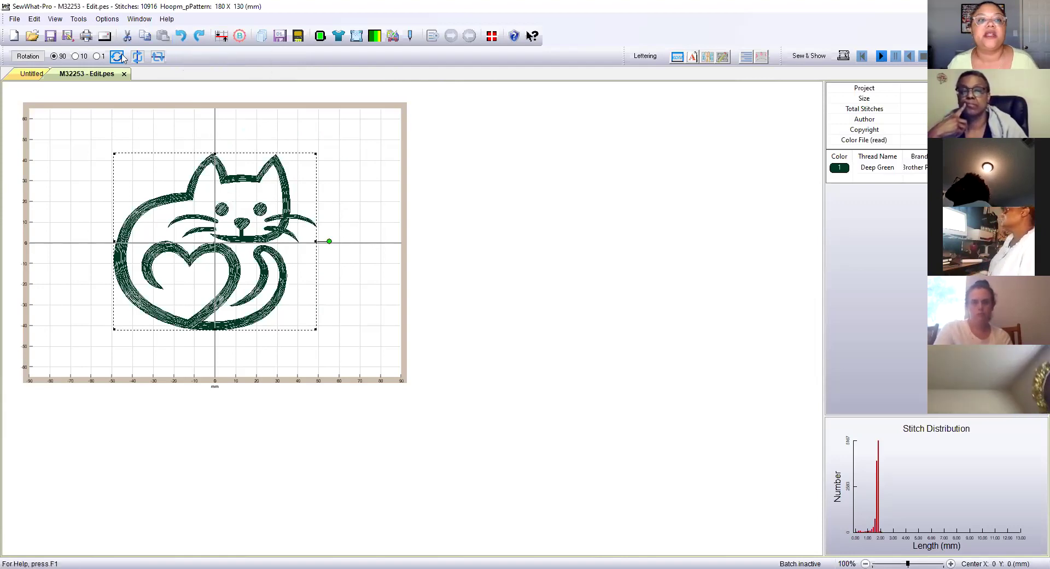
left_click(107, 19)
mouse_move(75, 20)
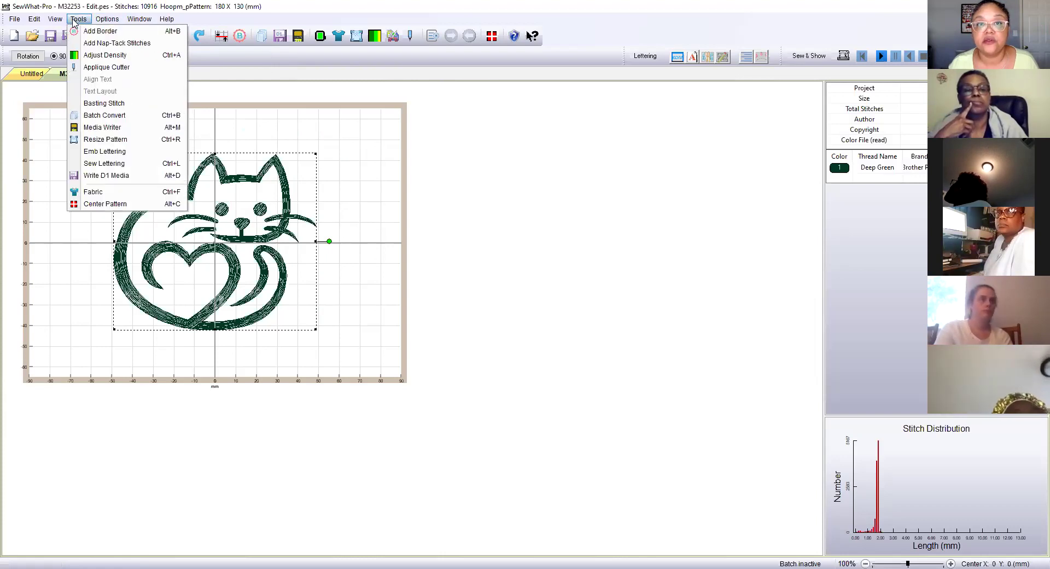
left_click(92, 140)
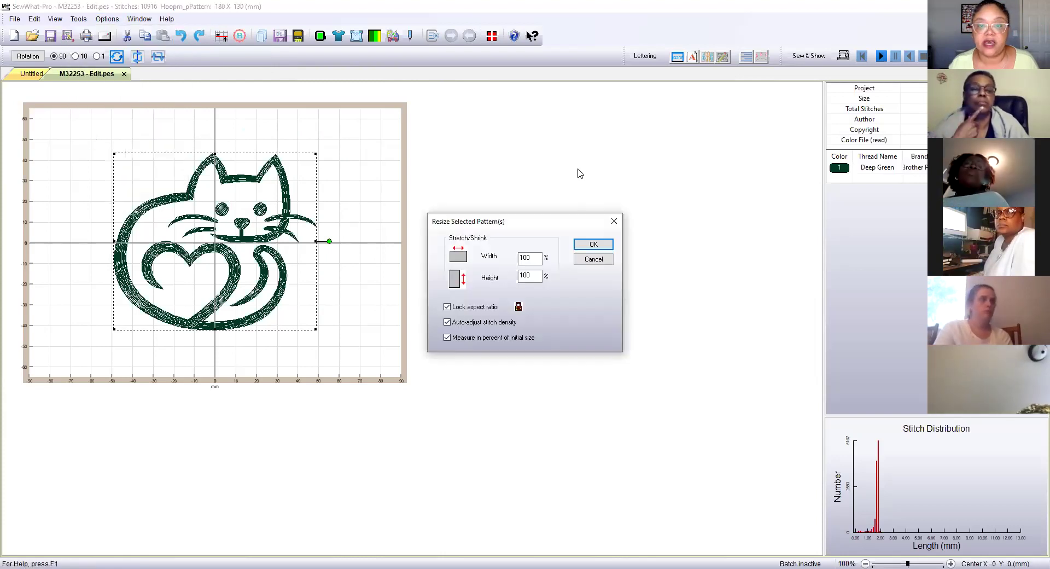
double_click(529, 259)
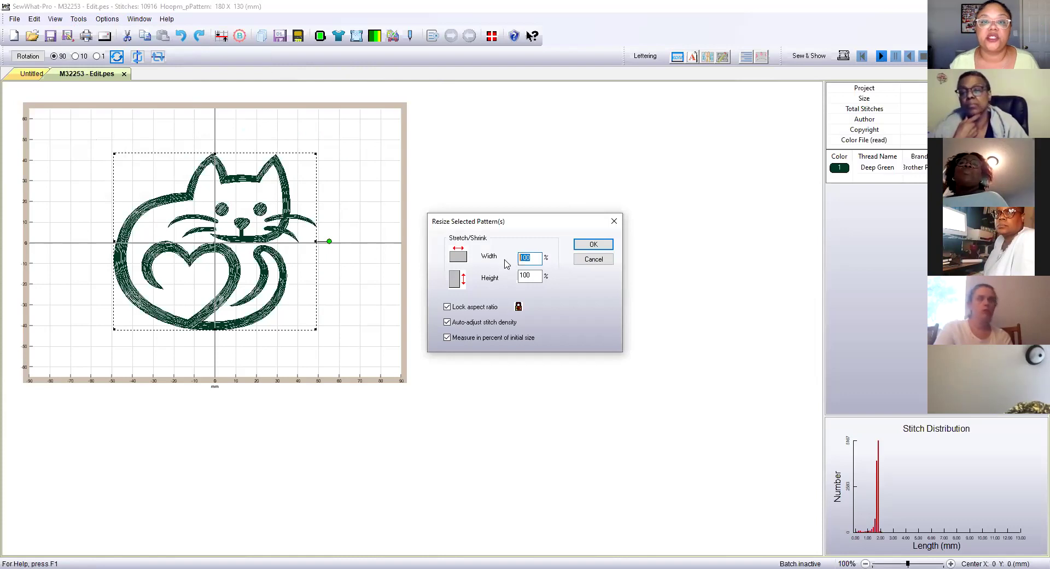
type("1")
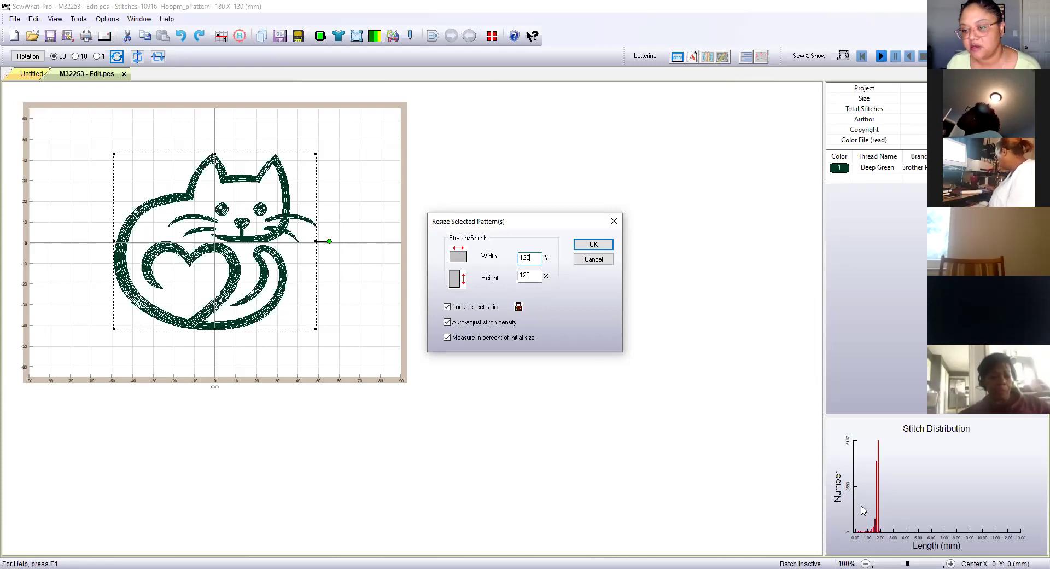
left_click(721, 379)
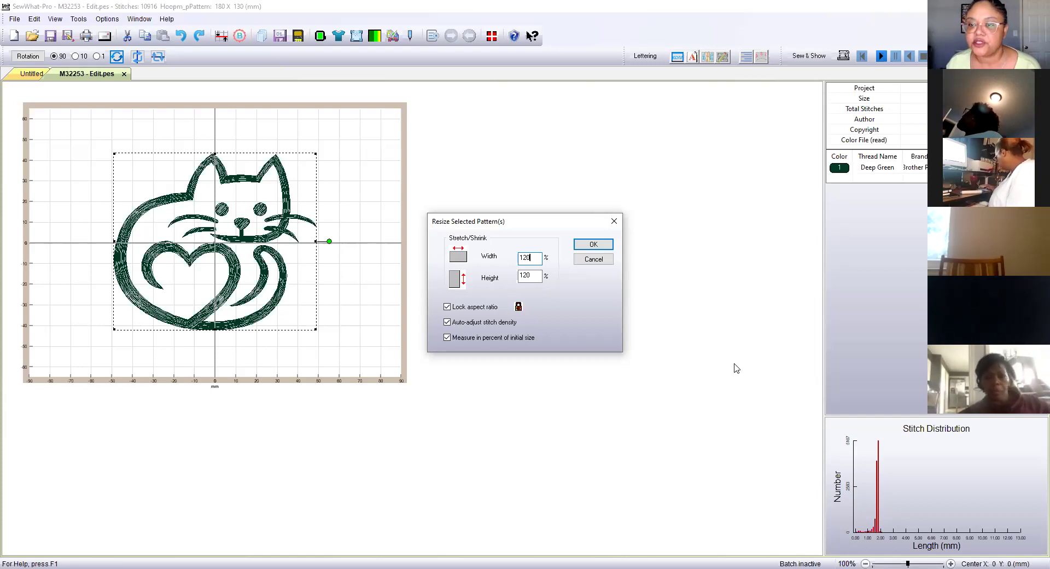
left_click(755, 426)
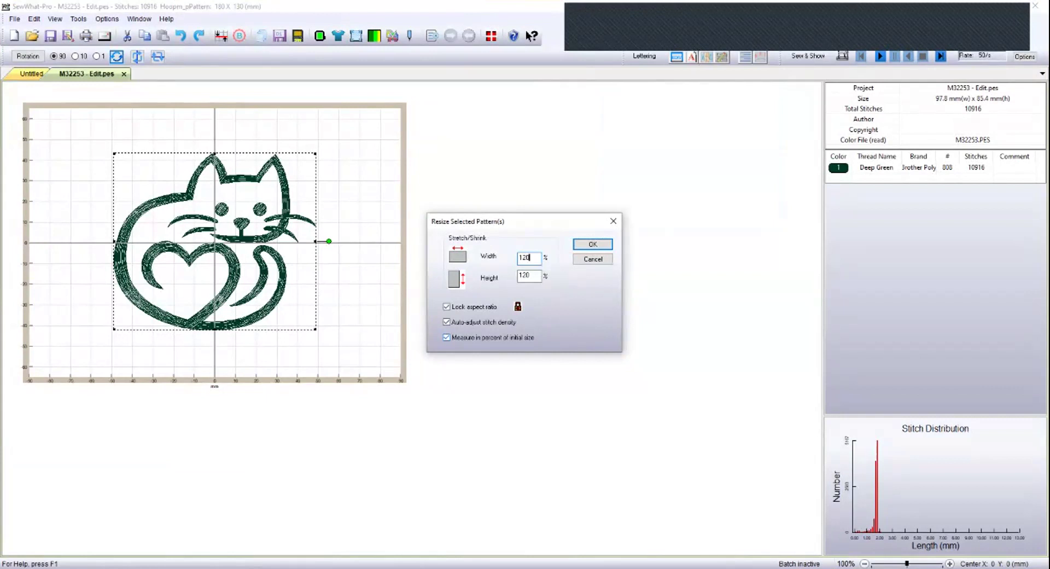
Set the resize width and height to 100% and close the resize settings.
key("BackSpace")
key("BackSpace")
type("00")
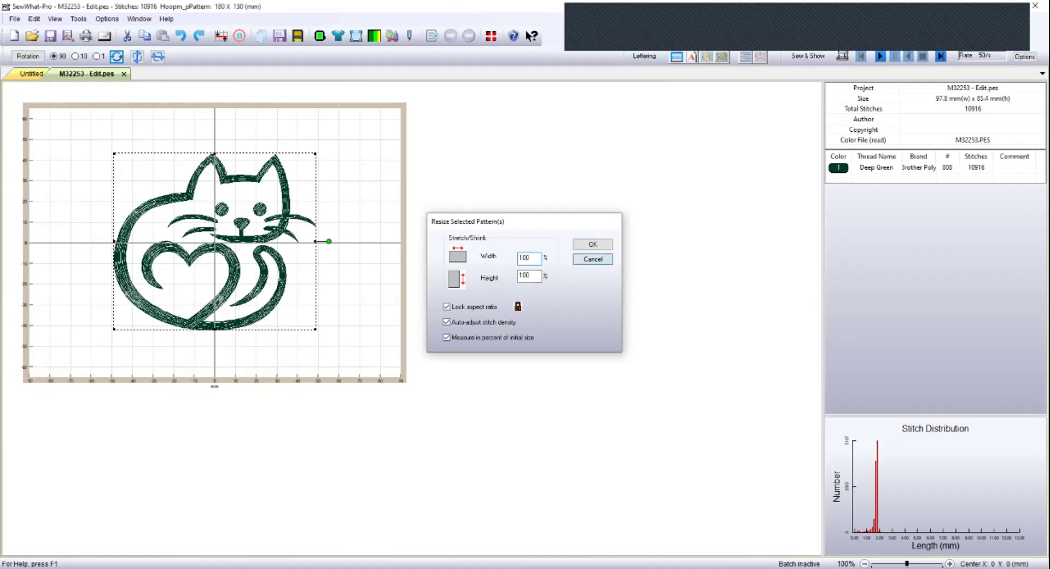
key("Return")
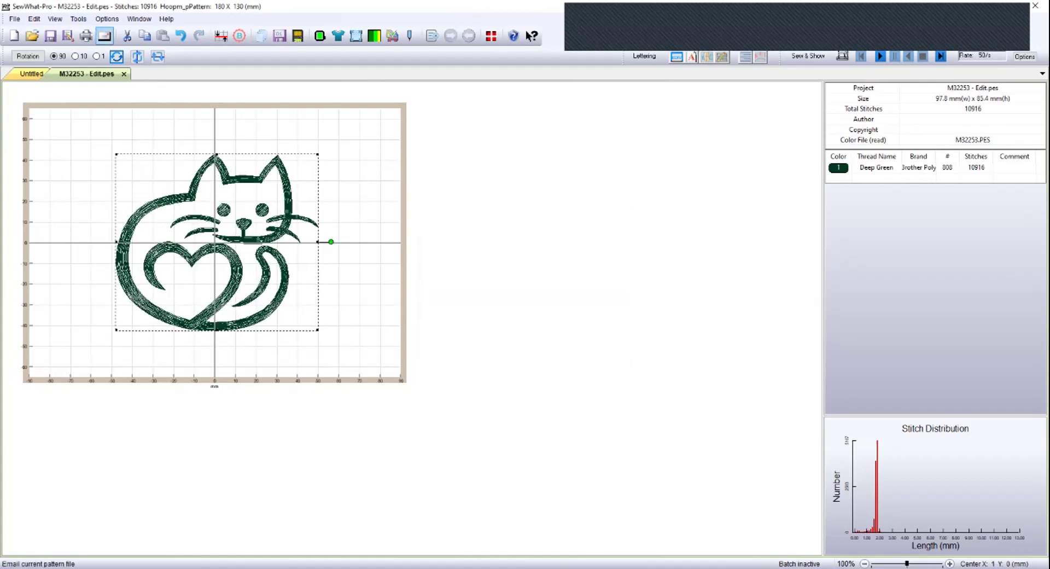
Resize the kitty design to 120% width and height with aspect ratio locked and auto-adjusted density, and undo the resize.
left_click(78, 19)
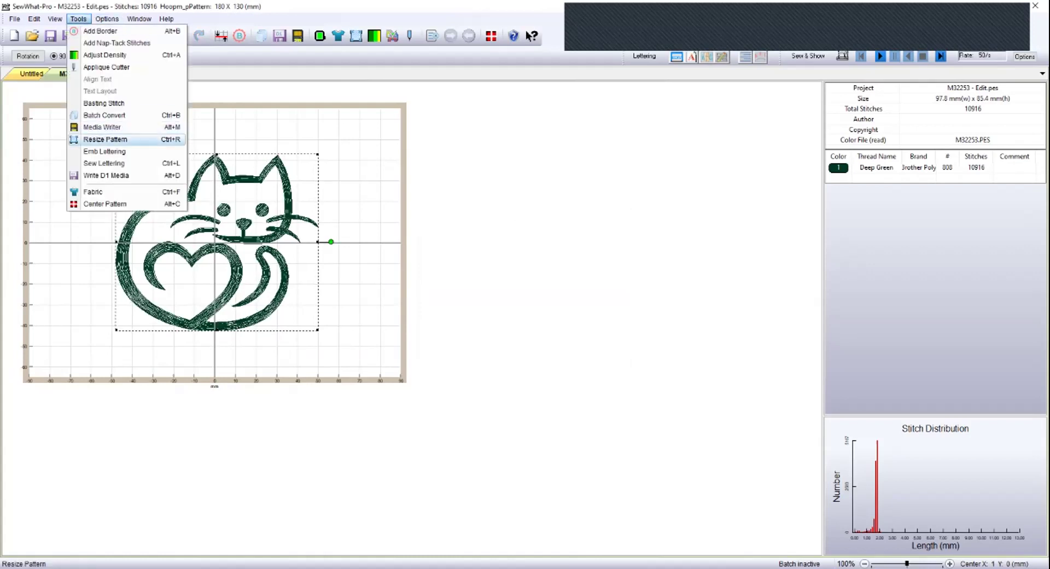
left_click(104, 139)
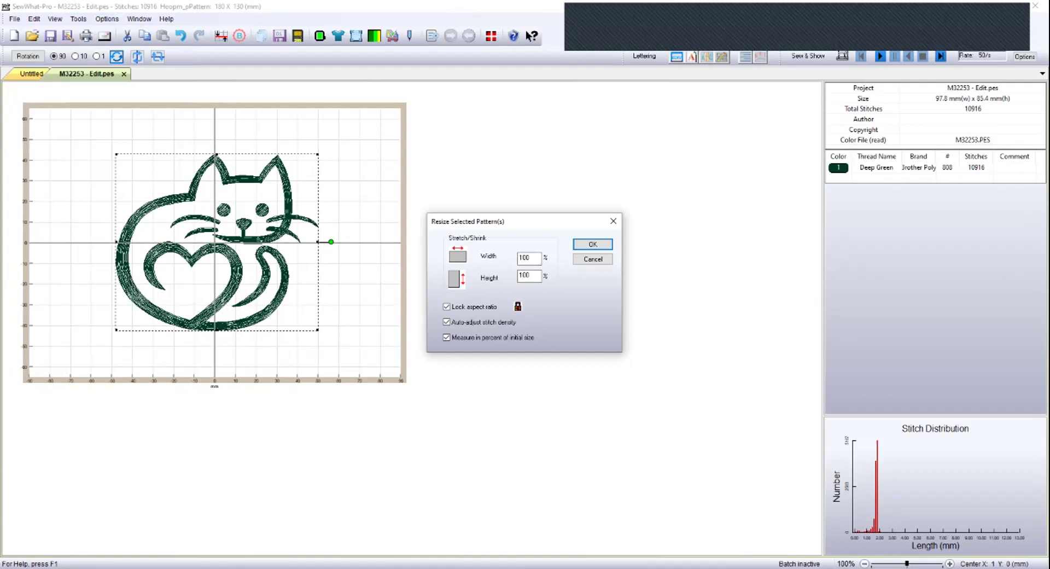
double_click(524, 257)
type("120")
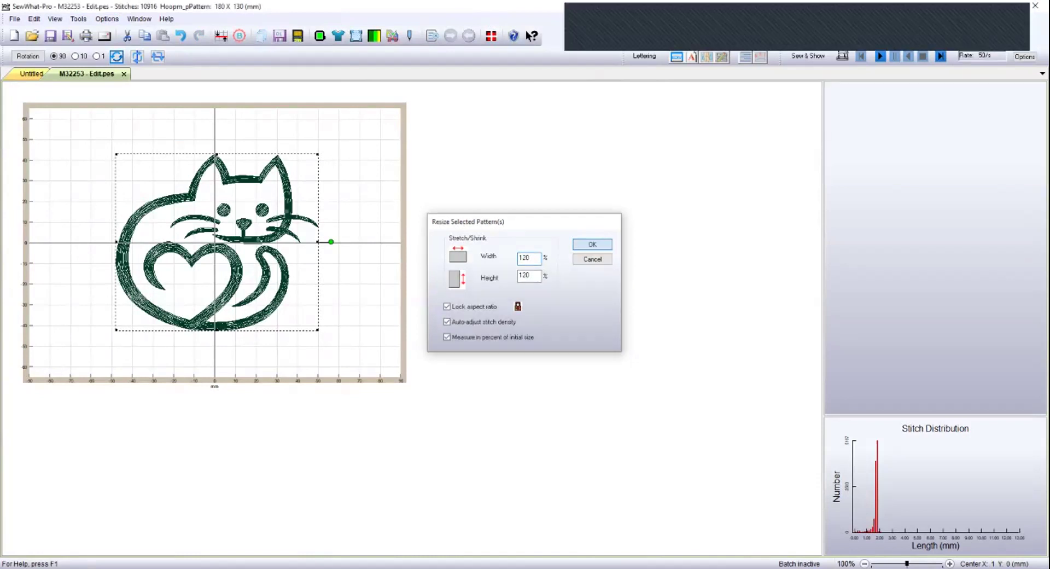
key("Return")
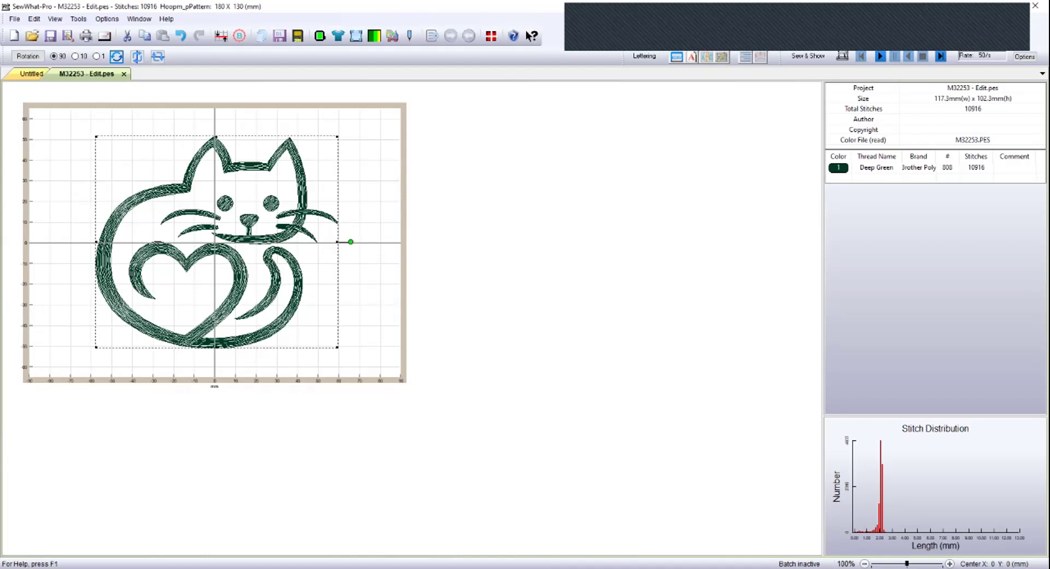
left_click(181, 35)
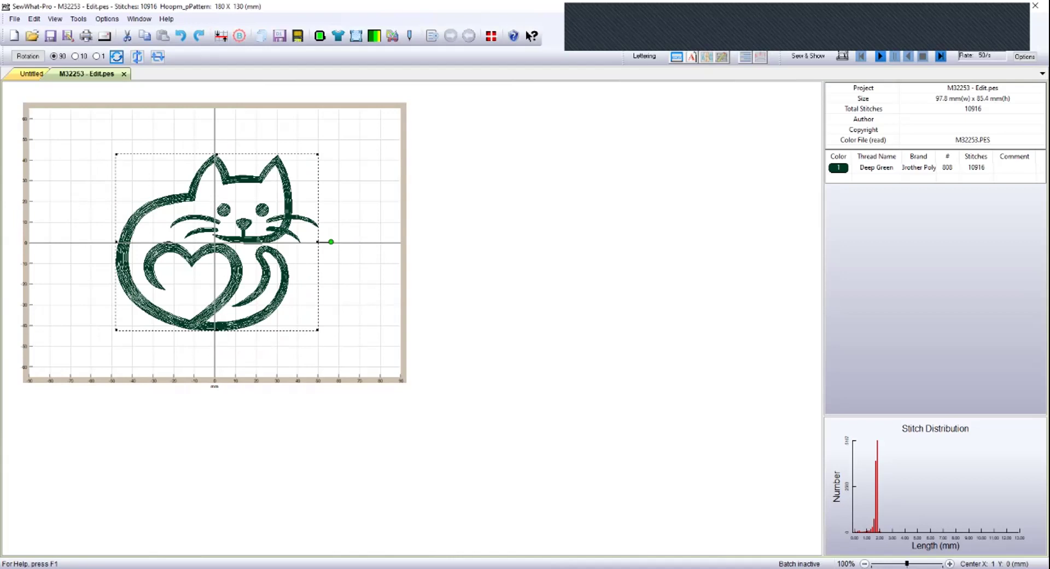
Resize the kitty design to 80% width and height, keeping the aspect ratio locked and the size measured in percent.
left_click(78, 19)
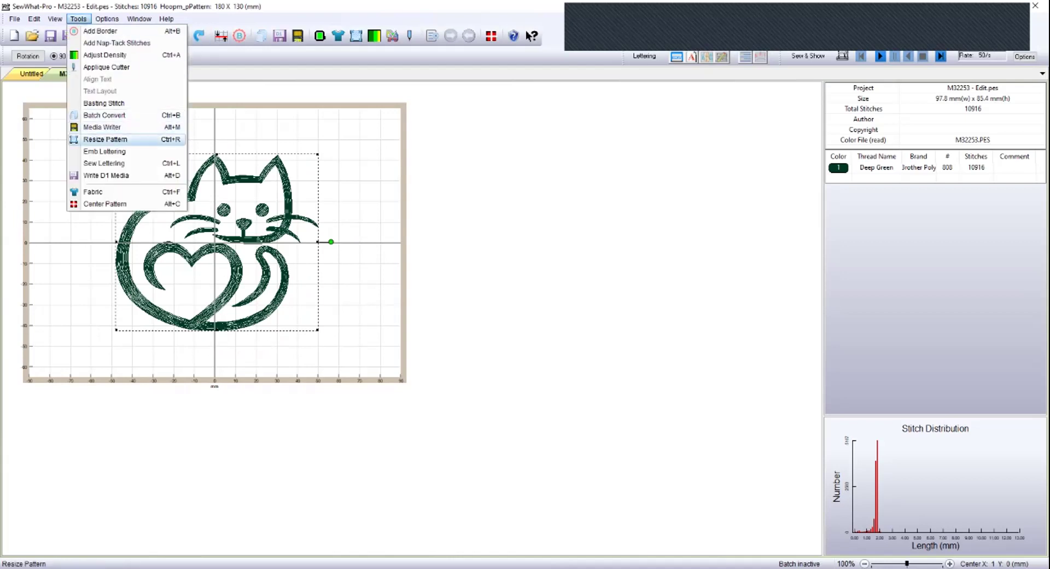
left_click(103, 139)
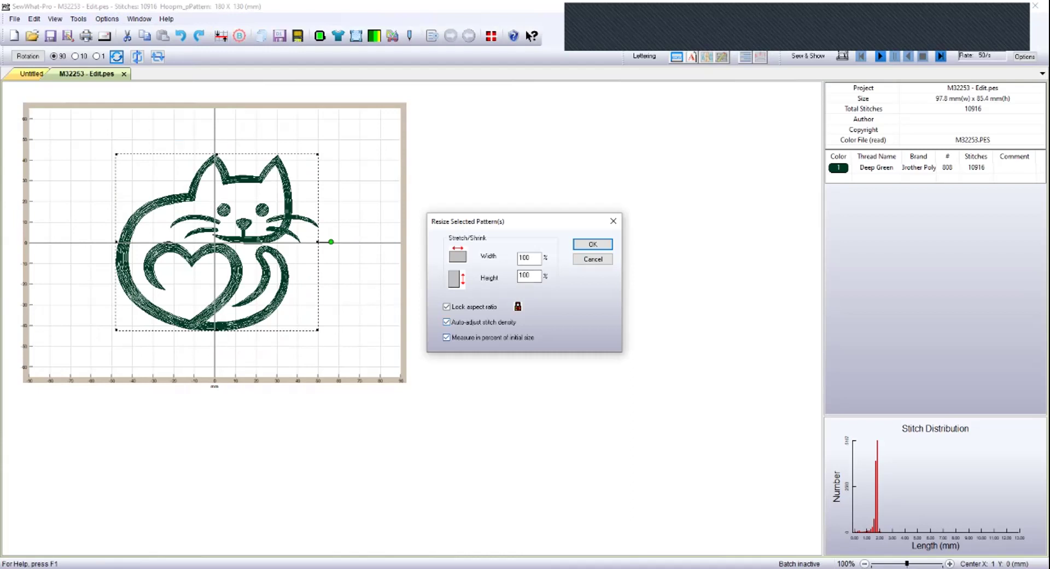
left_click(446, 337)
key("space")
key("shift+Tab")
key("shift+Tab")
key("shift+Tab")
key("shift+Tab")
type("80")
key("Return")
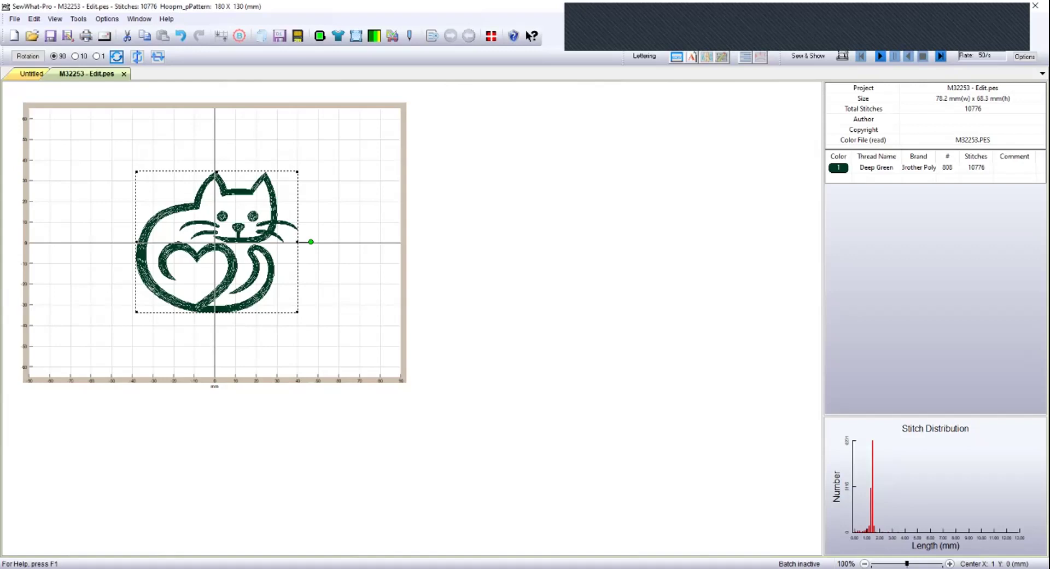
key("alt+o")
key("Left")
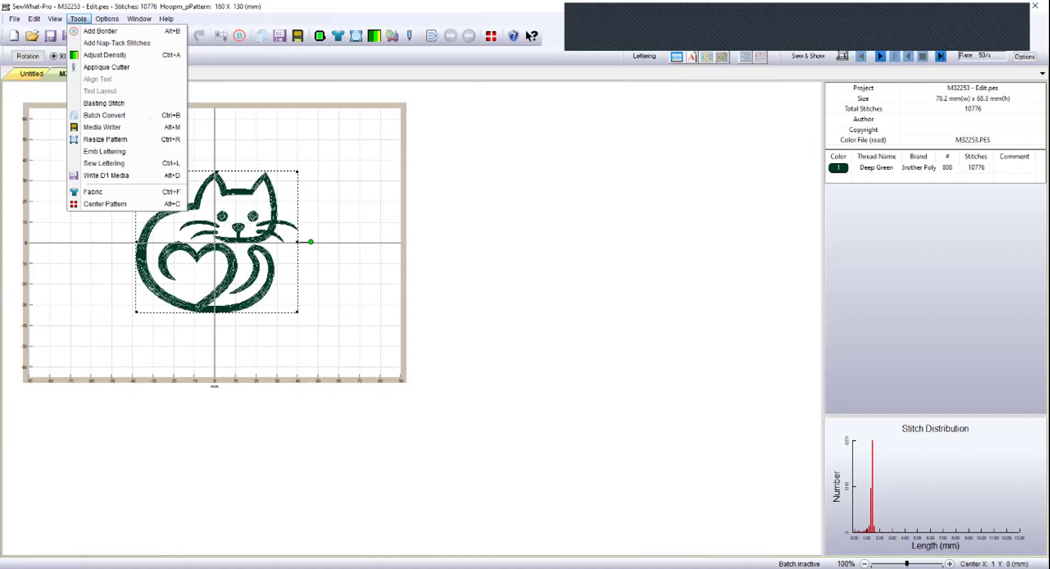
key("Left")
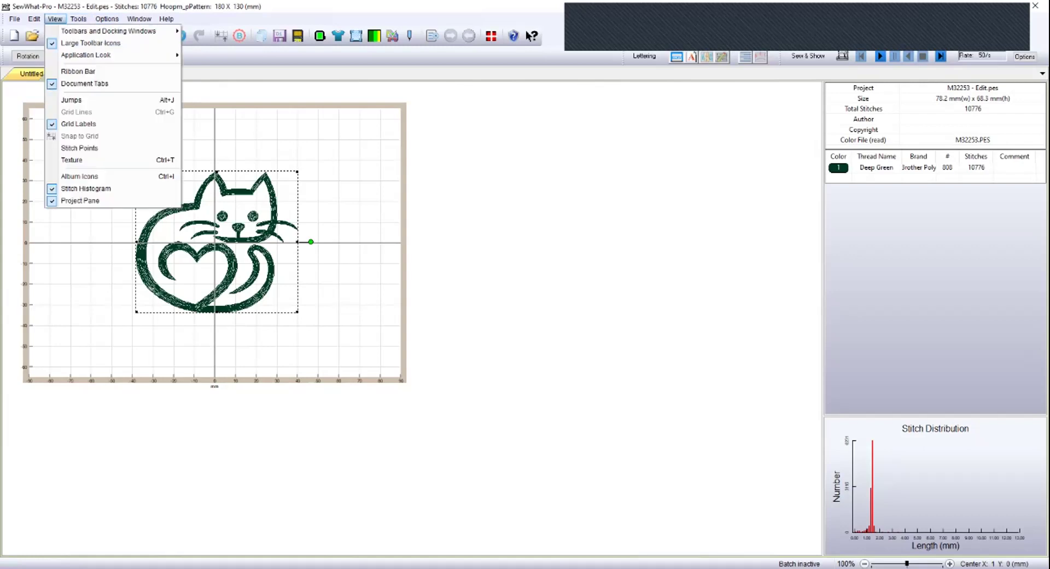
key("Left")
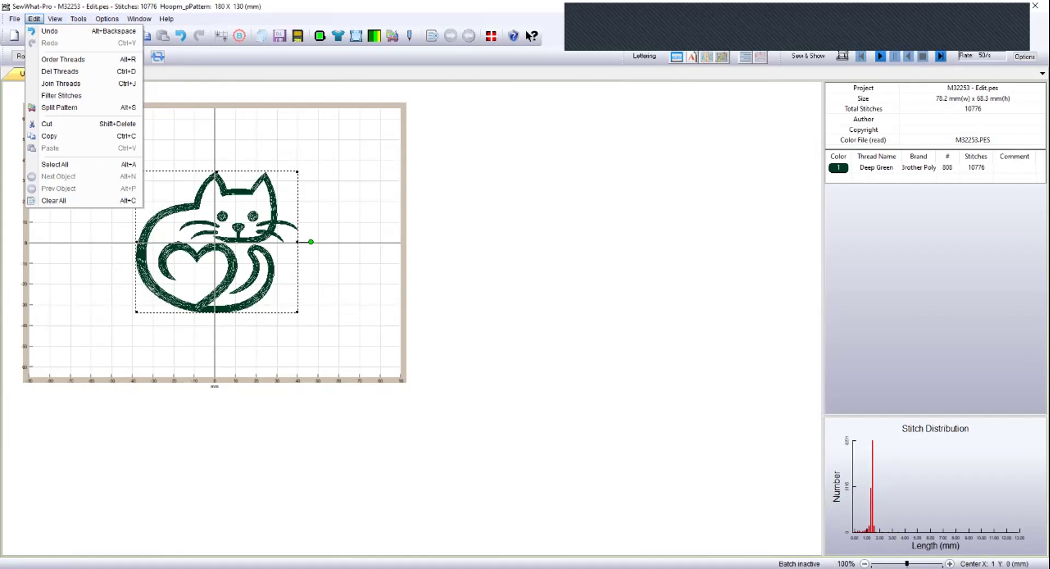
key("Escape")
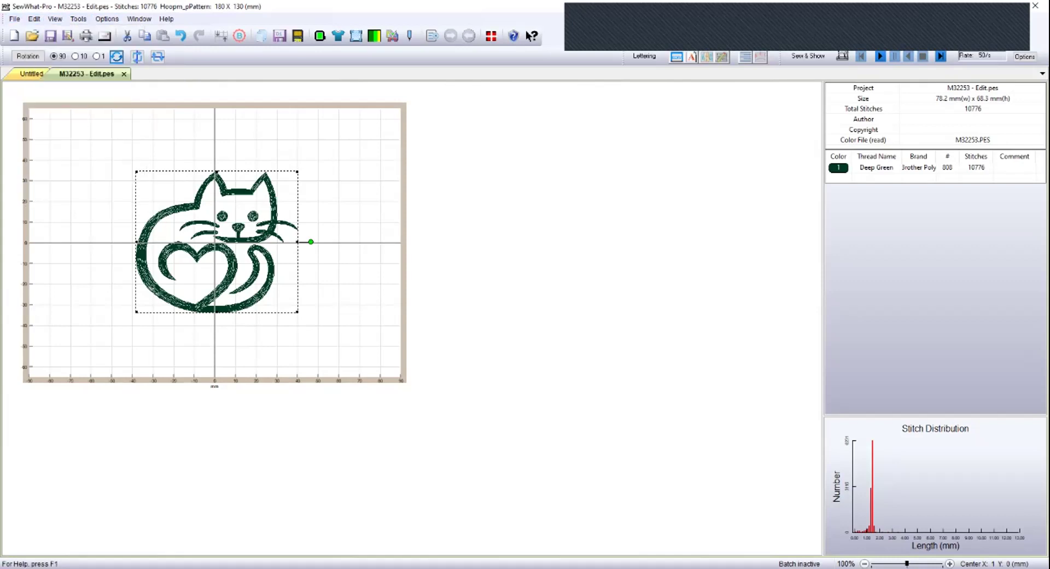
key("Escape")
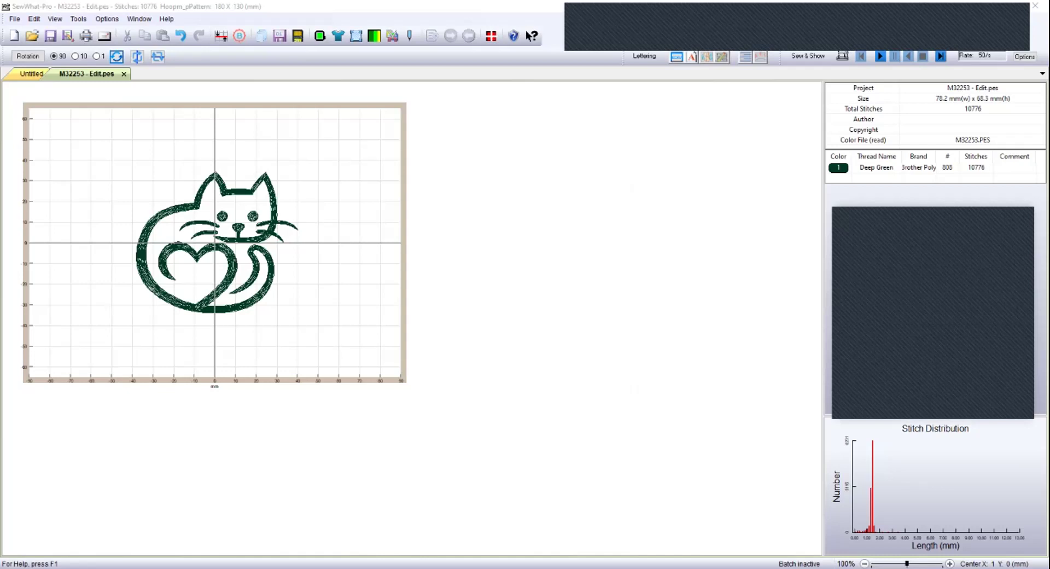
Move the reduced kitty design up to about center X 0, Y 25 mm in the hoop and deselect it.
left_click(143, 257)
left_click_drag(144, 257, 143, 204)
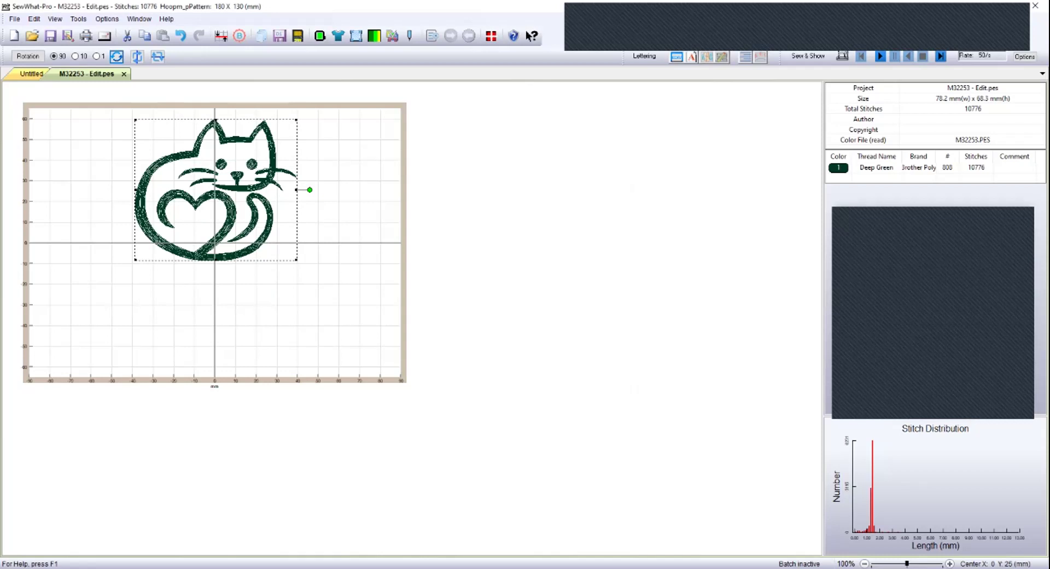
key("Escape")
Open the original M32253.PES as a separate document, switch between it and the edit copy, and close the original.
key("alt+f")
key("Down")
key("Down")
key("Escape")
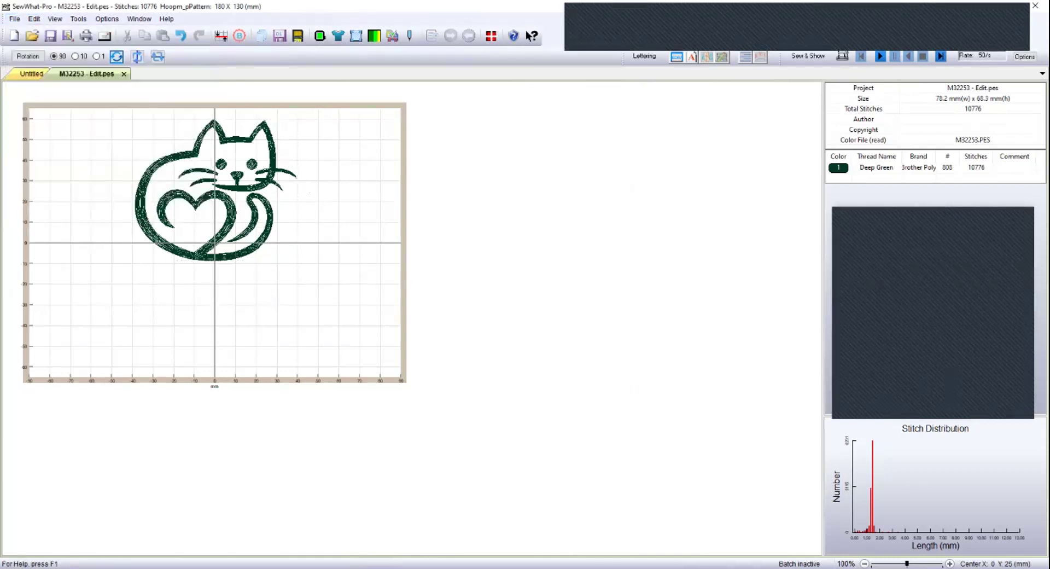
key("alt+f")
key("Down")
key("Down")
key("Down")
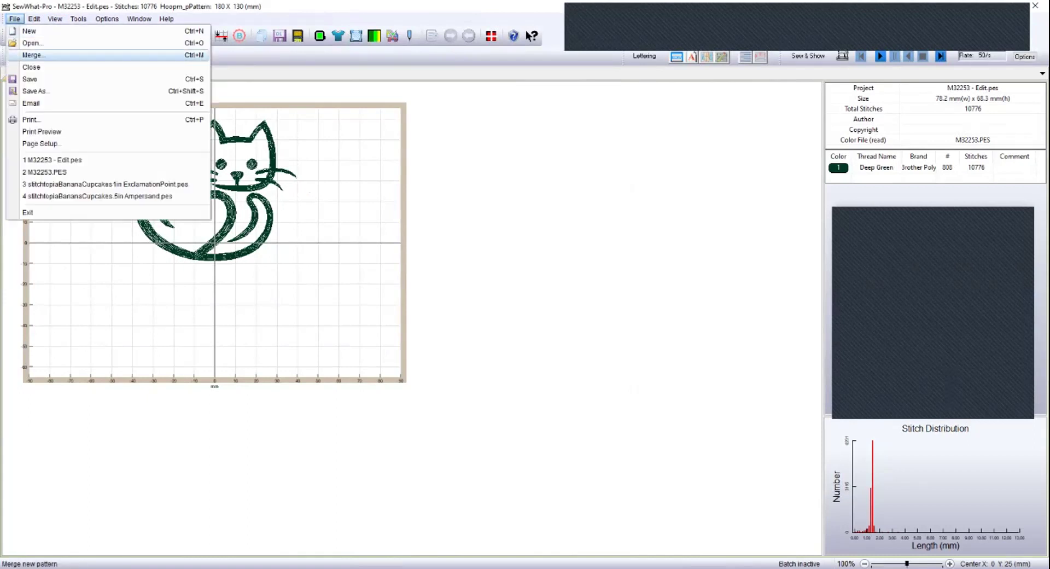
key("Return")
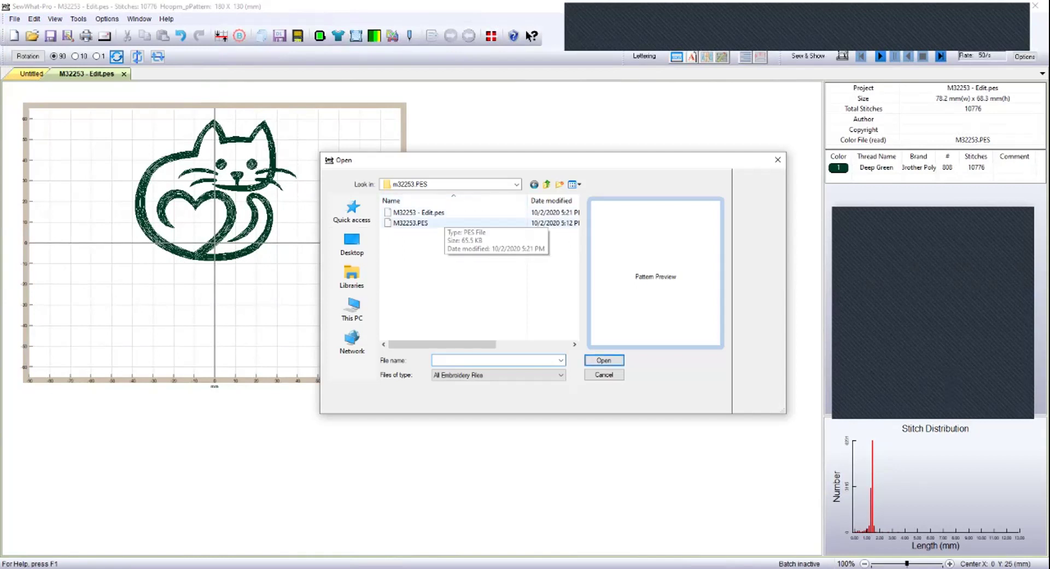
left_click(438, 223)
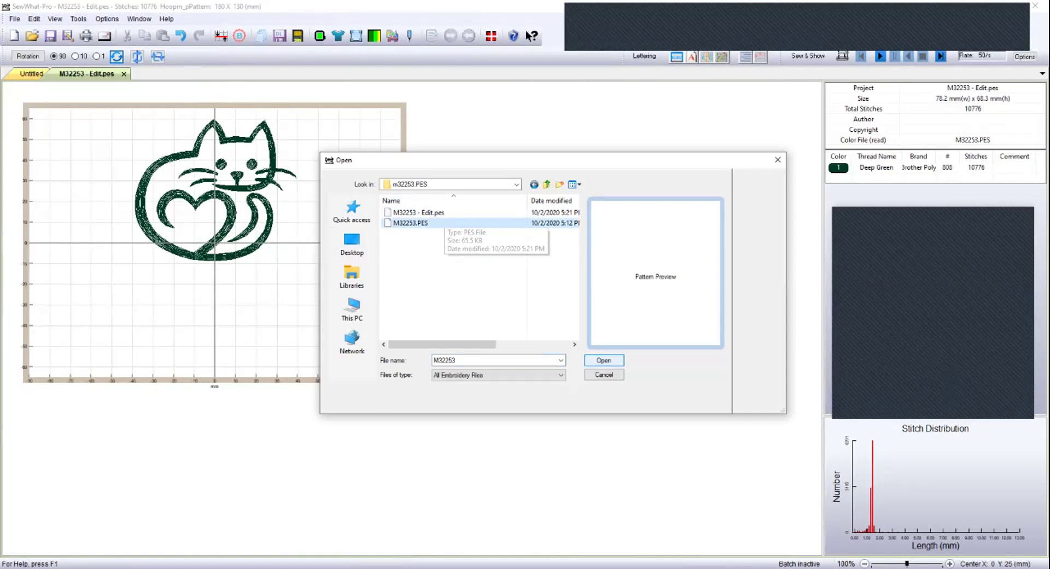
key("Return")
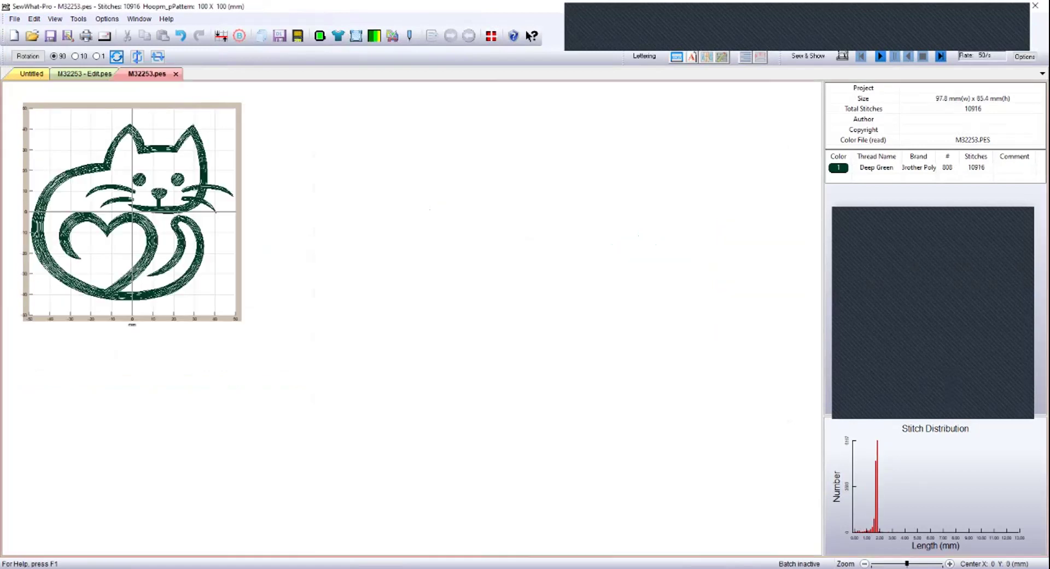
left_click(84, 73)
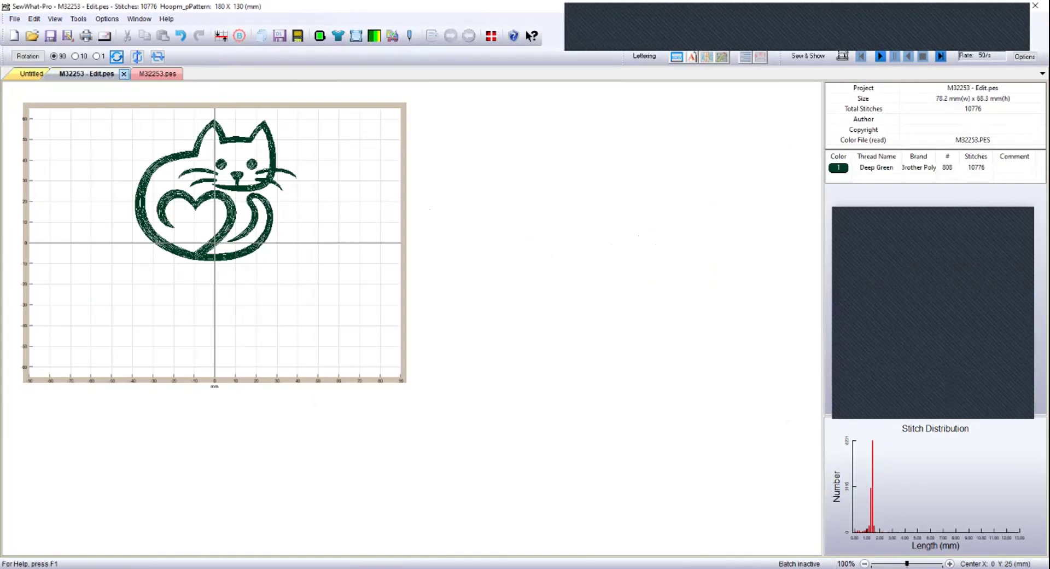
left_click(147, 73)
left_click(175, 73)
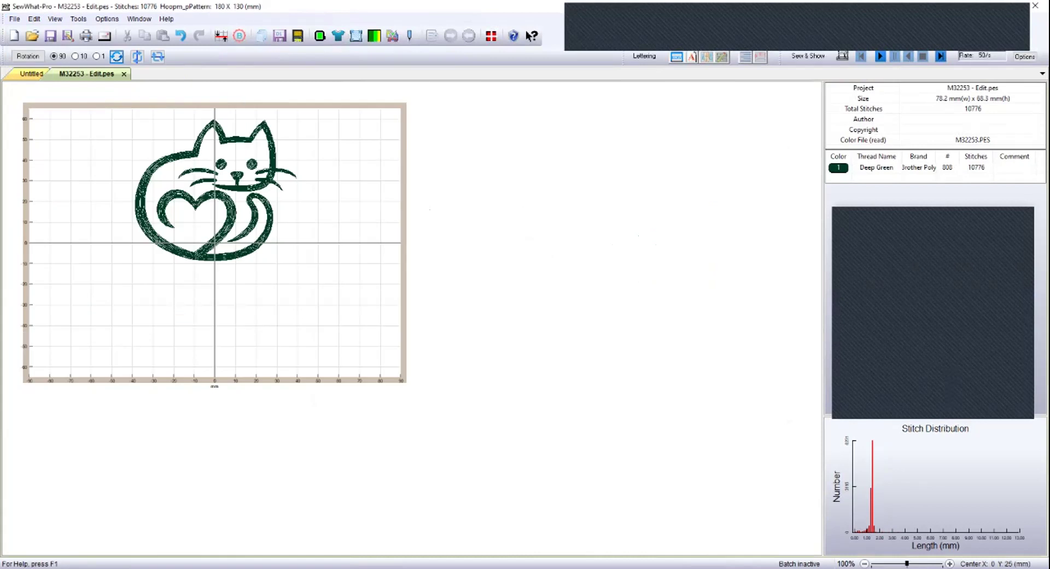
Move the small kitty to about center X 25, Y 26 mm and merge M32253.PES into the edit copy.
left_click(215, 189)
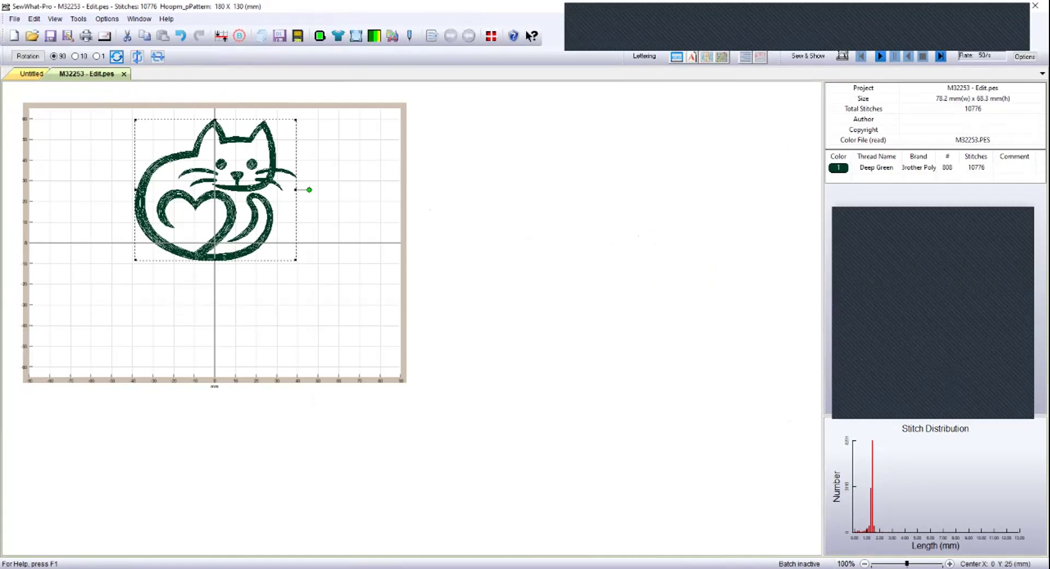
left_click_drag(215, 190, 267, 187)
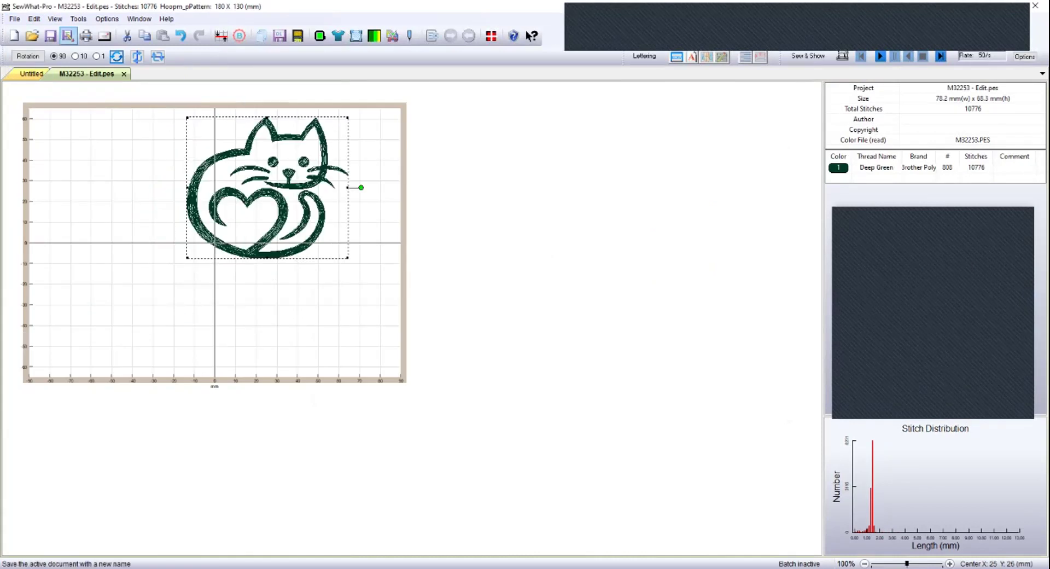
left_click(14, 19)
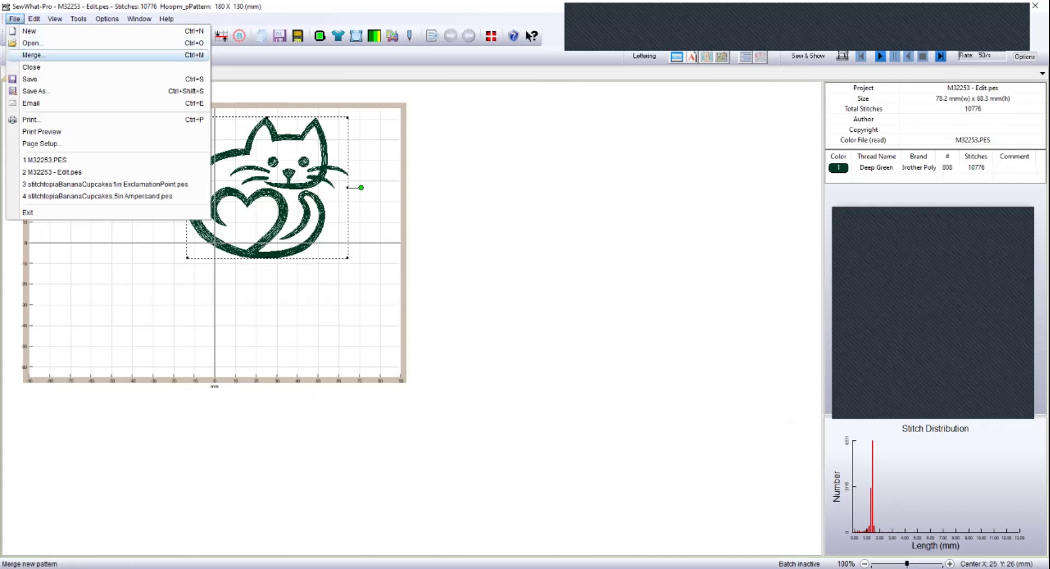
left_click(31, 54)
left_click(410, 223)
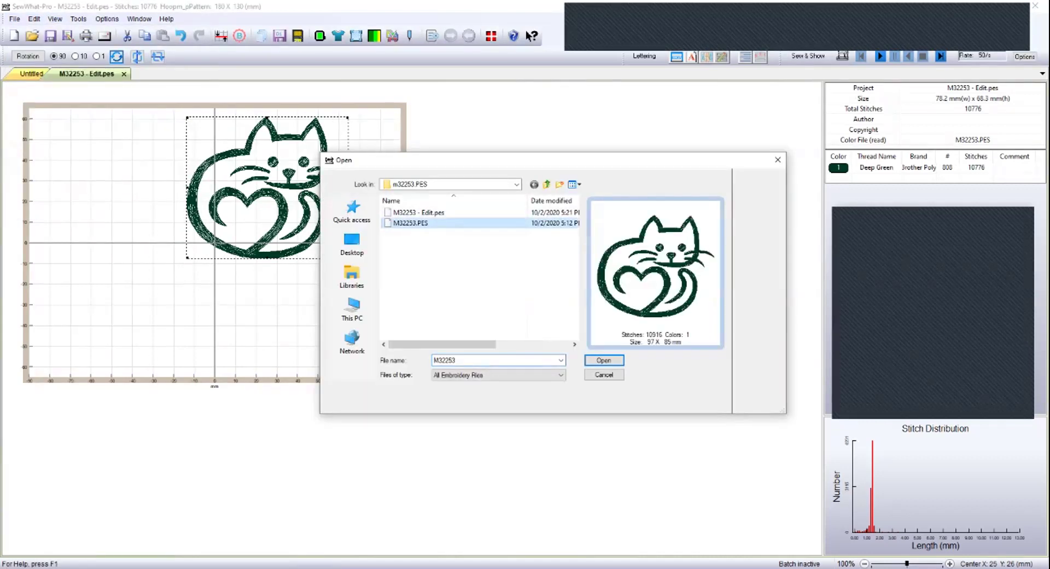
left_click(603, 360)
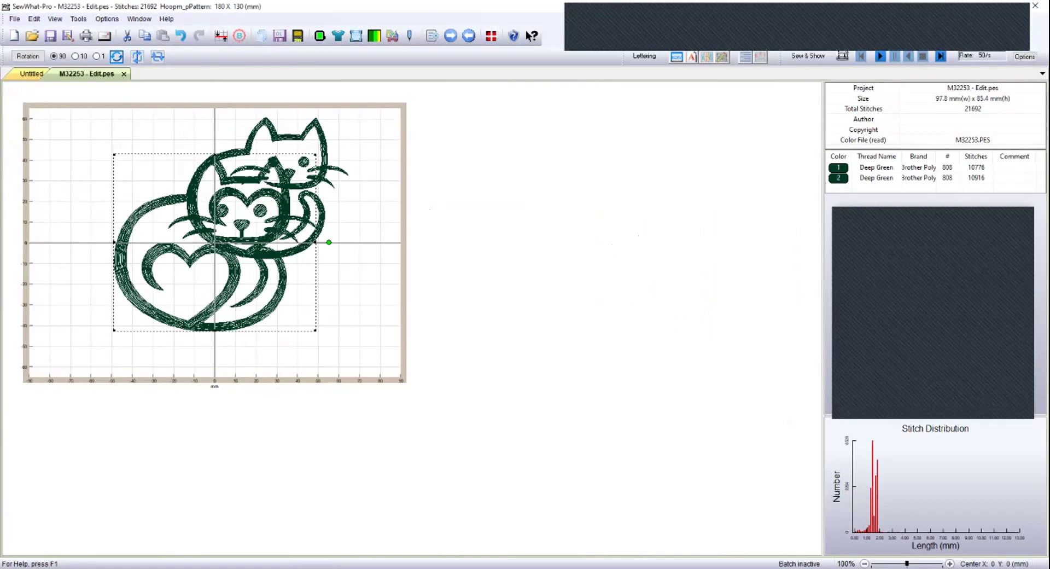
Move the merged large kitty to the hoop's lower-left area and the small kitty to about center X 39, Y 24 mm.
left_click_drag(215, 242, 132, 280)
left_click(307, 208)
left_click_drag(307, 207, 334, 202)
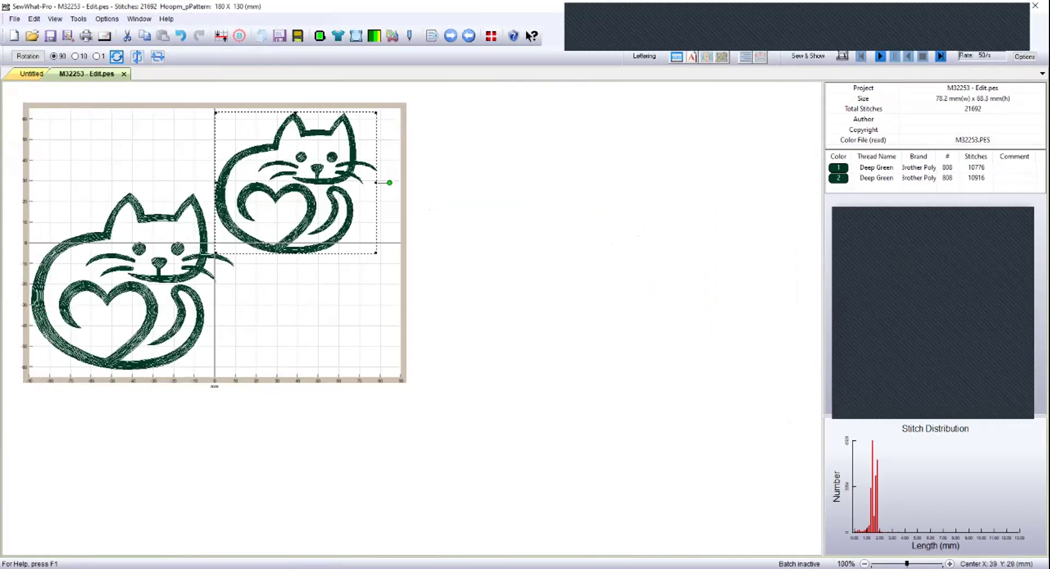
key("Down")
key("Down")
key("Down")
key("Down")
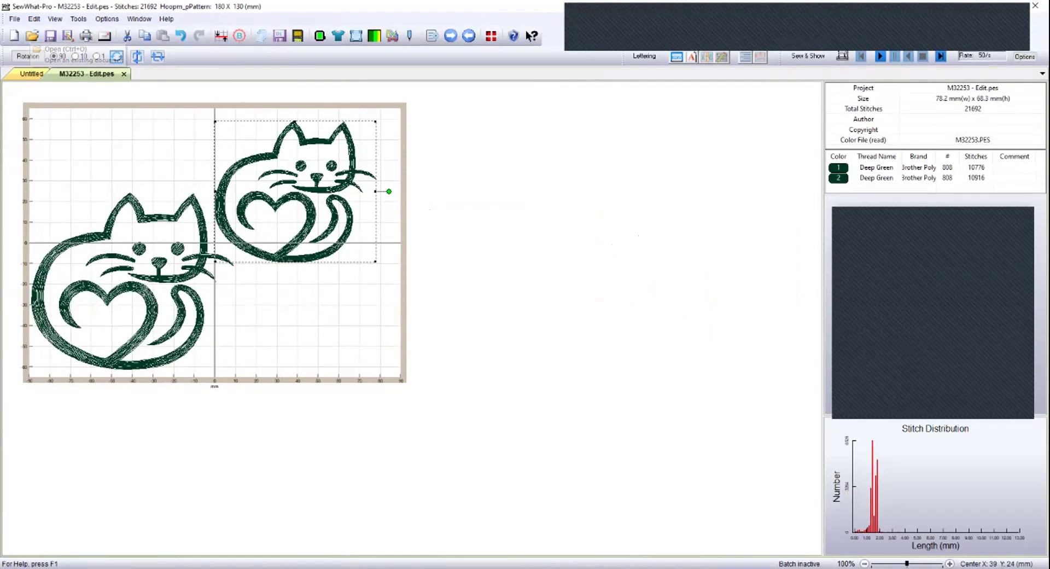
Open the original M32253.PES design as its own document alongside the edit copy.
left_click(15, 18)
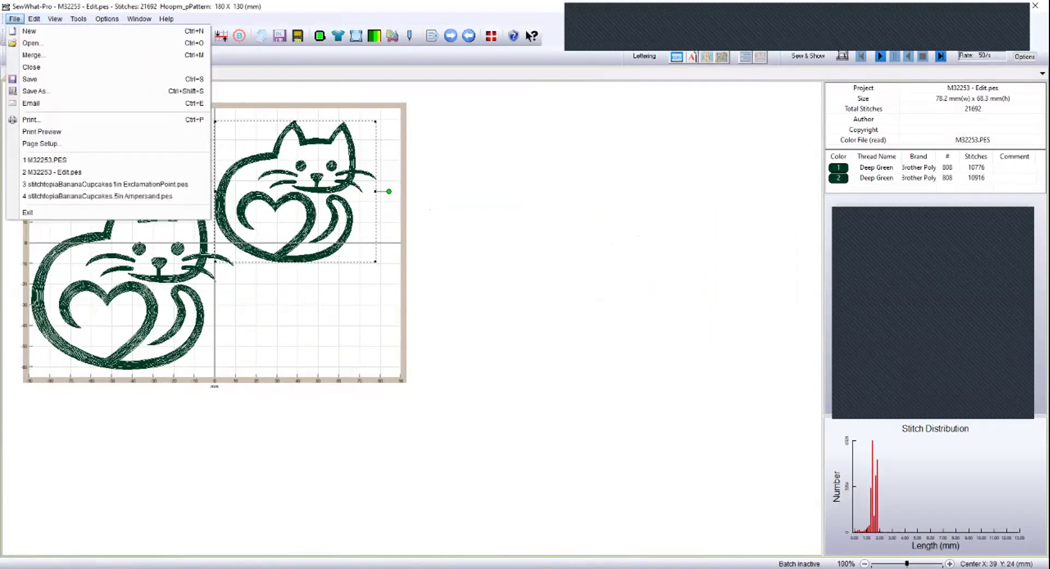
left_click(27, 42)
left_click(410, 223)
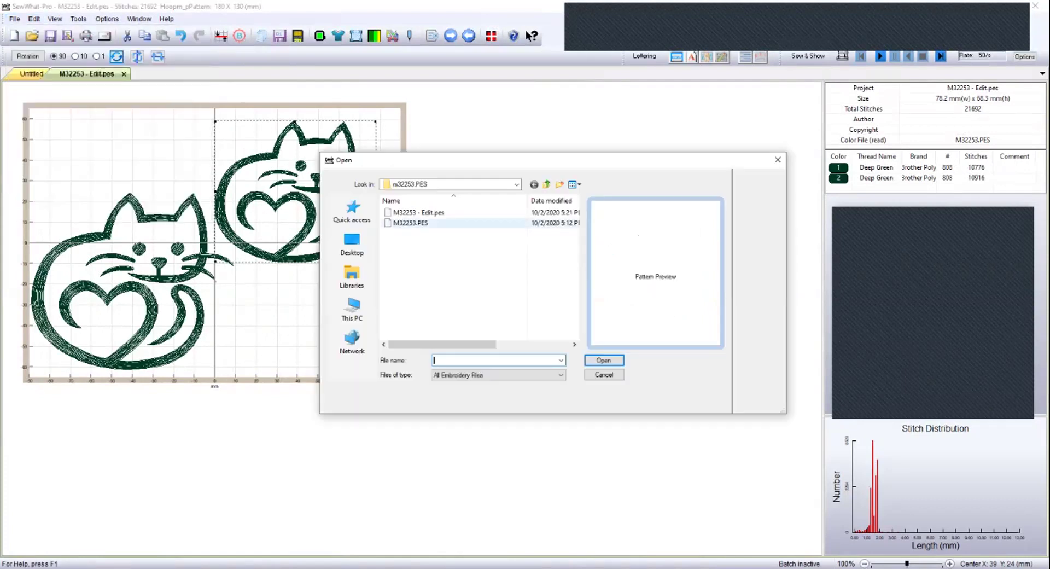
key("Return")
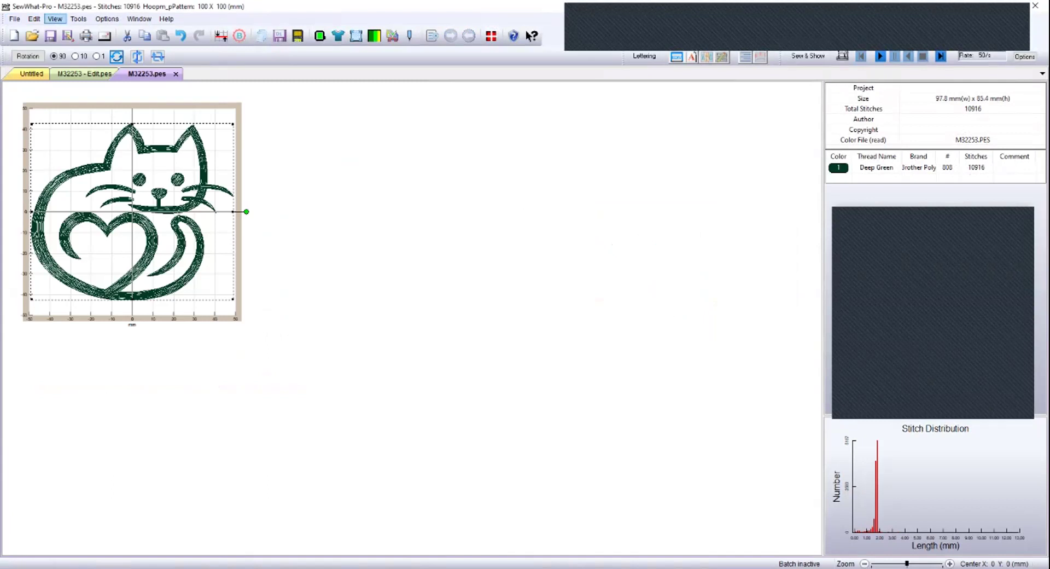
Copy the kitty from M32253.PES and paste it into the M32253 - Edit.pes document.
left_click(34, 19)
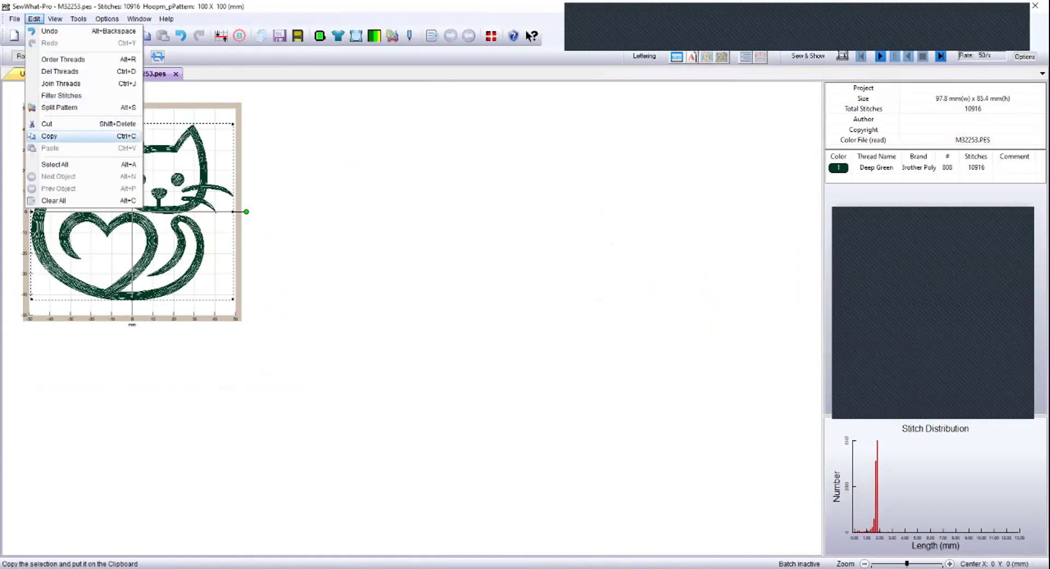
left_click(50, 136)
key("ctrl+shift+Tab")
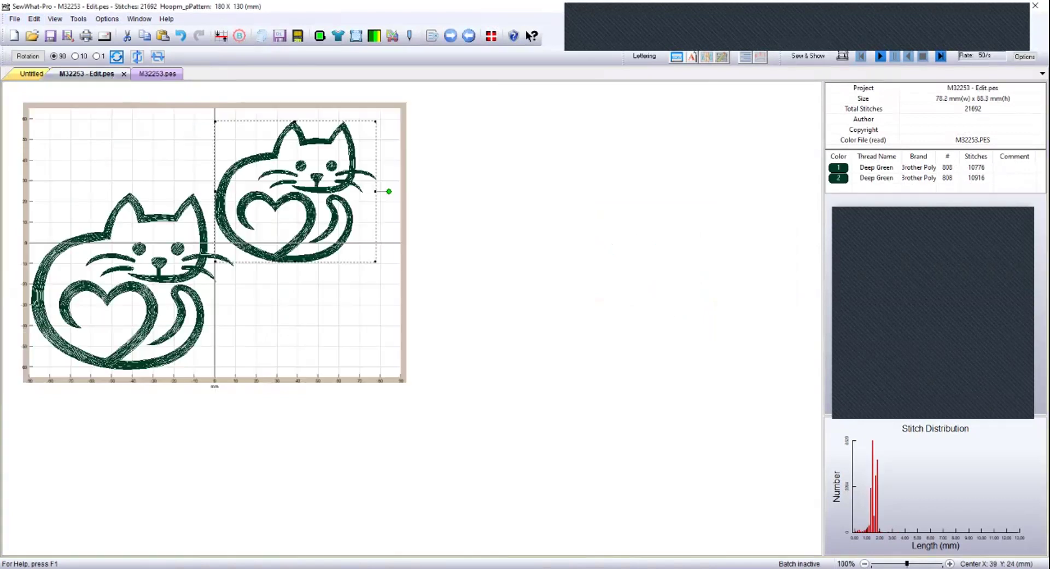
left_click(34, 19)
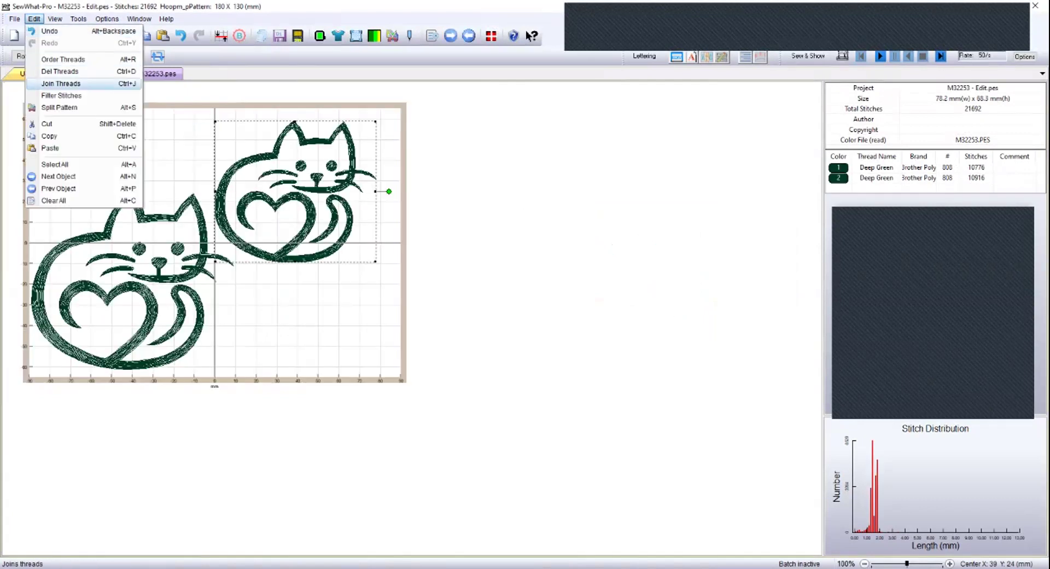
left_click(52, 147)
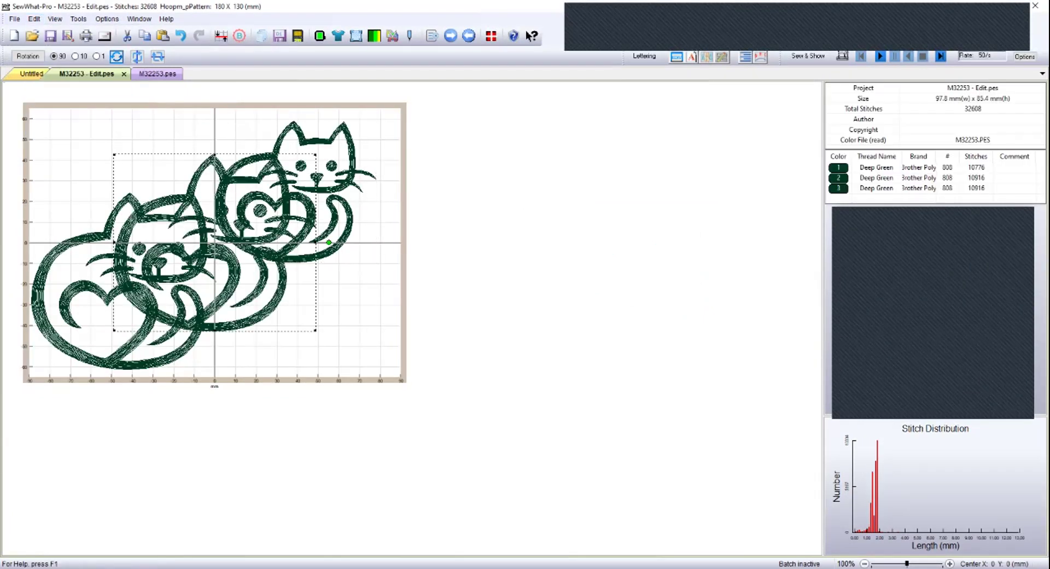
Delete the pasted kitty and the other large kitty, and move the small kitty to about center X 0, Y 26 mm.
left_click_drag(214, 242, 156, 196)
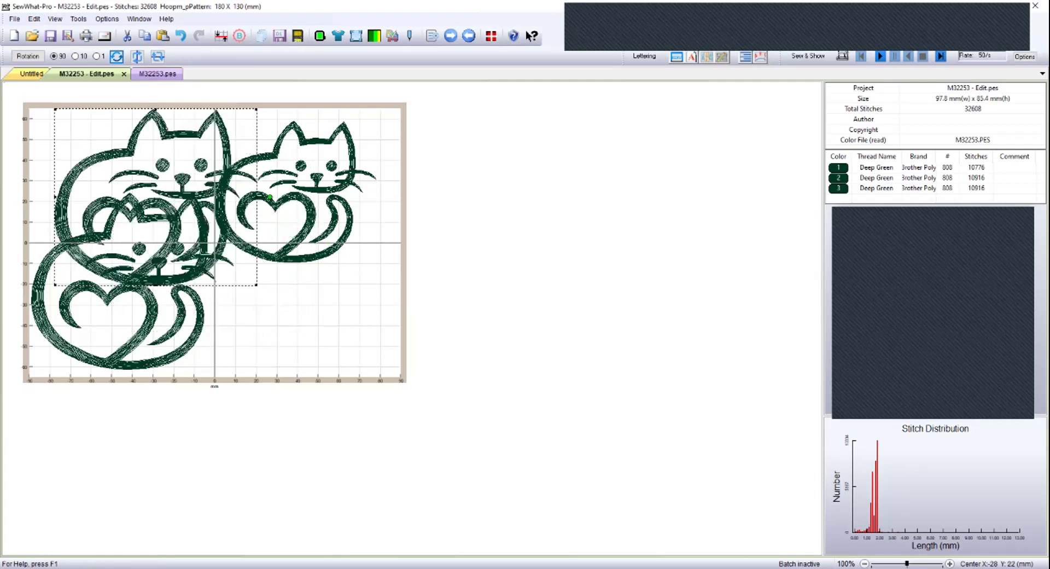
key("Delete")
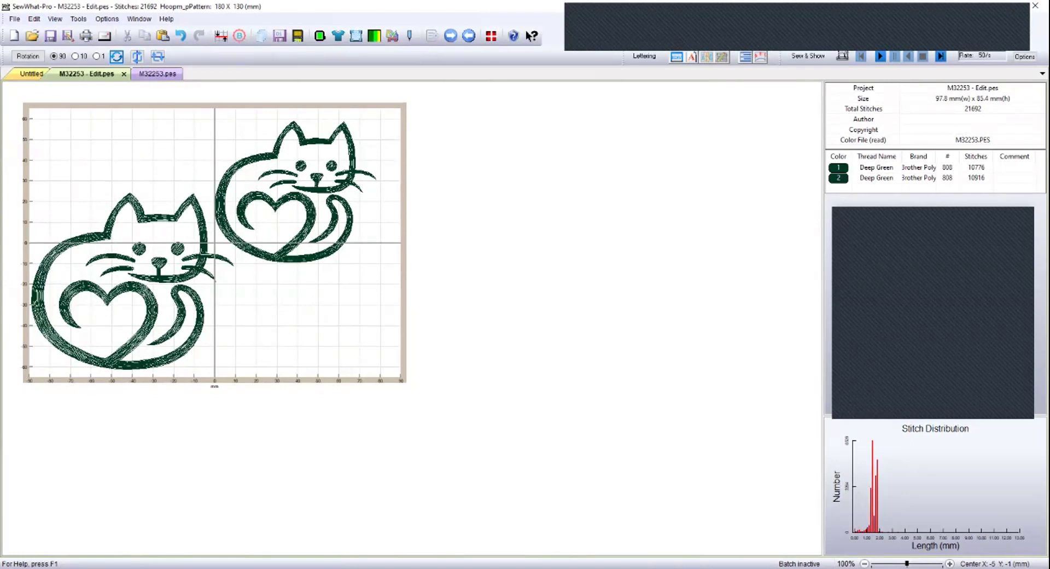
left_click(159, 262)
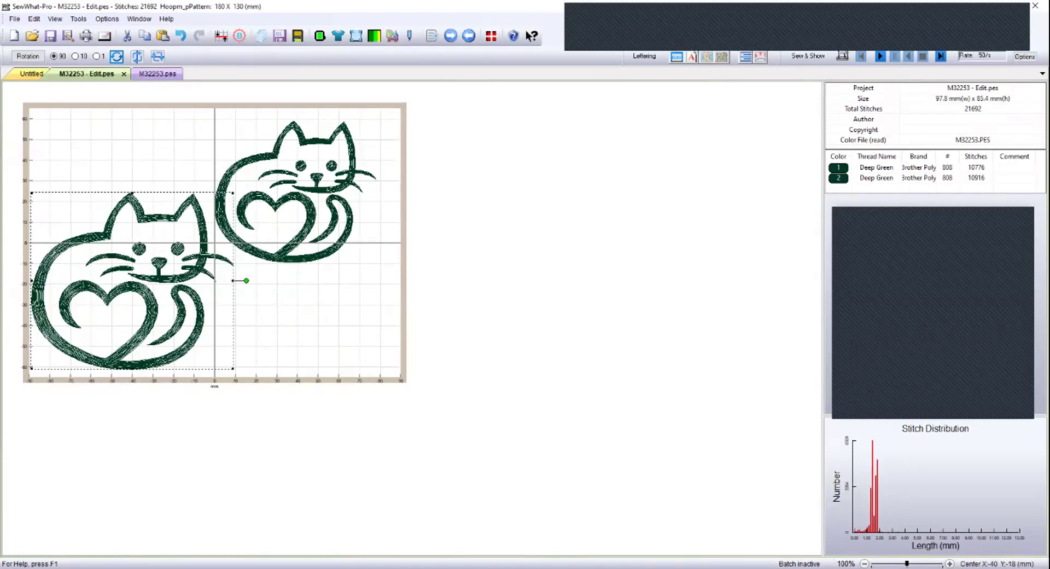
key("Delete")
left_click_drag(296, 219, 215, 213)
key("Escape")
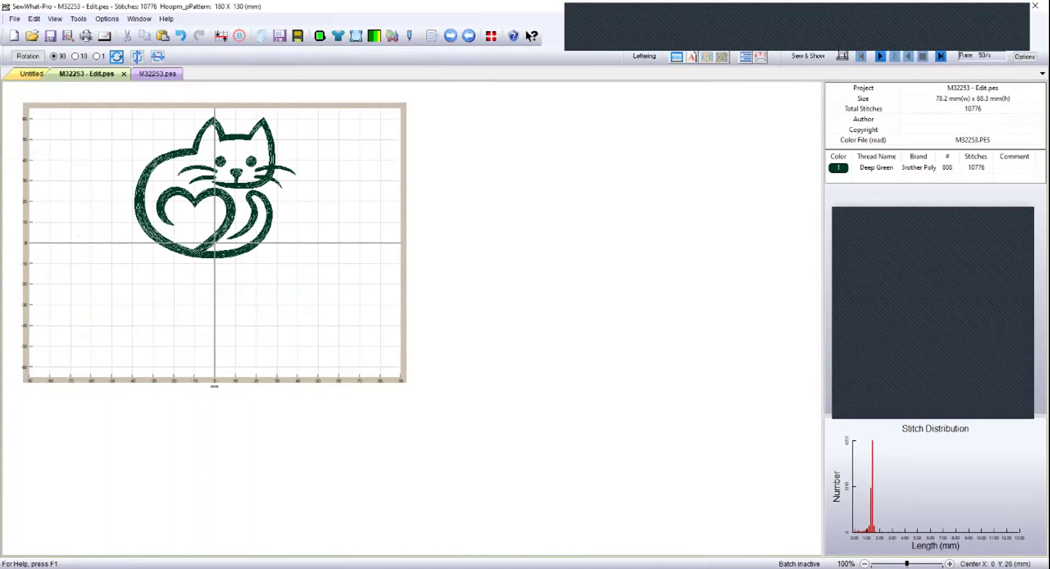
Start Sew Lettering for the kitty design and enter the sample person's full name as the text to embroider.
key("alt")
key("Escape")
left_click(78, 19)
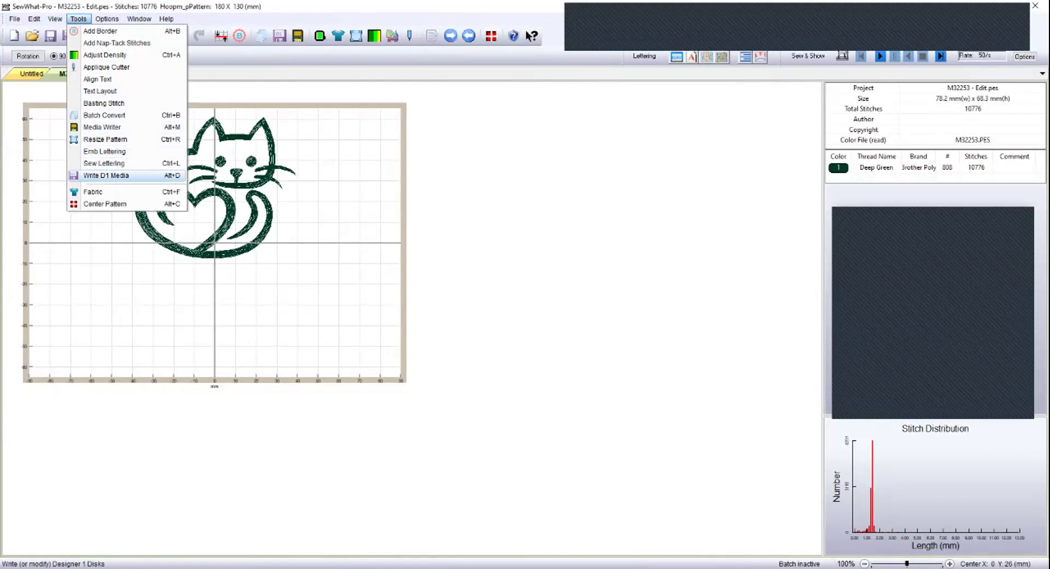
left_click(104, 163)
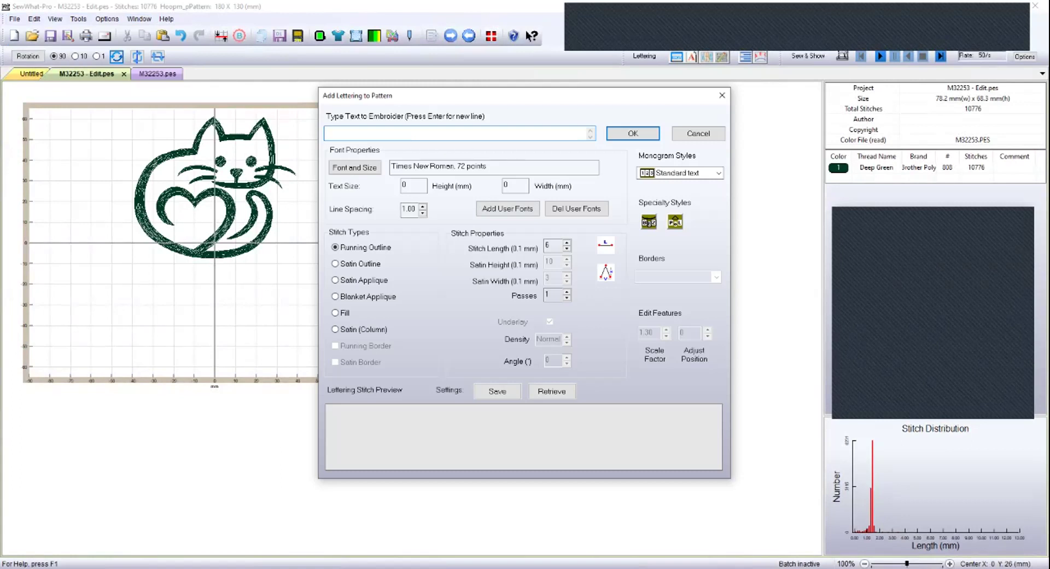
type("Eve")
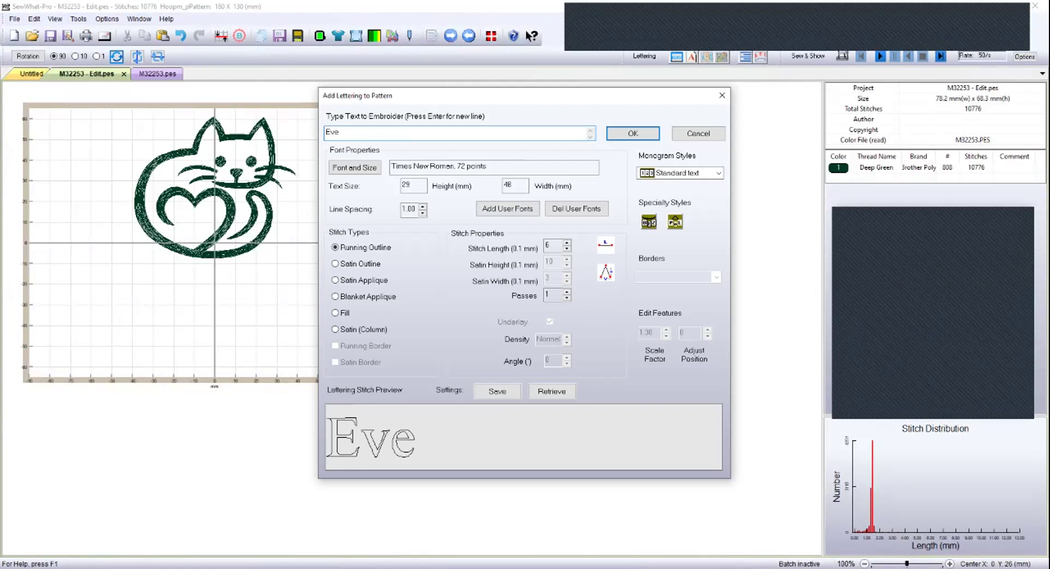
type(" Sew")
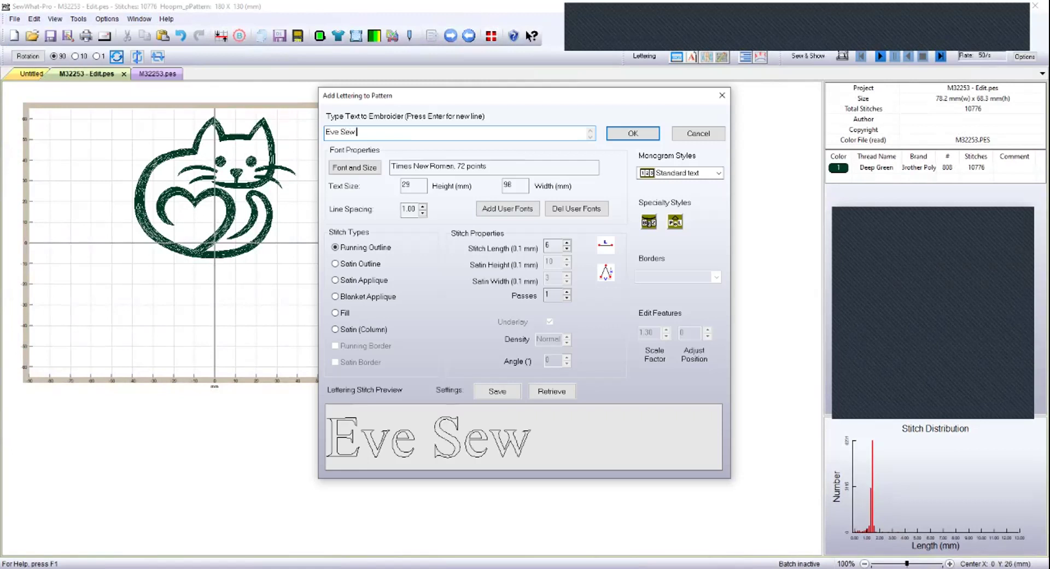
type(" Person")
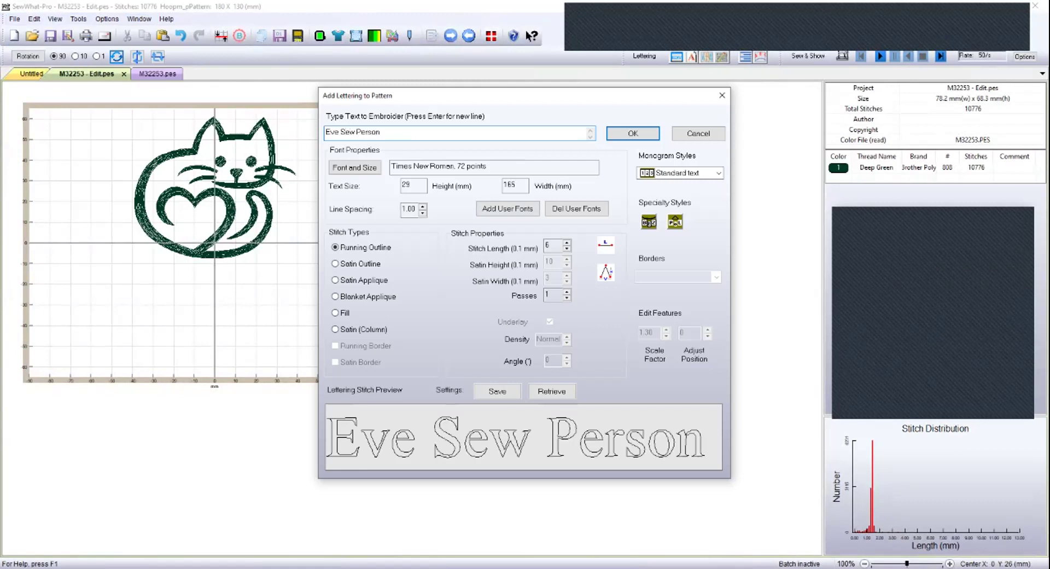
Set the lettering font to Town 10 Display Black, 72 points, with the Fill stitch type.
left_click(354, 168)
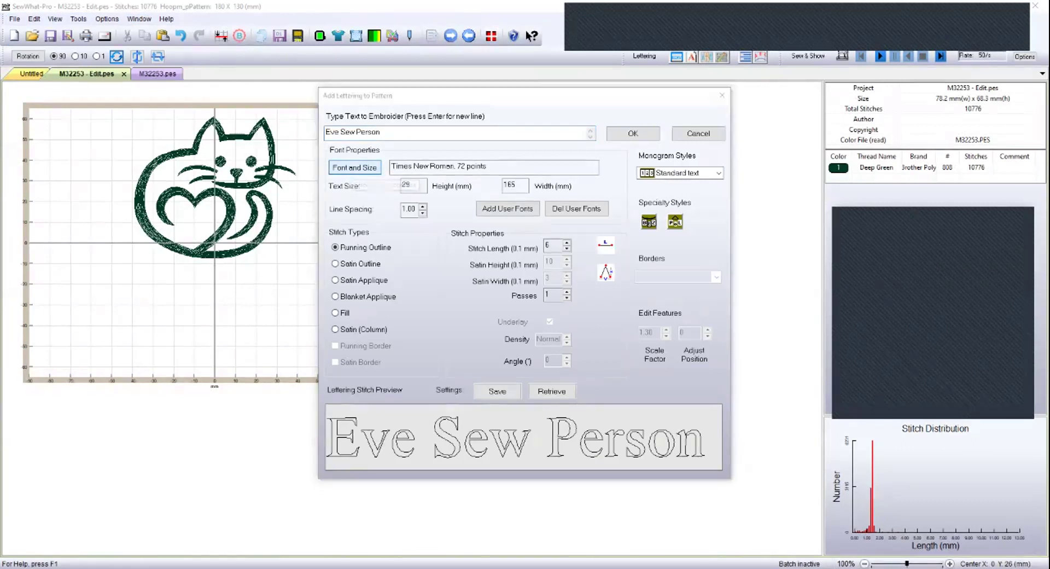
key("Down")
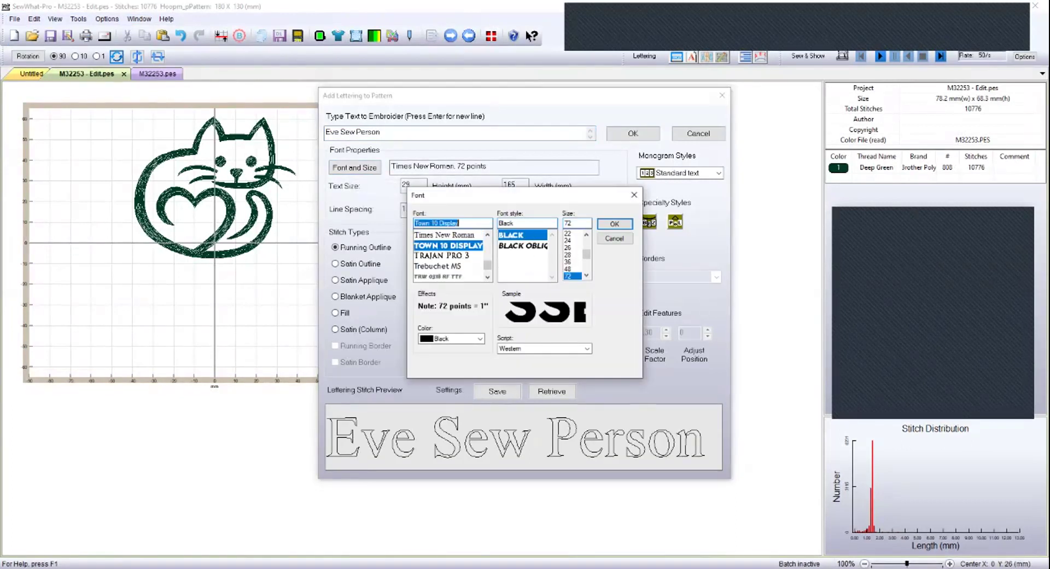
key("Return")
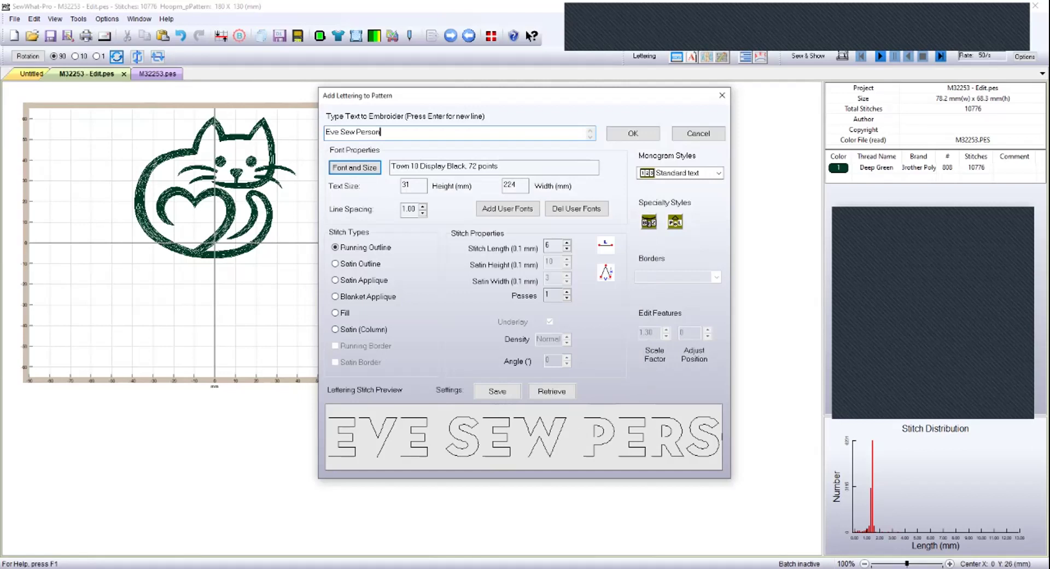
left_click(335, 312)
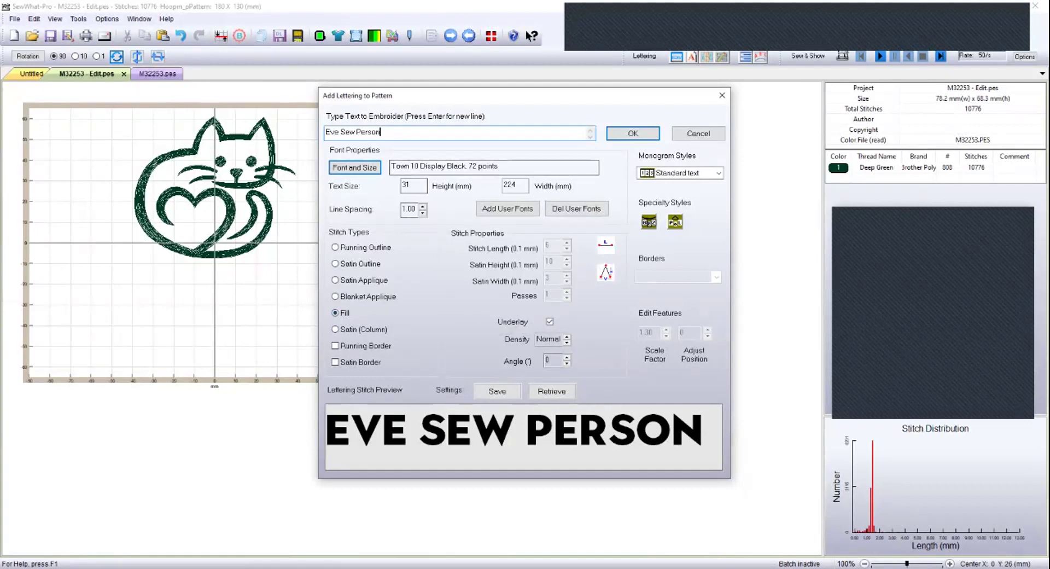
left_click_drag(392, 165, 483, 166)
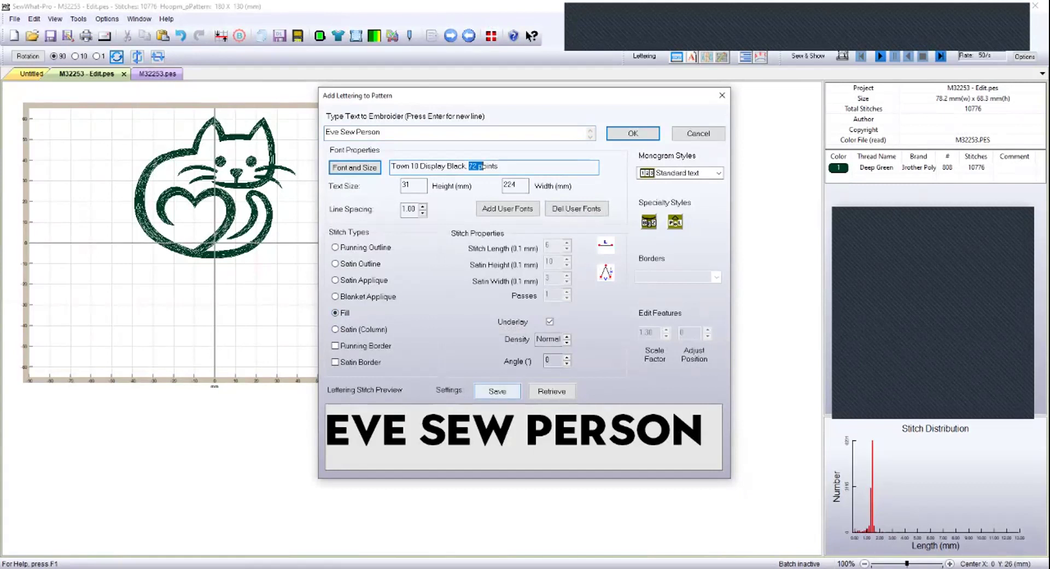
Save the lettering settings as Arial SMALL-36pt-Col-S4-L70 and leave Sew Lettering without adding the text.
left_click(497, 391)
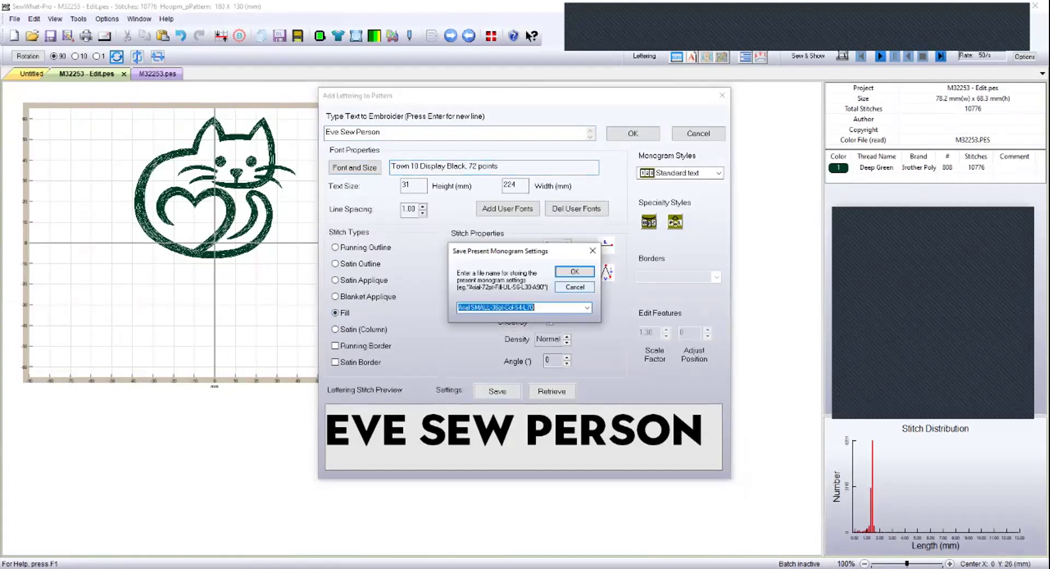
left_click(534, 307)
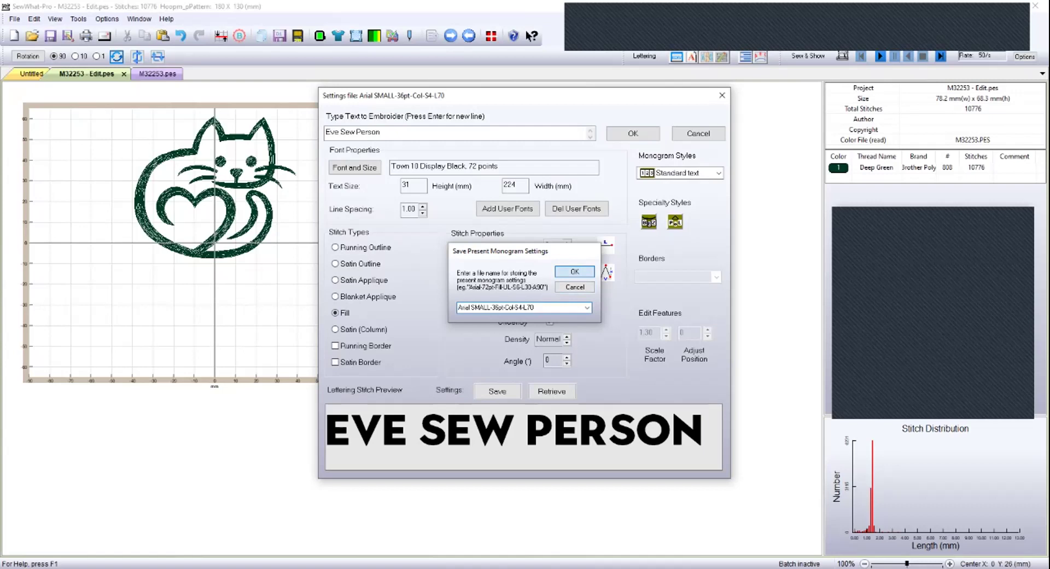
key("Return")
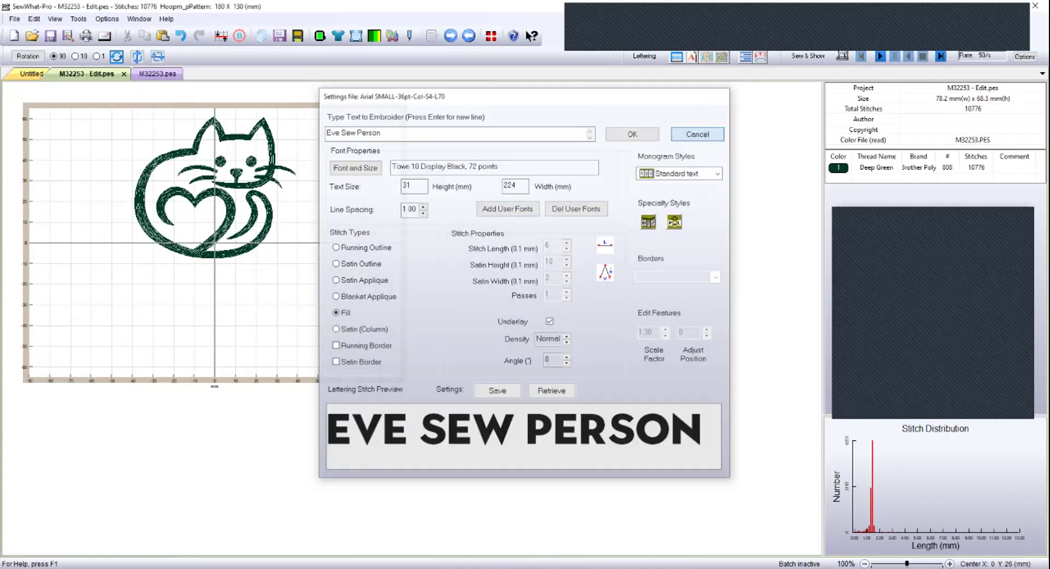
key("Return")
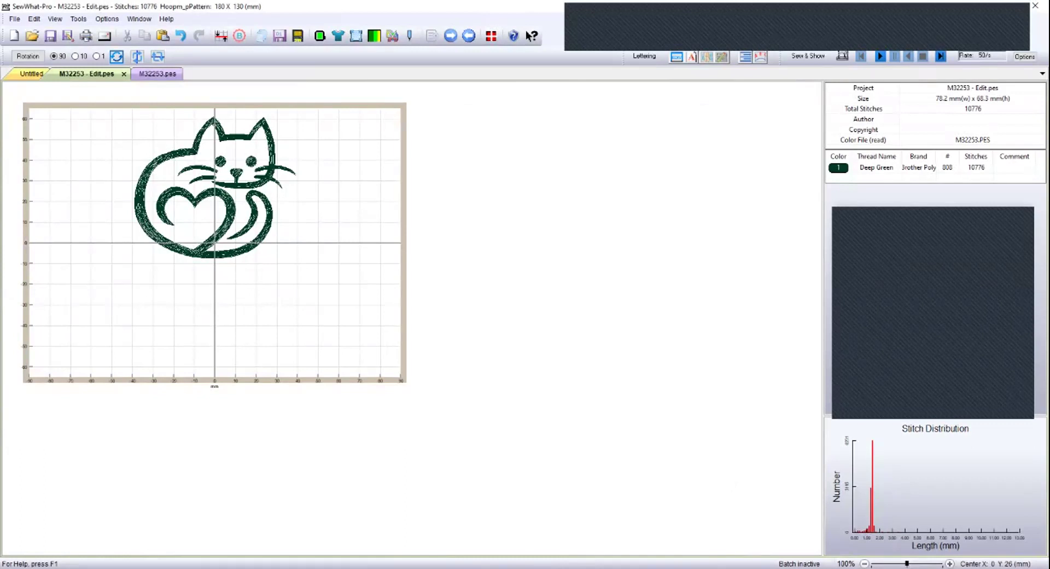
Examine the available lettering commands, comparing Emb Lettering for pre-digitized fonts with Sew Lettering for TTF fonts.
key("alt+v")
key("Right")
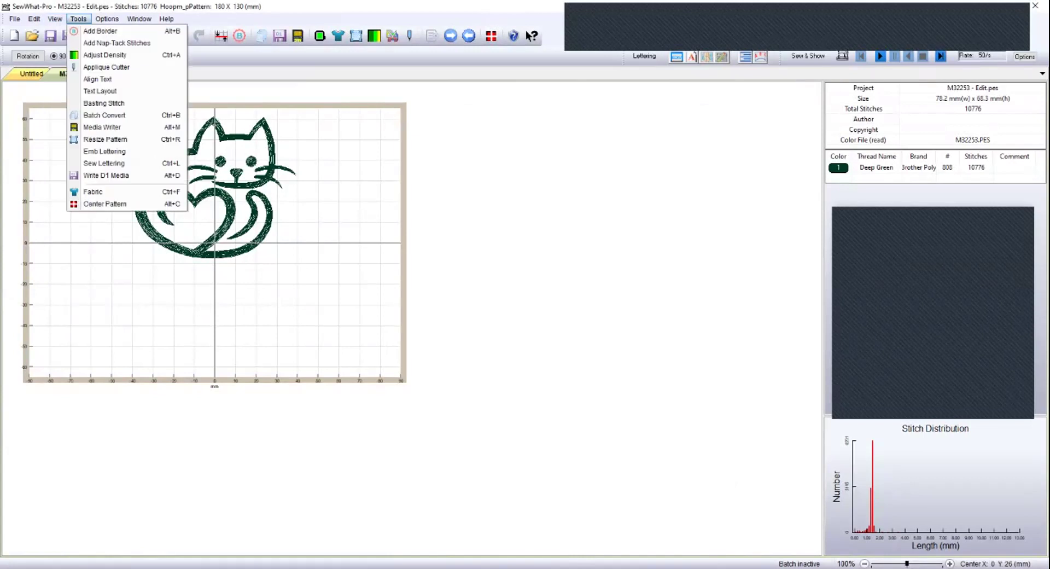
key("Down")
key("Down")
key("Down")
key("Down")
key("Down")
key("Down")
key("Down")
key("Down")
key("Down")
key("Down")
key("Down")
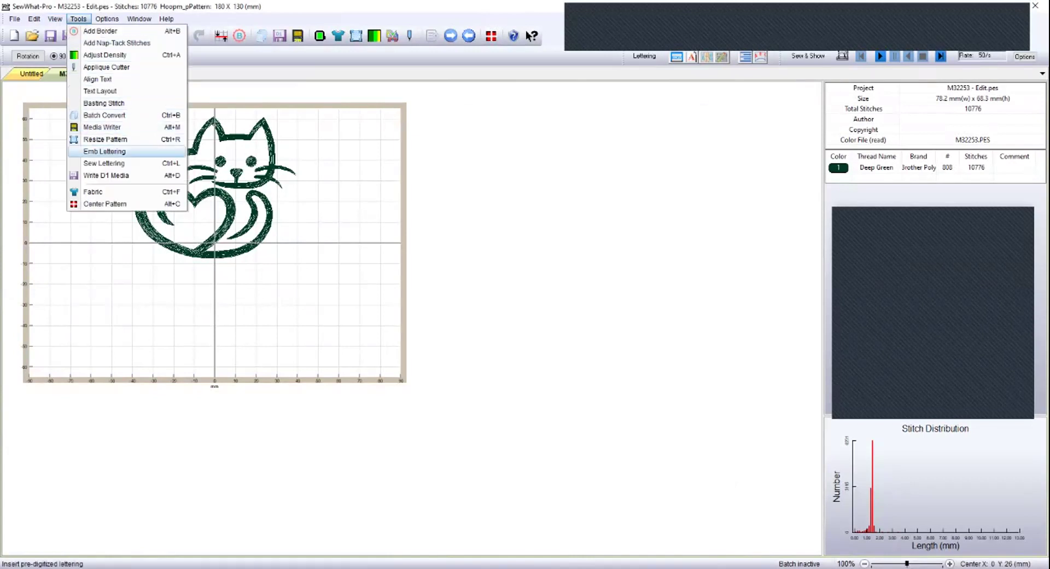
key("Down")
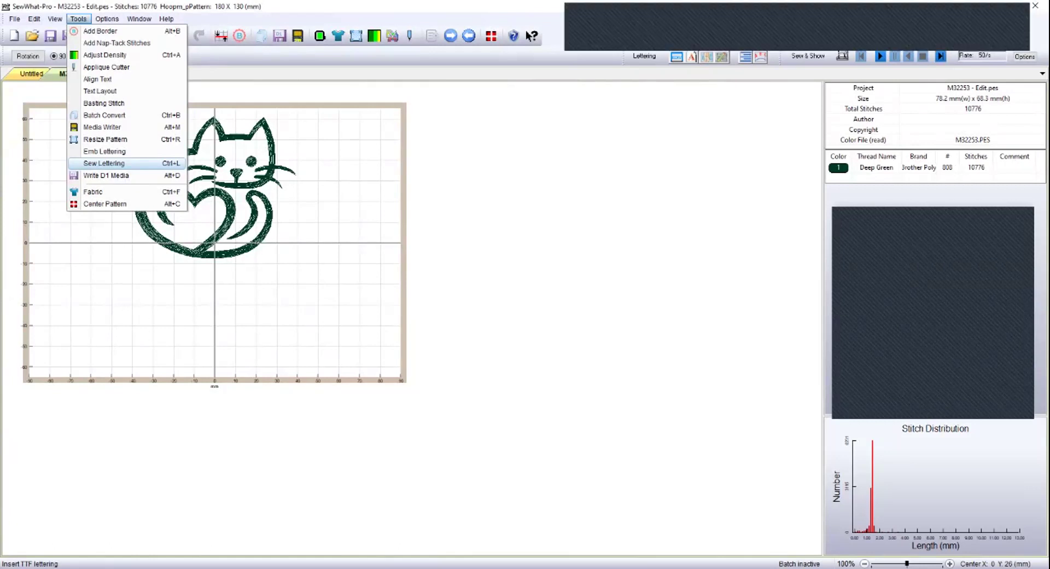
key("Up")
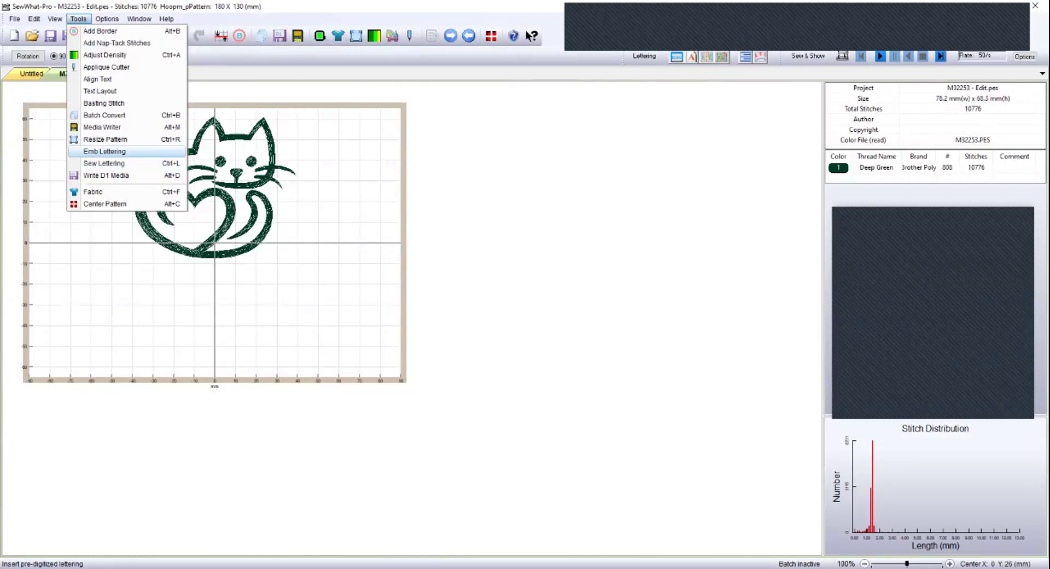
key("Escape")
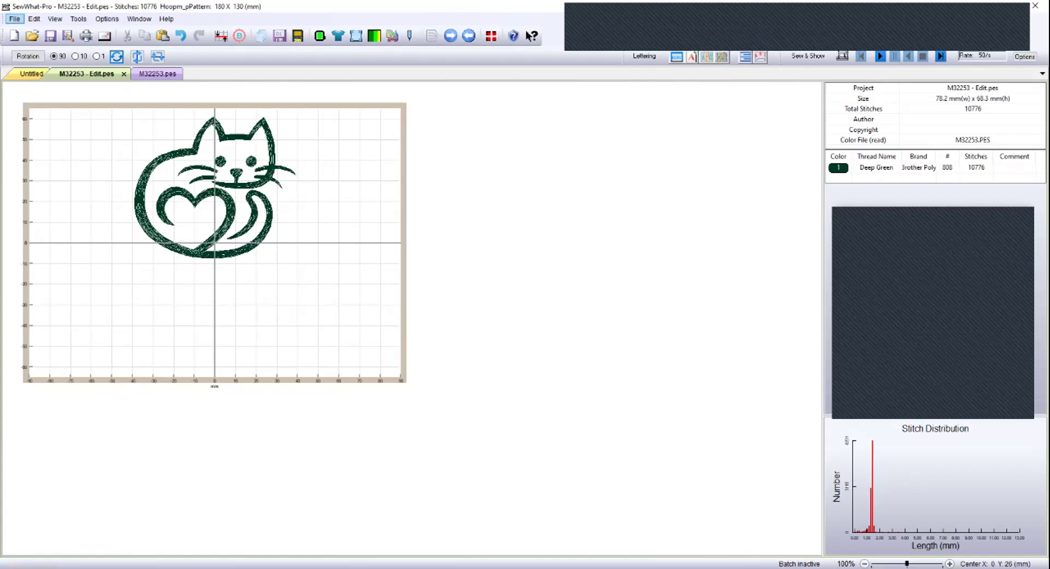
Start merging a letter file and browse to the stitchtopiaBananaCupcakes1in folder within Embroidery Fonts.
left_click(14, 19)
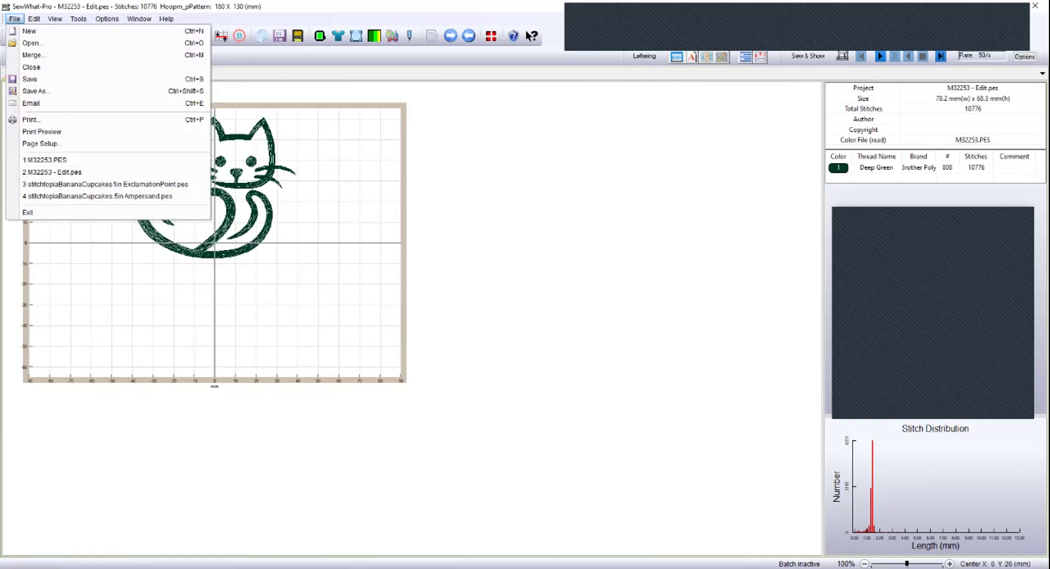
key("Return")
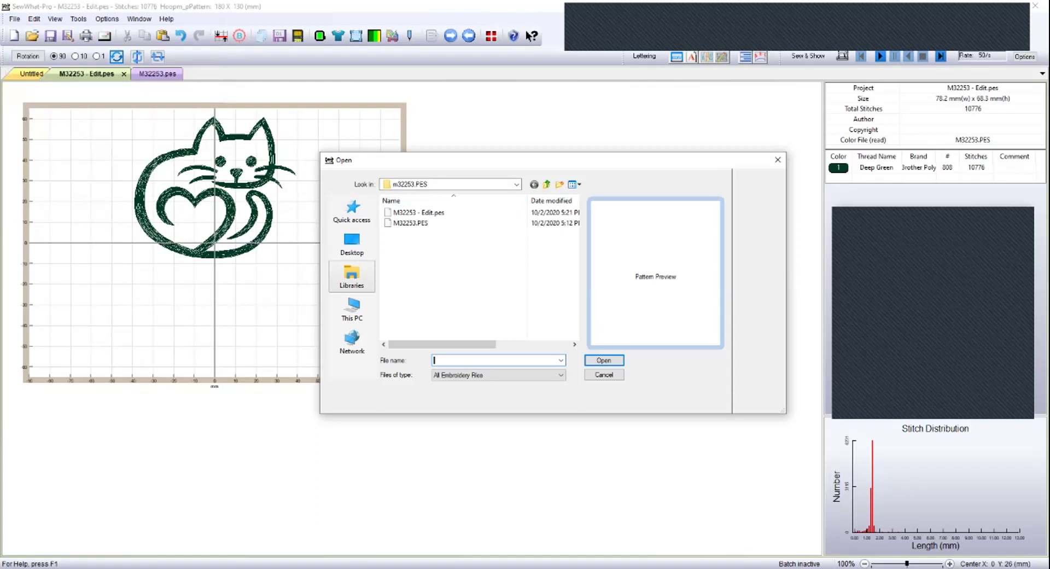
left_click(351, 309)
scroll(475, 270, "down", 3)
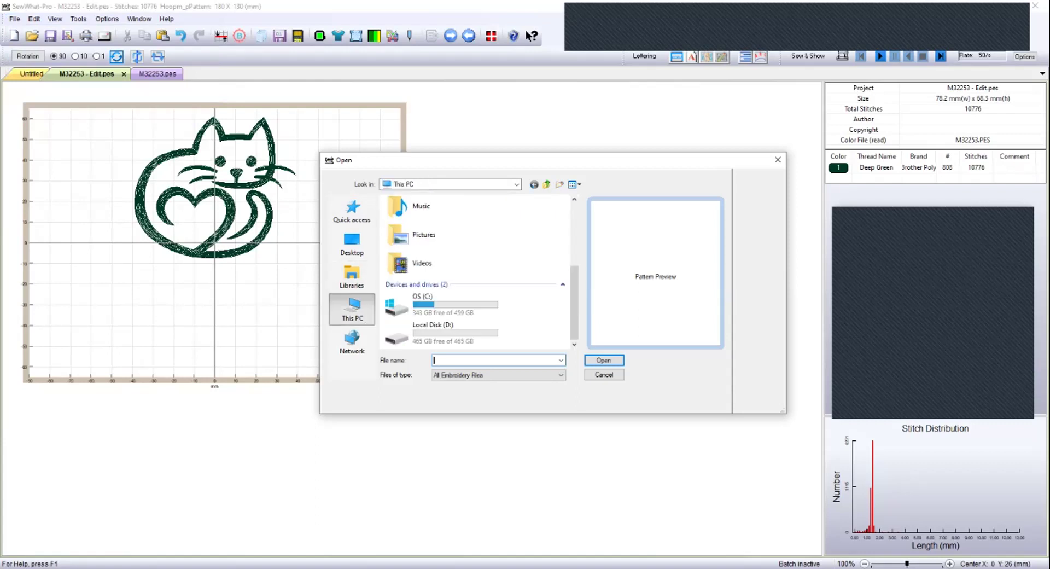
double_click(432, 328)
double_click(418, 213)
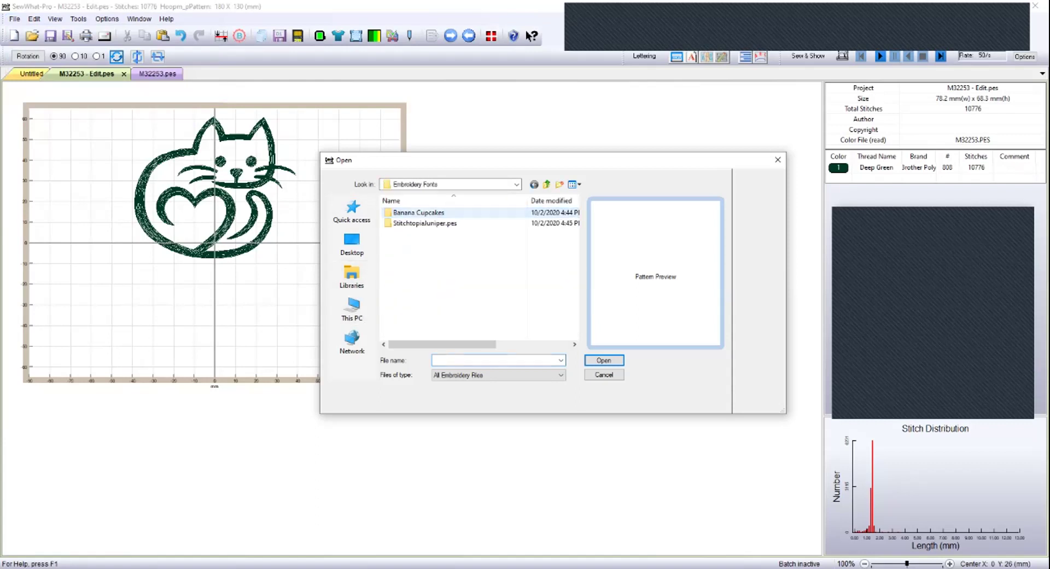
double_click(418, 214)
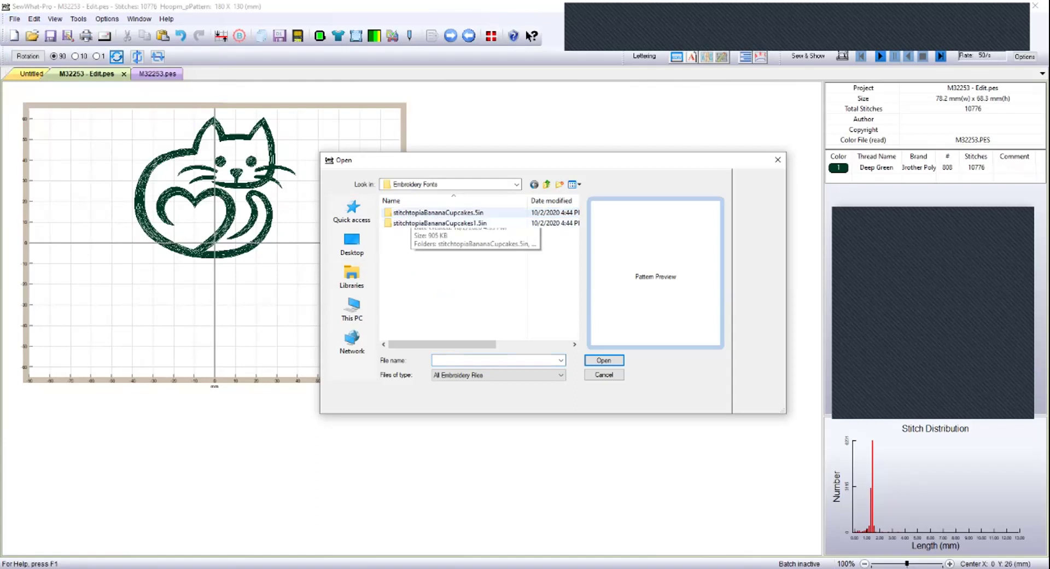
left_click(418, 234)
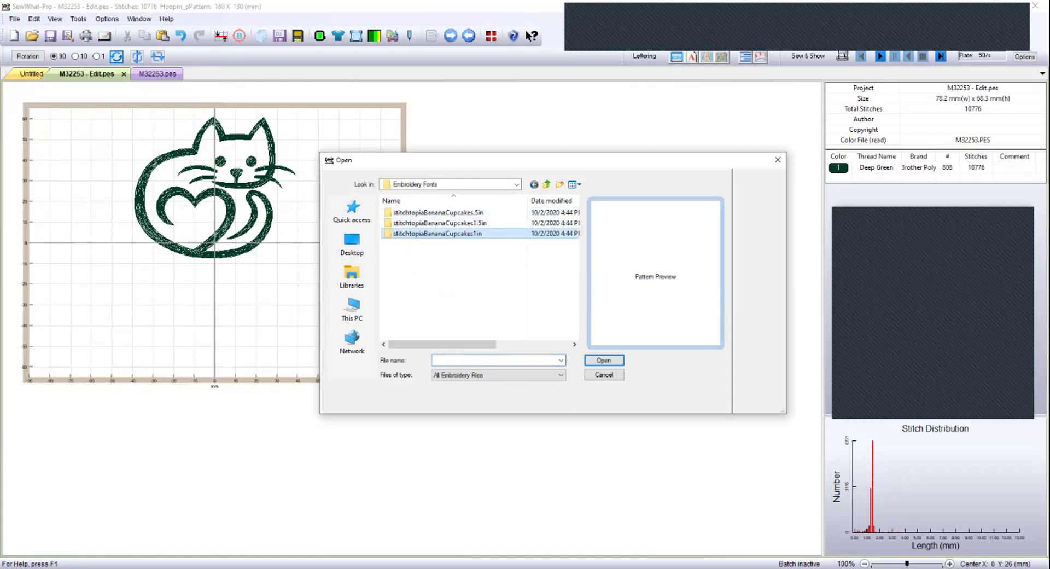
double_click(419, 234)
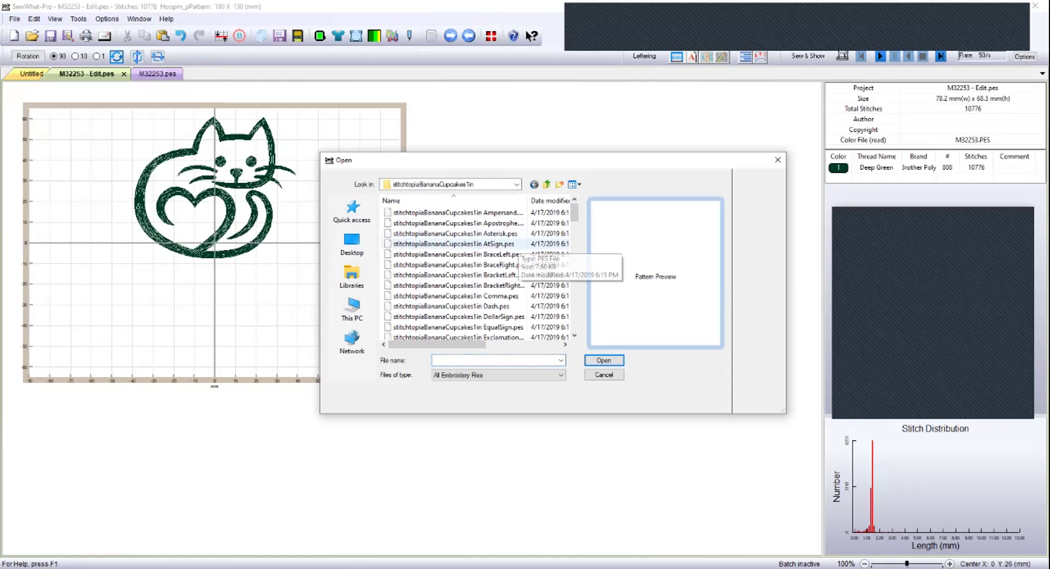
Merge stitchtopiaBananaCupcakes1inCapE.pes into the edit copy and place the letter E below the kitty, toward the hoop's lower left.
scroll(418, 234, "down", 6)
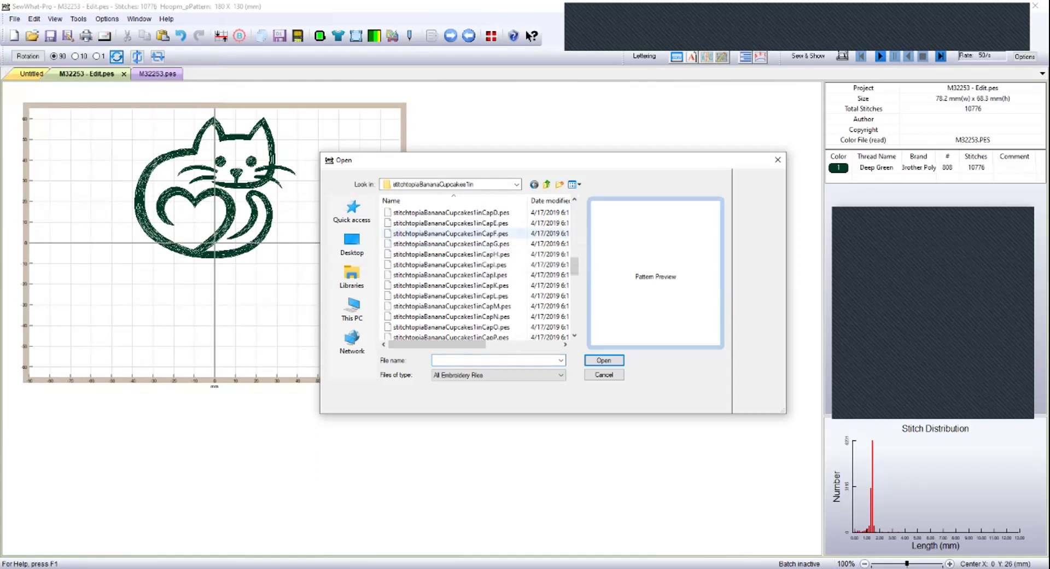
left_click(432, 223)
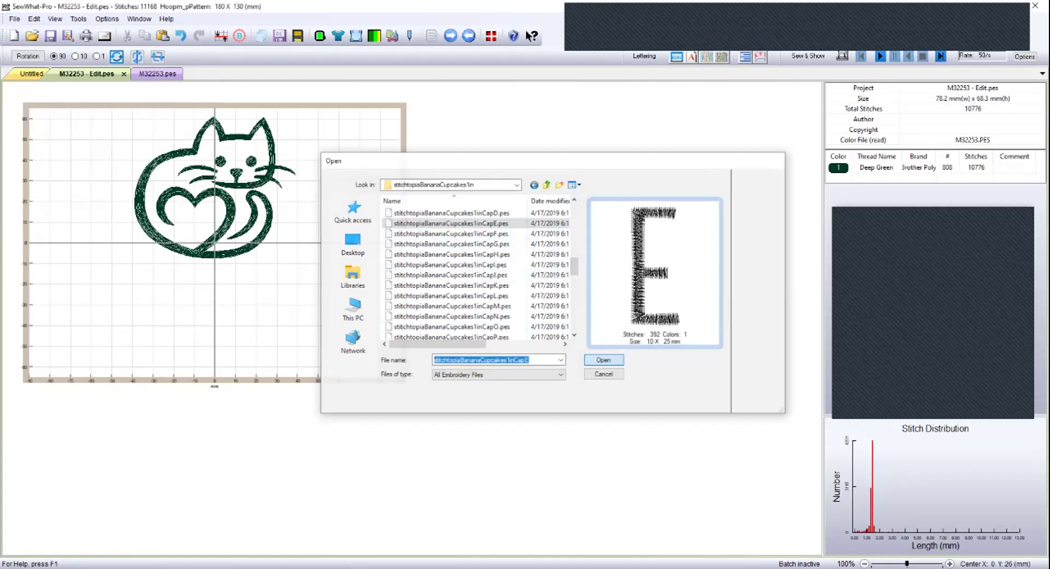
key("Return")
left_click_drag(213, 244, 135, 299)
key("Escape")
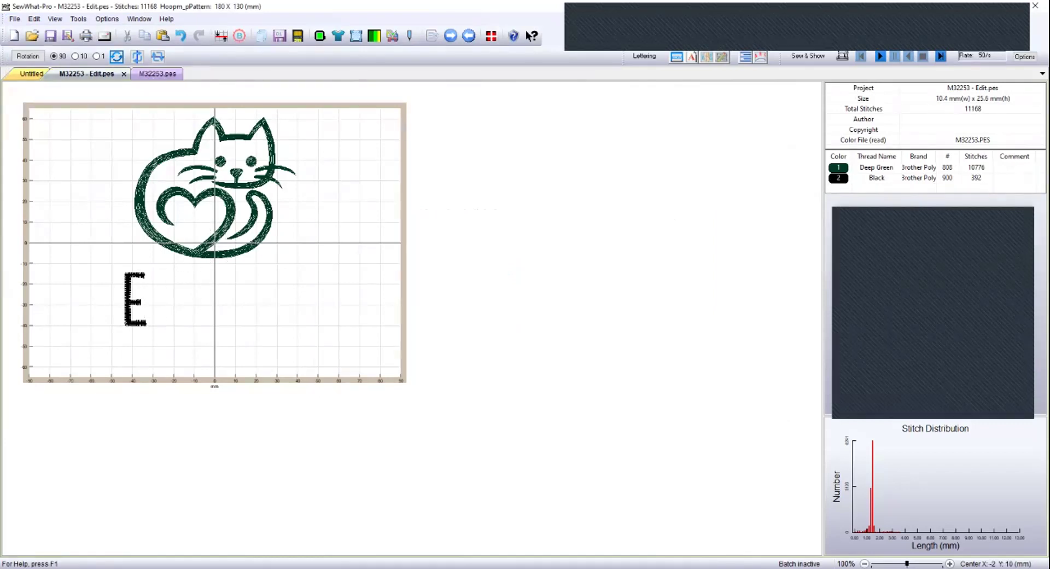
left_click(14, 19)
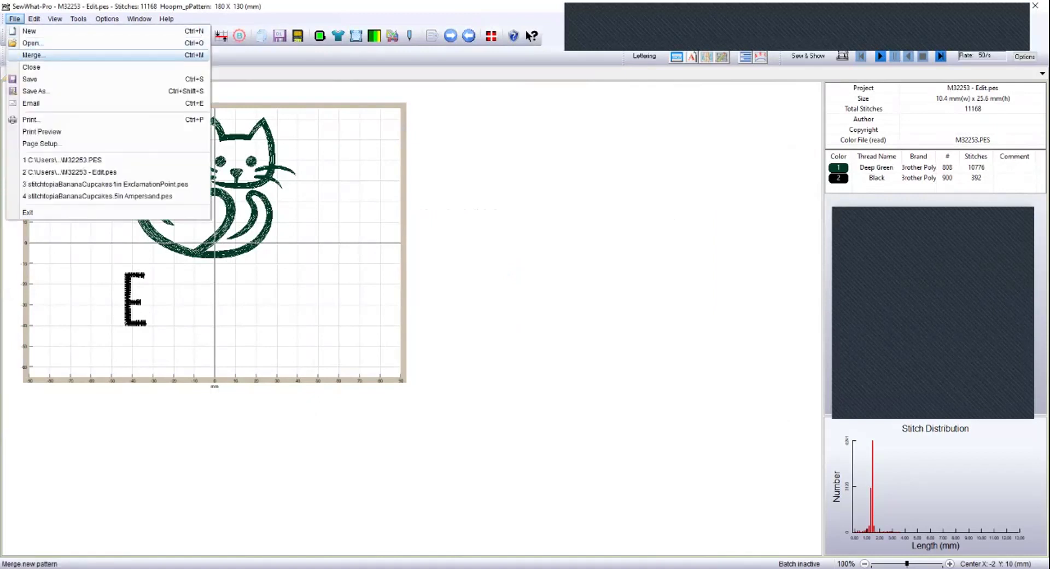
left_click(32, 55)
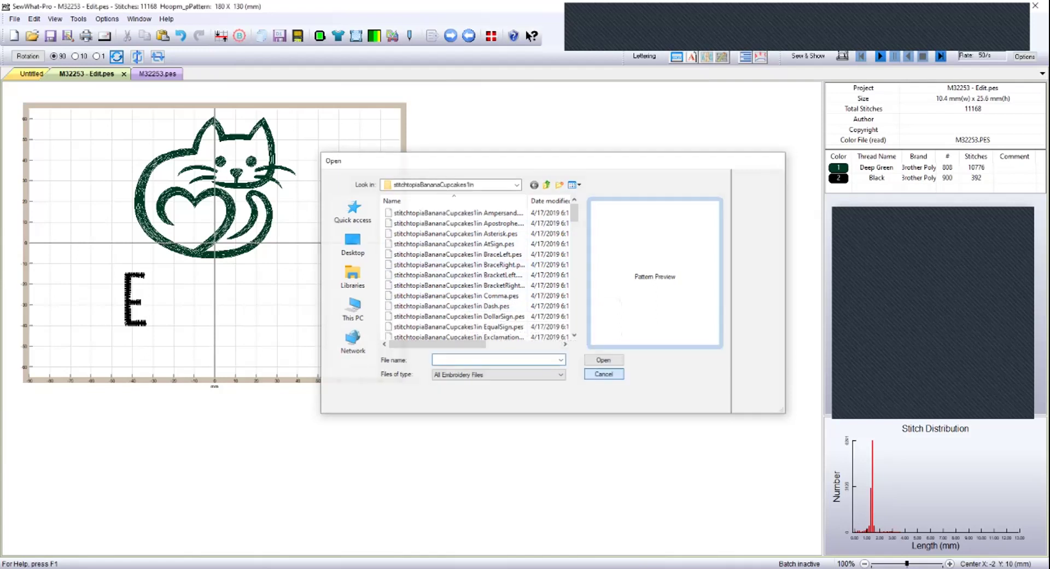
left_click(604, 374)
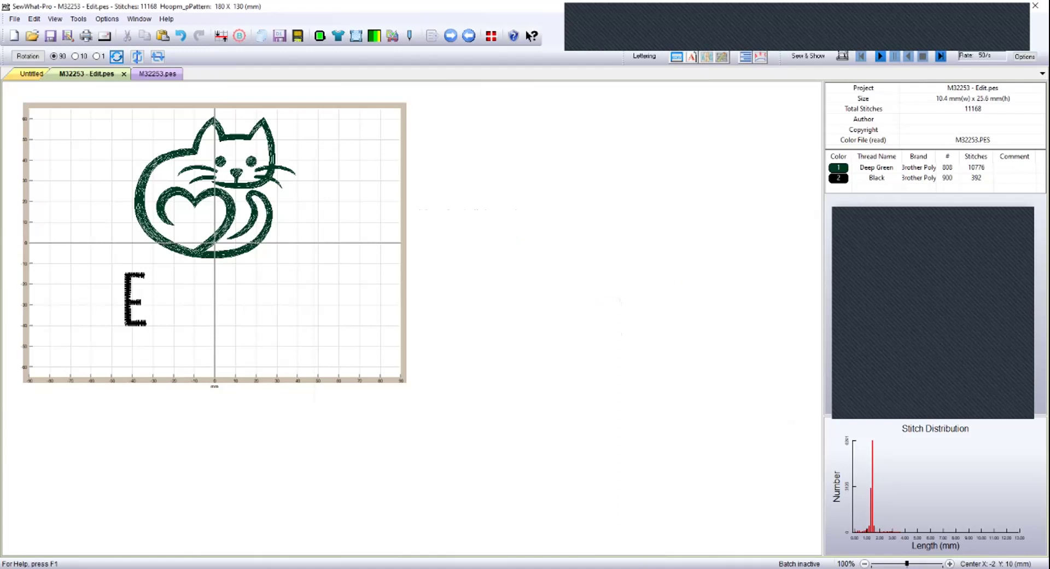
left_click(135, 299)
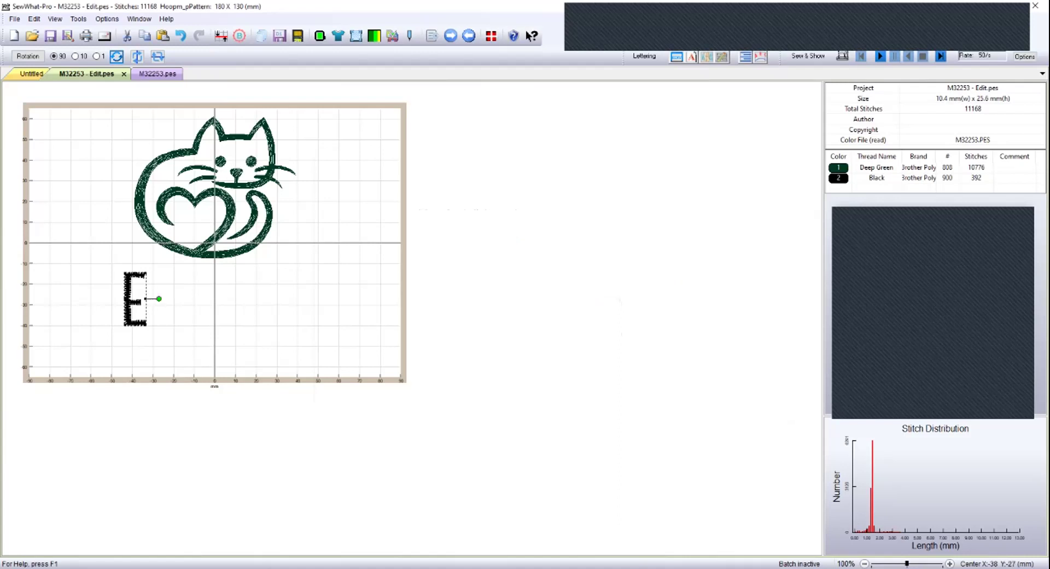
key("Escape")
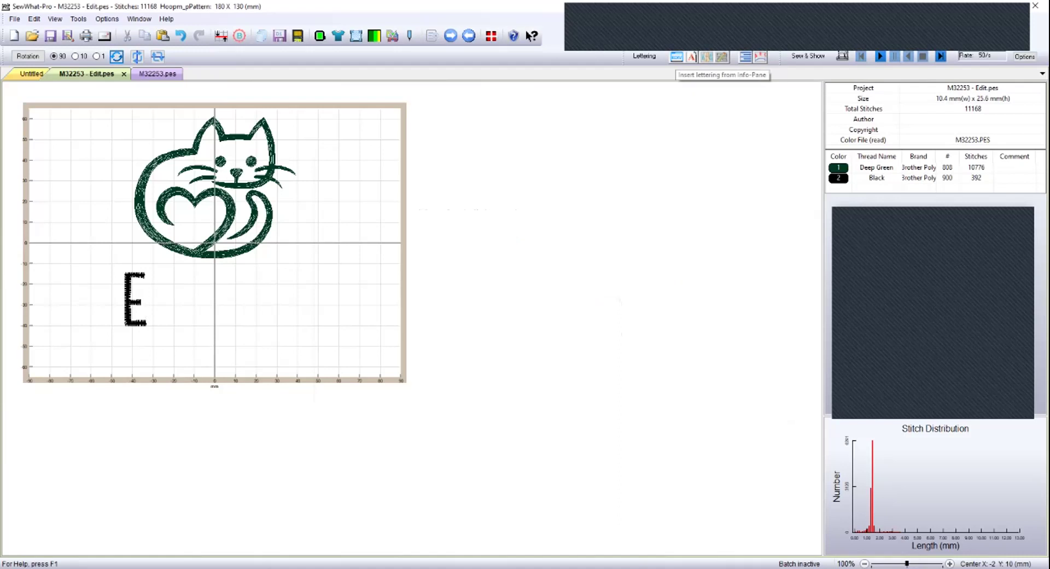
Insert pre-digitized letters with Alphabet Mode enabled, adding lowercase v and e from stitchtopiaBananaCupcakes1in after the letter E.
left_click(677, 56)
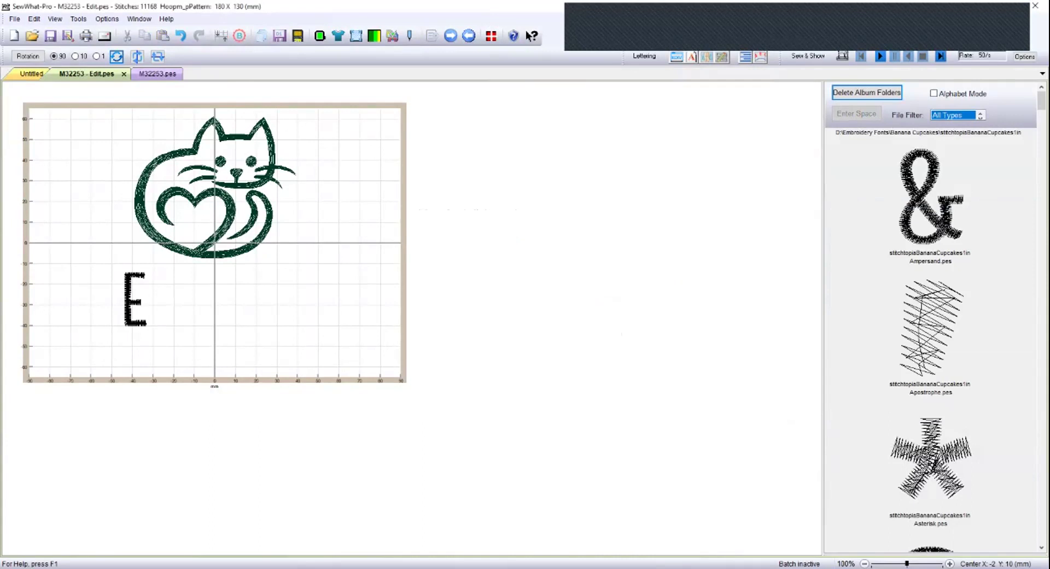
left_click(933, 93)
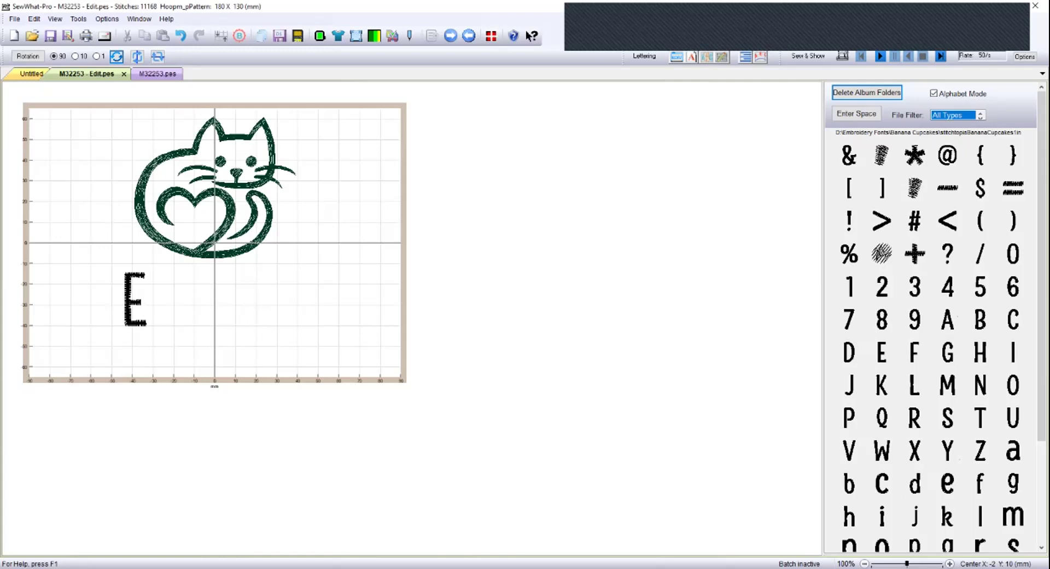
scroll(929, 328, "down", 1)
scroll(944, 328, "down", 2)
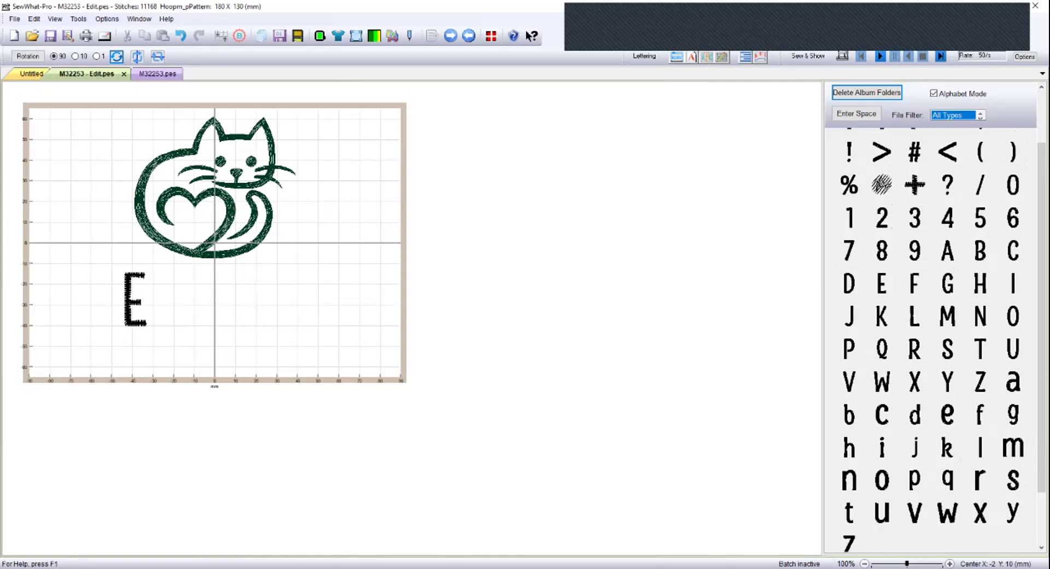
left_click(913, 512)
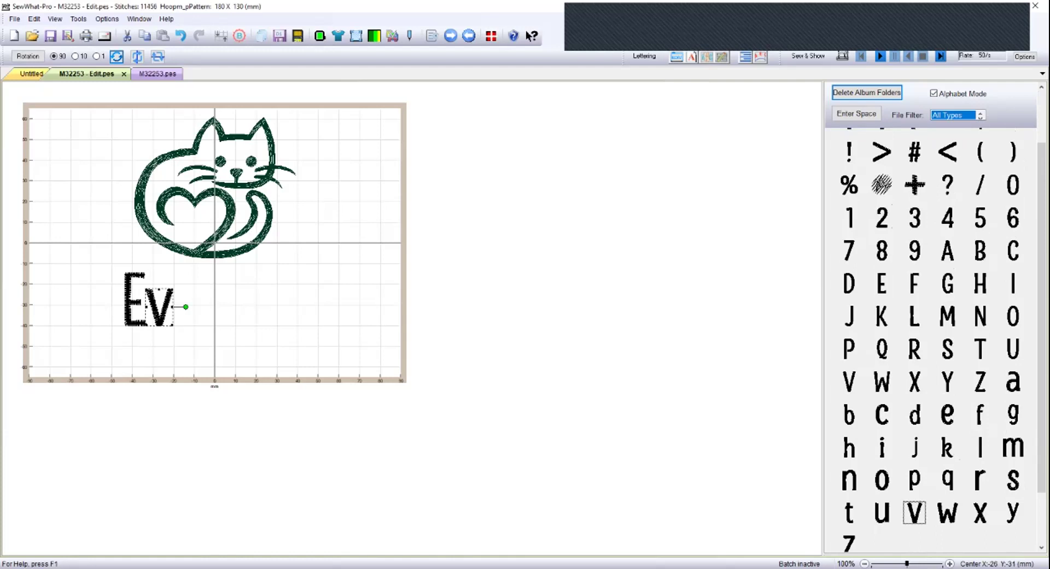
scroll(930, 339, "up", 1)
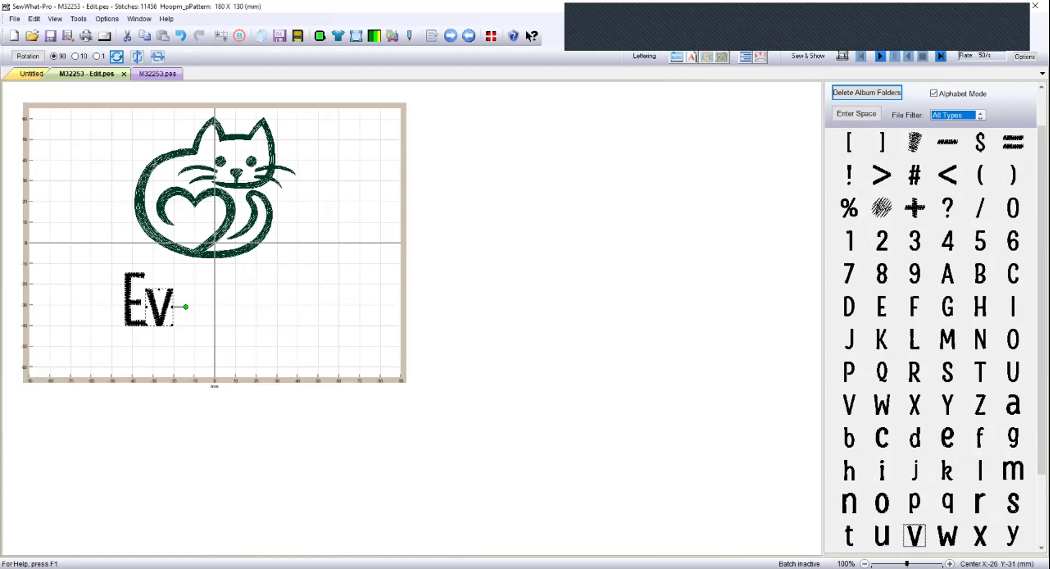
left_click(946, 436)
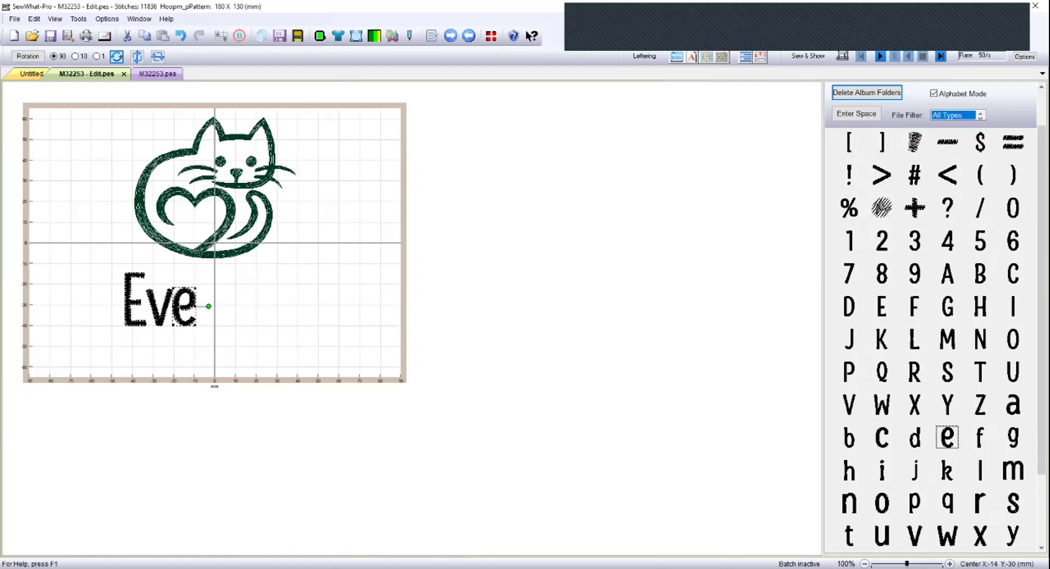
key("Escape")
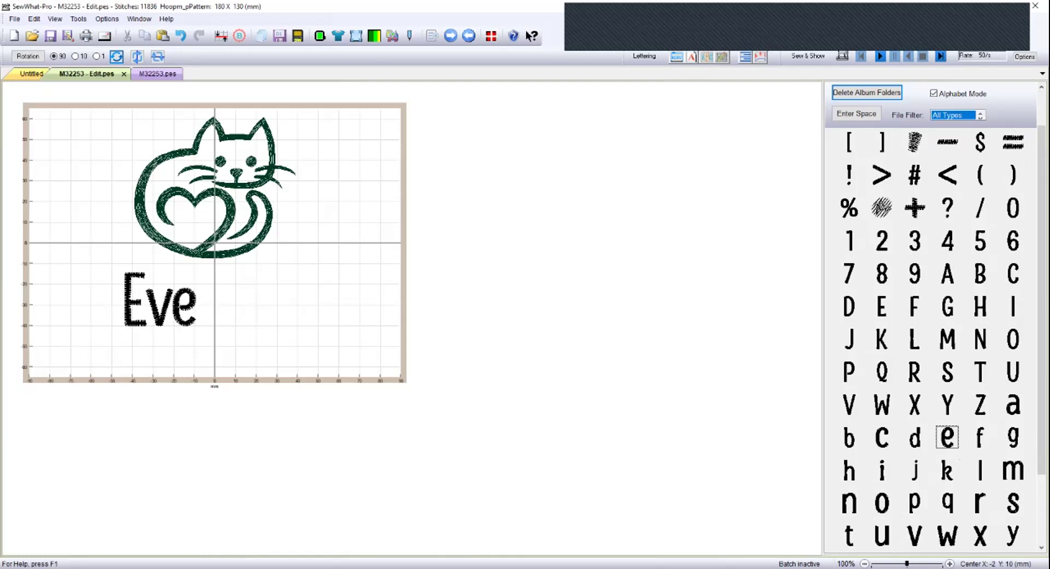
Select the three letters together and move them to be centred horizontally below the kitty, at about X 0, Y -27 mm.
left_click_drag(301, 358, 88, 257)
left_click_drag(219, 298, 216, 298)
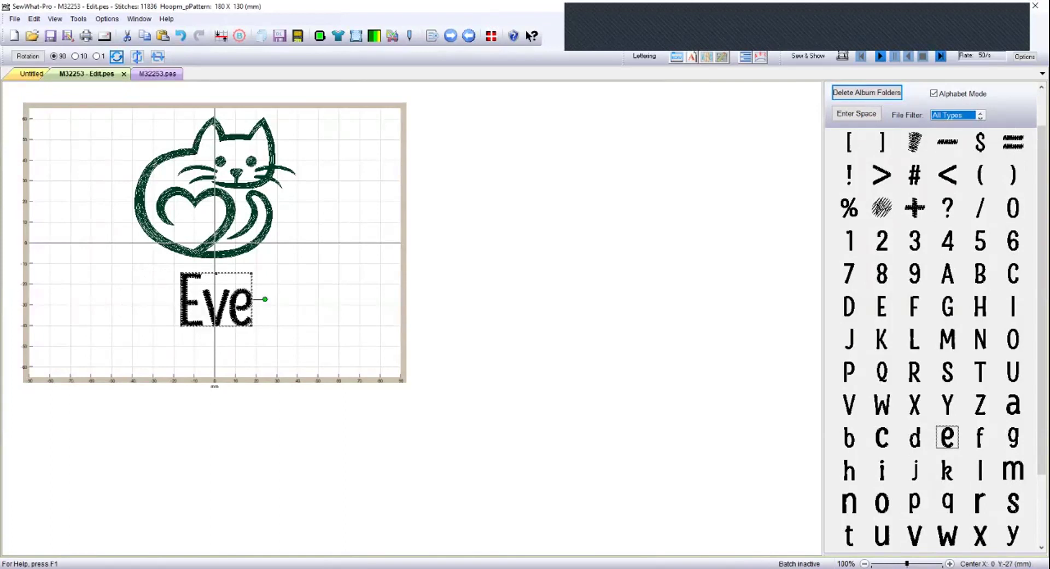
key("Escape")
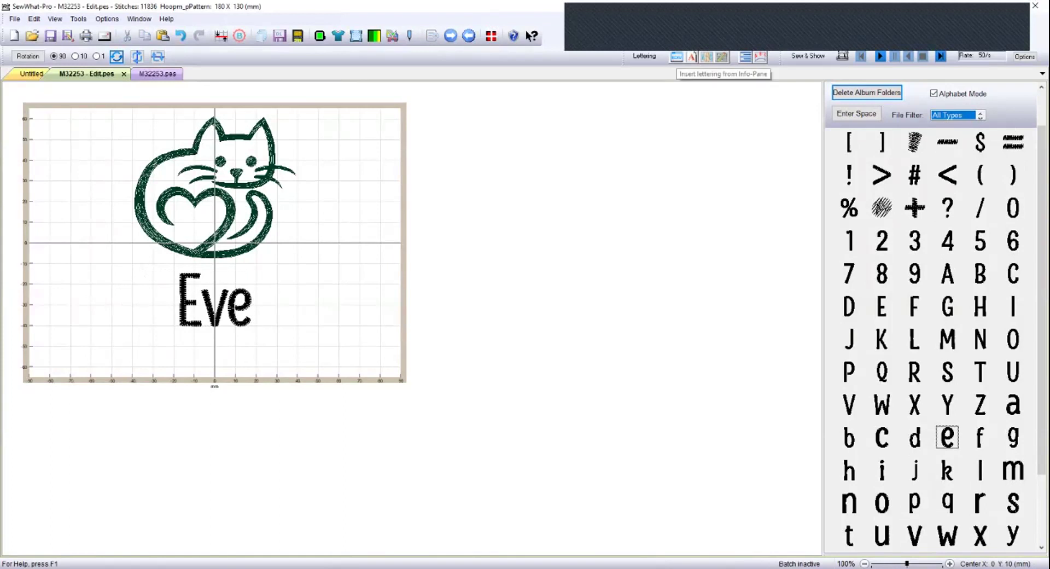
Close the letter album and examine which part of the design each of the four thread colour entries covers.
left_click(676, 56)
left_click(215, 186)
left_click(876, 167)
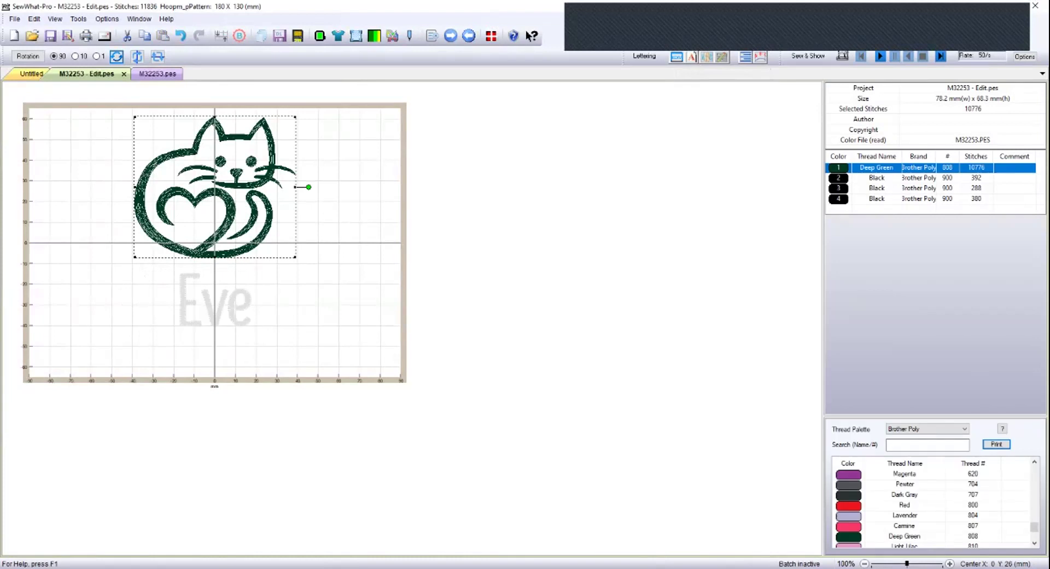
left_click(876, 178)
left_click(876, 188)
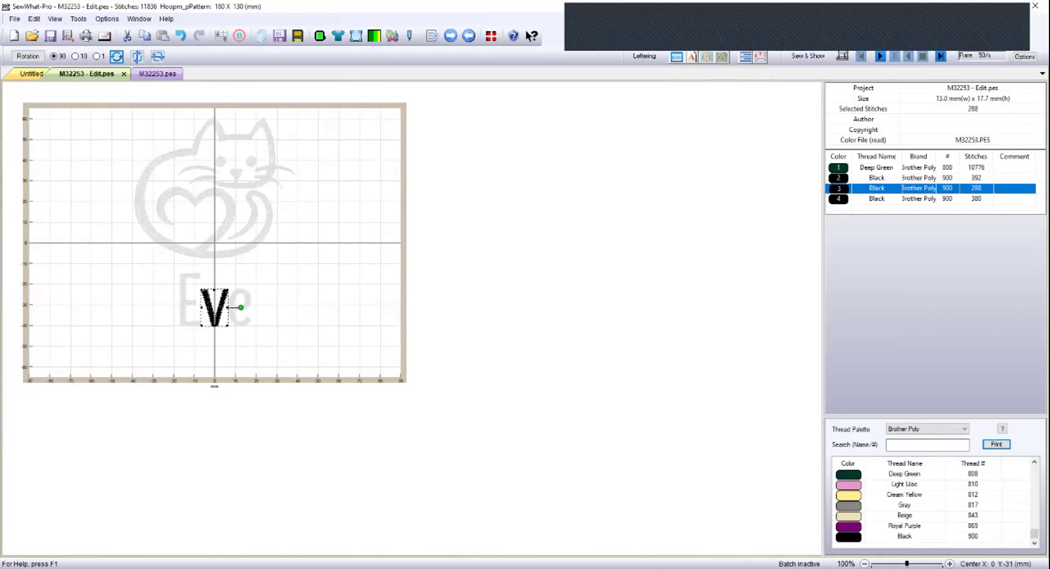
left_click(877, 199)
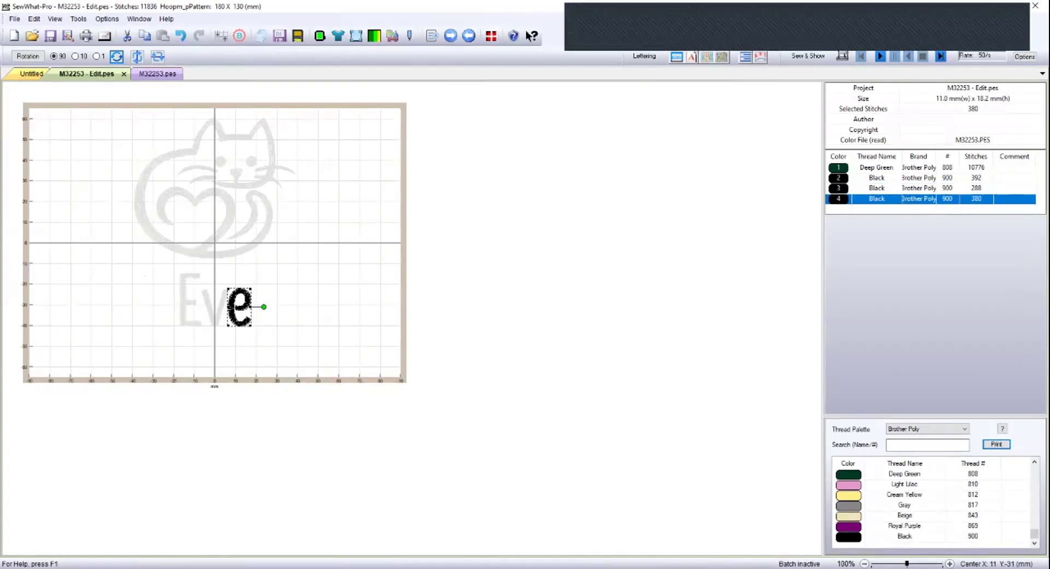
key("Escape")
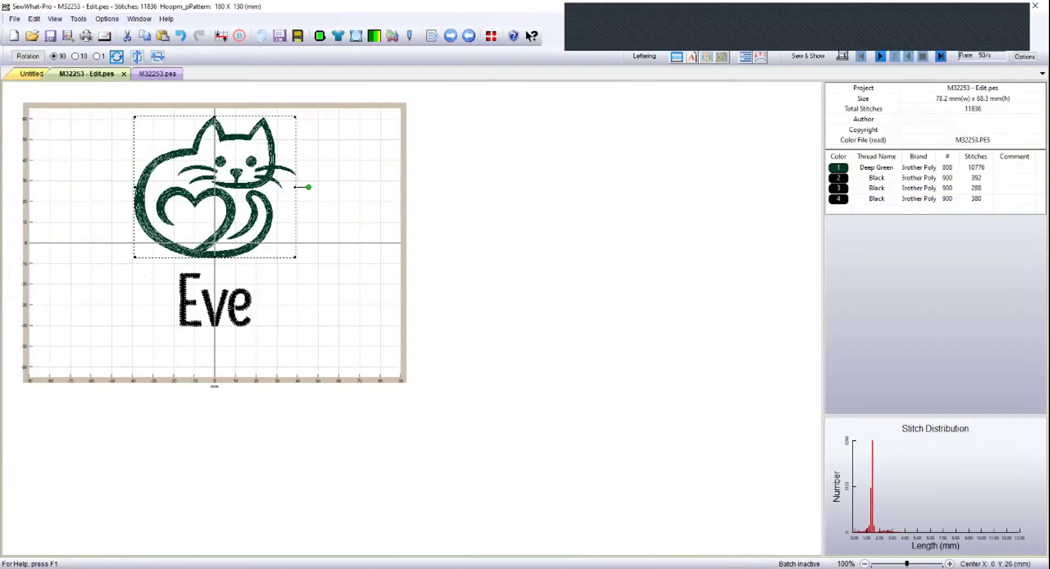
Recolour the kitty with Brother Poly Royal Purple 869 and look through the available thread palettes.
left_click(877, 167)
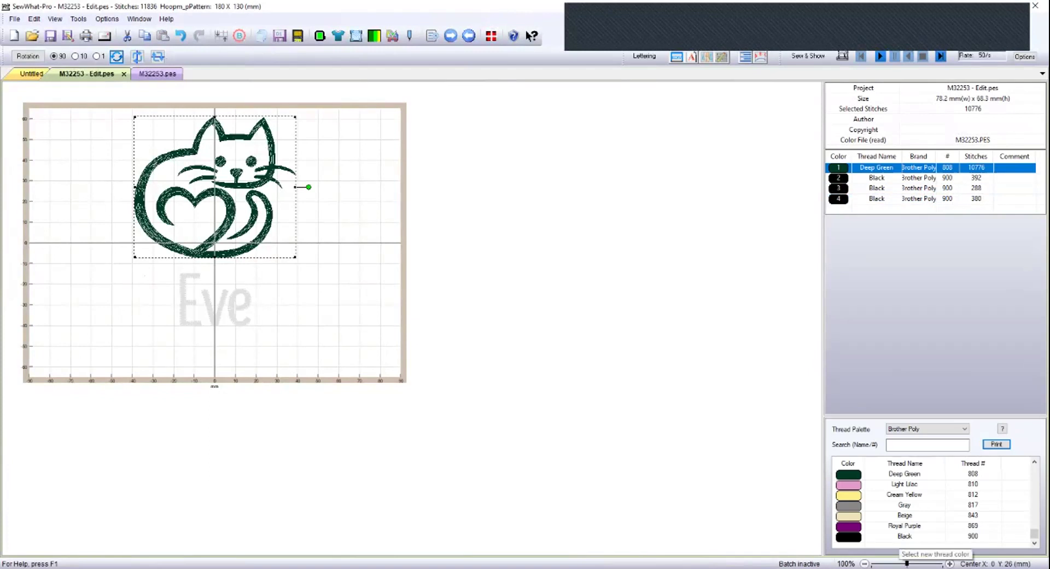
left_click(904, 525)
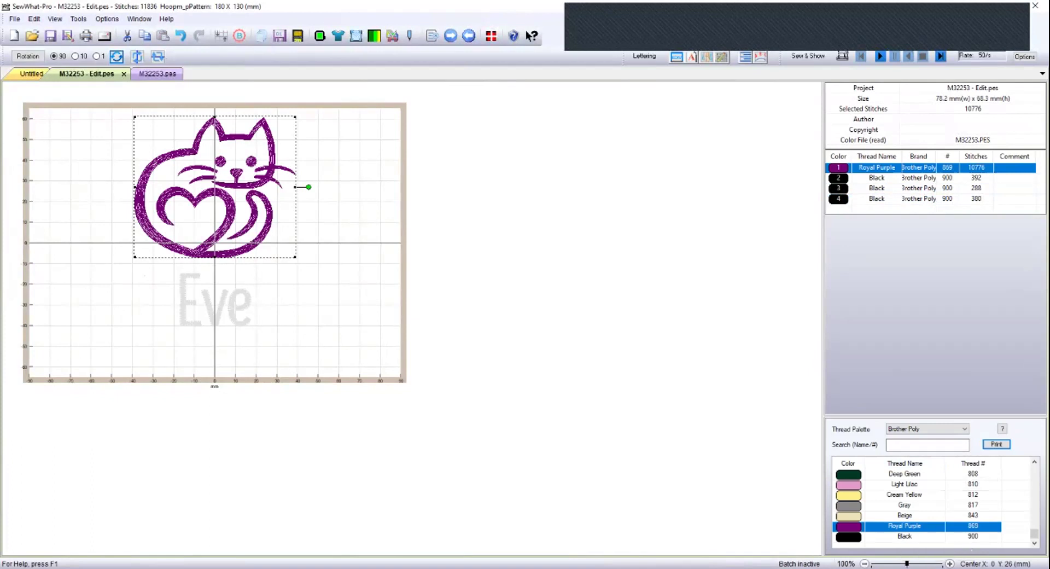
left_click(924, 429)
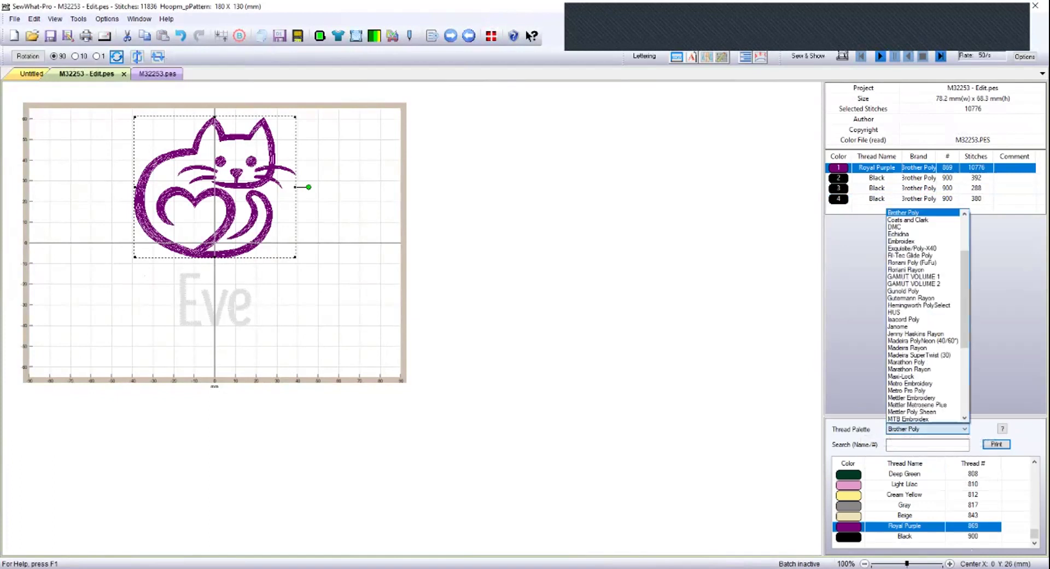
left_click(924, 429)
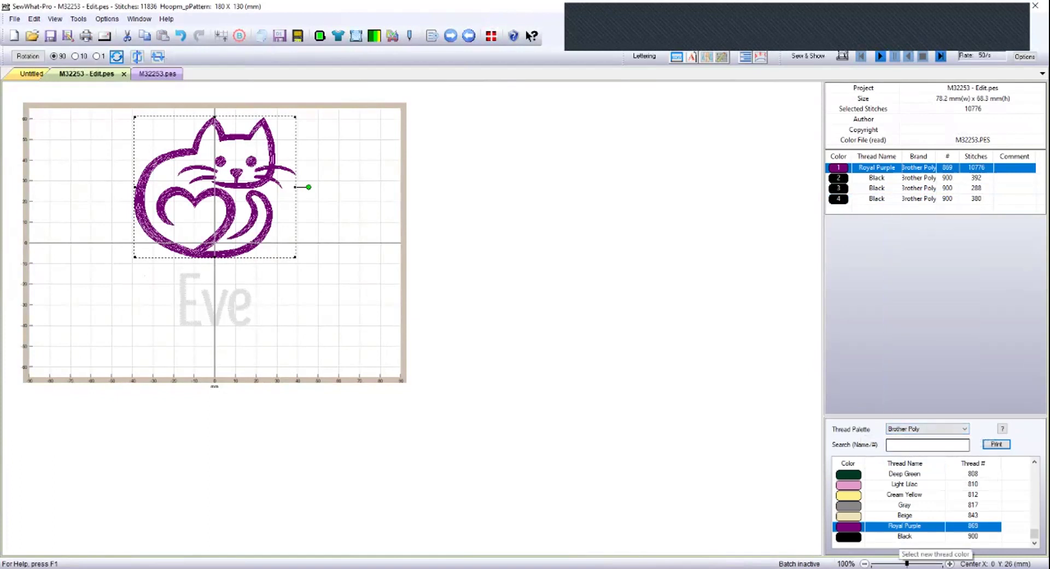
left_click(924, 428)
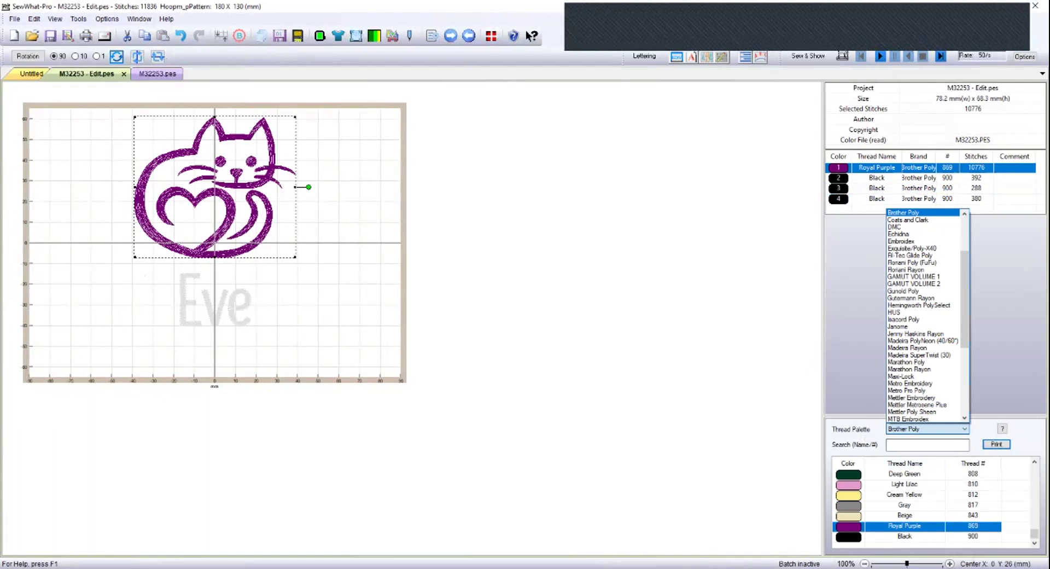
left_click(924, 428)
Switch the thread palette to Madeira PolyNeon (40/60) and recolour the kitty with Purple Passion 1633.
left_click(924, 429)
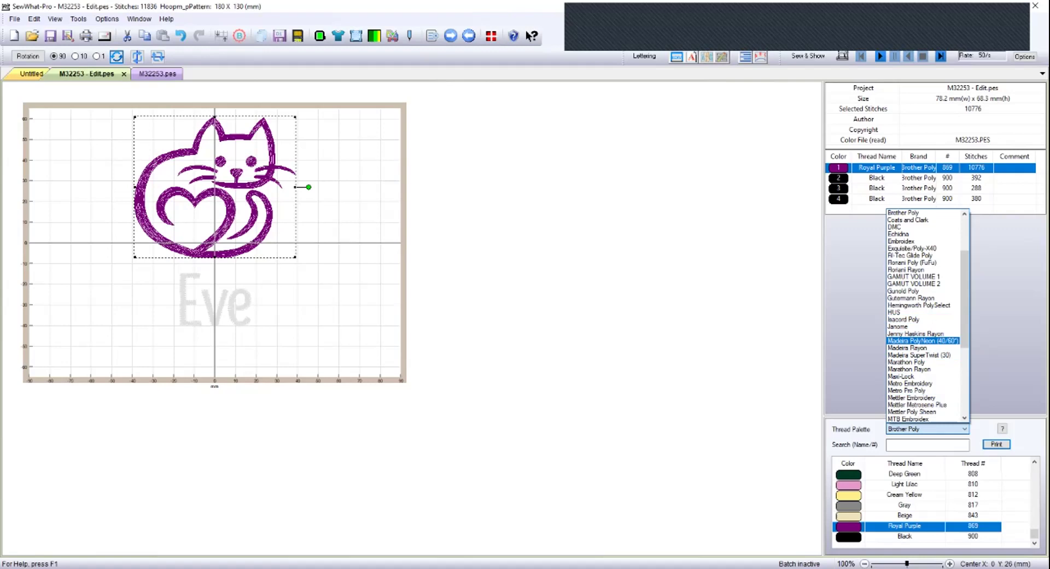
left_click(922, 340)
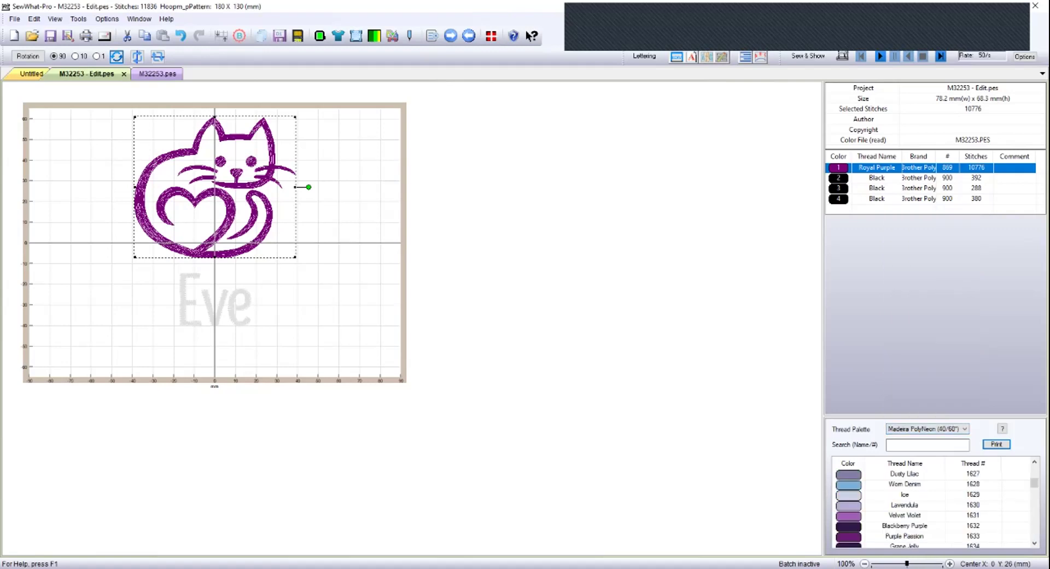
key("alt+Down")
key("Escape")
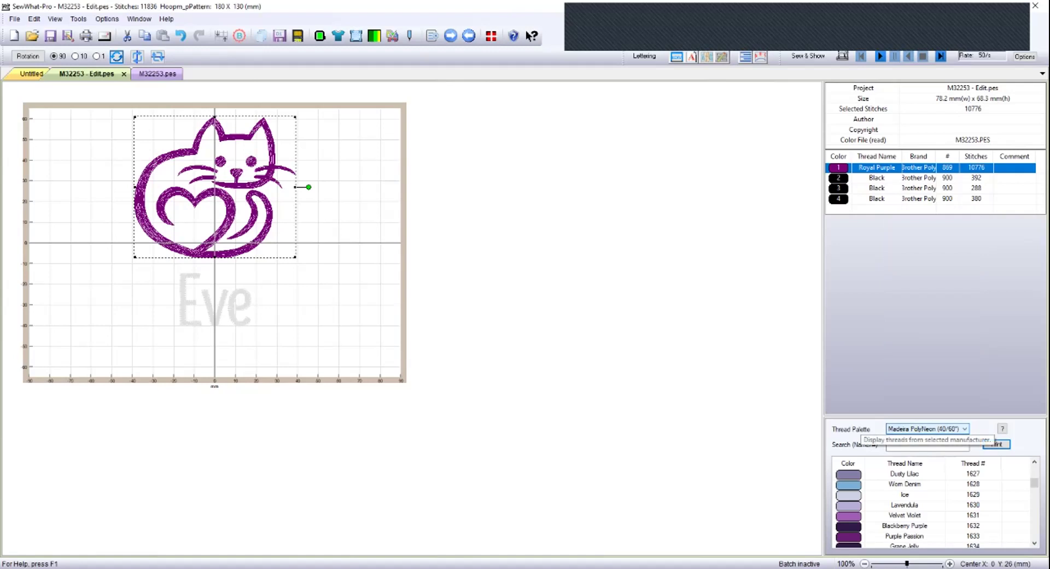
double_click(904, 536)
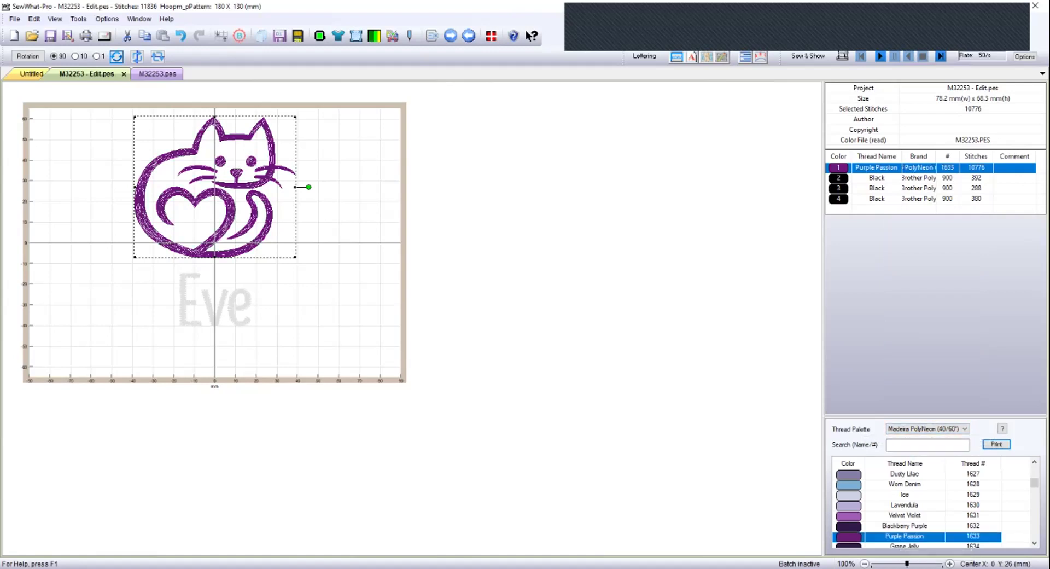
key("Escape")
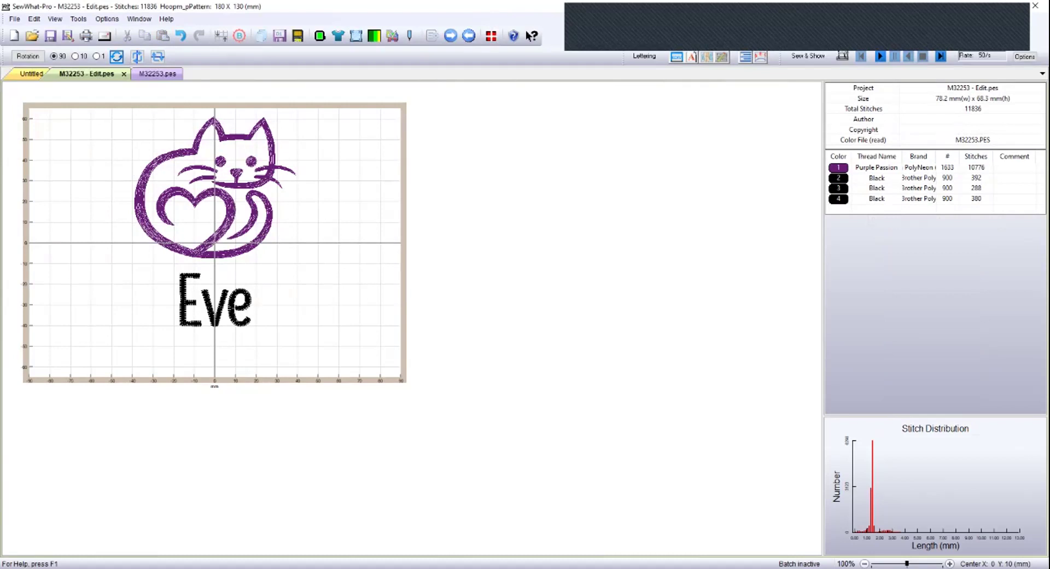
Recolour only the letter v with Brother Poly Light Lilac 810.
left_click(869, 177)
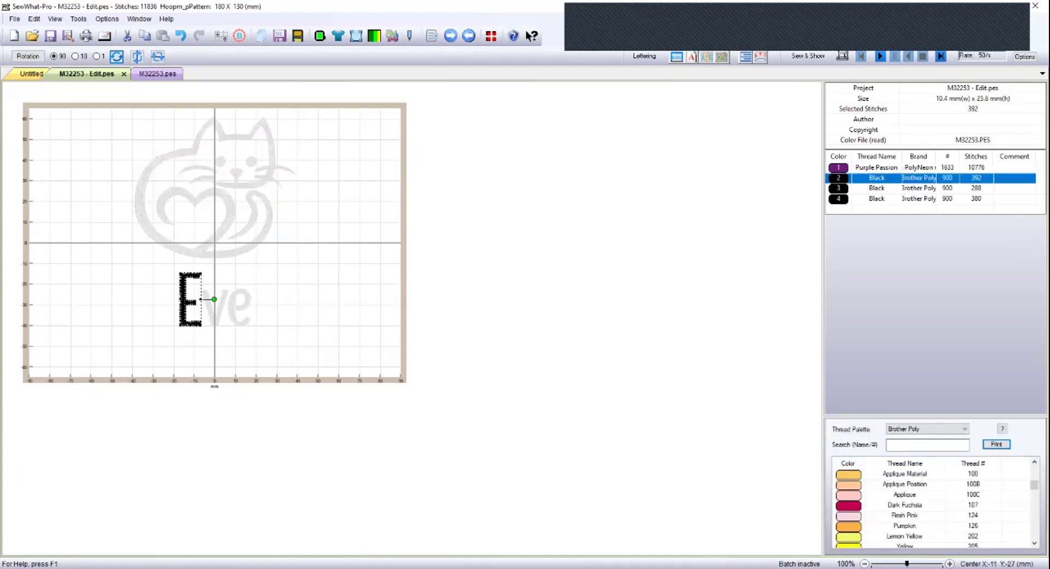
left_click(870, 188)
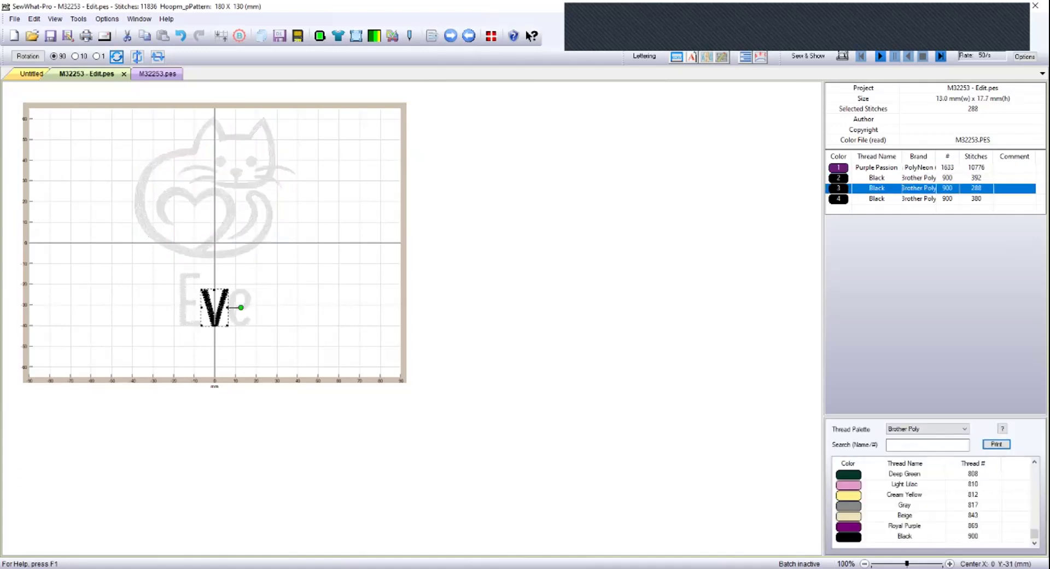
left_click(904, 484)
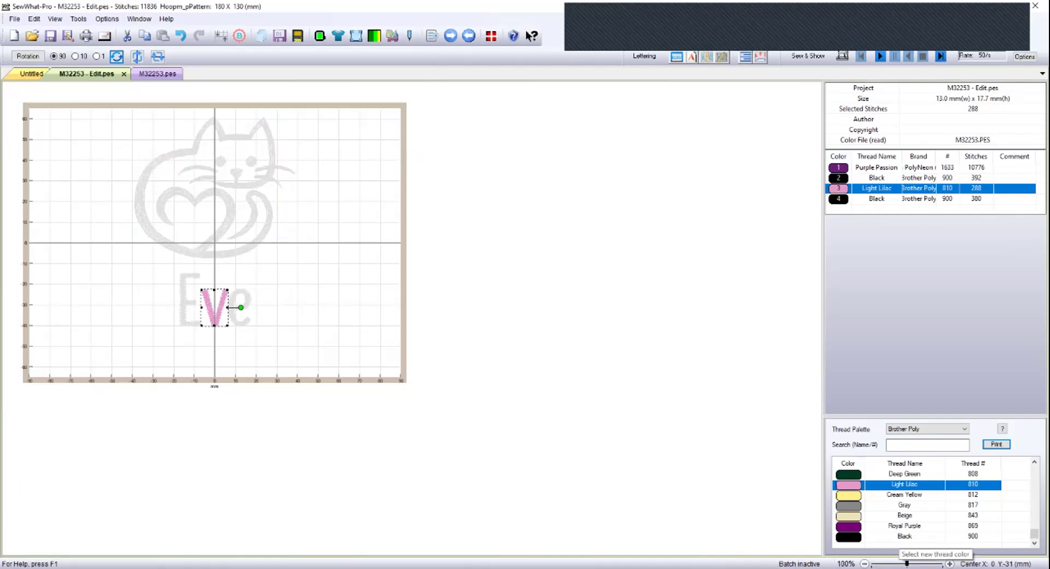
key("Escape")
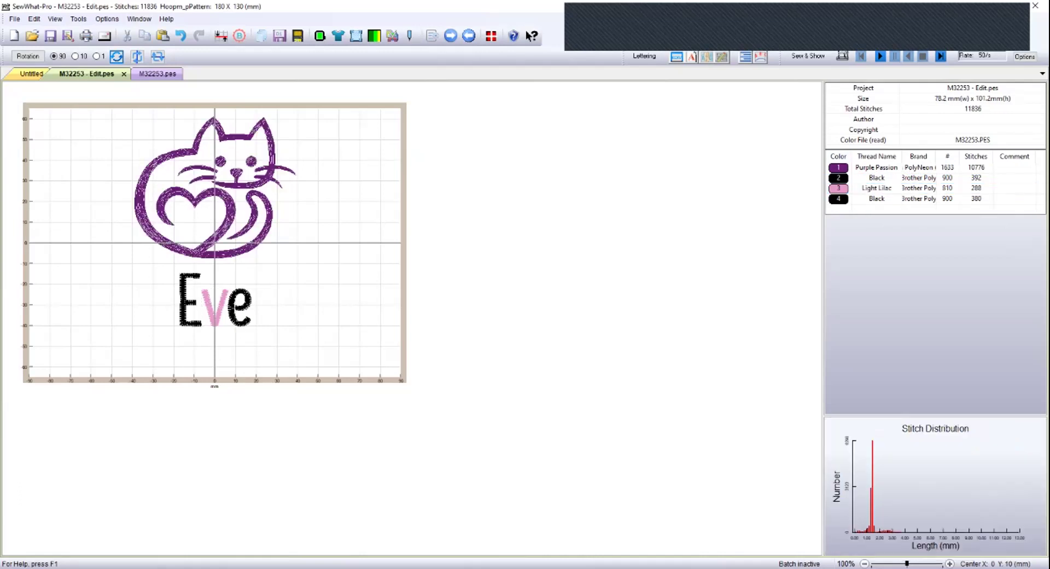
Set the letter v's thread colour back to Brother Poly Black 900 and deselect it.
left_click(224, 306)
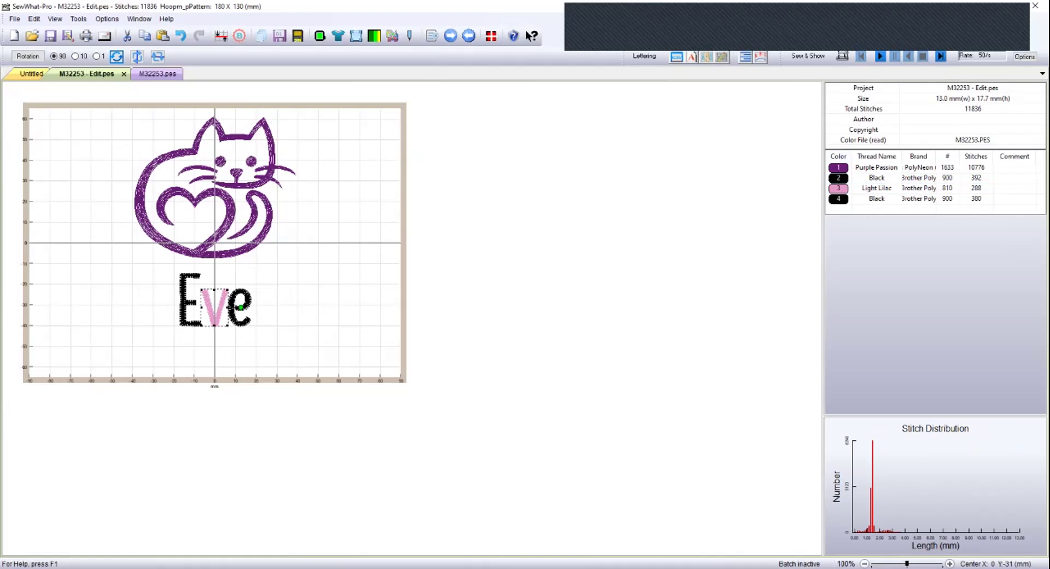
left_click(905, 536)
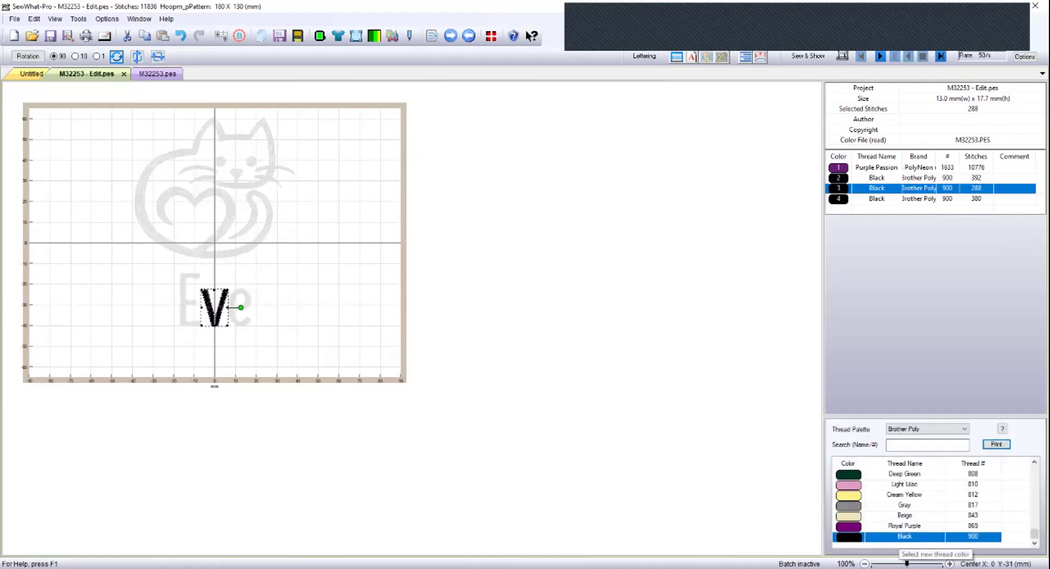
key("Escape")
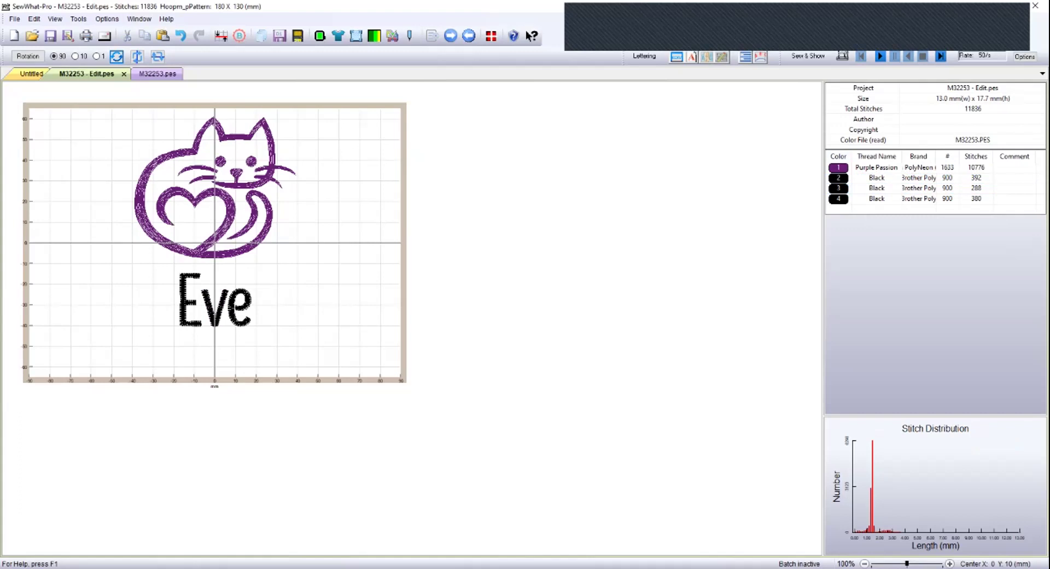
Select the whole name Eve and deselect it, and examine the kitty and each letter by stepping through the four thread entries.
left_click_drag(271, 334, 155, 271)
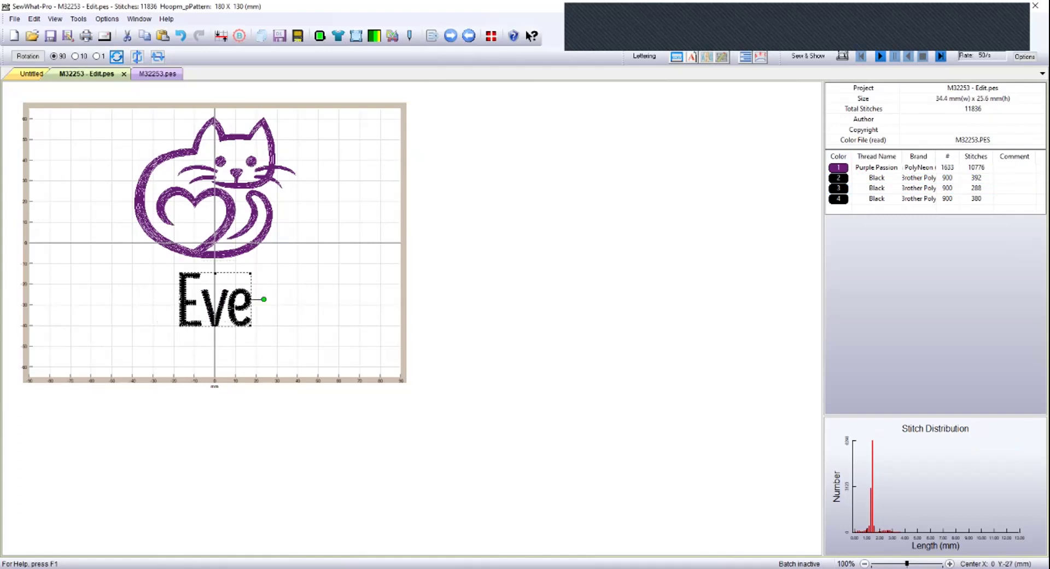
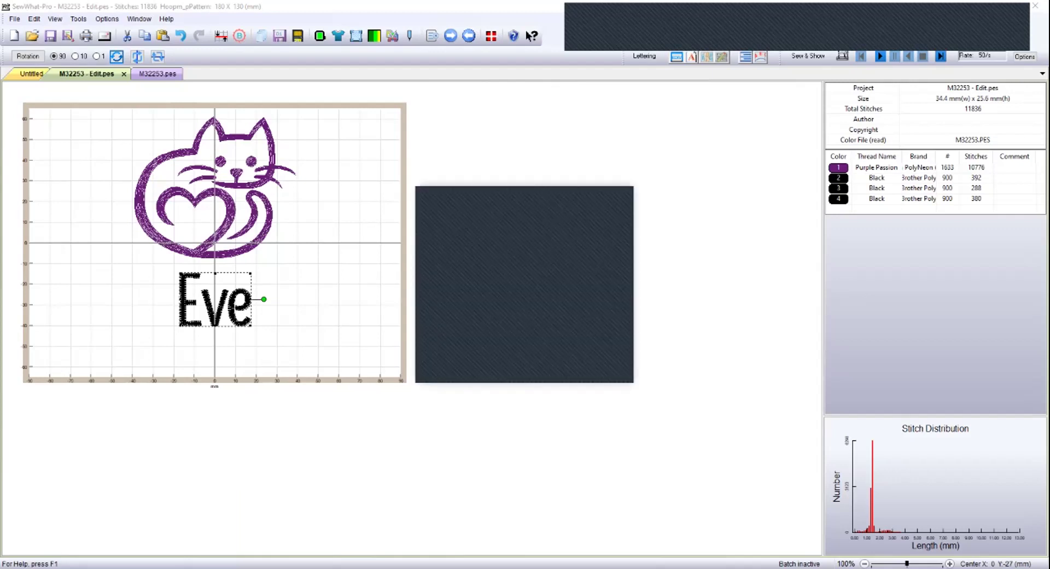
key("Escape")
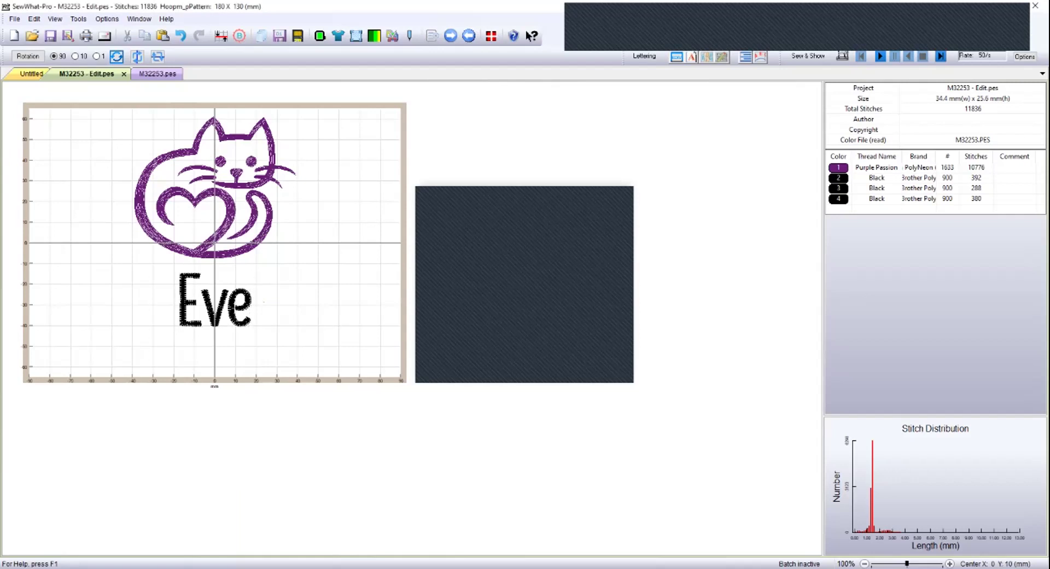
left_click(875, 167)
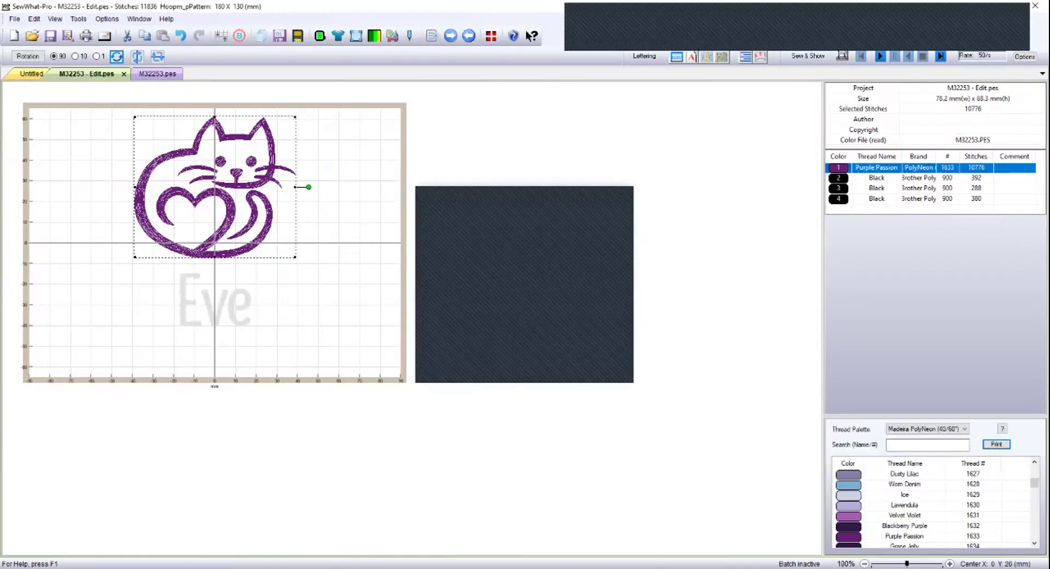
left_click(877, 178)
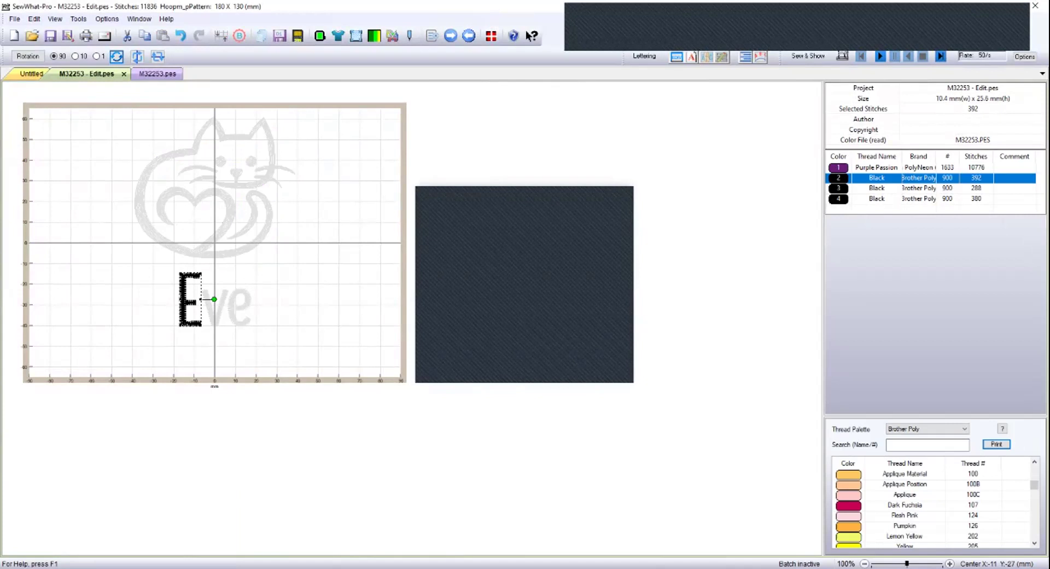
left_click(876, 188)
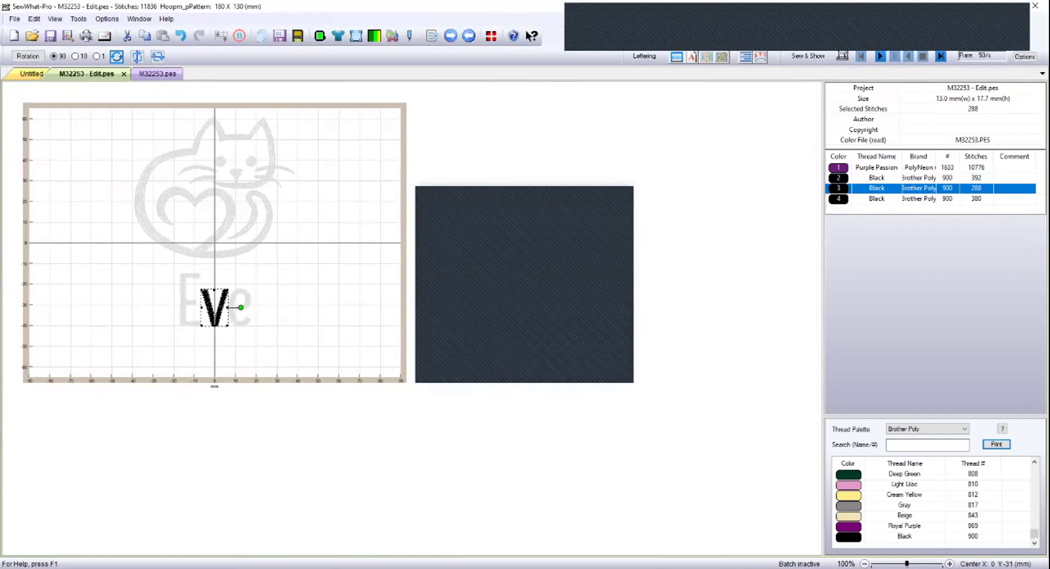
left_click(877, 198)
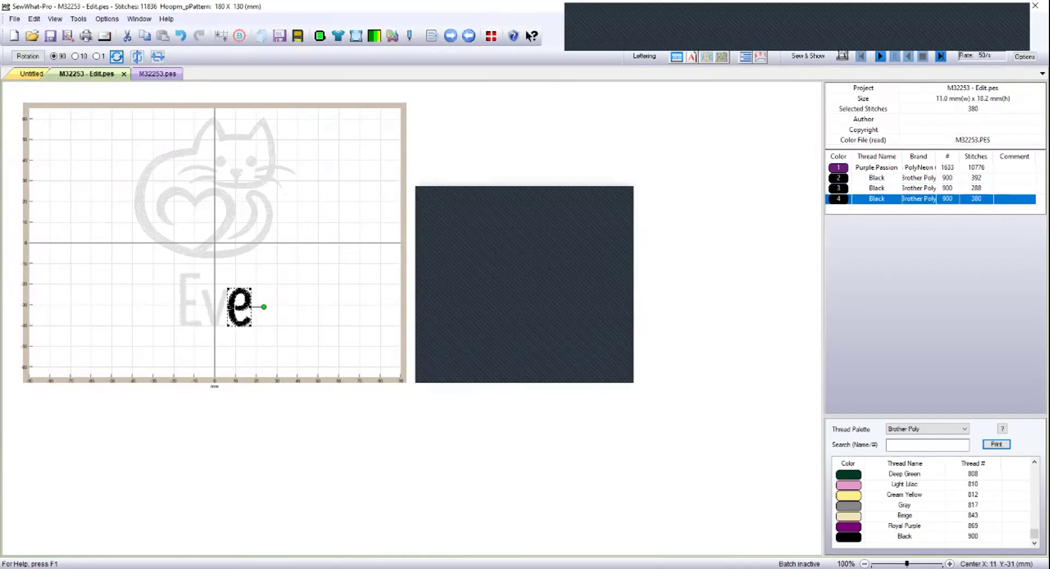
key("Up")
key("Up")
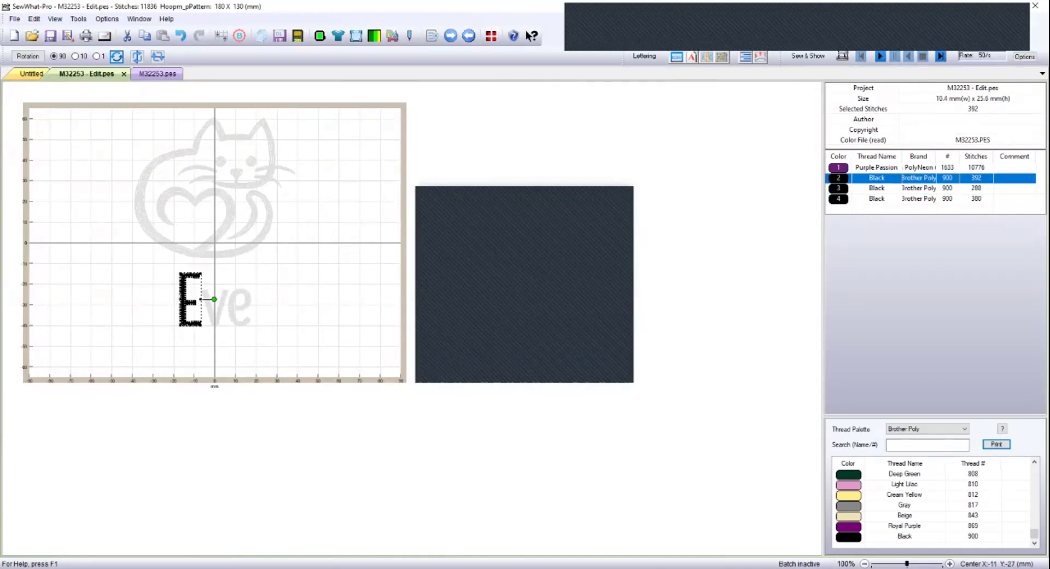
key("Down")
key("Down")
key("Up")
key("Up")
Recolour only the letter v with Brother Poly Light Lilac 810, and select and deselect the letter e.
left_click(877, 188)
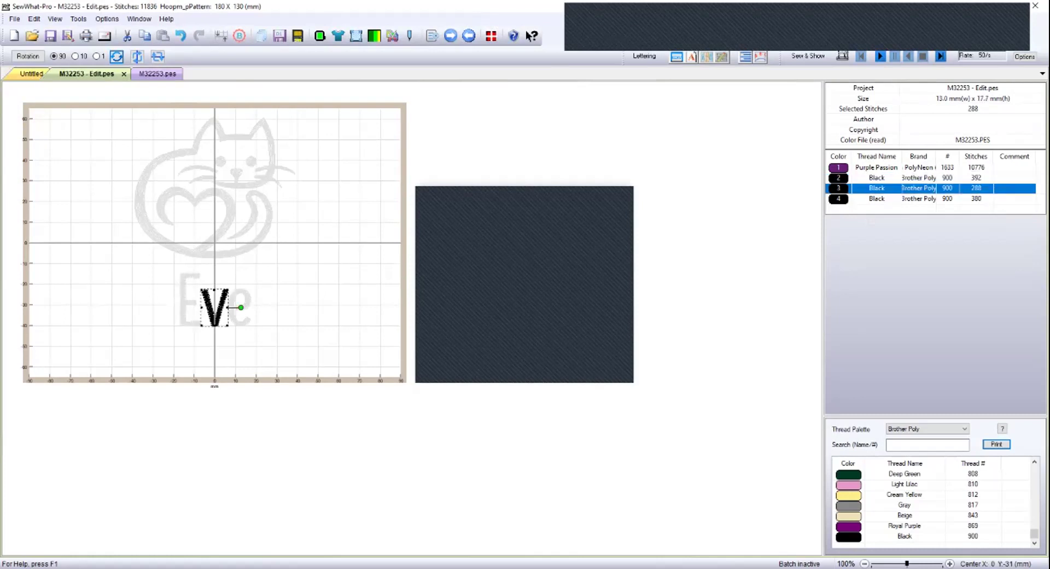
double_click(904, 484)
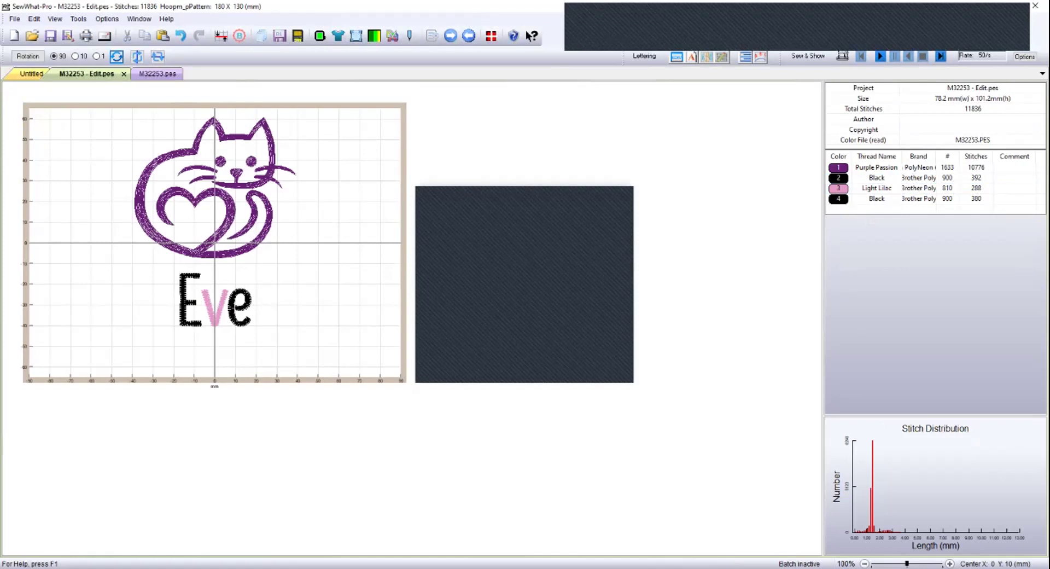
left_click(239, 307)
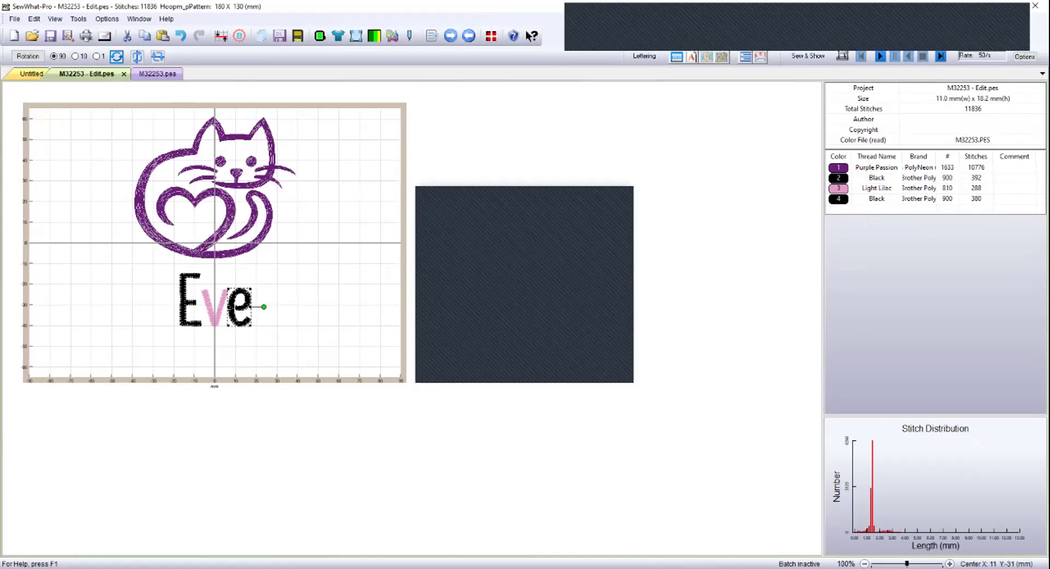
key("Escape")
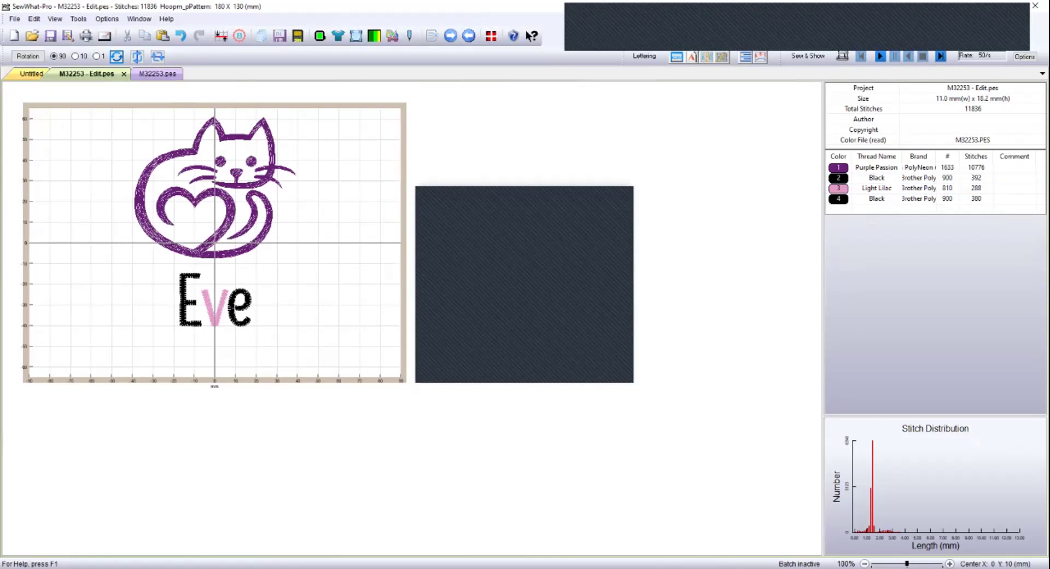
Restore the letter v's thread colour to Brother Poly Black 900 and clear the selection.
left_click(216, 306)
left_click(229, 307)
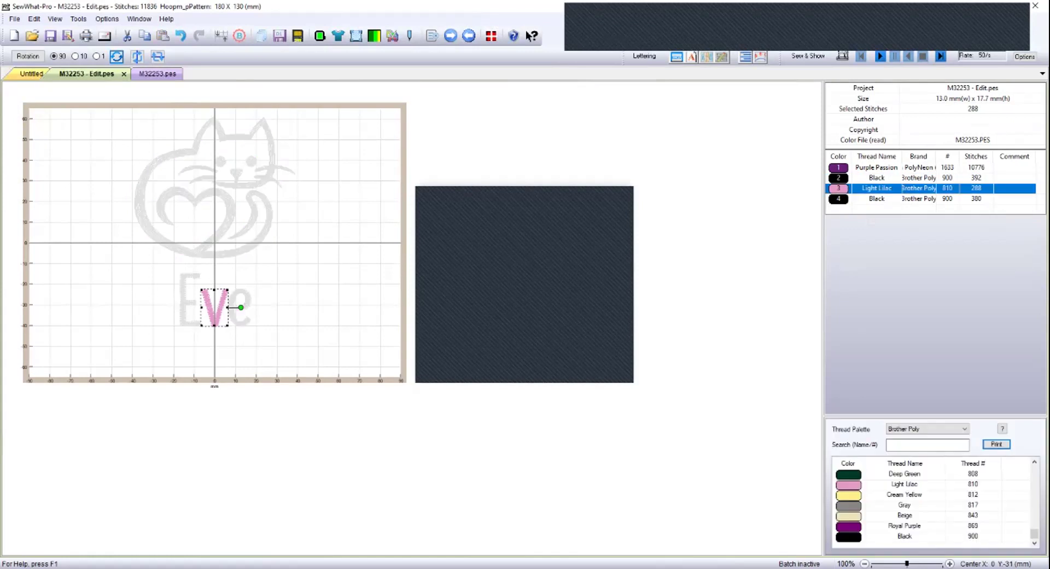
left_click(904, 536)
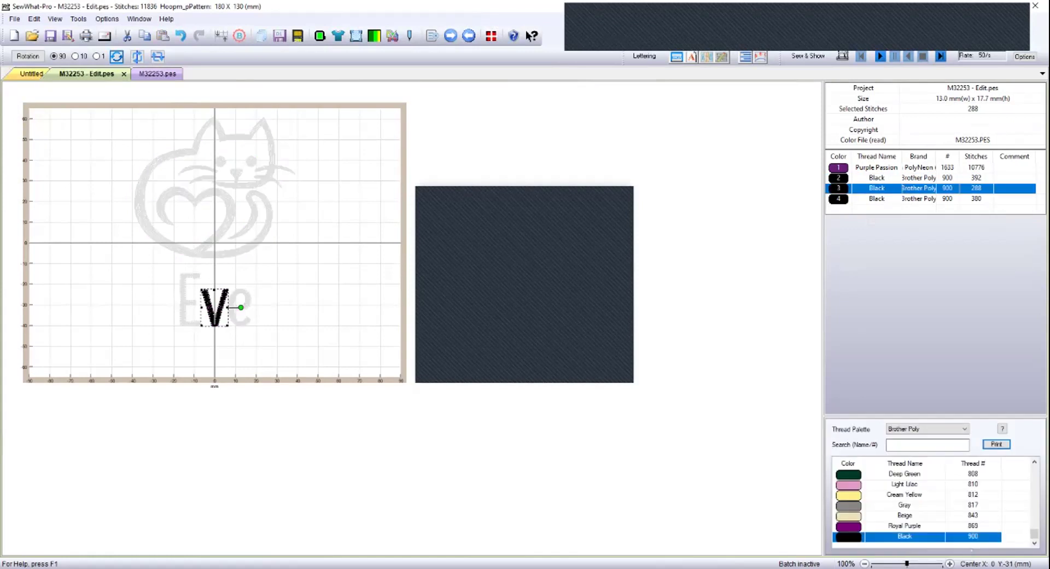
key("Escape")
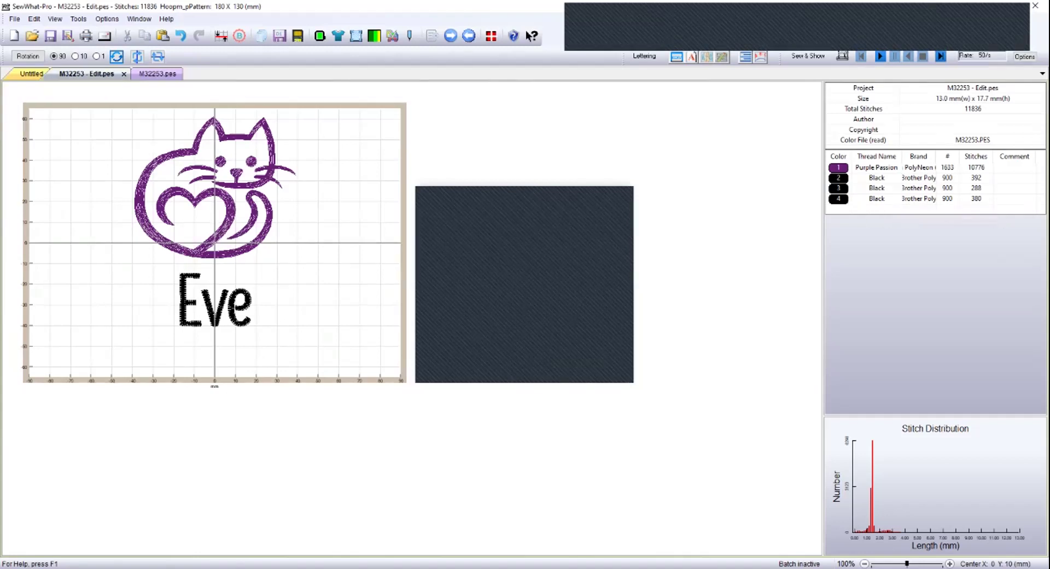
Join all adjacent threads of the same colour and check the kitty and lettering threads one after the other.
key("alt+e")
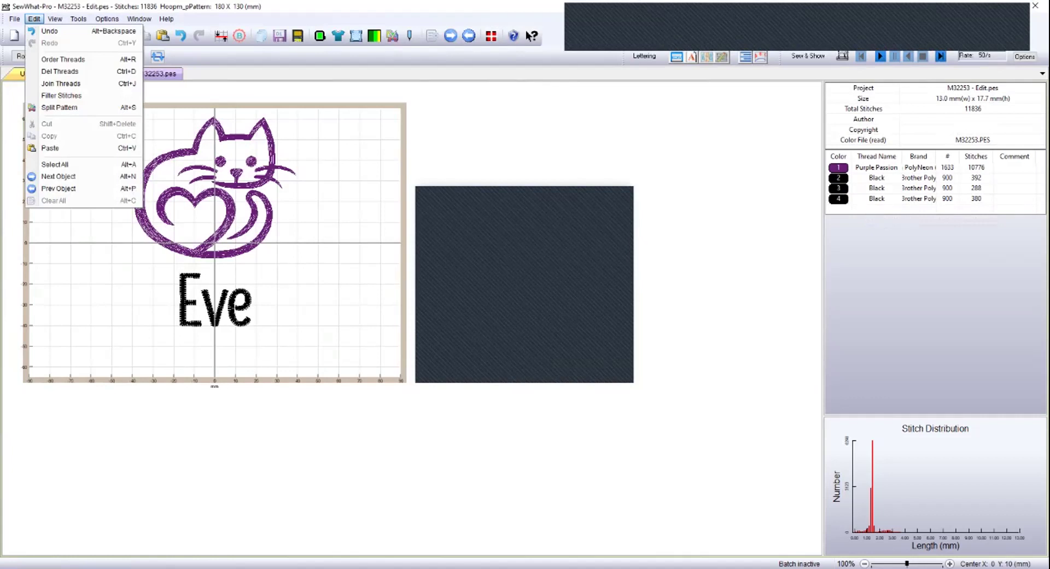
key("Down")
key("Down")
key("Down")
key("Escape")
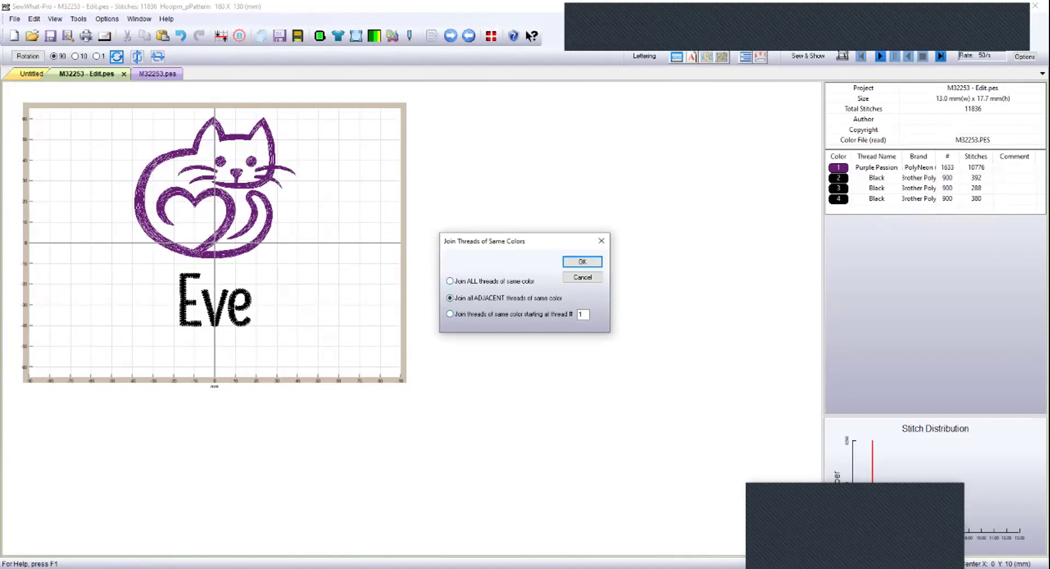
key("Return")
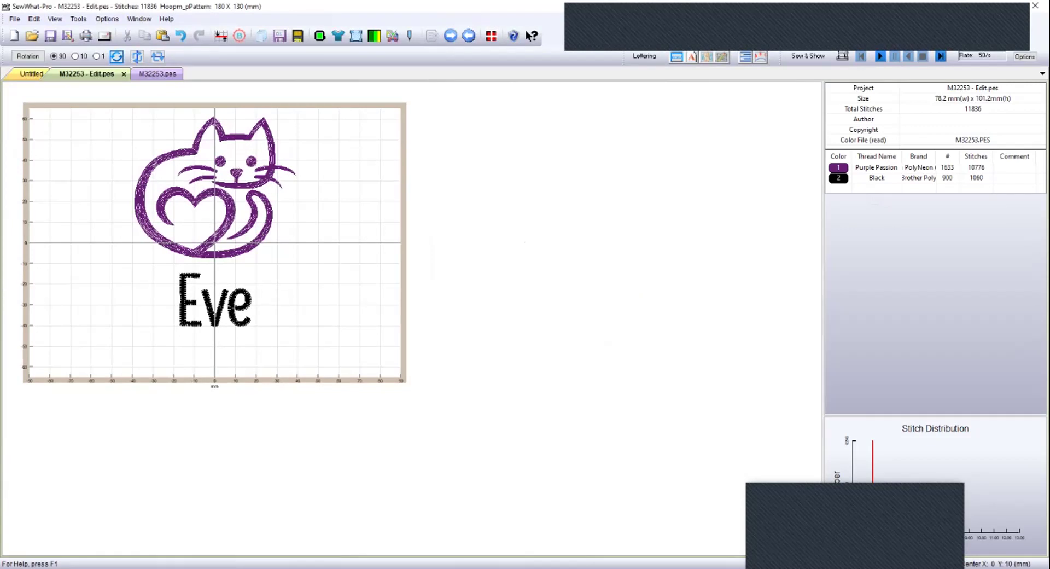
left_click(876, 167)
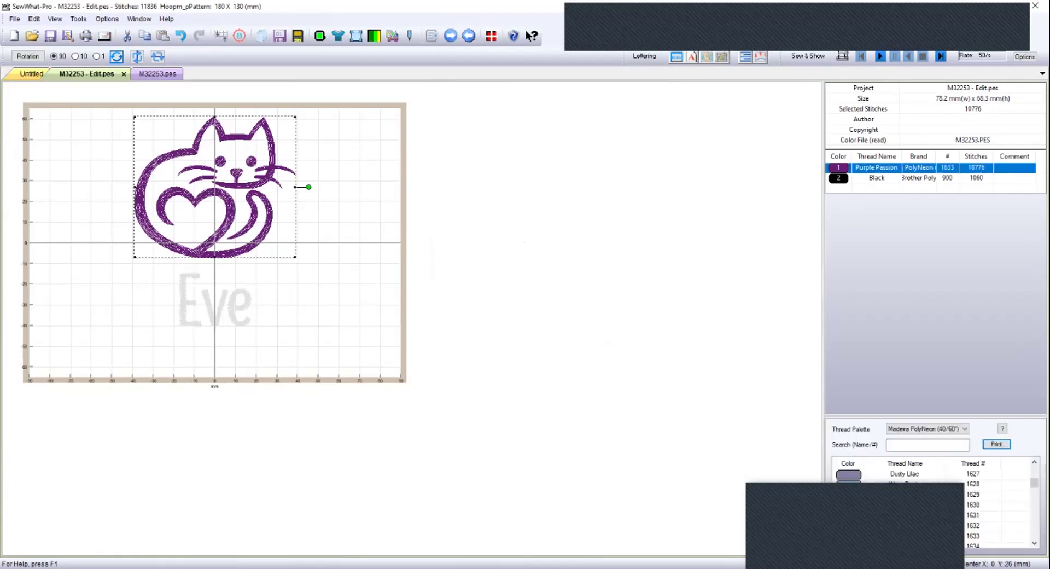
left_click(876, 178)
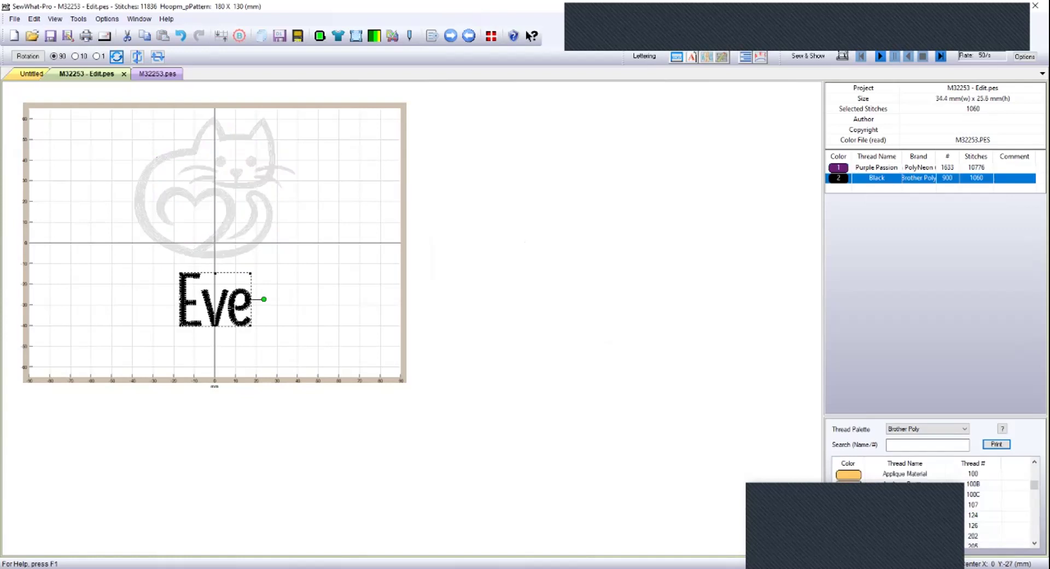
Open the pre-digitized embroidery lettering tool (EmbLetters) and choose the stitchtopiaBananaCupcakes.5in font.
left_click(34, 19)
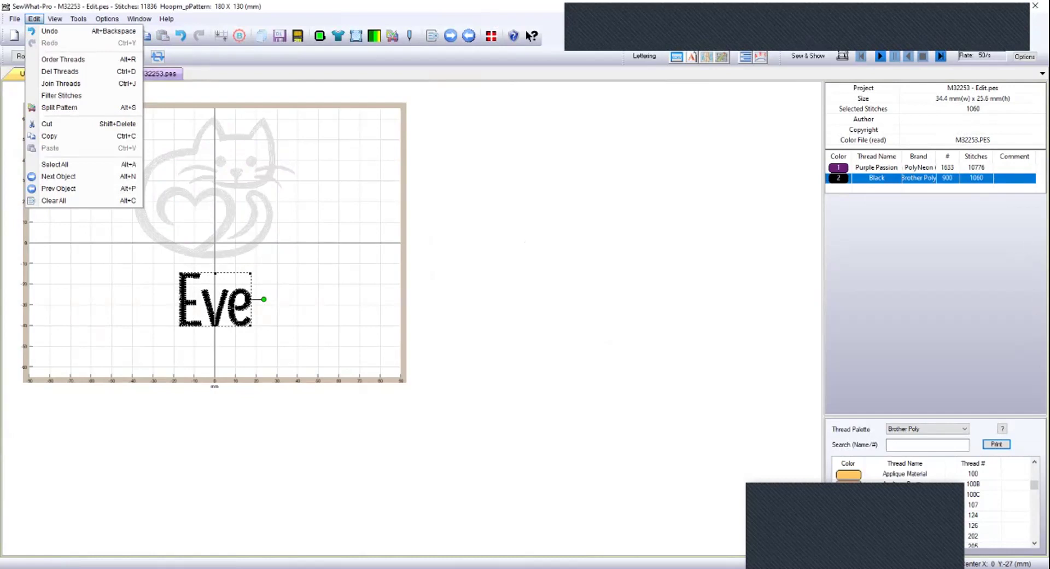
key("Right")
key("Left")
key("Left")
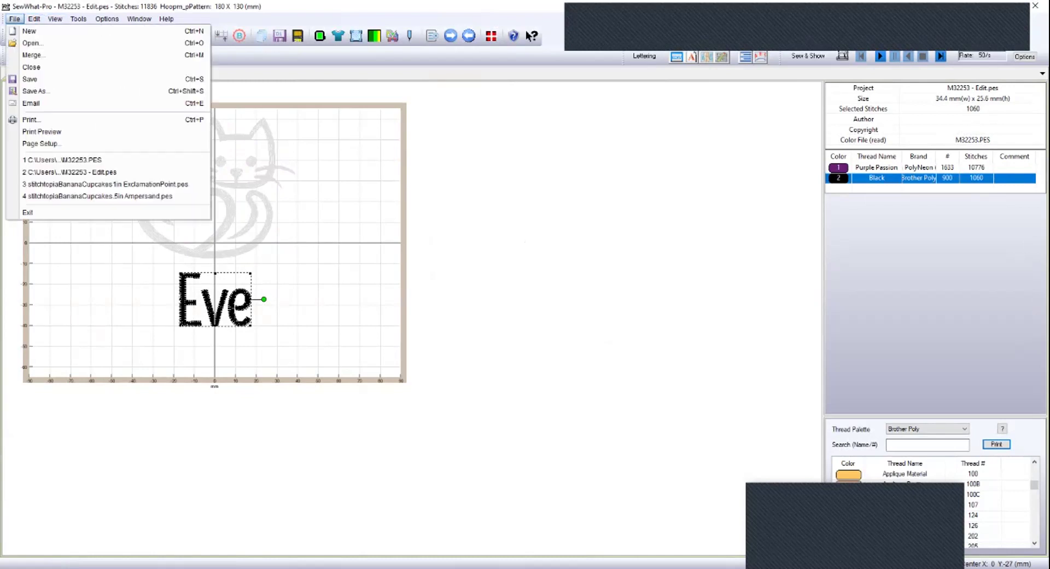
key("Right")
key("Right")
key("Right")
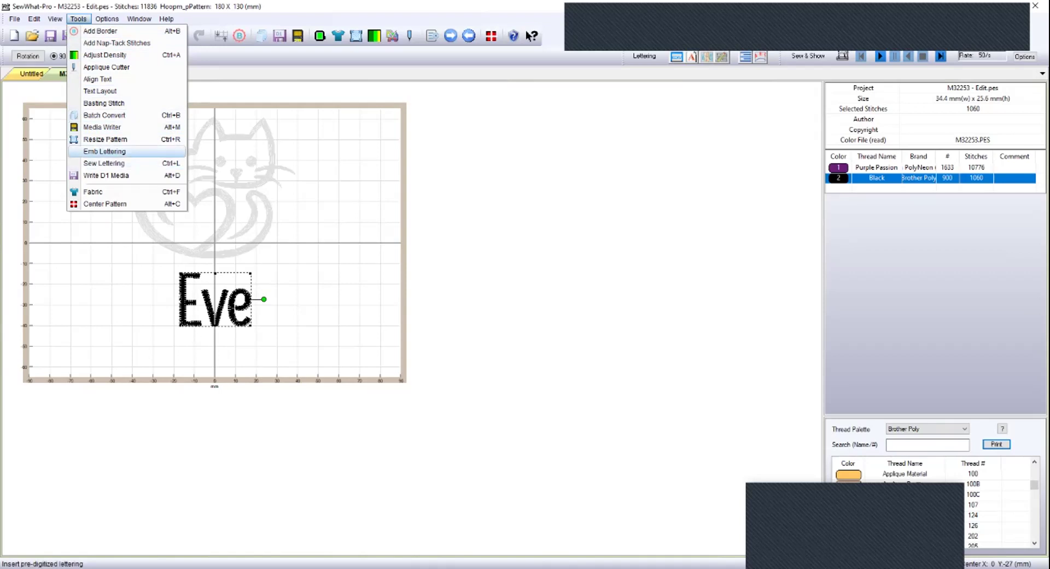
left_click(103, 151)
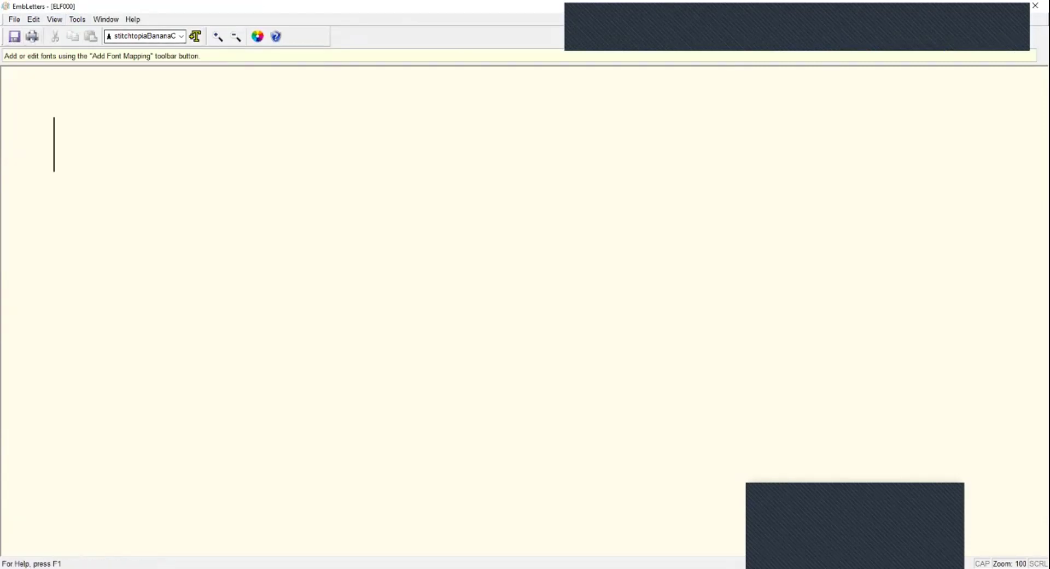
left_click(181, 36)
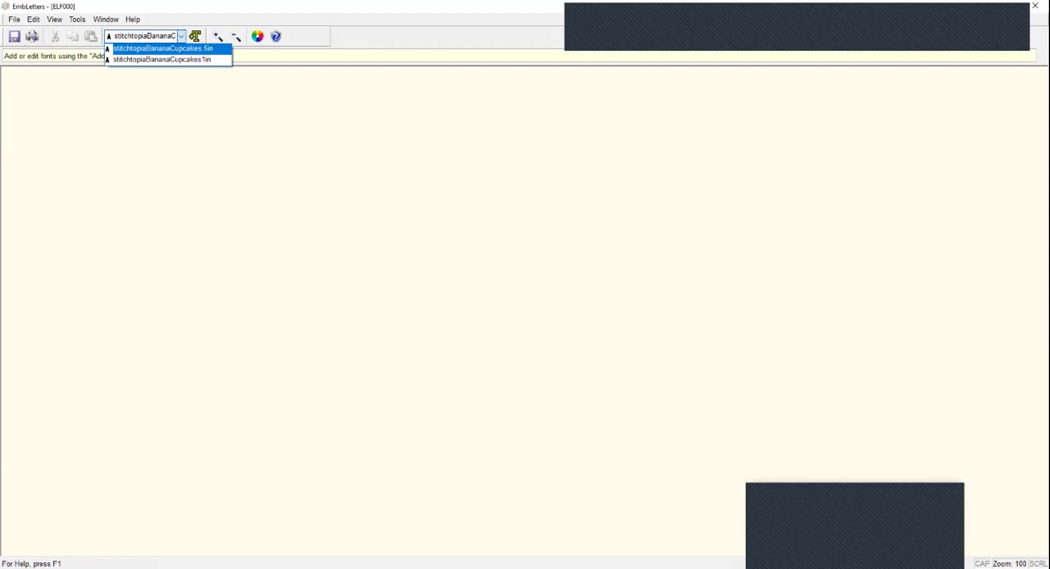
key("Return")
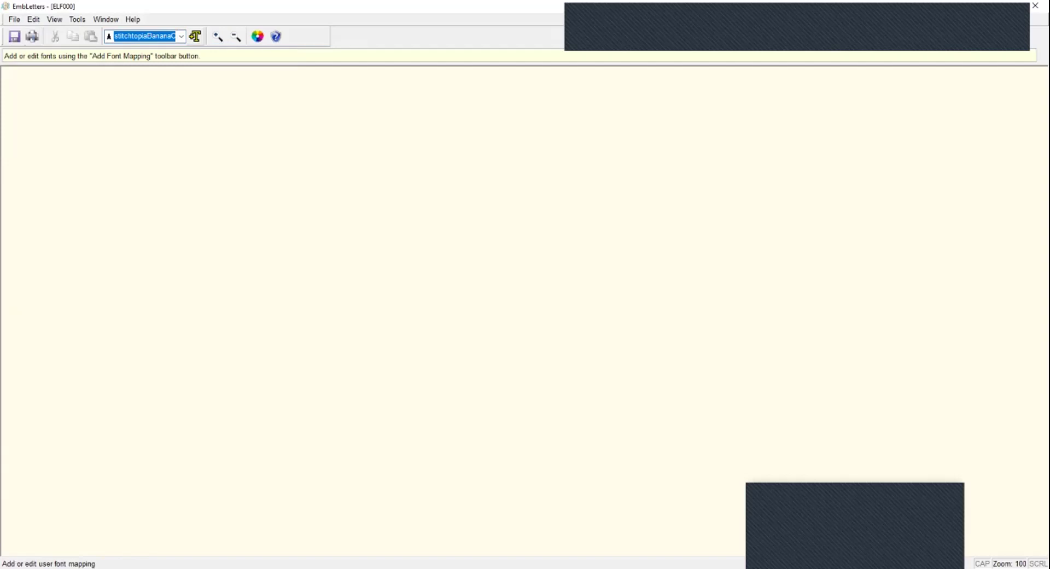
Create a new font mapping from the stitchtopiaBananaCupcakes1.5in folder under Embroidery Fonts, Banana Cupcakes, and dismiss the access message.
left_click(195, 36)
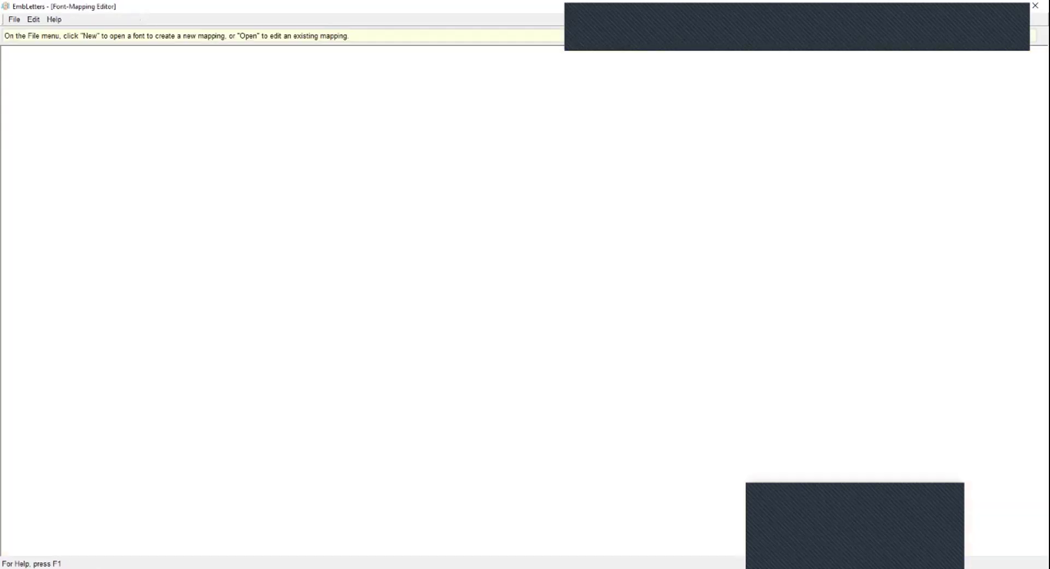
left_click(14, 19)
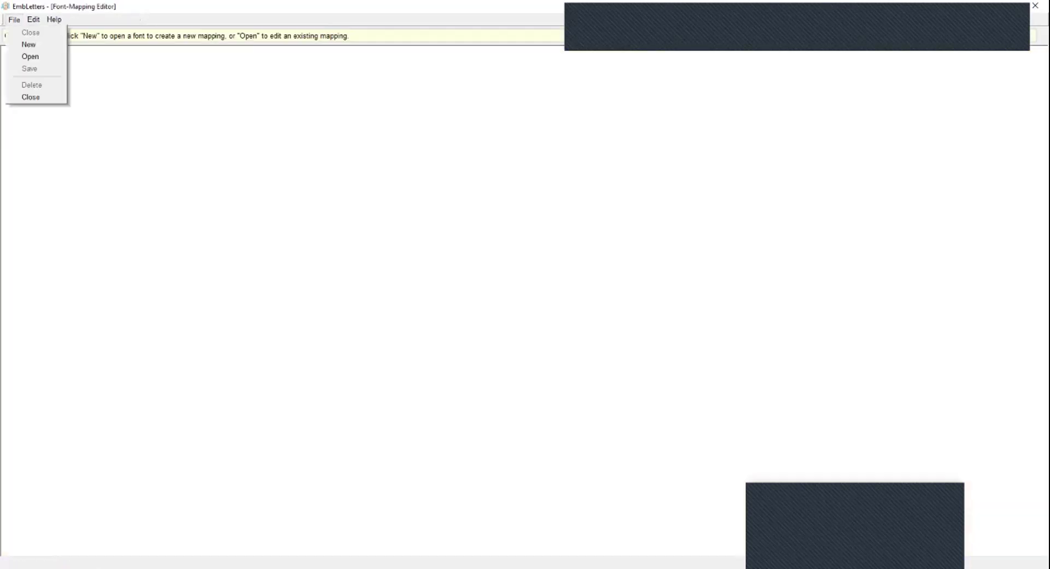
left_click(27, 44)
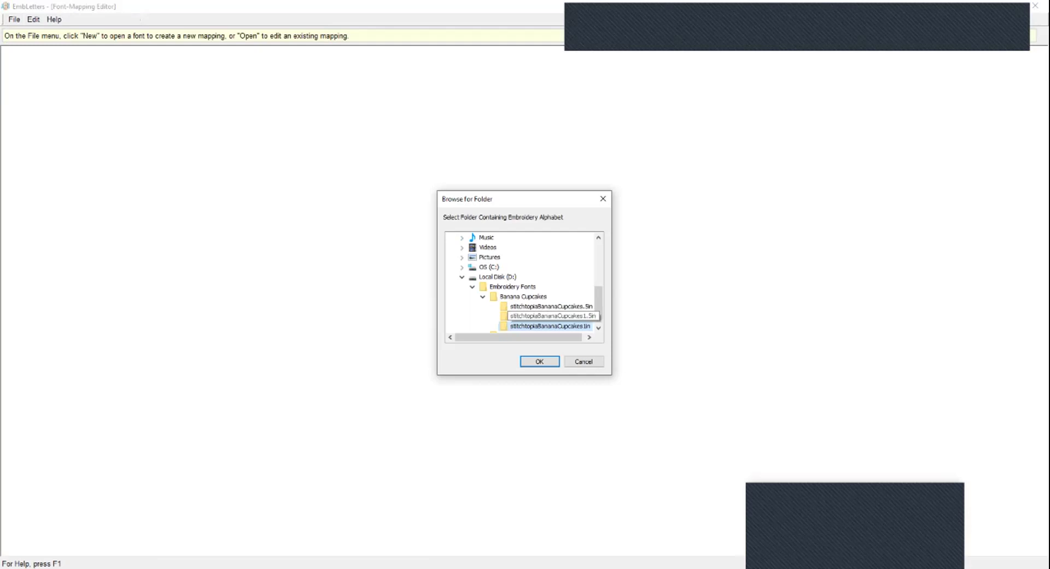
left_click(549, 315)
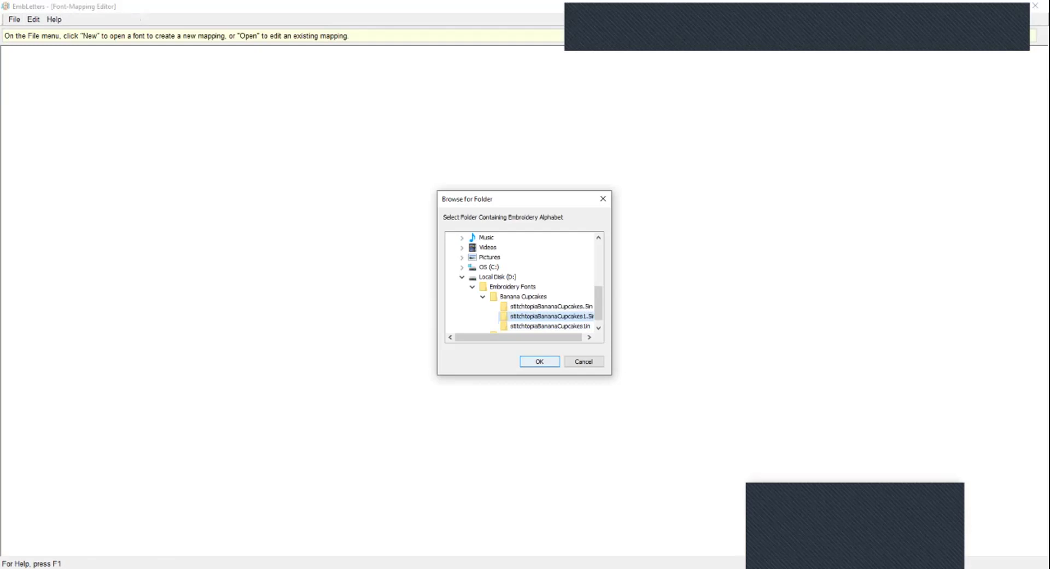
key("Return")
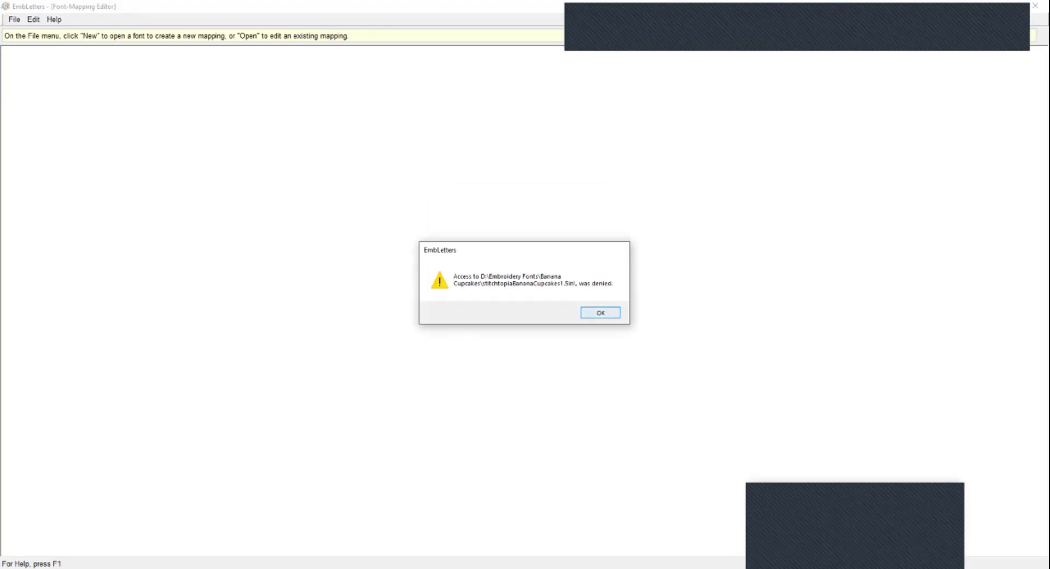
key("Return")
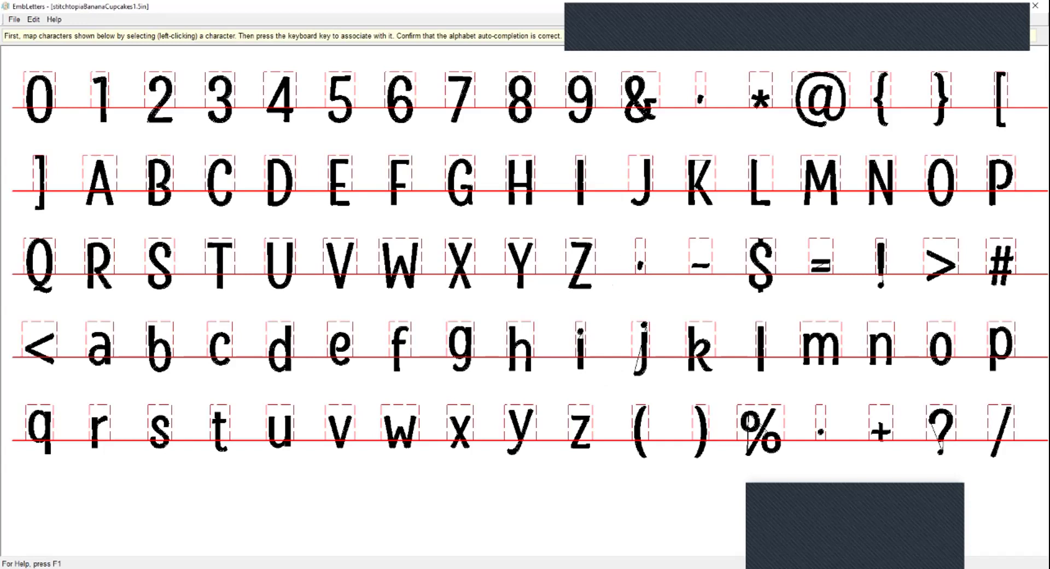
Lower the baseline to the bottom of the characters and map the digits starting from 0.
left_click(340, 105)
key("5")
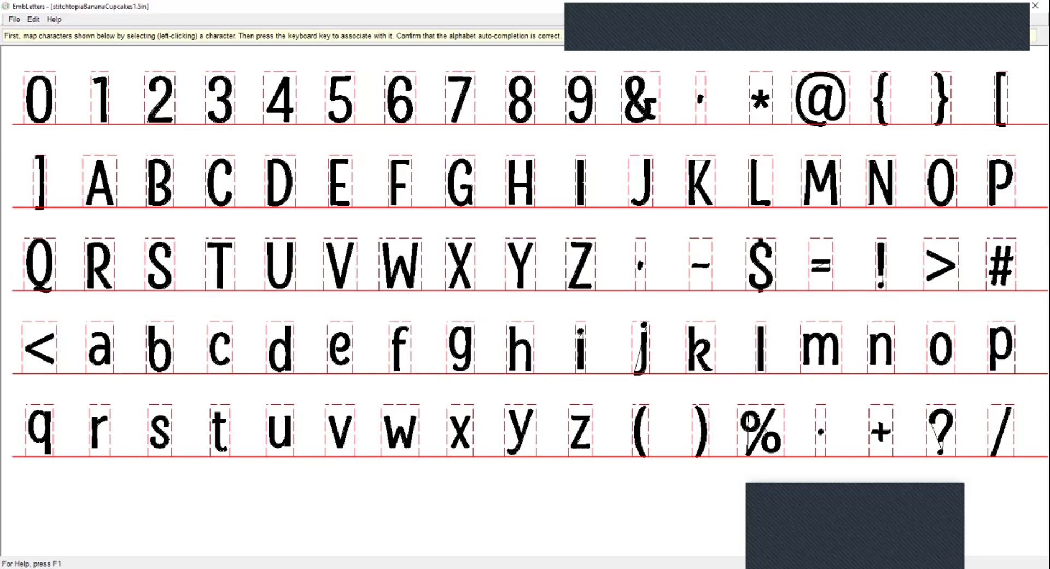
left_click(39, 104)
key("0")
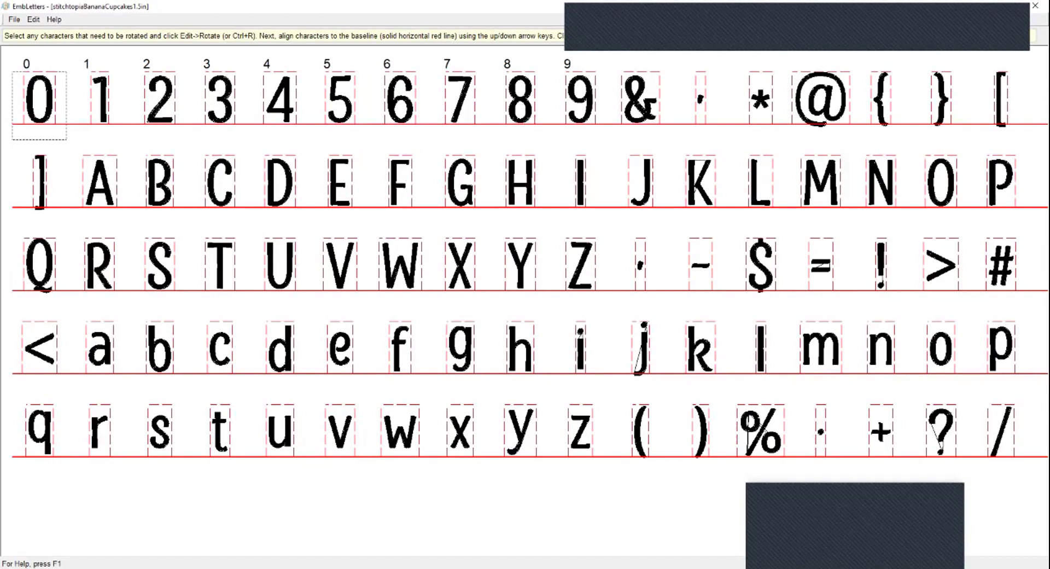
Map the ampersand, apostrophe, asterisk and capital A characters to their matching keyboard characters.
left_click(640, 104)
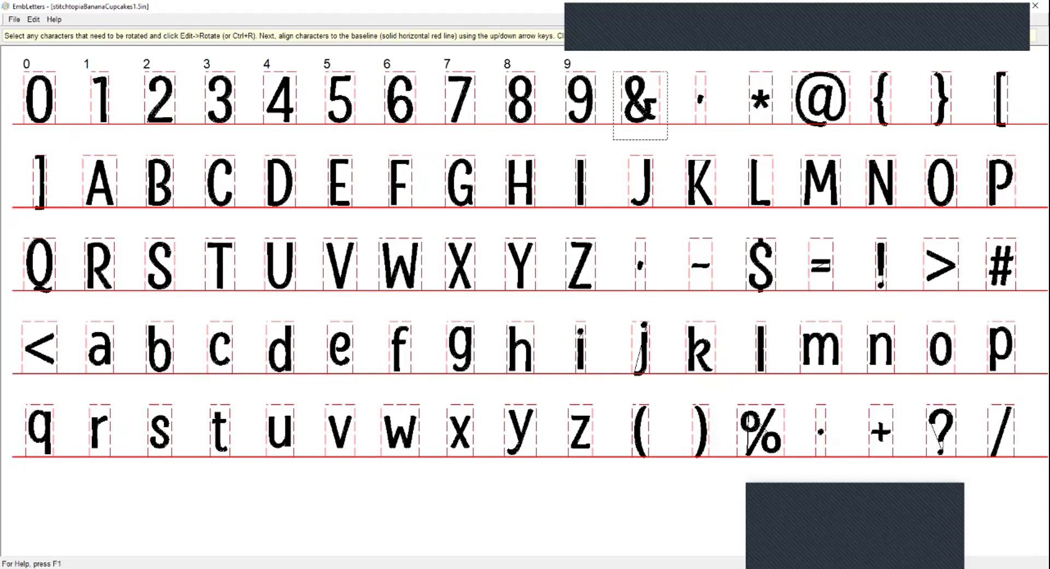
type("&")
left_click(700, 104)
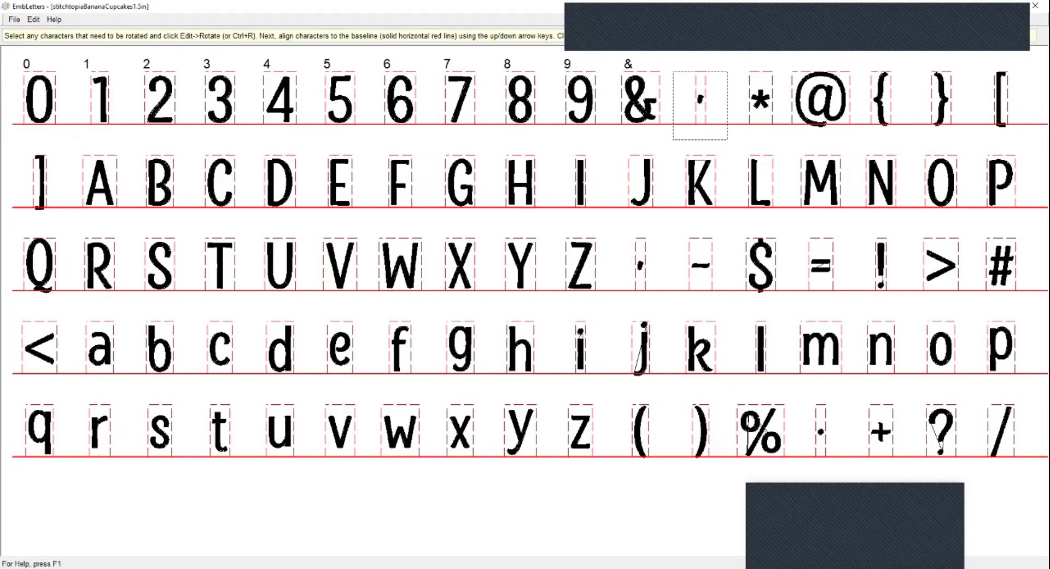
left_click(761, 104)
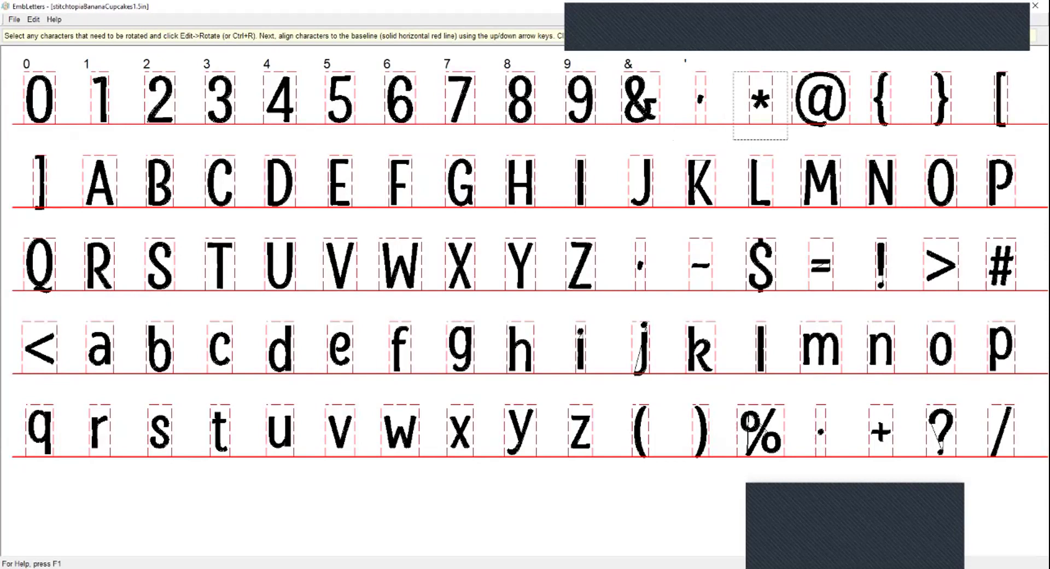
left_click(100, 186)
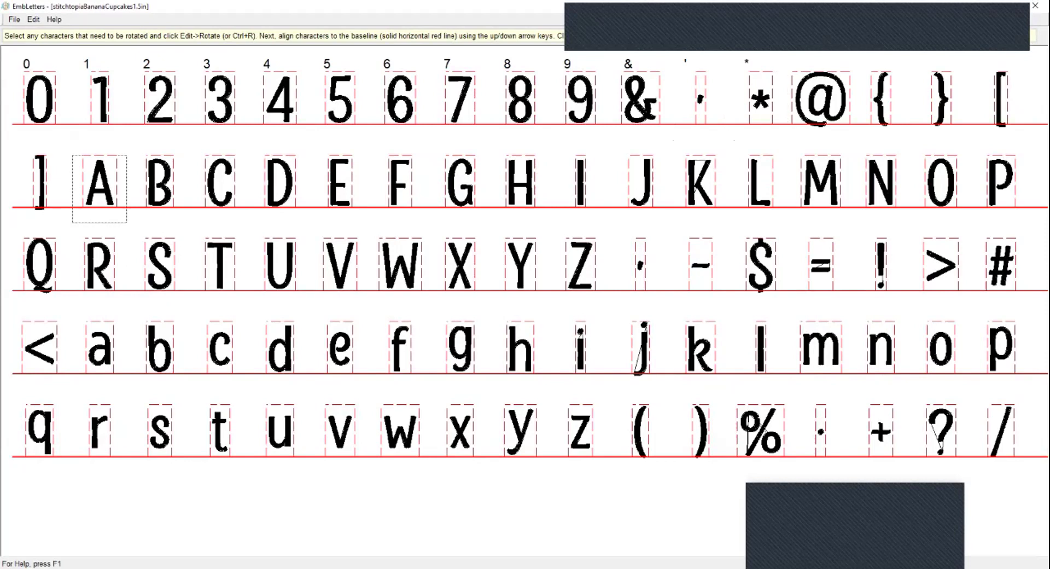
key("shift+a")
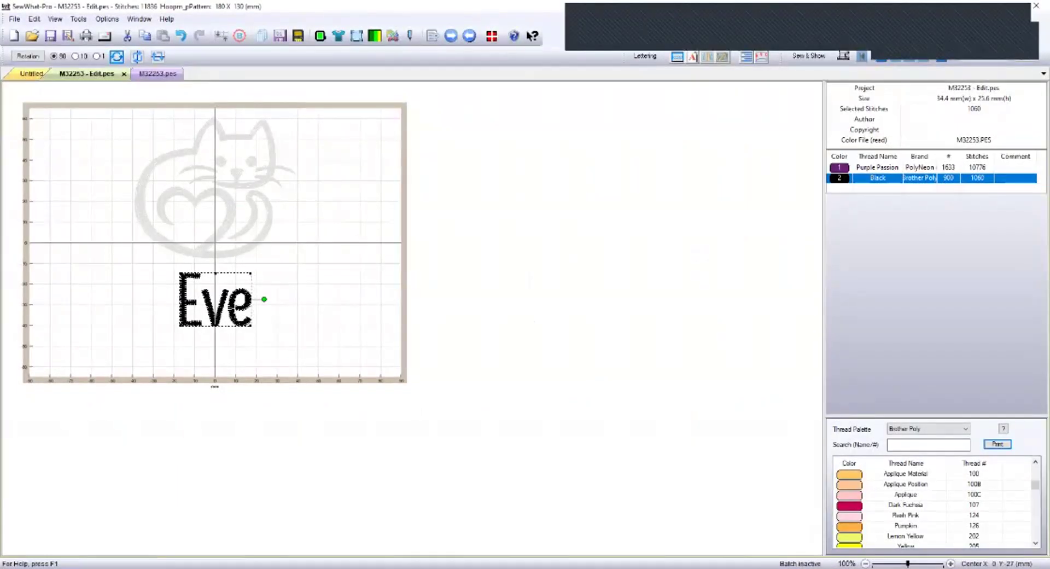
Move the black name lettering to the upper-left area of the hoop beside the kitty and clear the selection.
left_click_drag(216, 299, 93, 155)
left_click(328, 328)
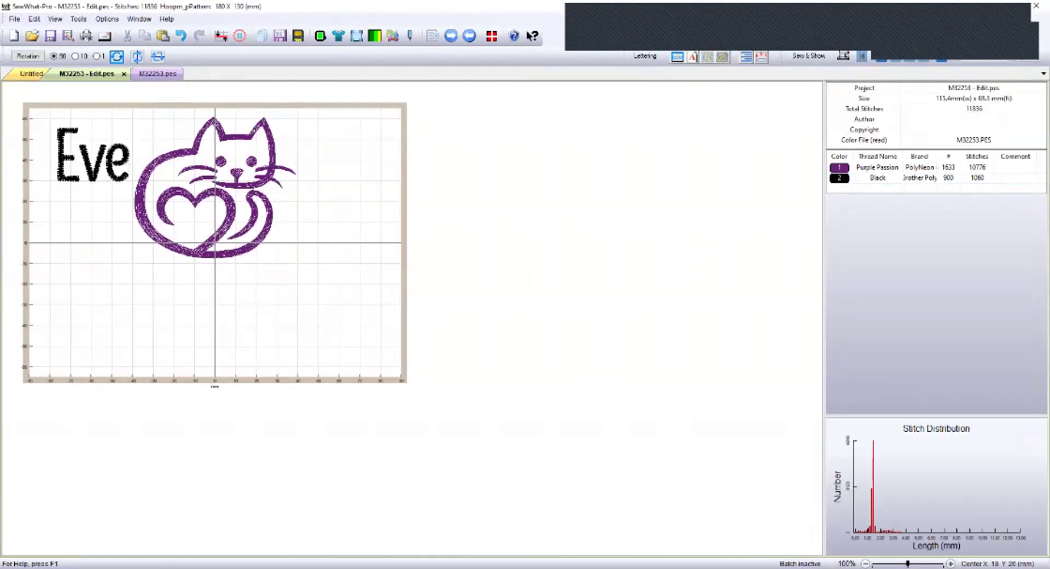
Open the pre-digitized Emb Lettering tool and choose the stitchtopiaBananaCupcakes1in font.
left_click(54, 18)
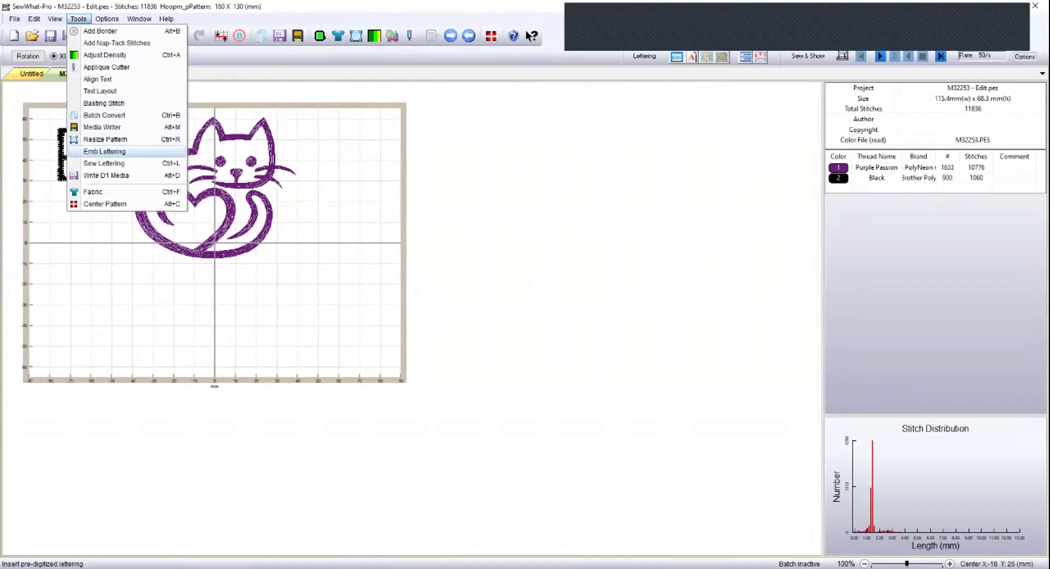
left_click(109, 150)
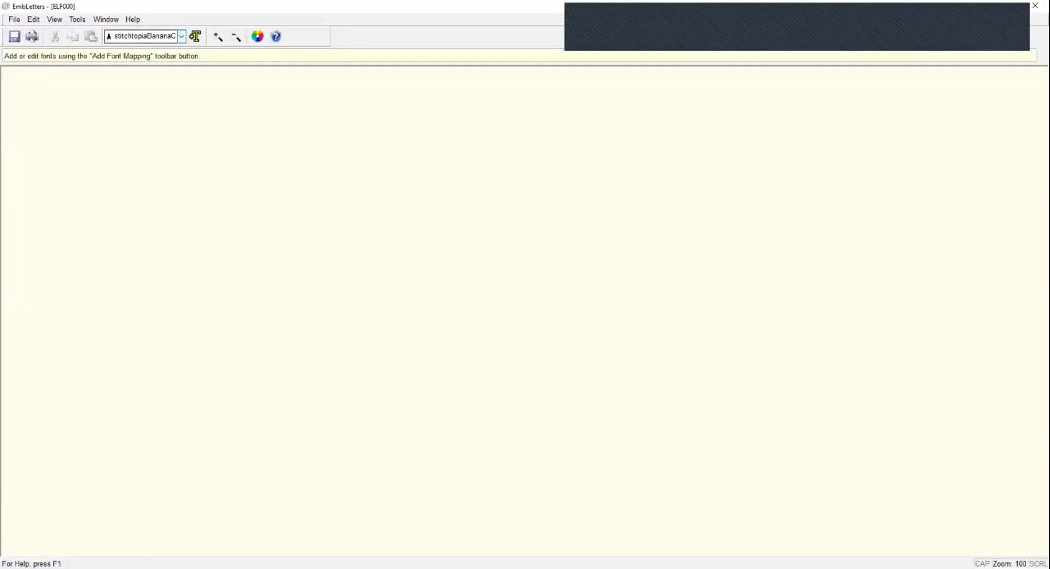
left_click(180, 36)
key("Down")
key("Return")
left_click(181, 36)
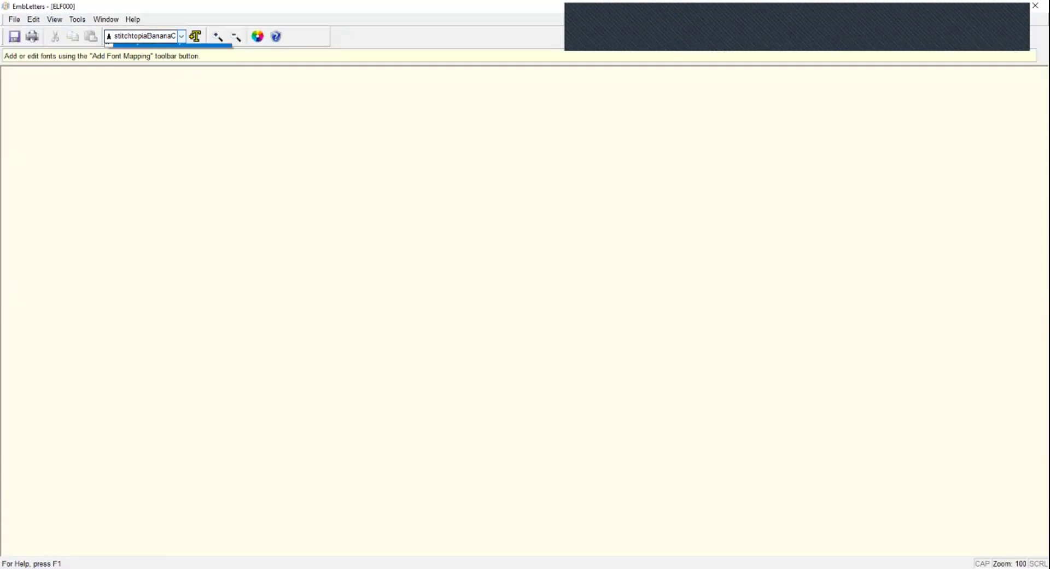
key("Up")
key("Down")
key("Up")
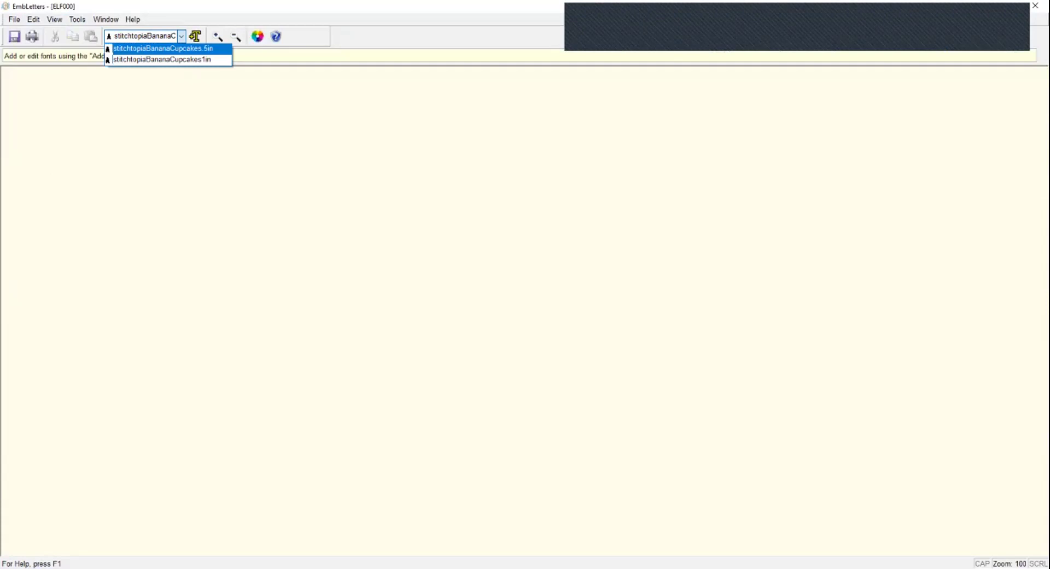
key("Down")
key("Up")
key("Down")
key("Up")
key("Down")
key("Up")
key("Down")
key("Up")
key("Down")
key("Return")
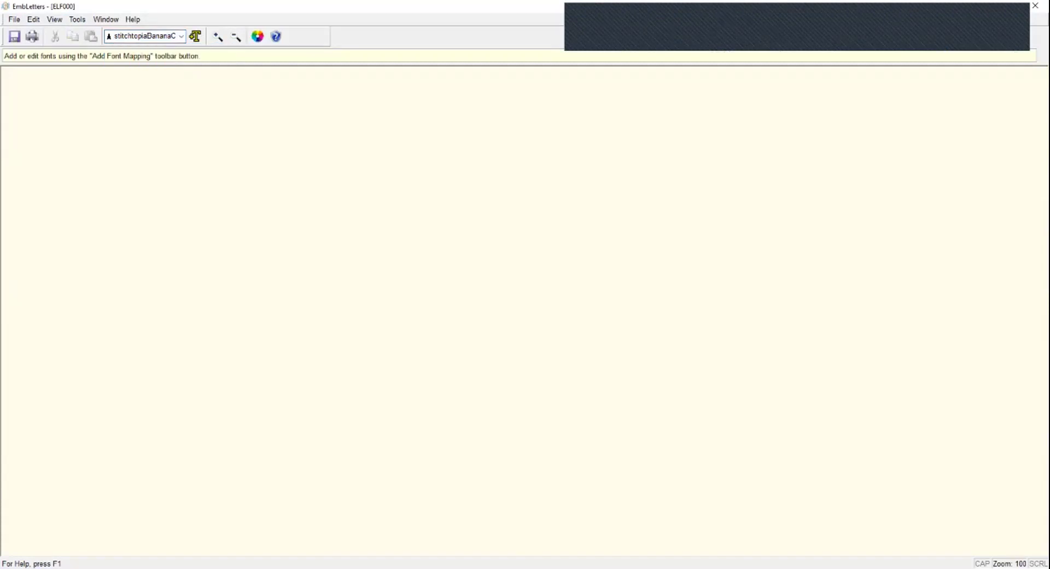
Write the lettering "Classes" and insert it into the kitty design.
type("Classes")
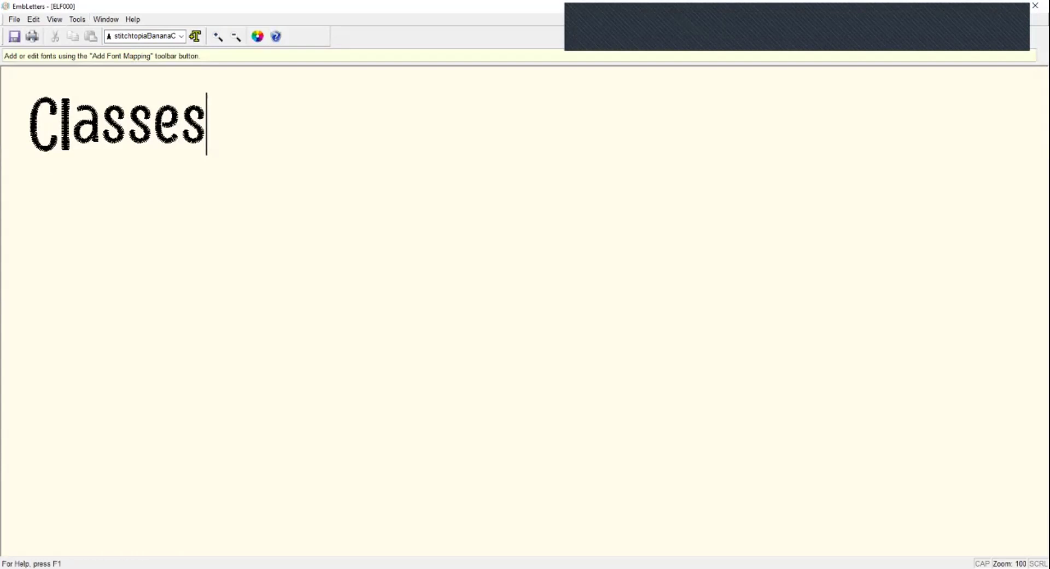
key("alt+f")
key("Down")
key("Escape")
key("alt+f")
key("Down")
key("Down")
key("Up")
key("Up")
key("Escape")
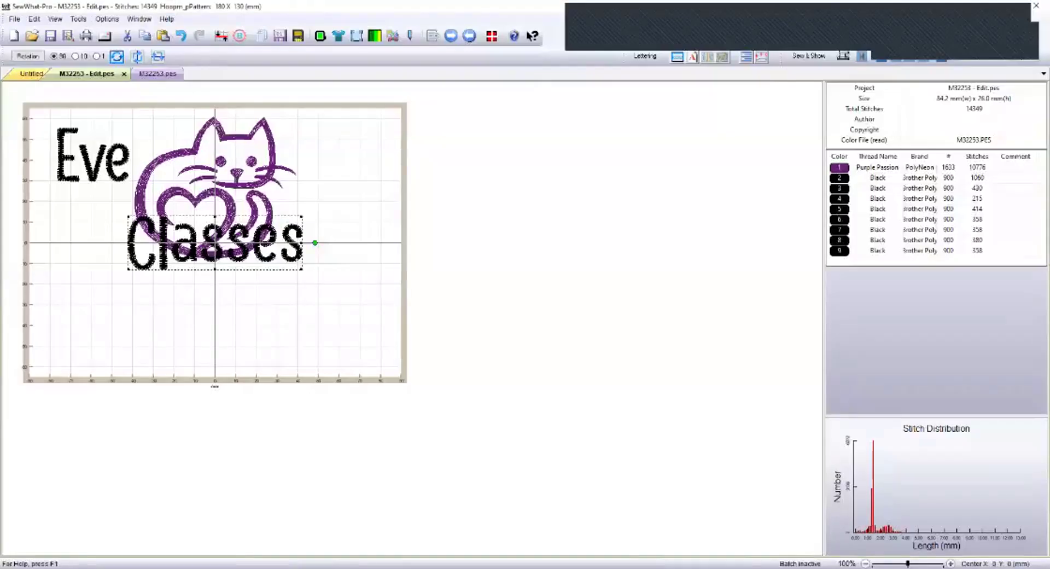
Move the Classes lettering below the kitty, about 27 mm under the hoop centre, and deselect it.
left_click_drag(216, 241, 216, 299)
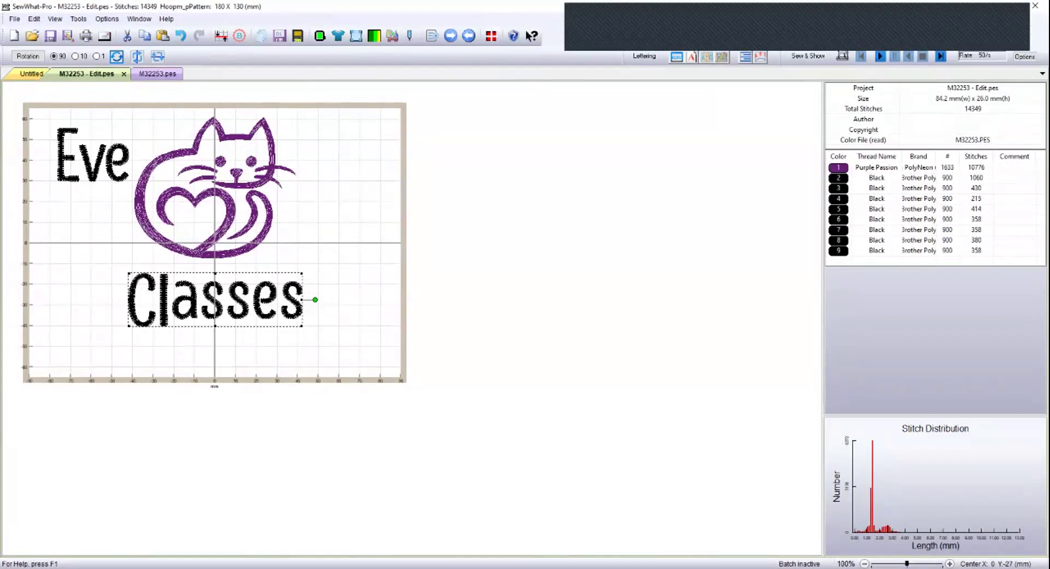
key("Escape")
Check the separate letter threads of Classes one after the other and clear the selection.
left_click(215, 299)
key("Up")
key("Up")
key("Up")
key("Up")
key("Up")
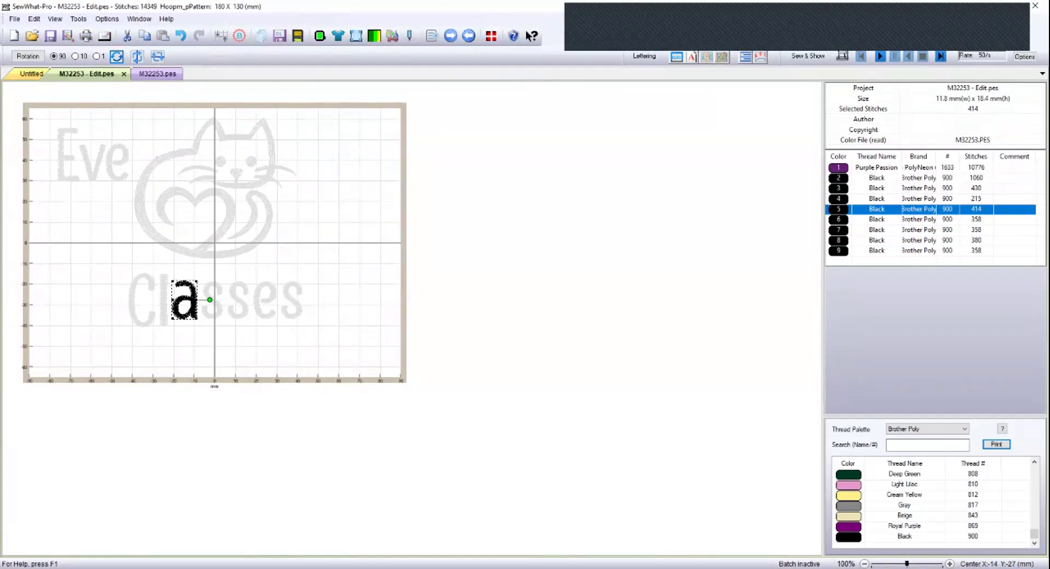
key("Up")
key("Escape")
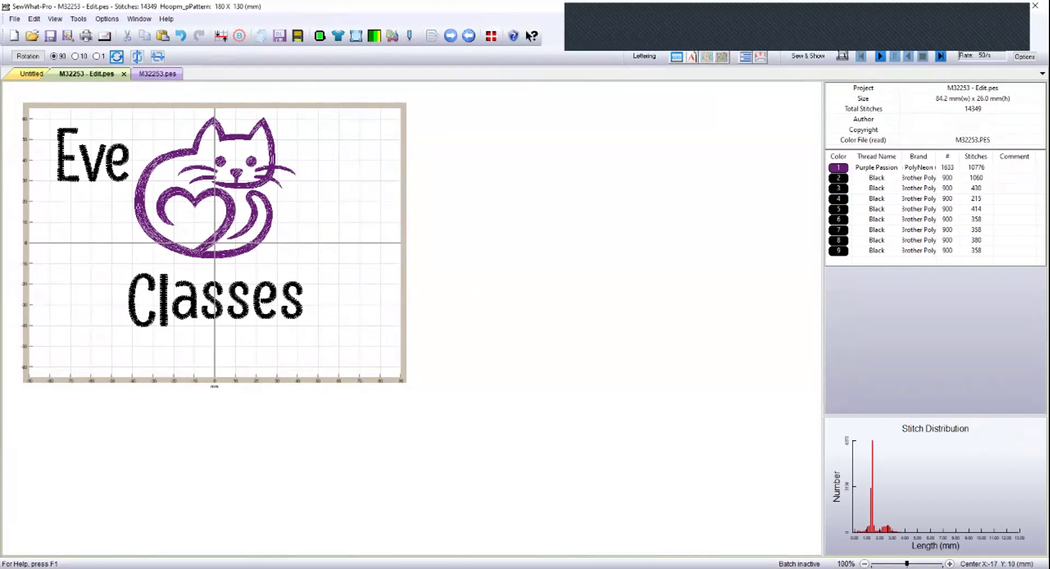
left_click(215, 299)
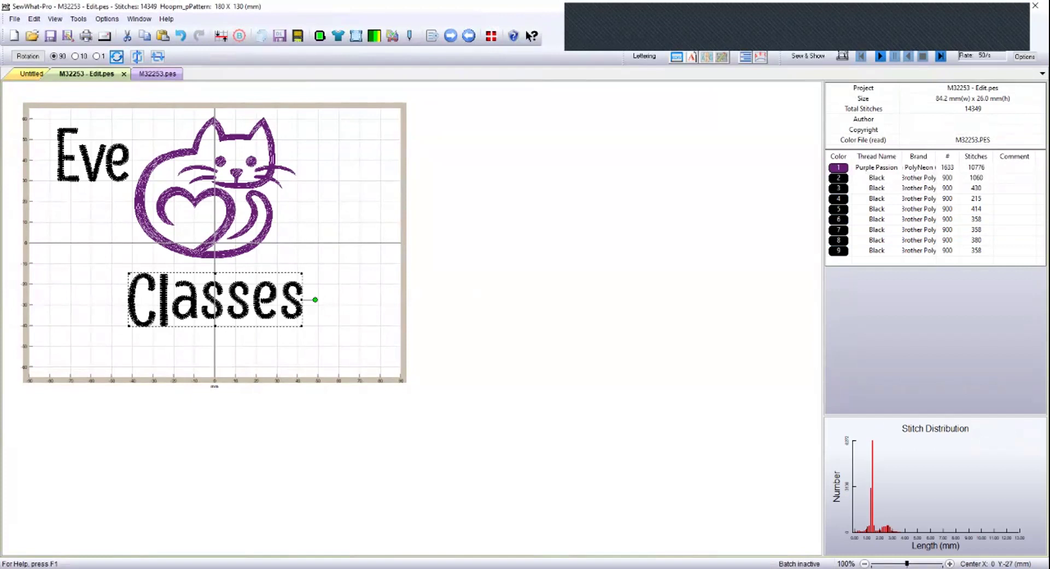
left_click(291, 299)
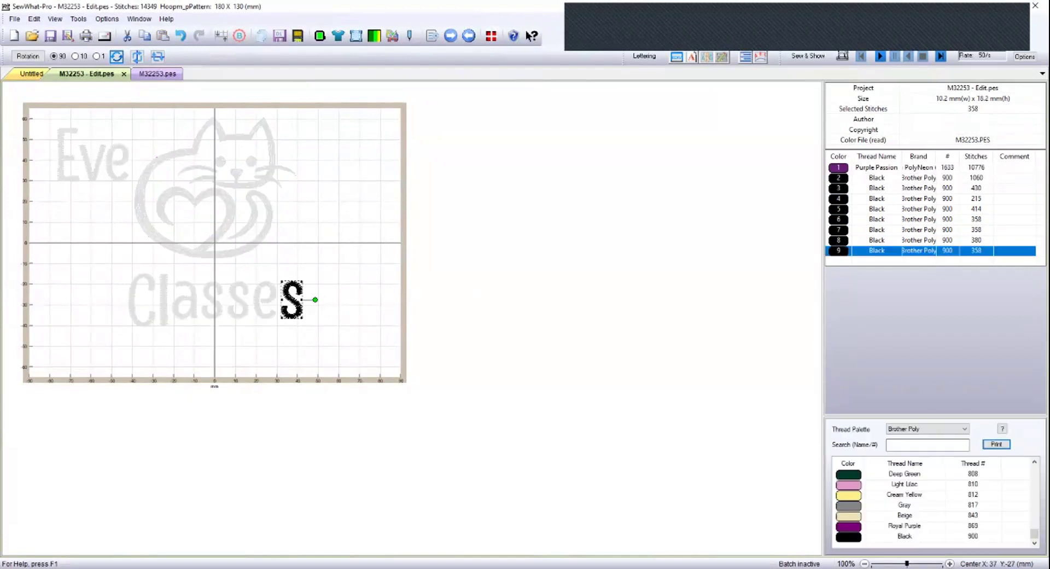
key("shift+Up")
key("shift+Up")
key("shift+Up")
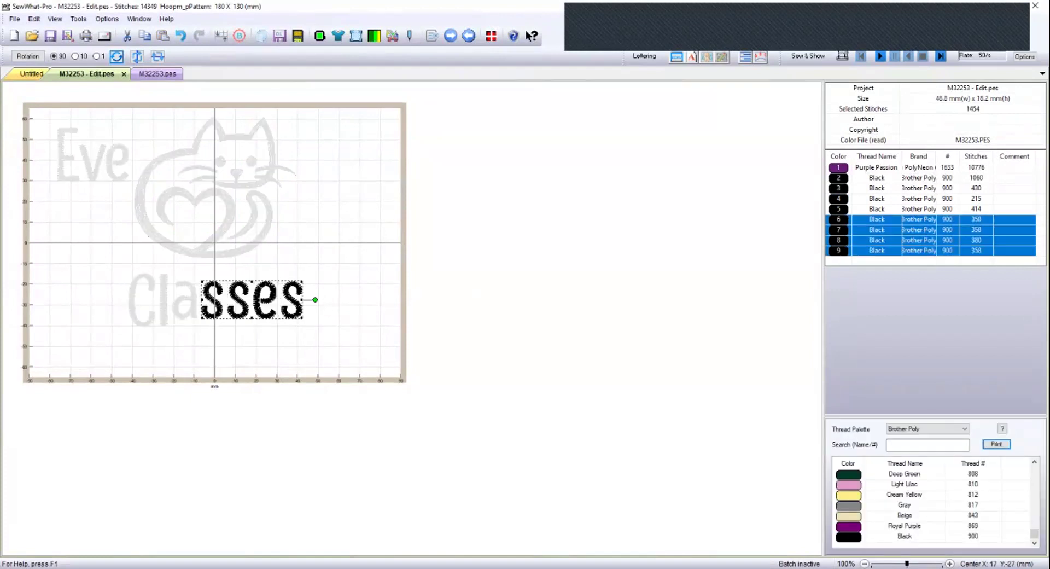
key("shift+Up")
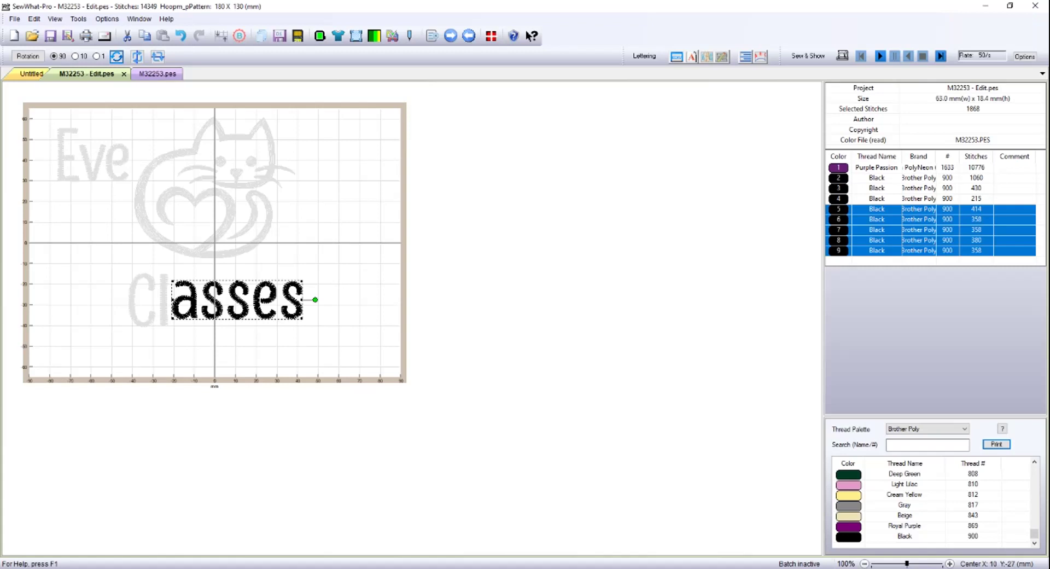
Select the last five letters of Classes (threads 5 to 9), nudge them down slightly and clear the selection.
left_click(877, 250)
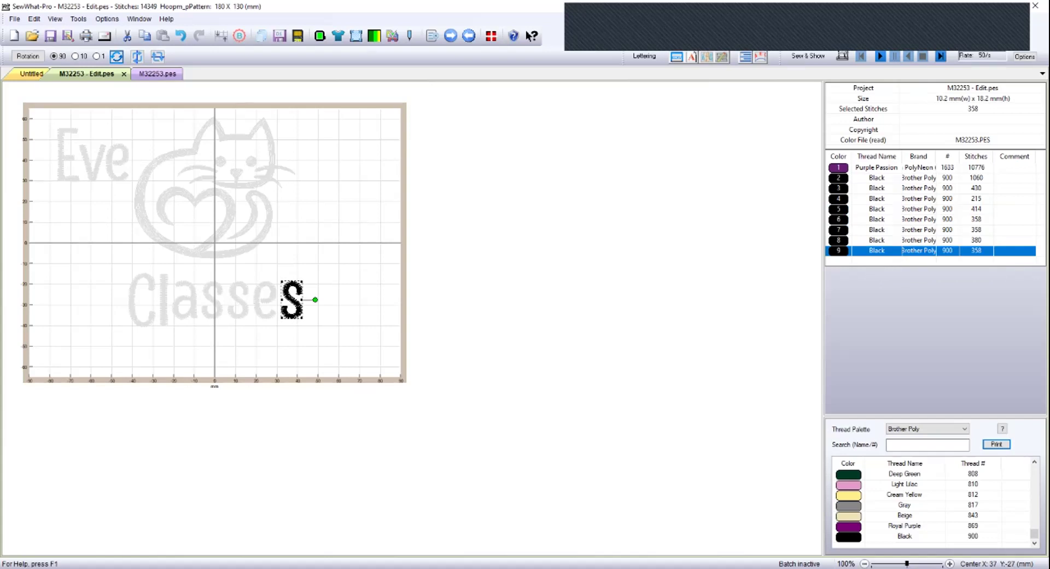
key("shift+Up")
key("shift+Up")
key("shift+Up")
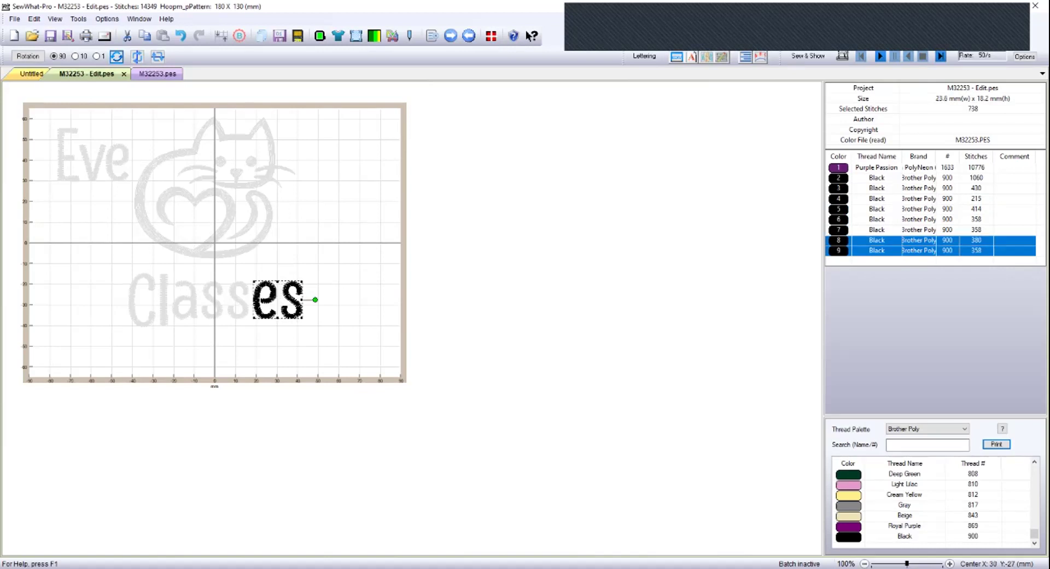
key("shift+Up")
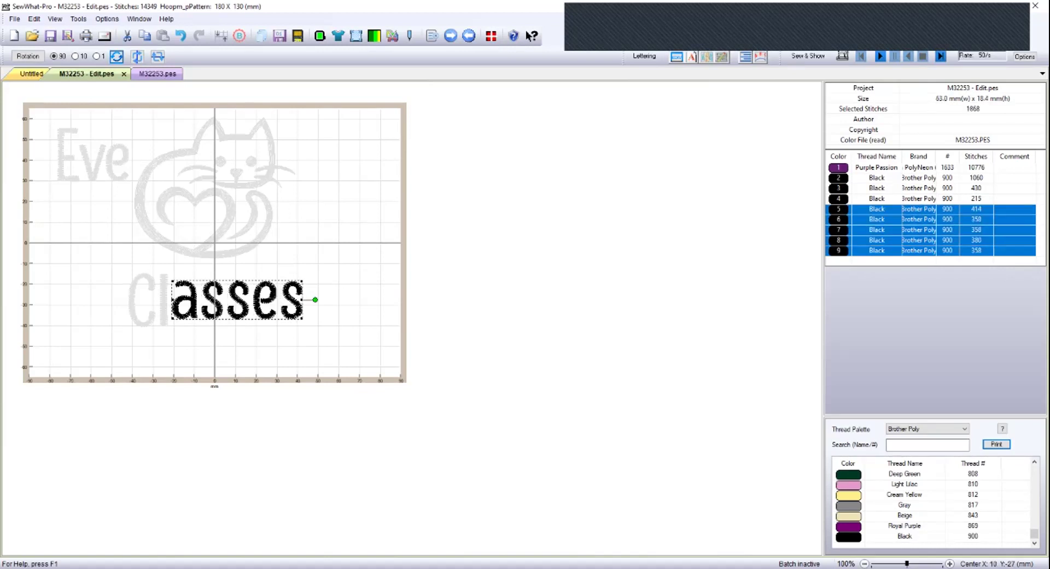
key("Down")
key("Down")
key("Down")
key("Down")
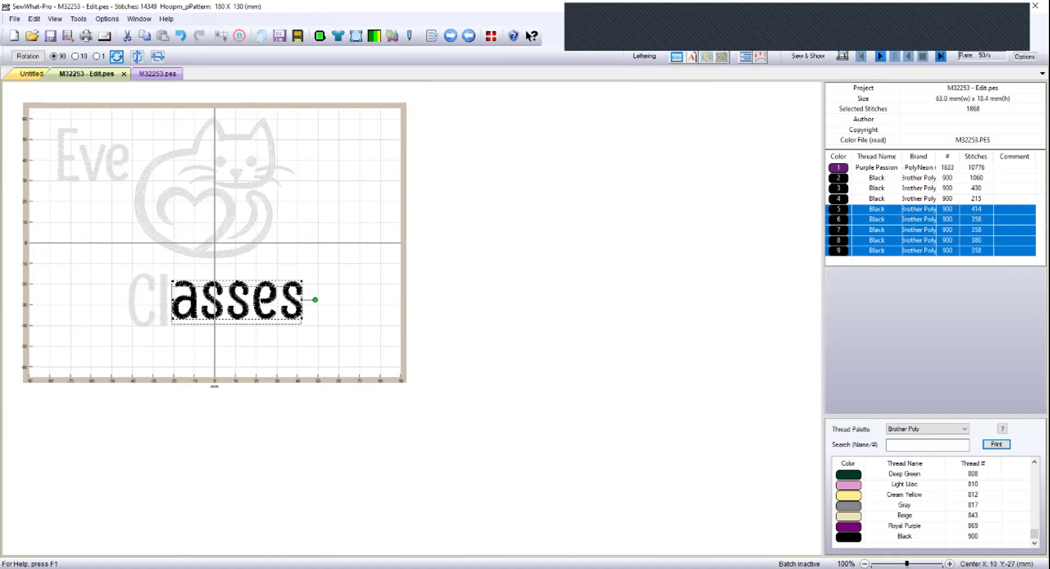
key("Escape")
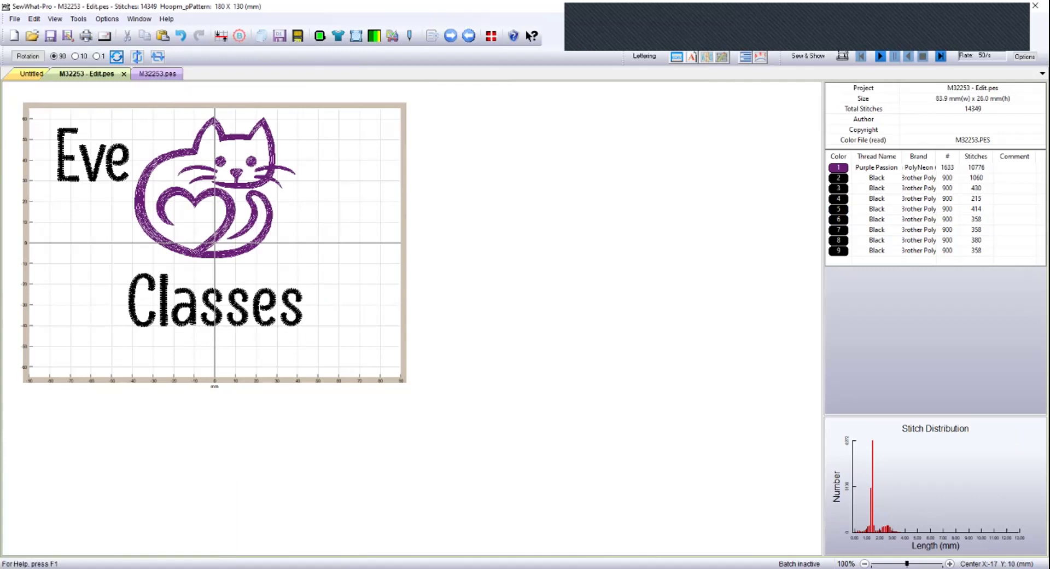
Merge the original M32253.PES kitty from the m32253.PES folder in Downloads and place it outside the hoop, on its right side.
left_click(176, 186)
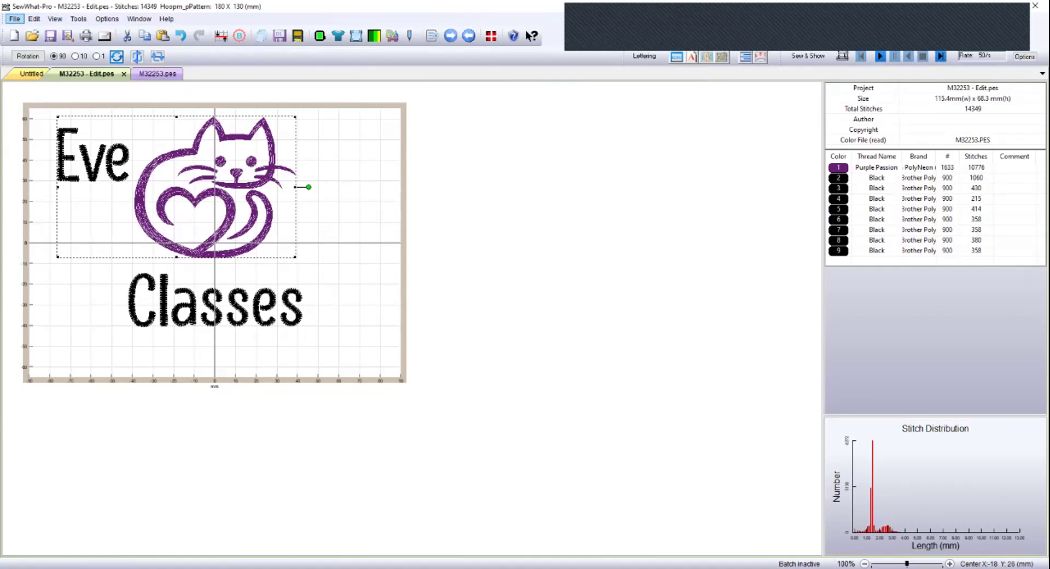
left_click(15, 19)
left_click(32, 55)
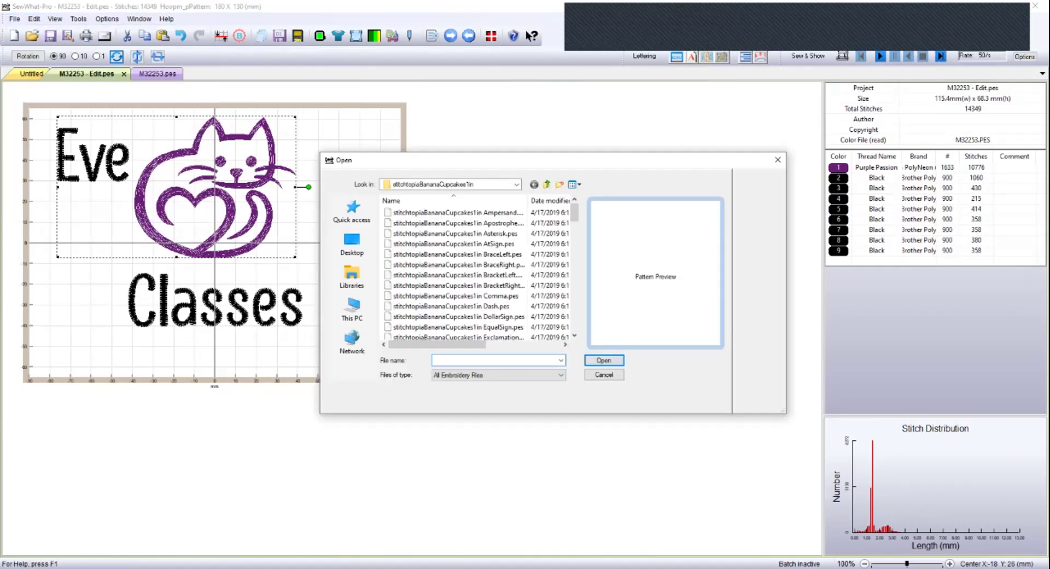
left_click(351, 309)
scroll(438, 328, "down", 2)
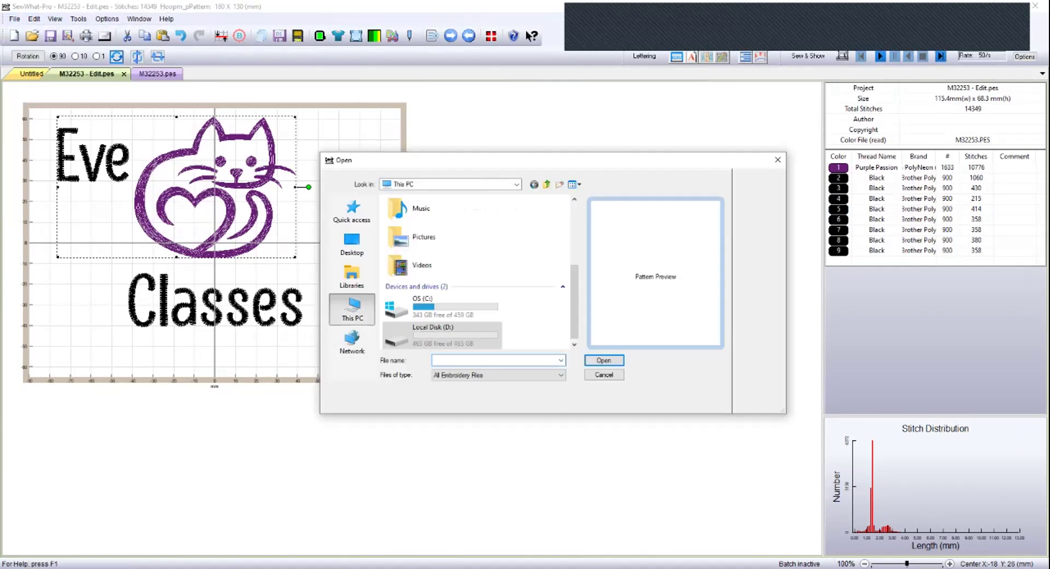
scroll(442, 322, "up", 4)
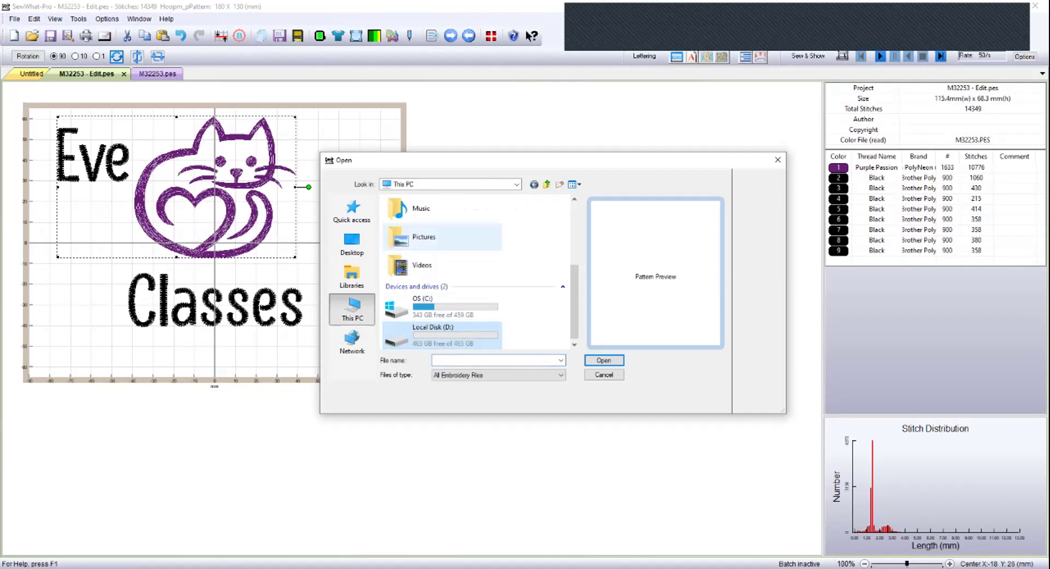
double_click(429, 308)
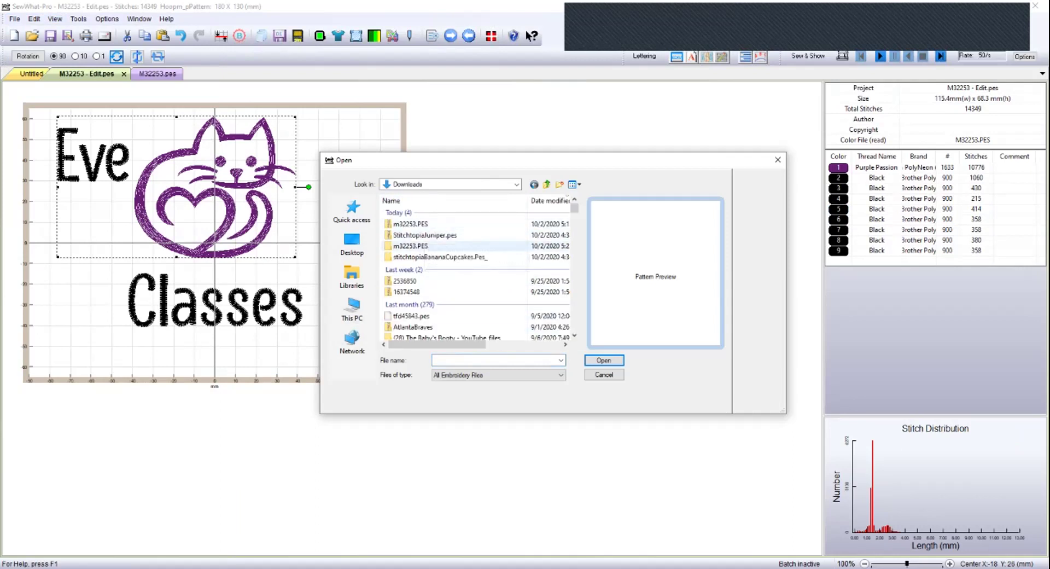
double_click(410, 246)
left_click(410, 223)
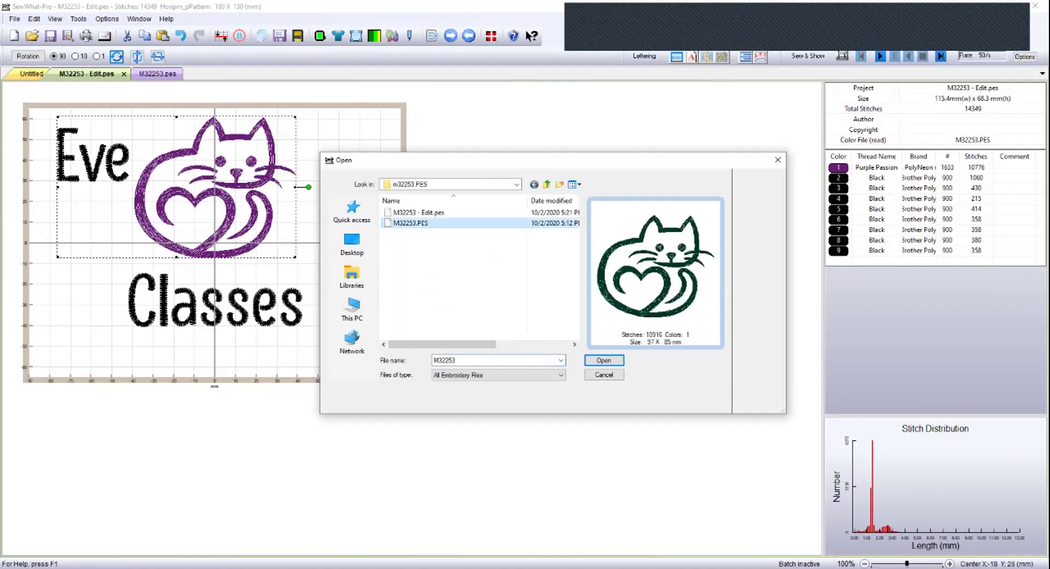
left_click(603, 360)
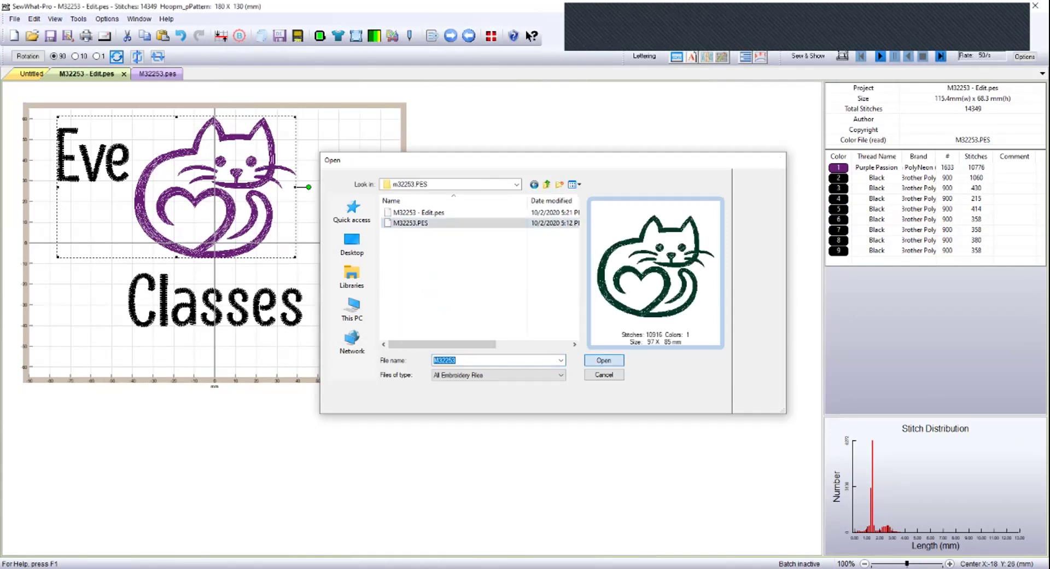
left_click_drag(205, 257, 600, 260)
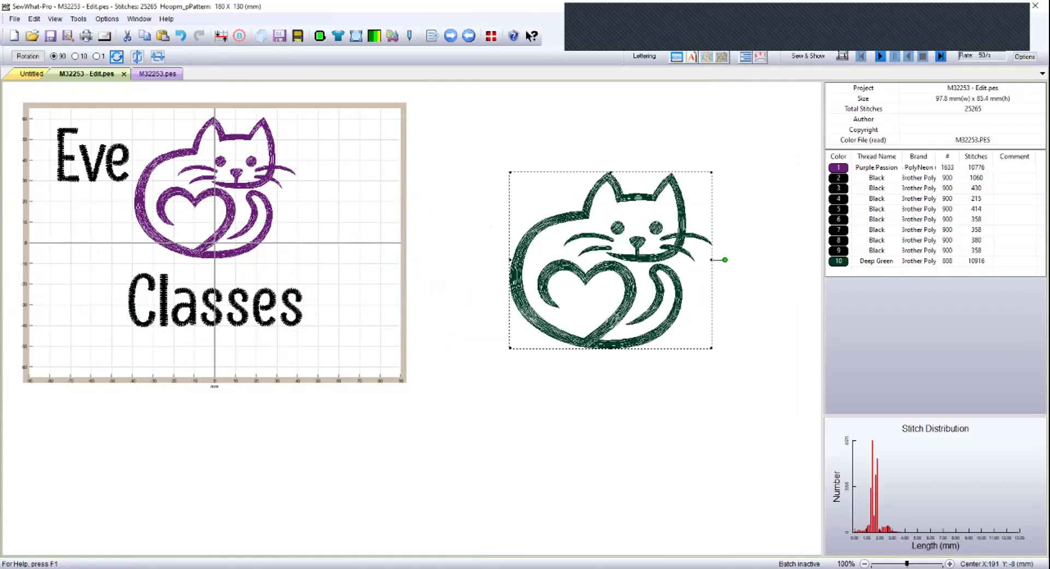
Delete the merged green kitty outside the hoop and select the Classes lettering below the purple kitty.
left_click_drag(600, 259, 624, 246)
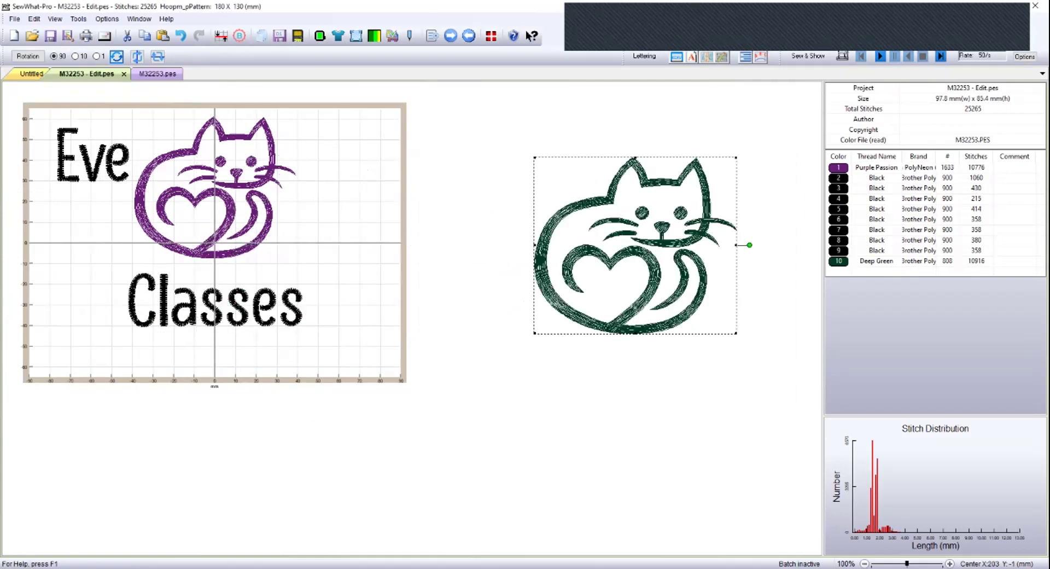
key("Delete")
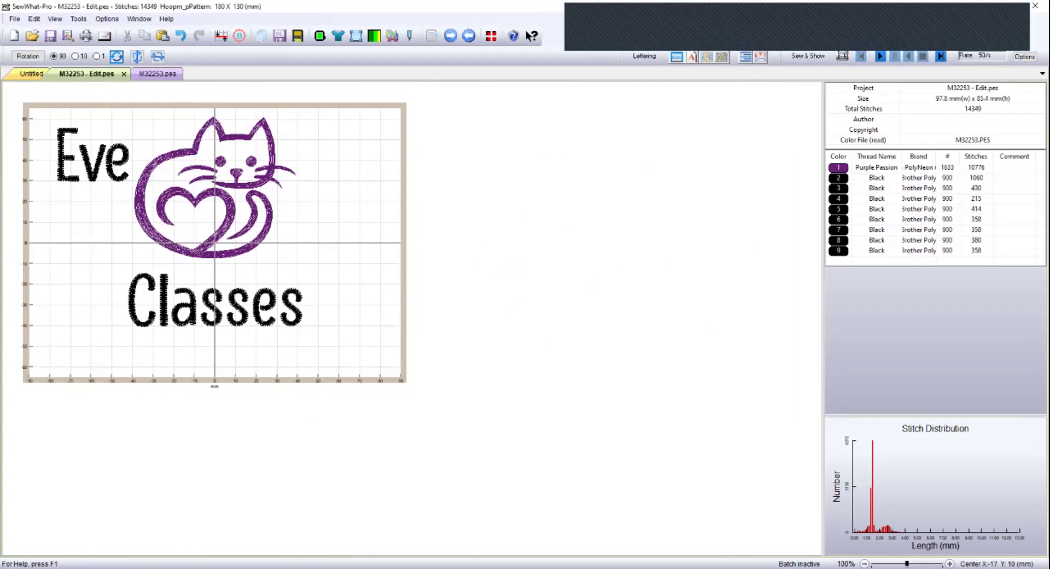
left_click(83, 164)
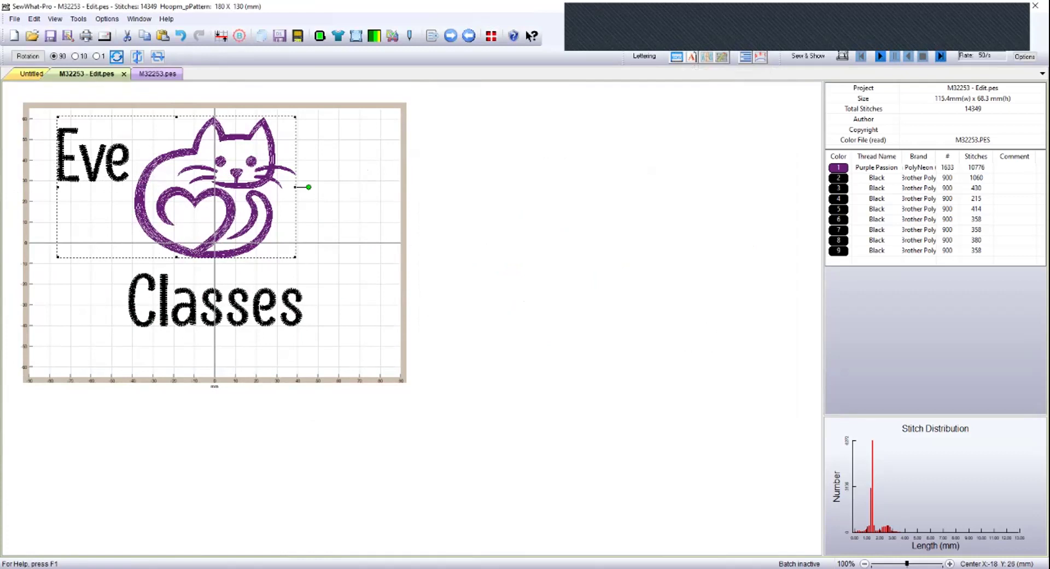
left_click(215, 299)
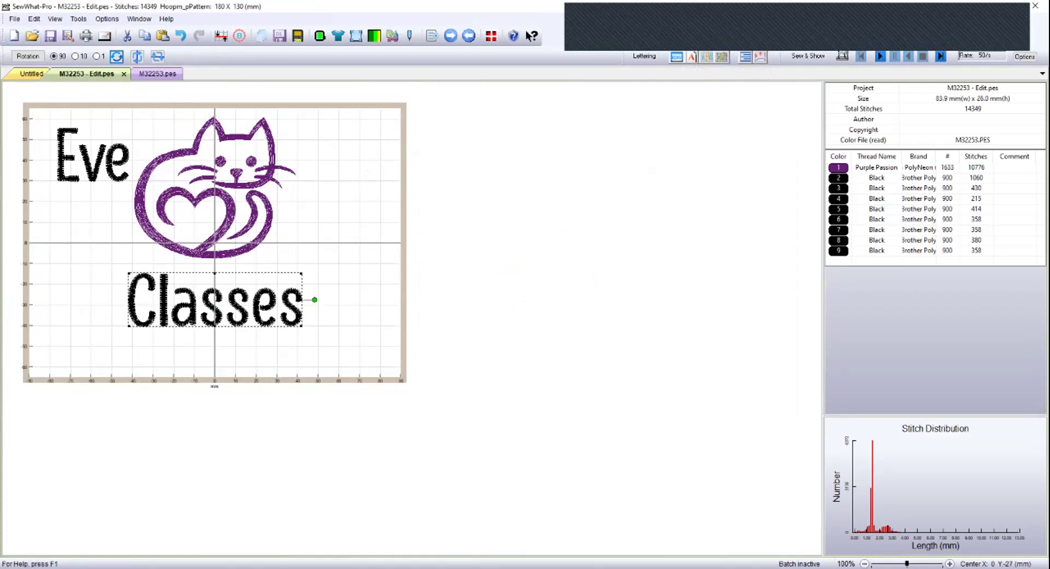
Look over the Sew Lettering settings for TrueType text and close them without adding any lettering.
left_click(107, 19)
key("Left")
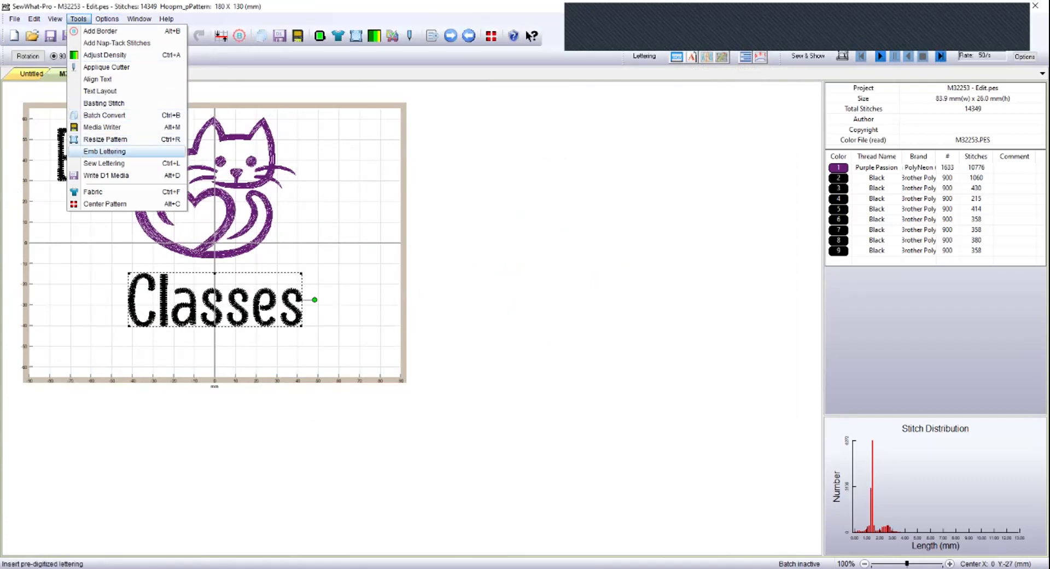
key("Down")
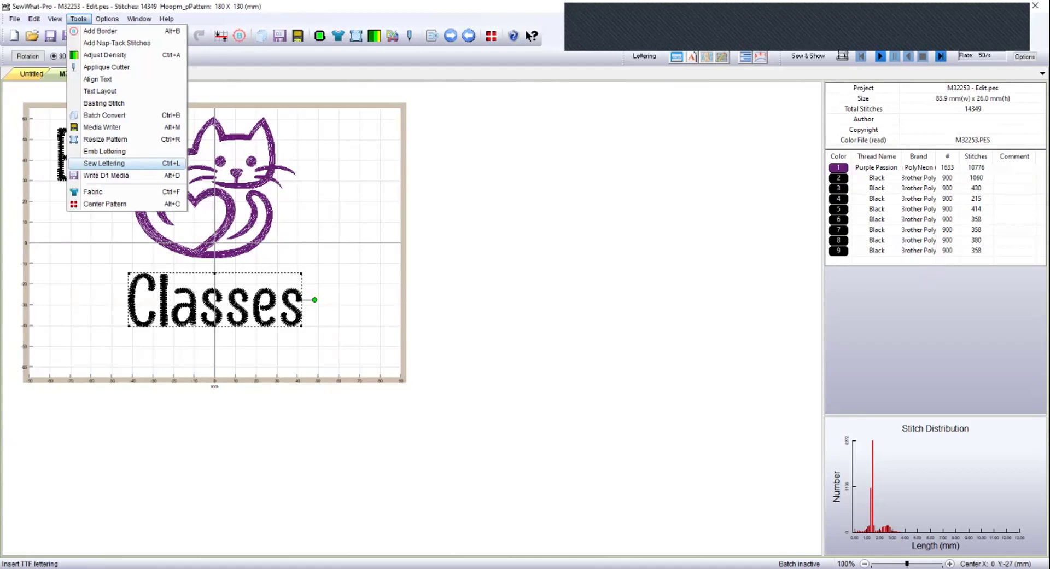
left_click(104, 163)
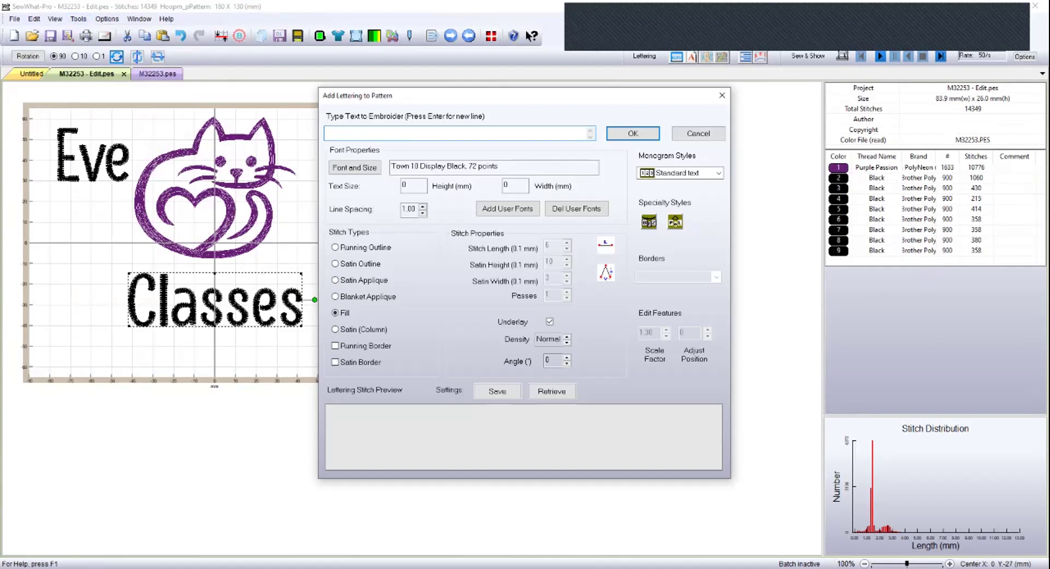
left_click(698, 133)
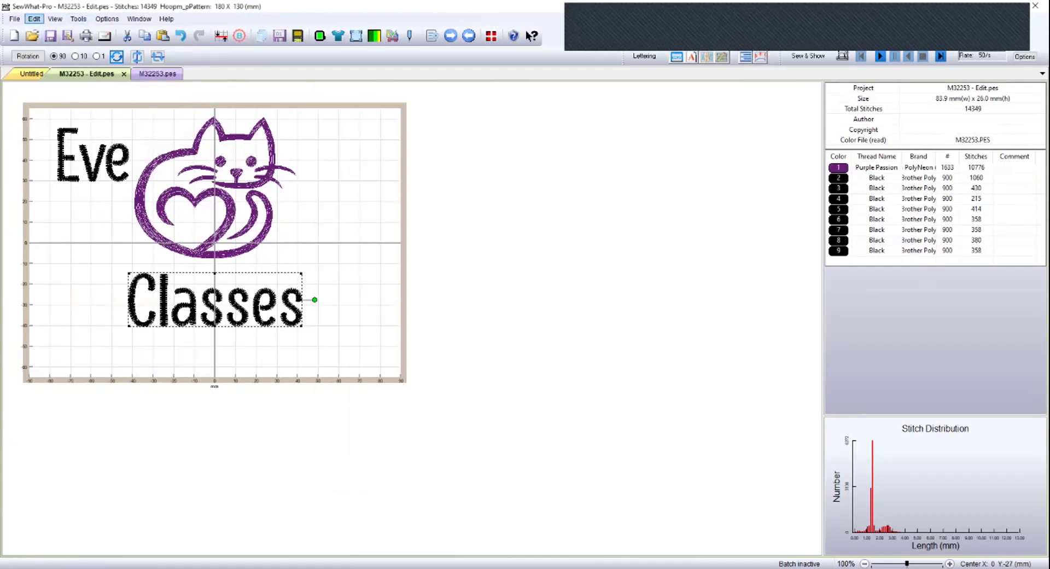
left_click(34, 19)
mouse_move(14, 19)
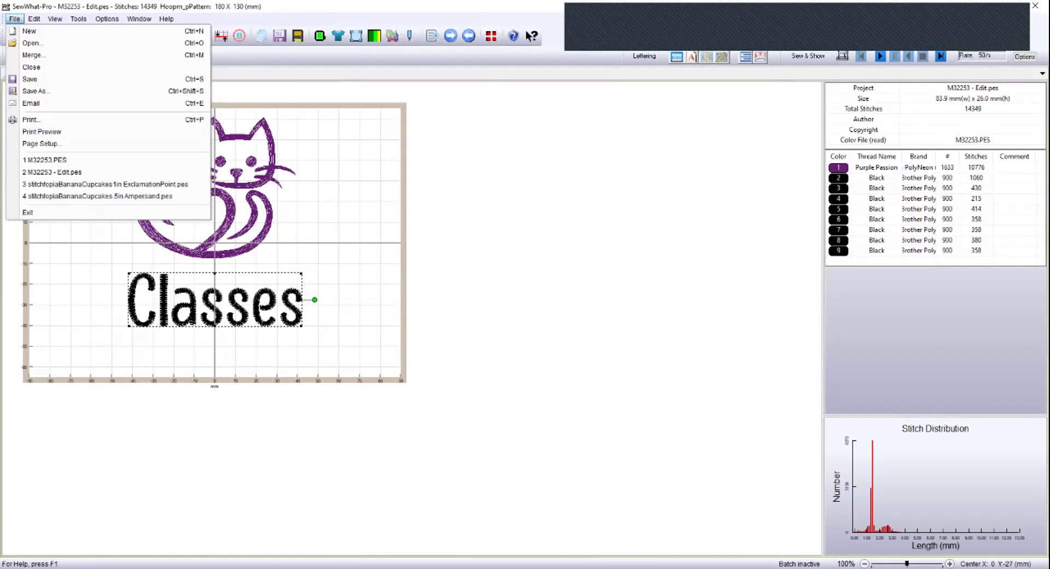
key("Escape")
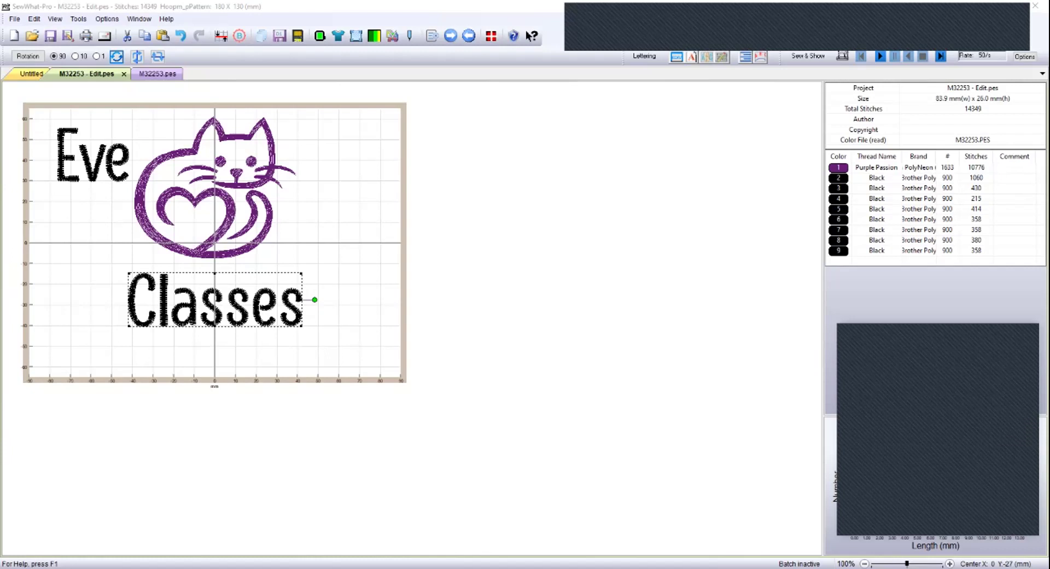
Select the Classes letter threads 3 to 9 and join the threads of the same color starting at thread 3.
left_click(876, 250)
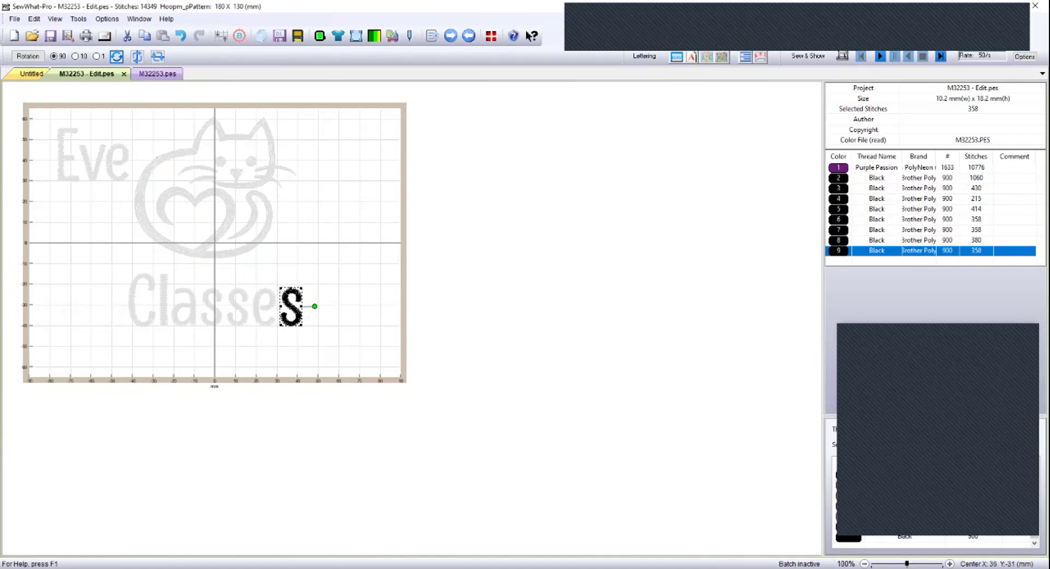
key("shift+Up")
key("shift+Up")
key("shift+Up")
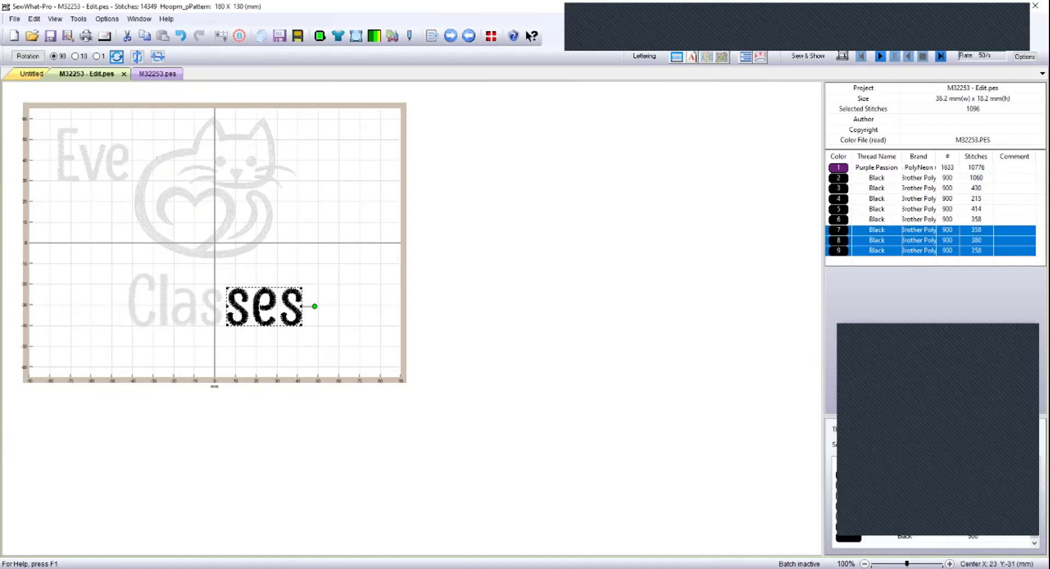
key("shift+Up")
key("shift+Up")
key("shift+Up")
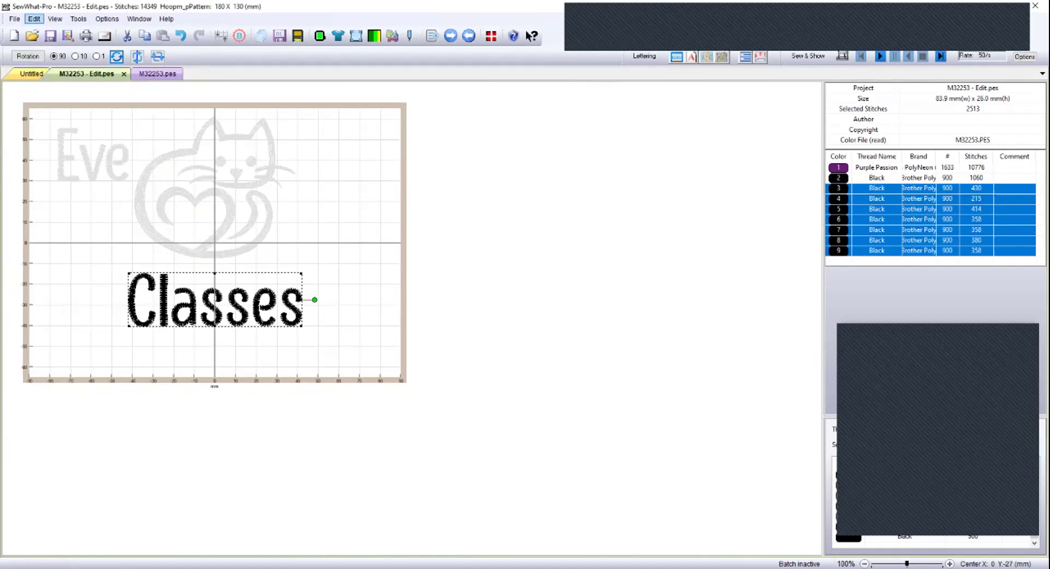
left_click(34, 19)
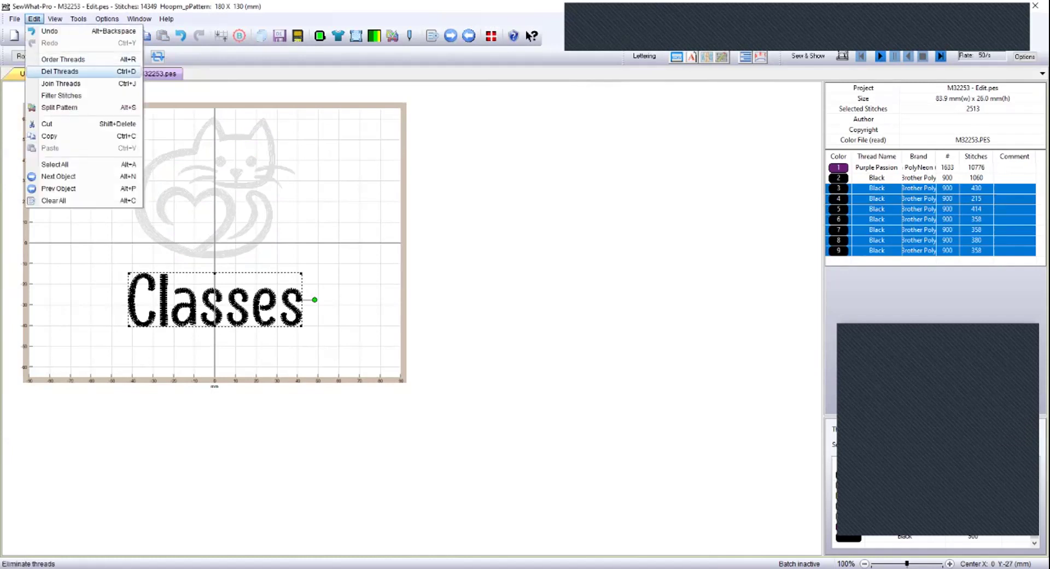
left_click(61, 84)
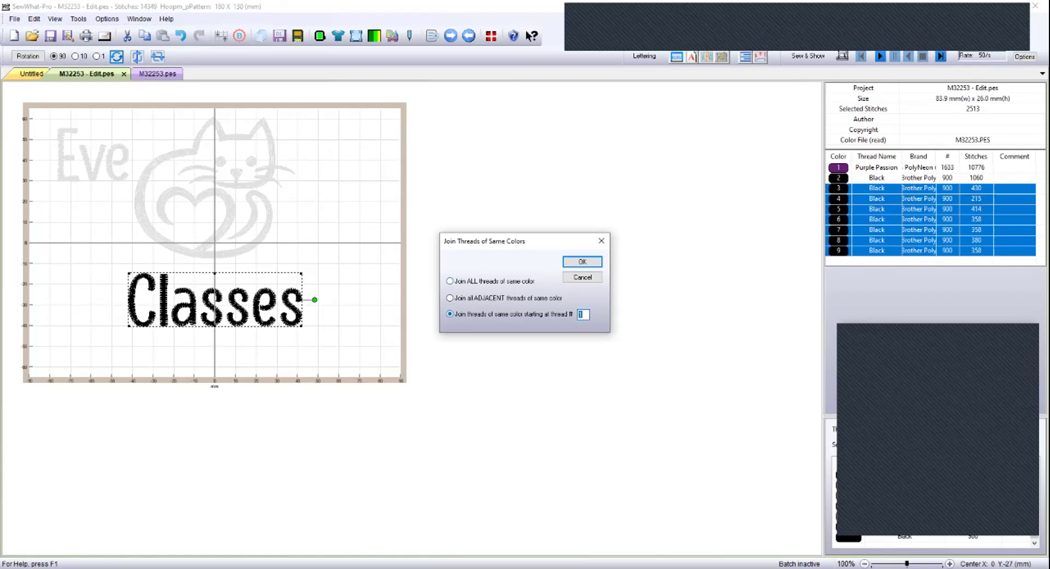
type("3")
key("Return")
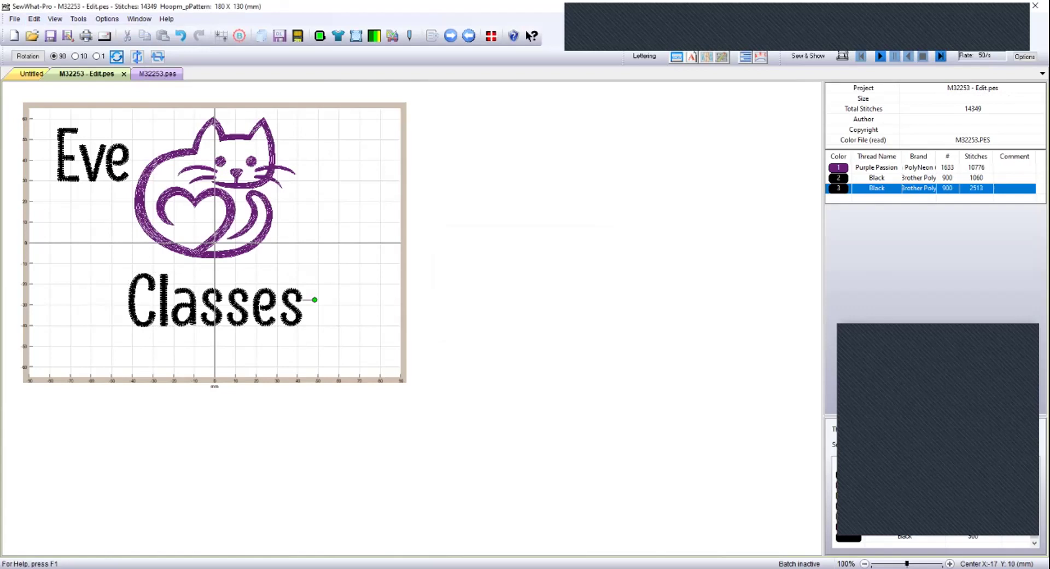
Check the Classes, Eve and kitty threads one by one, and undo the joining of the Classes threads.
left_click(876, 188)
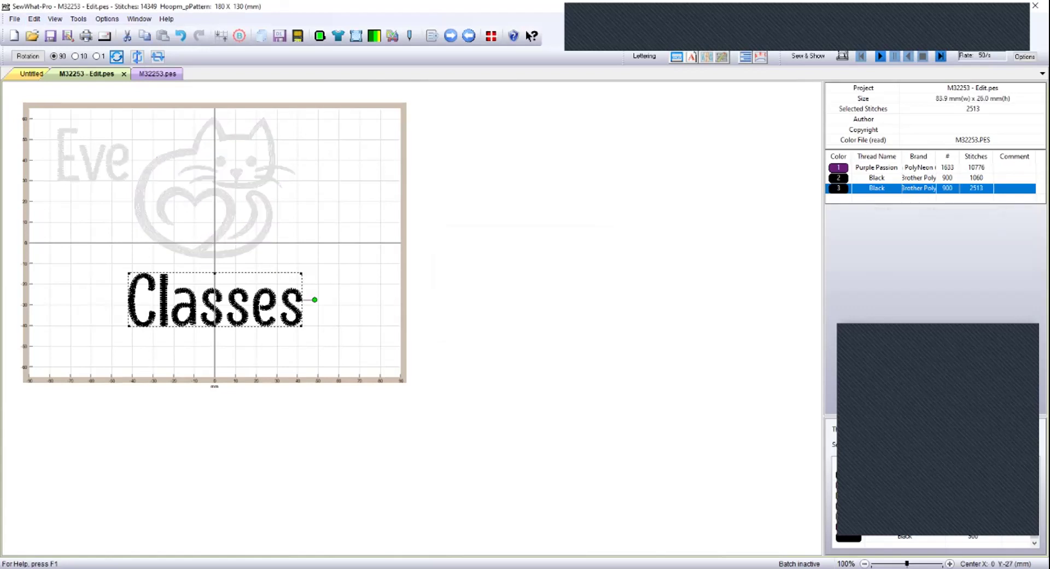
left_click(876, 177)
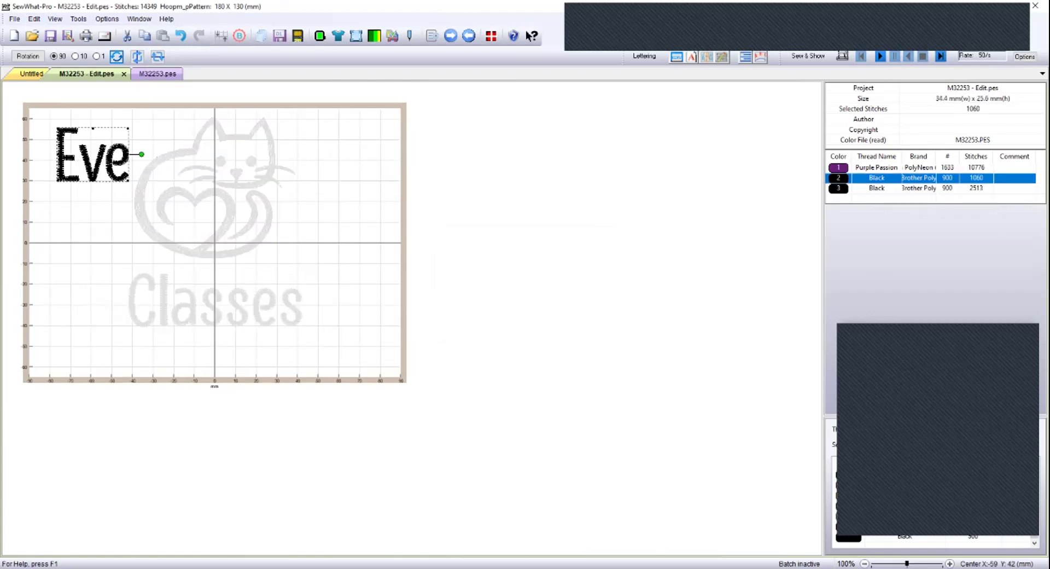
left_click(876, 166)
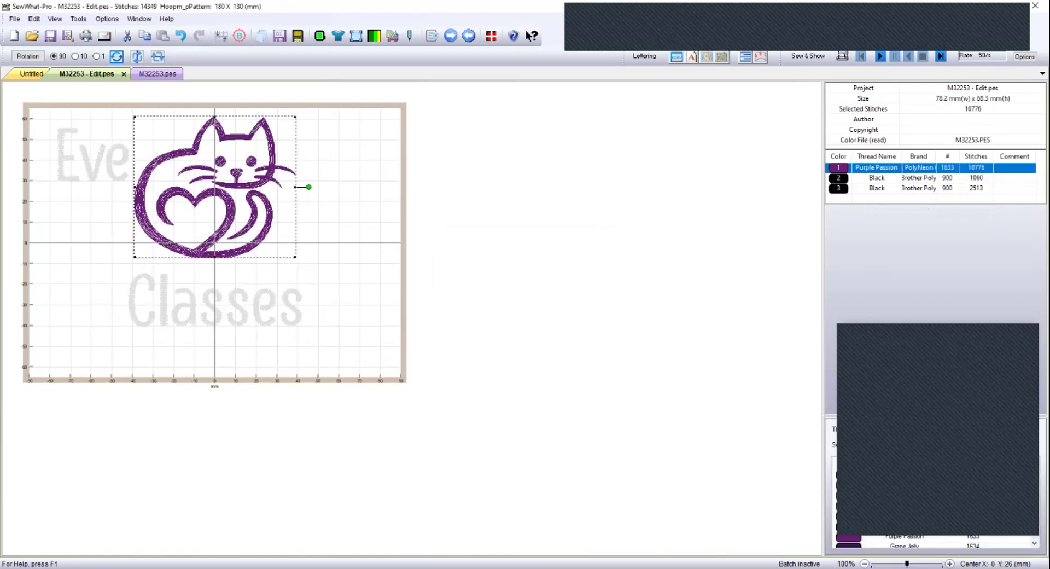
left_click(877, 188)
left_click(181, 36)
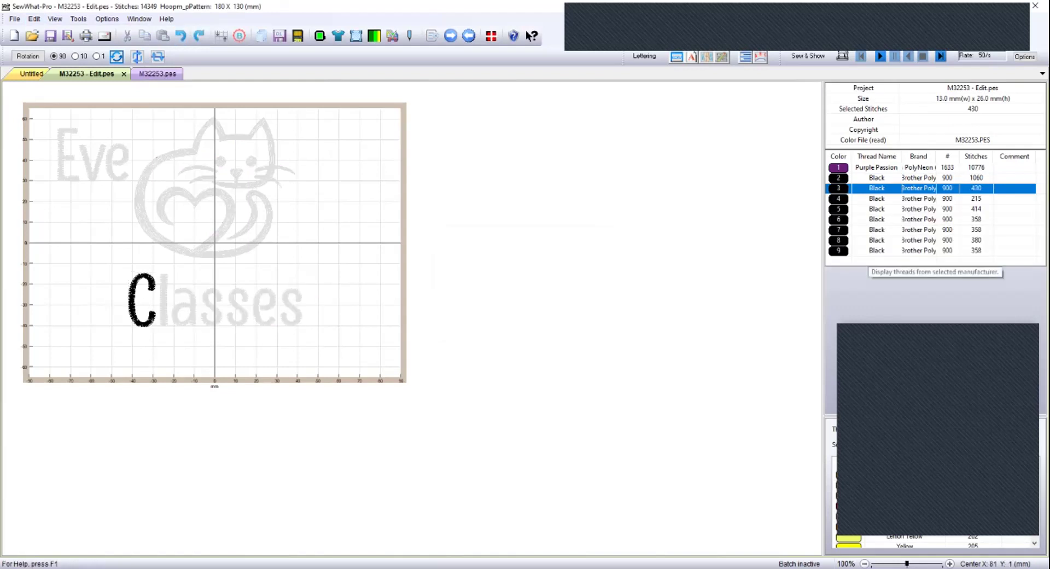
Recolor all the Classes letters, threads 3 to 9, to Brother Poly Light Lilac 810 and clear the selection.
key("shift+Down")
key("shift+Down")
key("shift+Down")
key("shift+Down")
key("shift+Down")
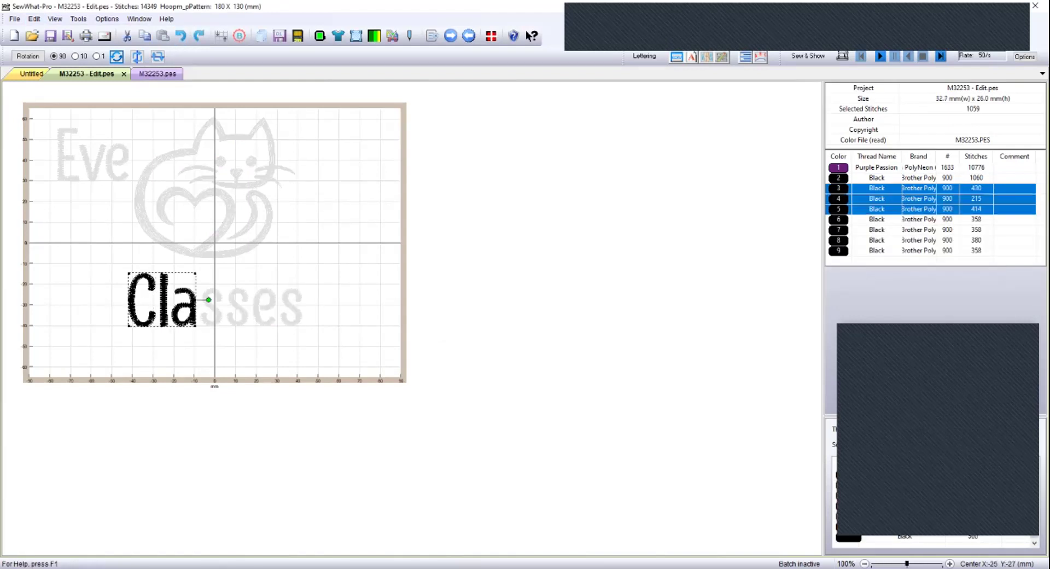
key("shift+Down")
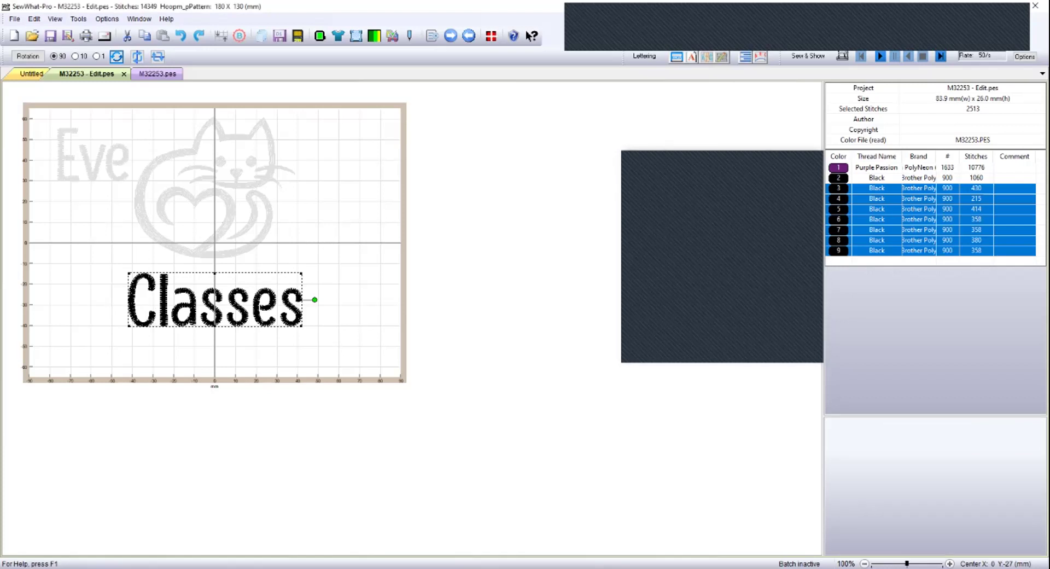
left_click(904, 484)
key("Escape")
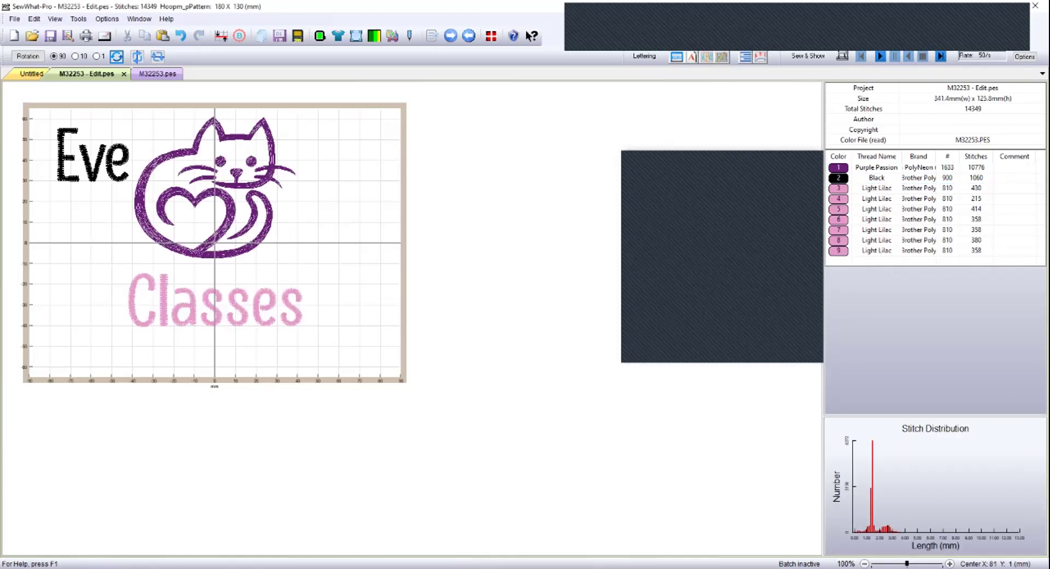
Check the Eve thread and the letter C, and join all adjacent threads of the same color.
left_click(876, 178)
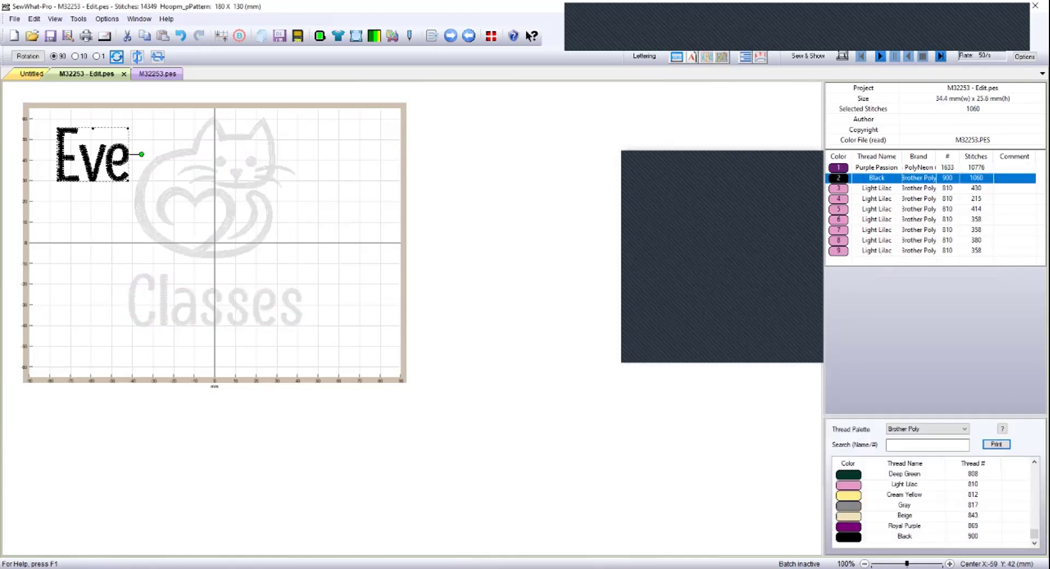
left_click(876, 188)
left_click(34, 19)
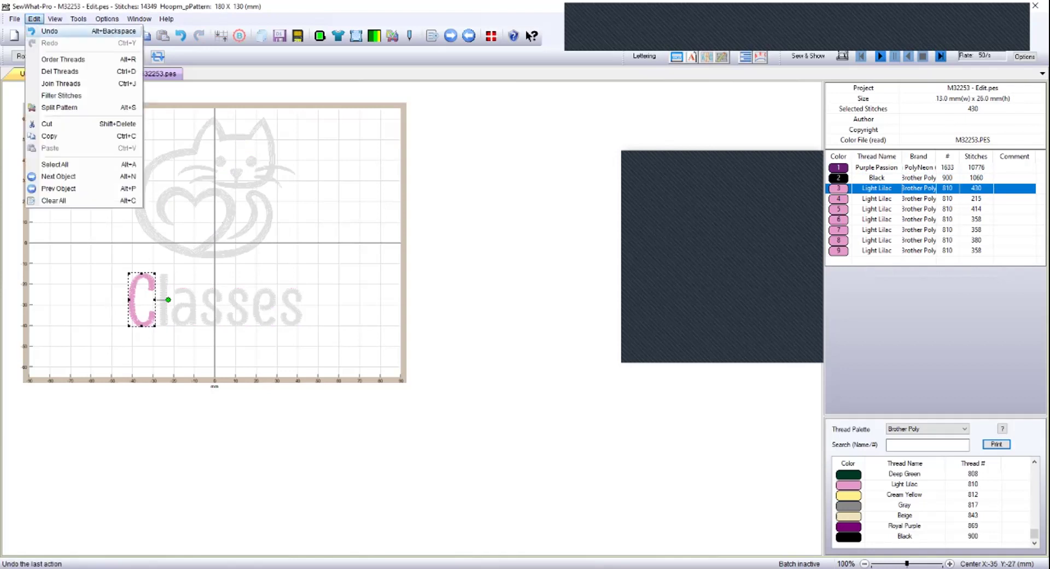
left_click(61, 83)
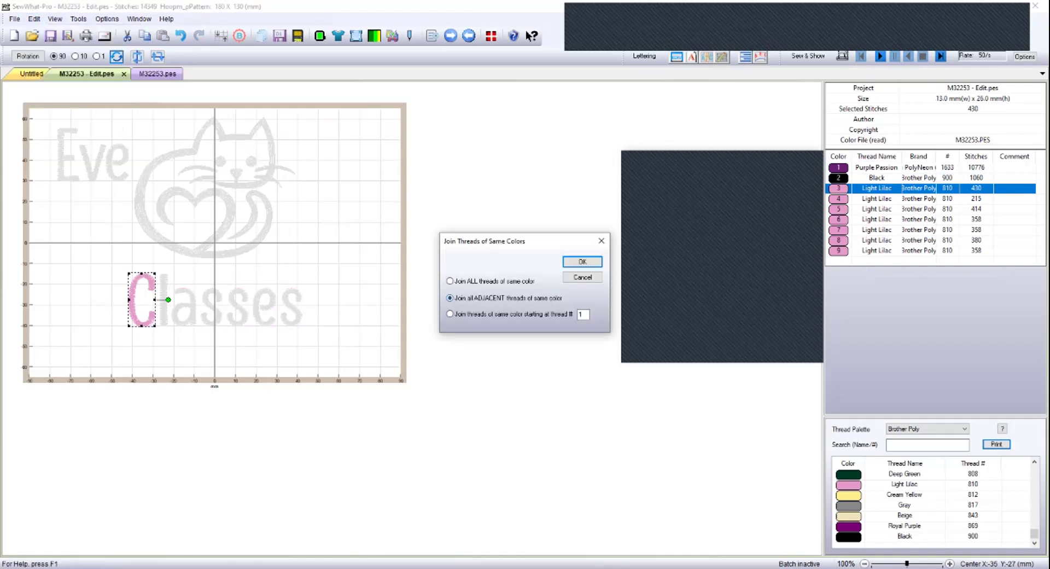
key("Return")
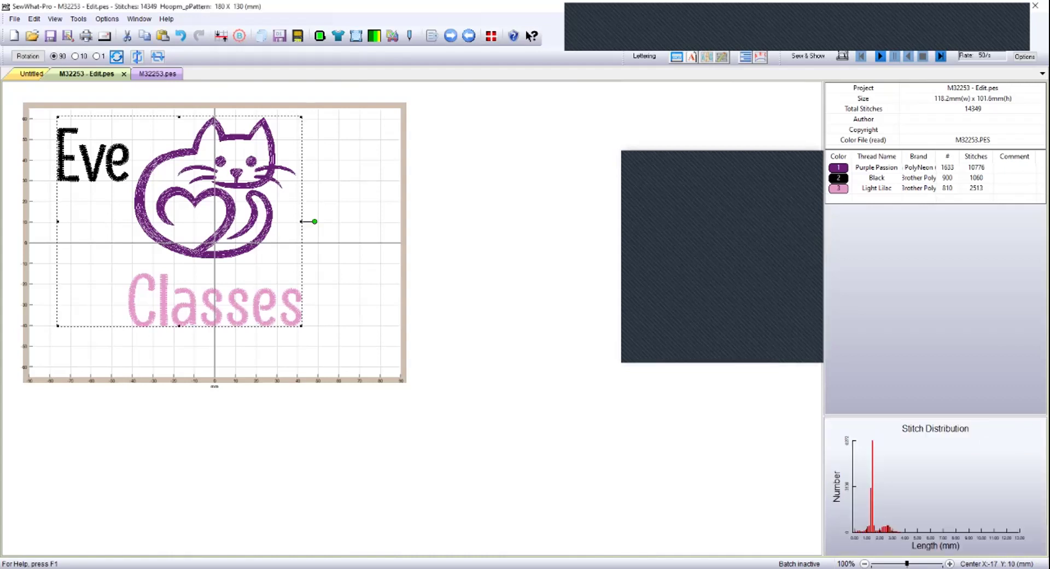
Move the joined Classes lettering onto the kitty, about 18 mm above the hoop centre, and deselect it.
key("ctrl+a")
left_click(876, 187)
mouse_move(215, 299)
left_mouse_down()
mouse_move(294, 307)
mouse_move(224, 311)
left_mouse_up()
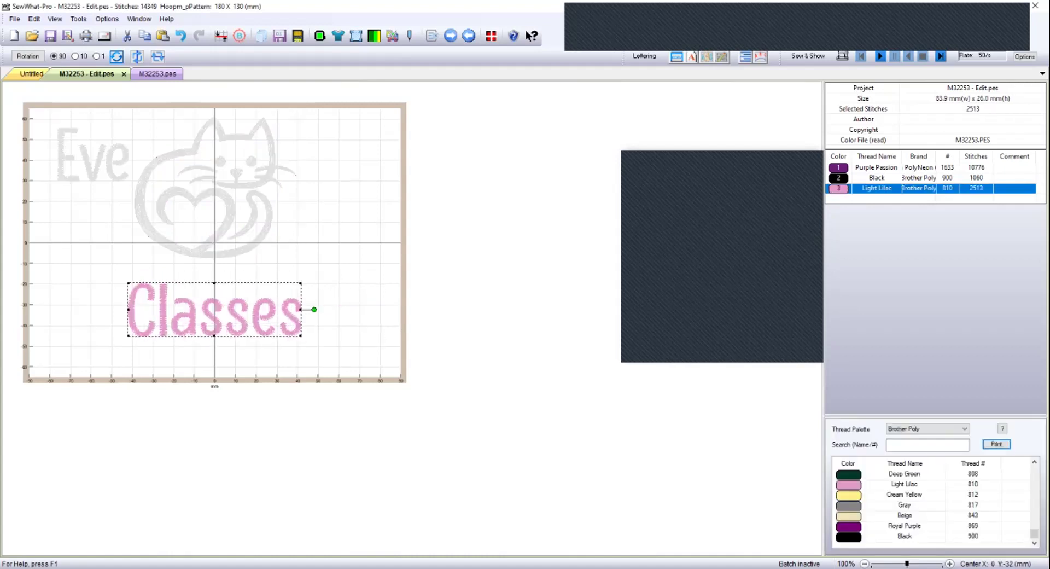
left_click_drag(219, 310, 226, 204)
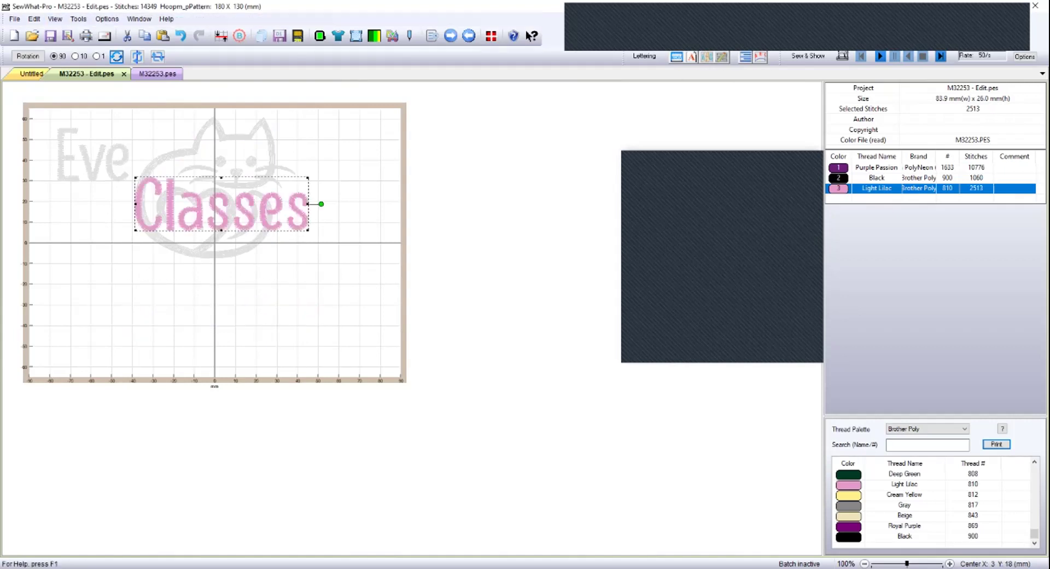
key("Escape")
Add the word Arrow below the kitty from the Banana Cupcakes 1in alphabet, placing the A about 27 mm under the hoop centre.
left_click(677, 57)
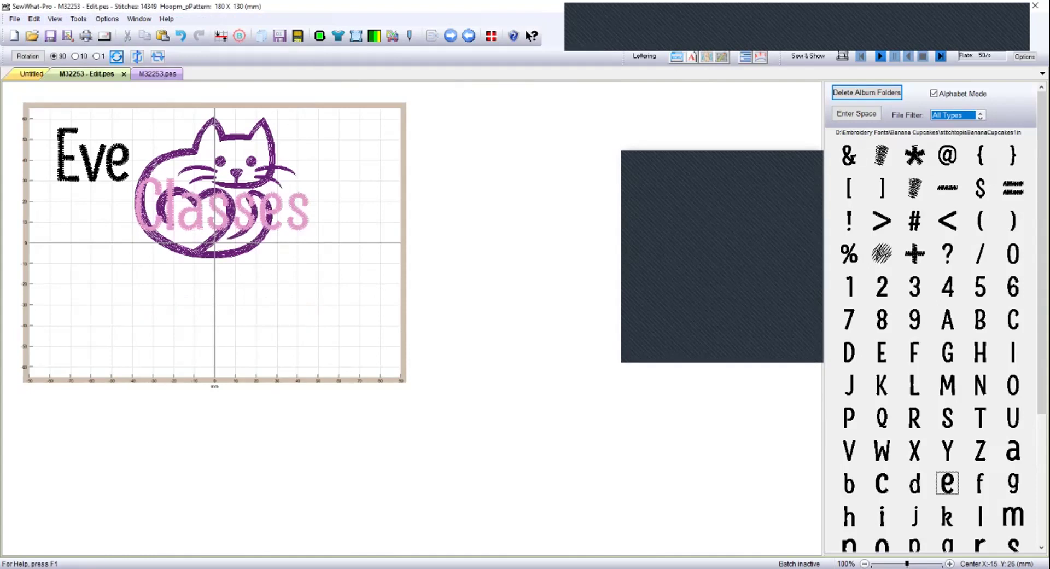
left_click(947, 319)
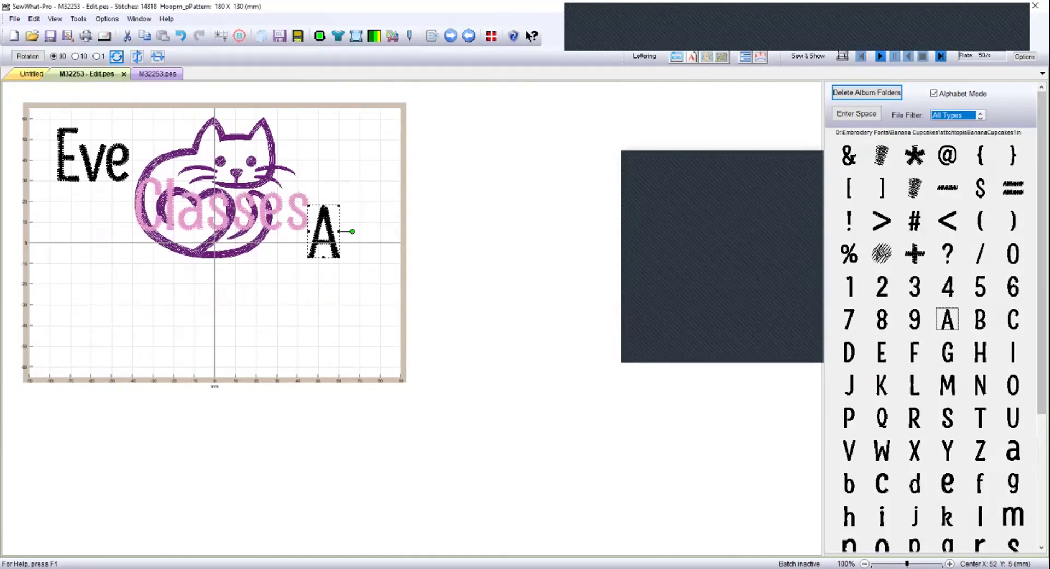
left_click_drag(323, 231, 150, 298)
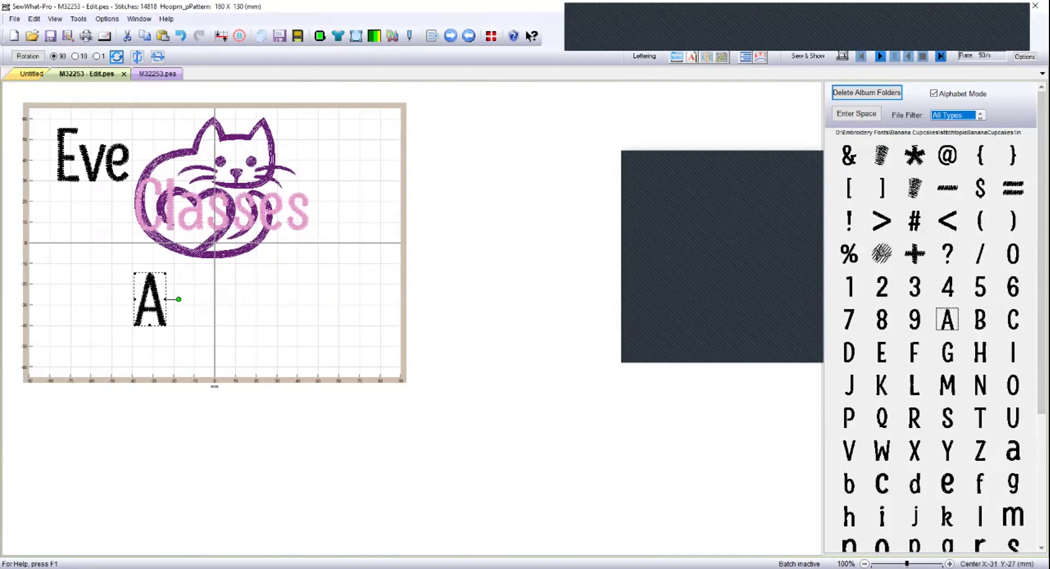
scroll(930, 328, "down", 3)
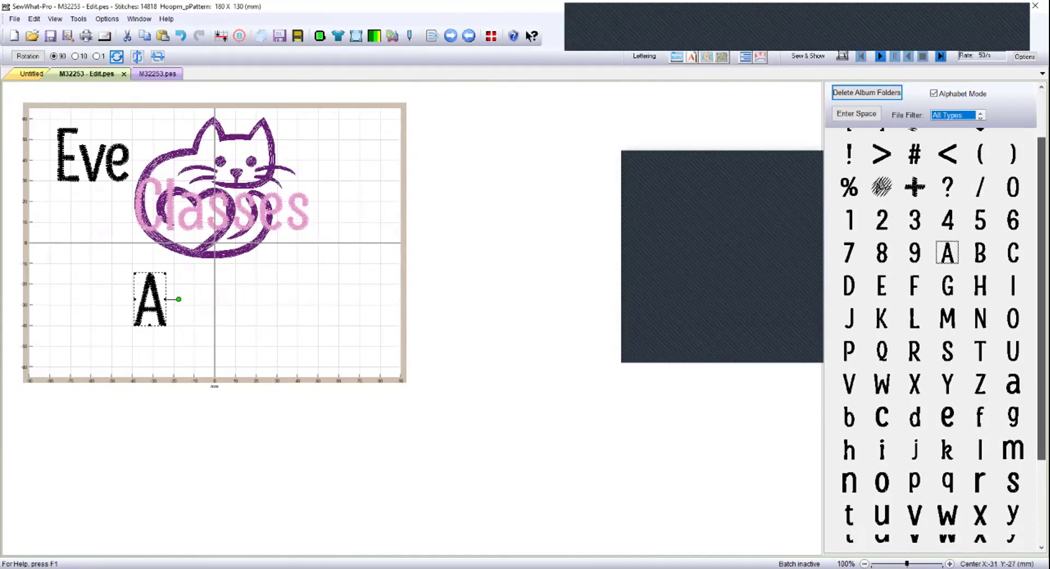
left_click(980, 428)
left_click(979, 428)
left_click(881, 427)
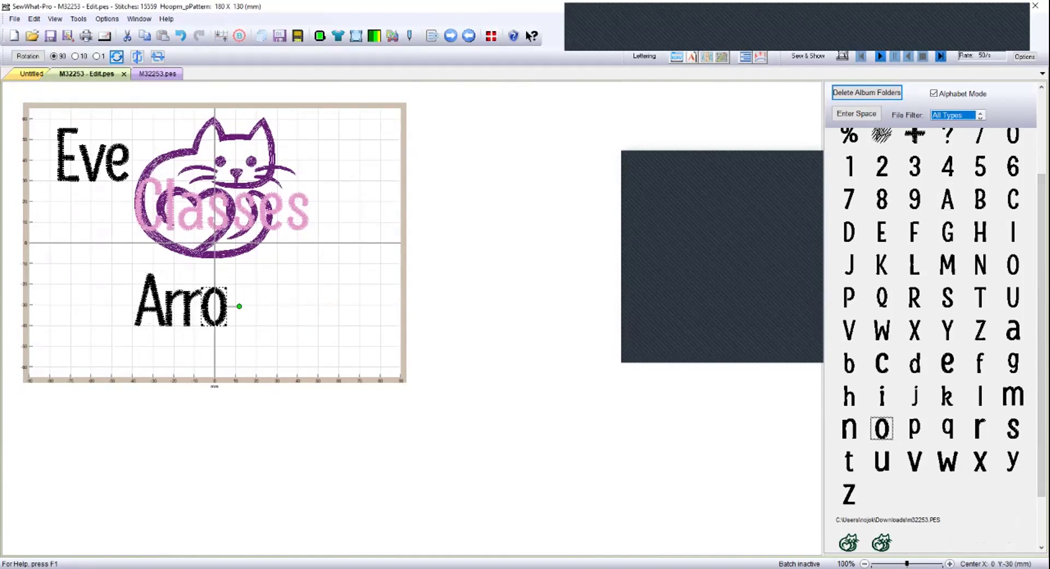
left_click(947, 460)
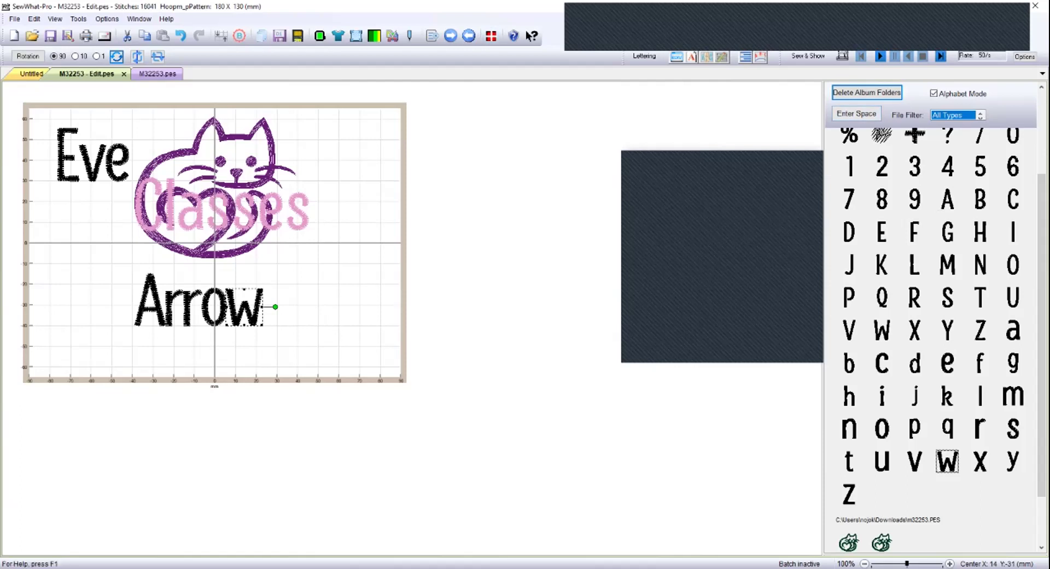
Select the Arrow letters, threads 4 to 8, and center the word horizontally about 31 mm below the hoop center.
left_click(677, 56)
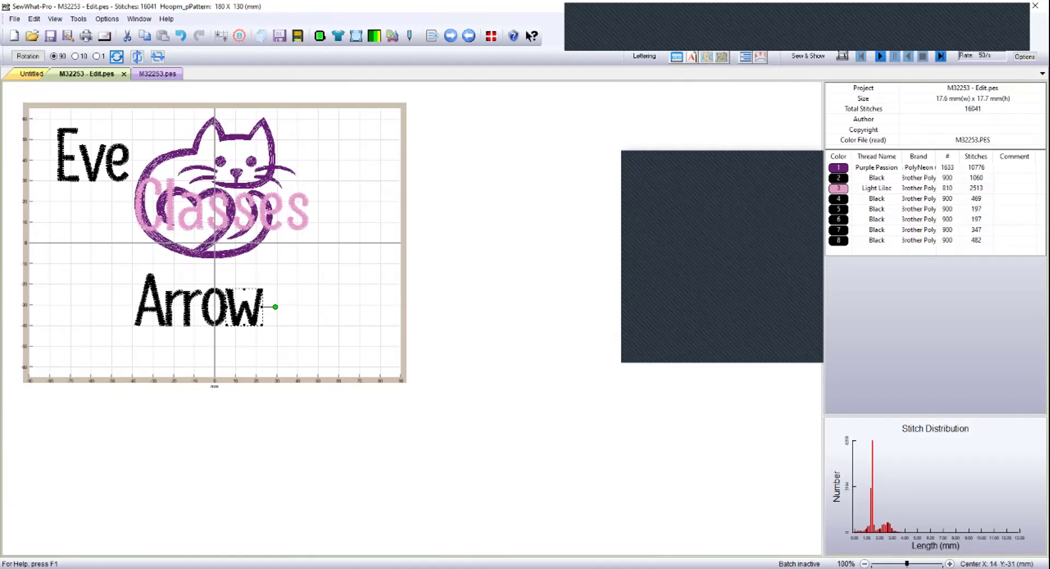
left_click(877, 240)
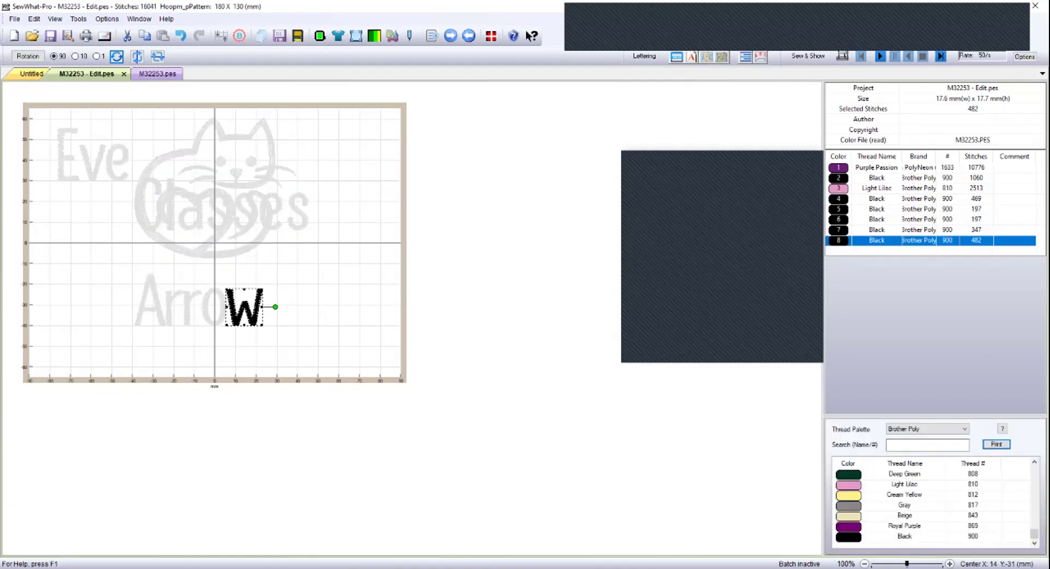
key("shift+Up")
key("shift+Up")
key("shift+Up")
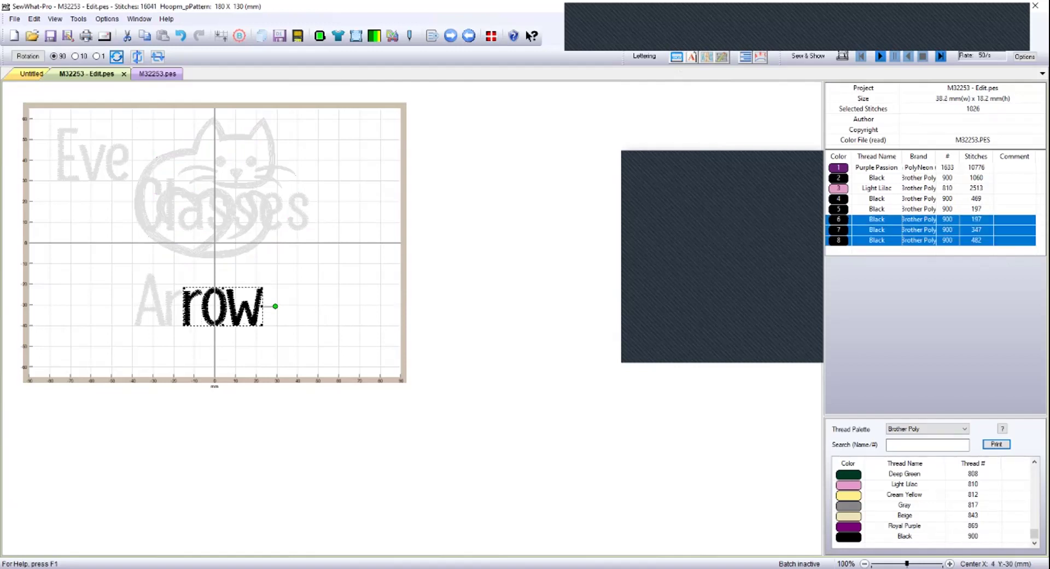
key("shift+Up")
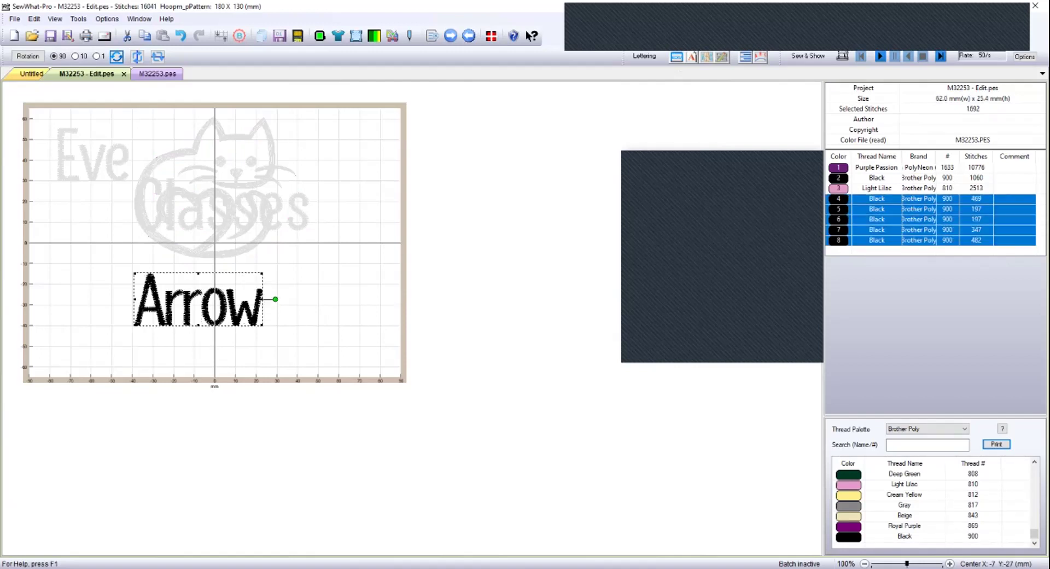
key("Right")
key("Right")
key("Down")
key("Down")
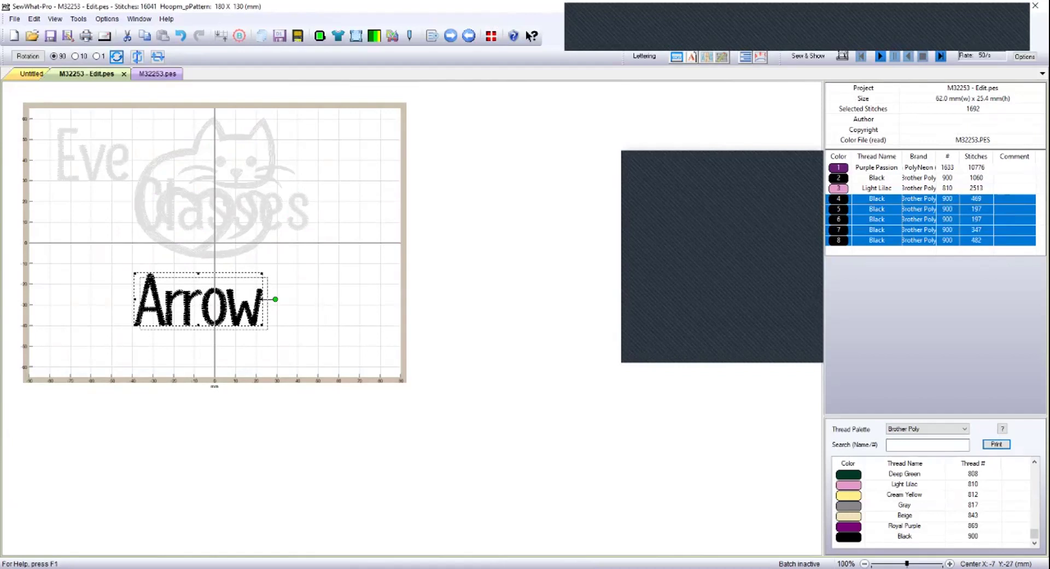
key("Right")
key("Right")
key("Down")
key("Down")
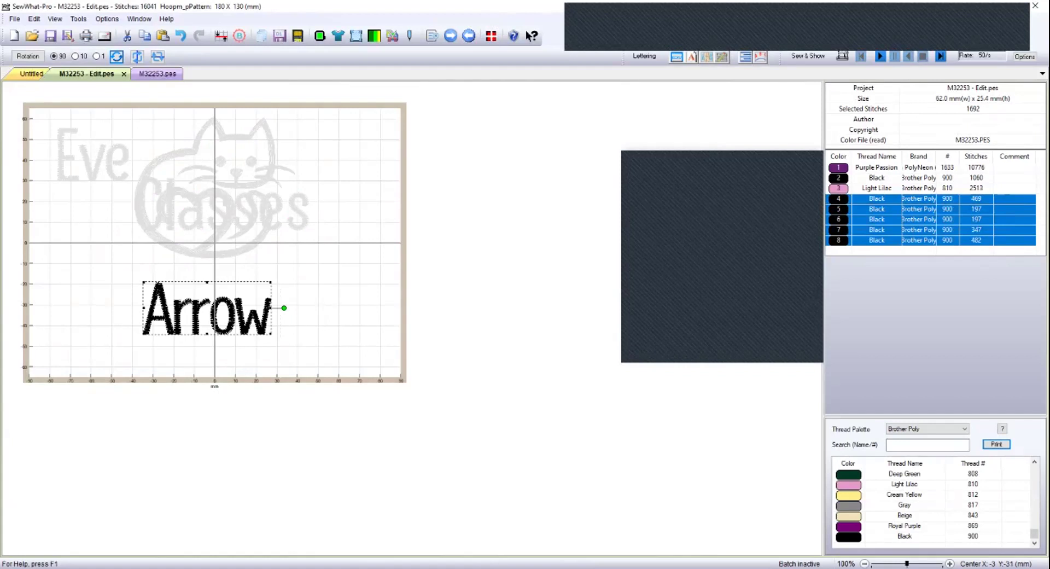
key("Right")
key("Right")
key("Right")
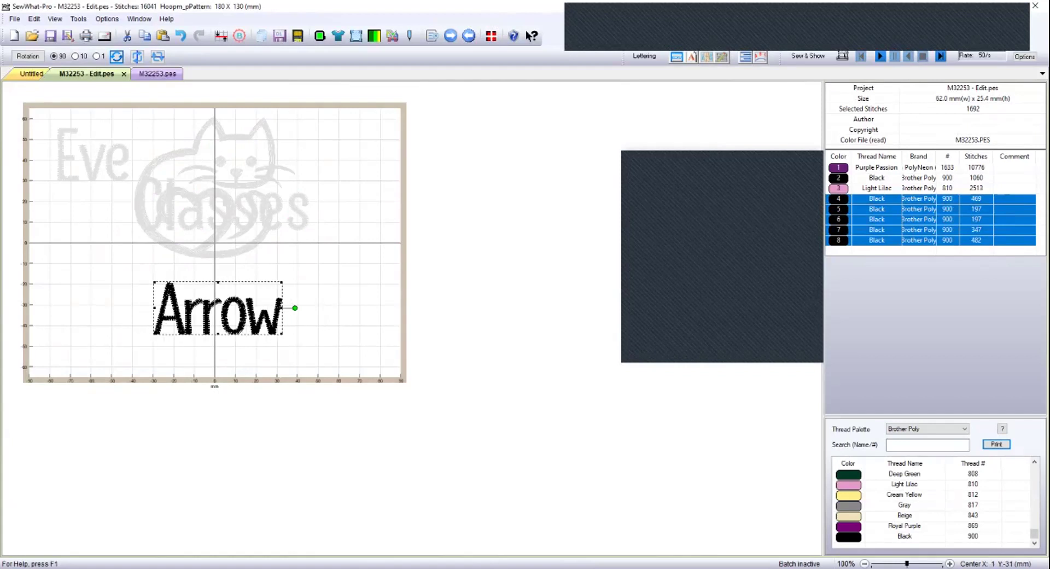
key("Right")
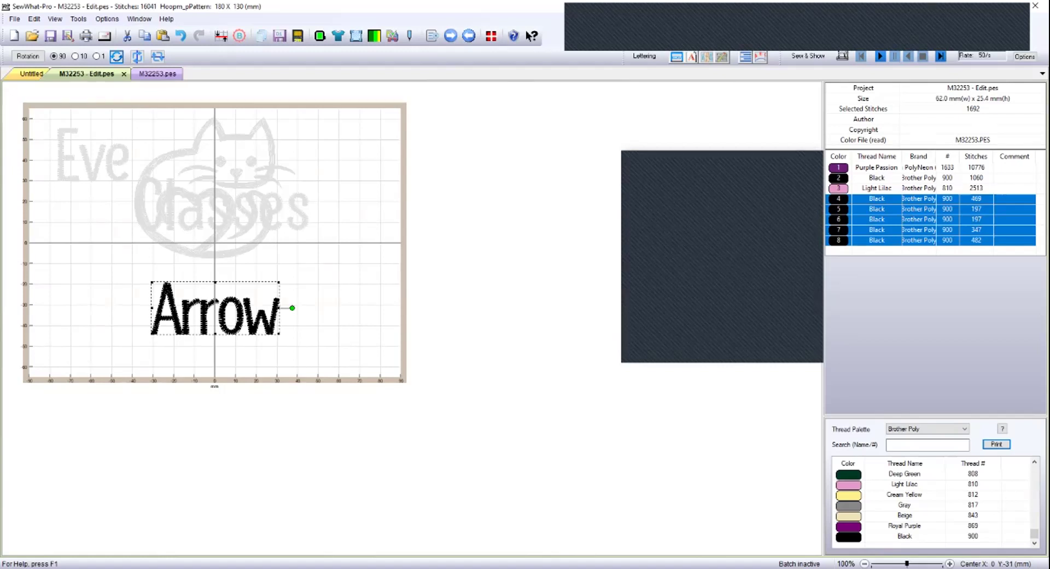
Try Brother Poly Cream Yellow 812 and Light Lilac 810 on the Arrow letters, return them to Black 900, and clear the selection.
left_click(904, 495)
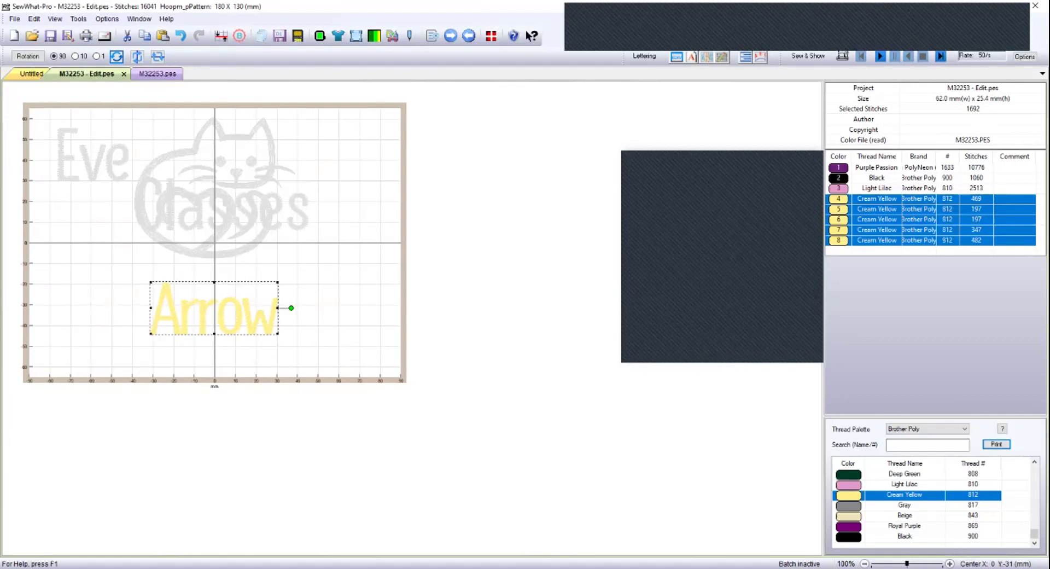
key("Down")
left_click(905, 484)
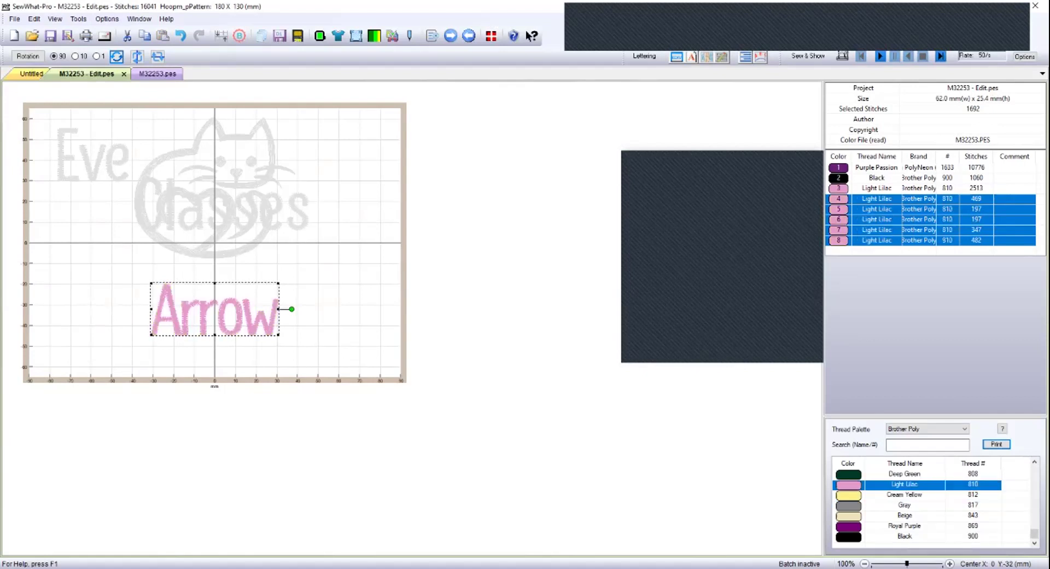
left_click(904, 536)
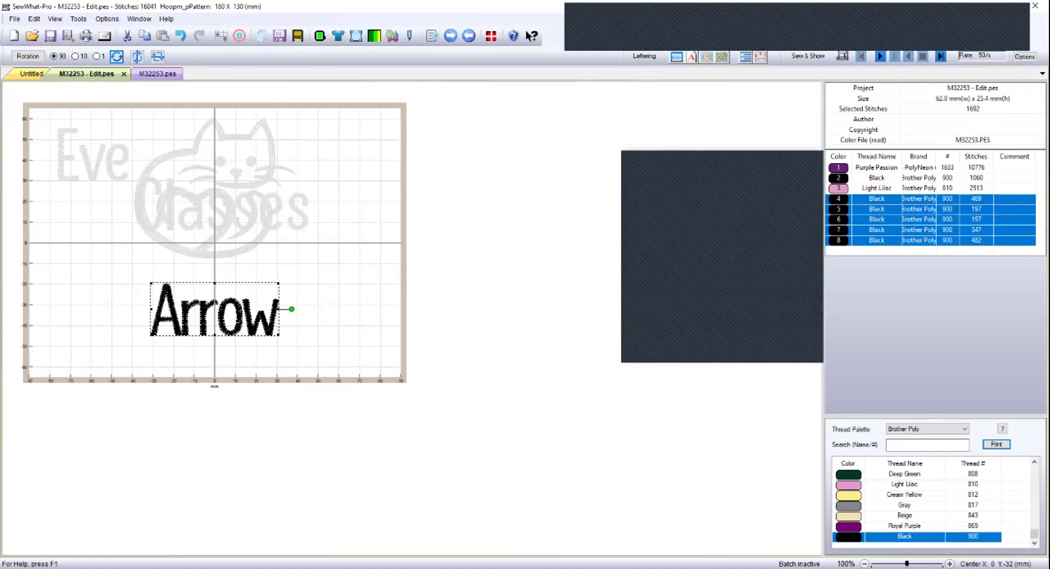
key("Escape")
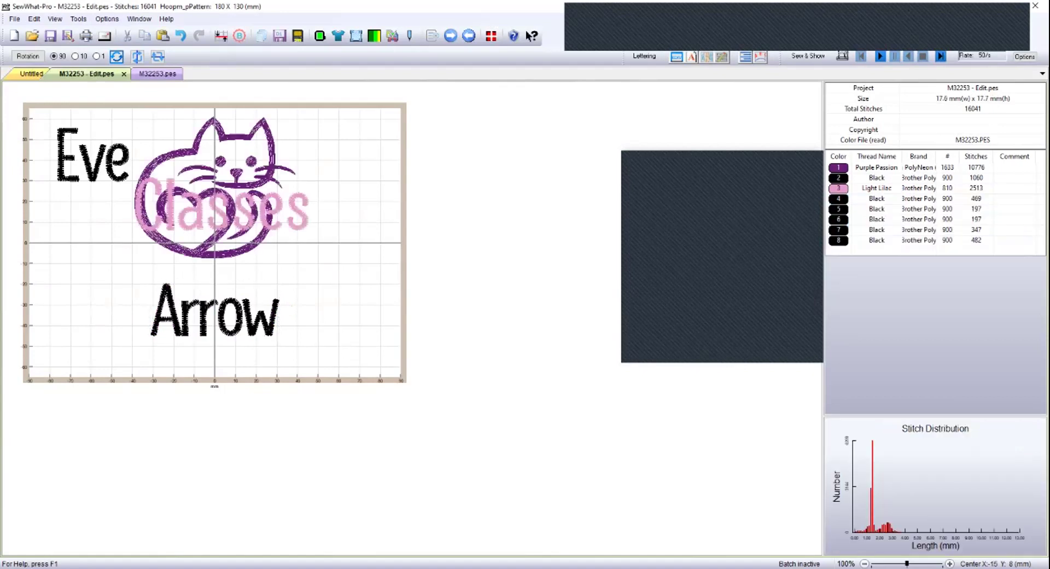
Move the Classes lettering below the kitty, centered horizontally about 14 mm under the hoop center.
left_click(183, 189)
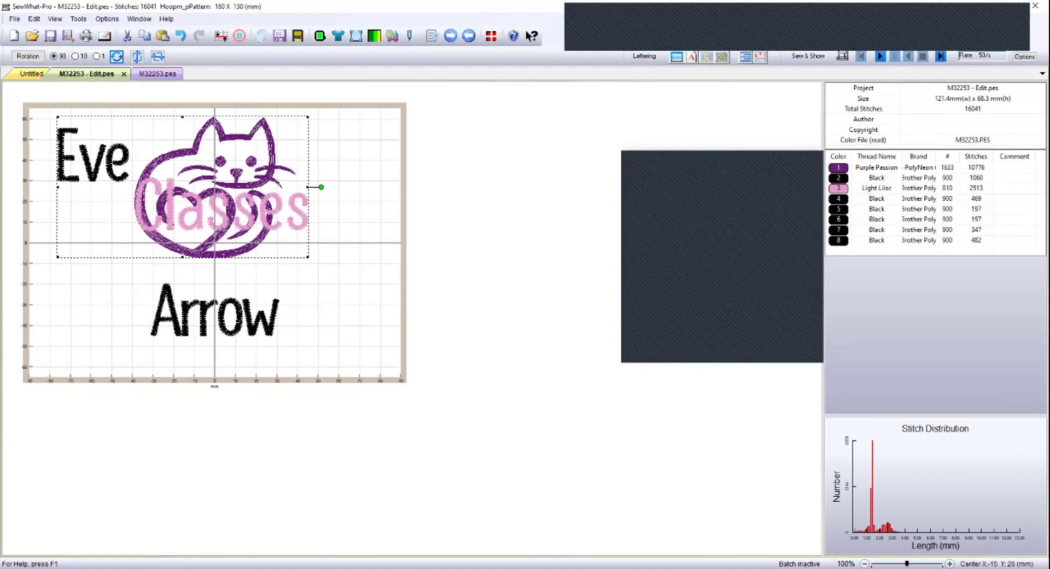
left_click(219, 207)
left_click_drag(219, 206, 213, 274)
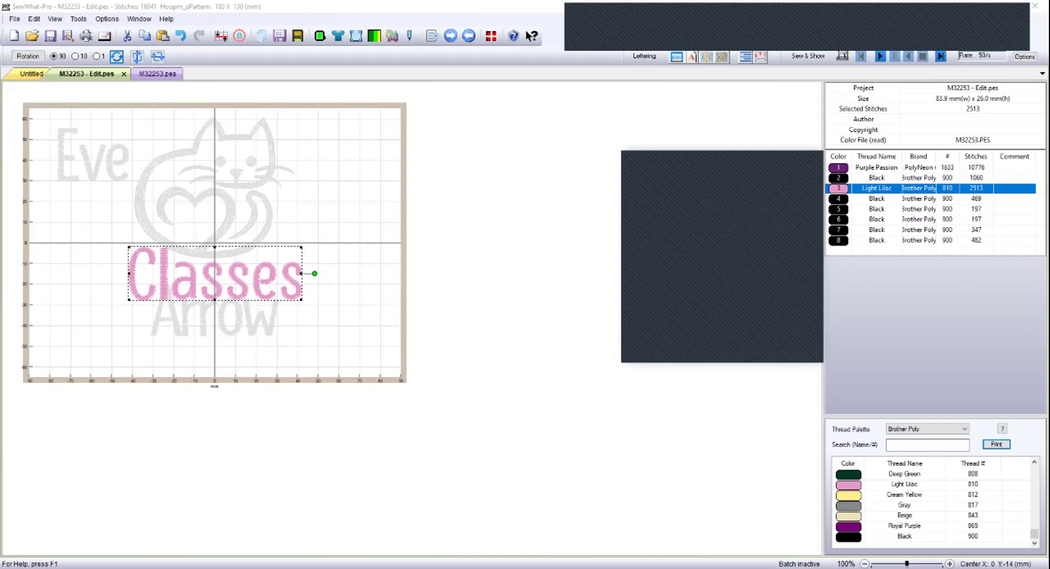
Open the print preview of the edited kitty design.
key("alt")
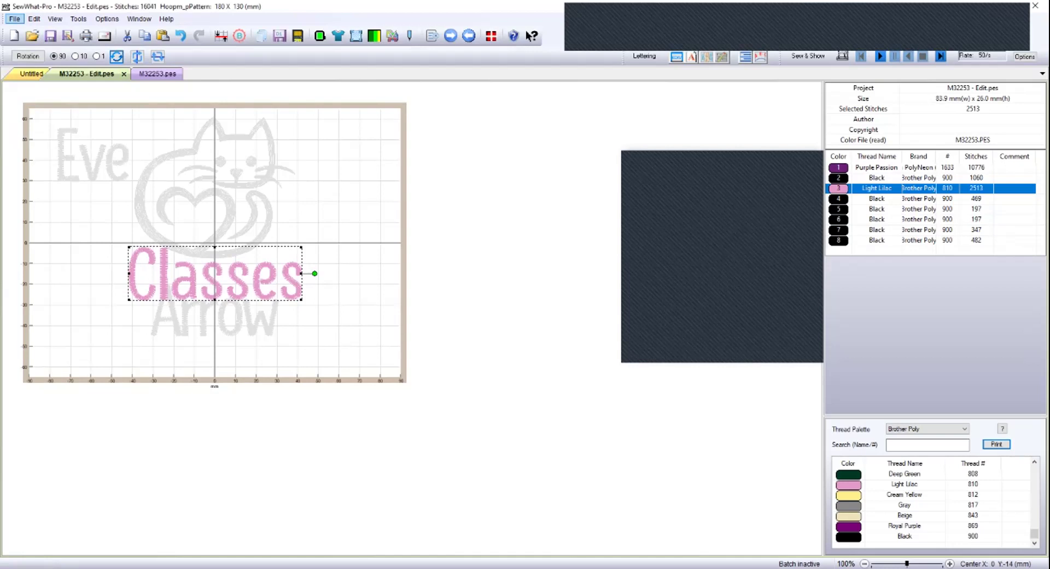
key("f")
key("Down")
key("Down")
key("Down")
key("Down")
key("Down")
key("Down")
key("Down")
key("Down")
key("Down")
key("Return")
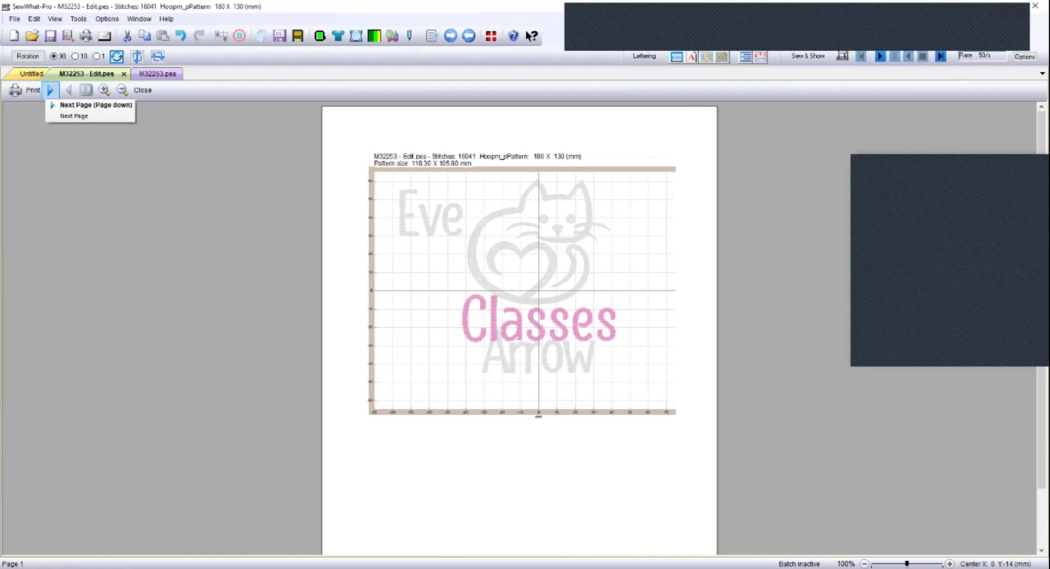
Page through the printout's thread list, individual thread stops and stitch distribution, and close the preview.
left_click(50, 89)
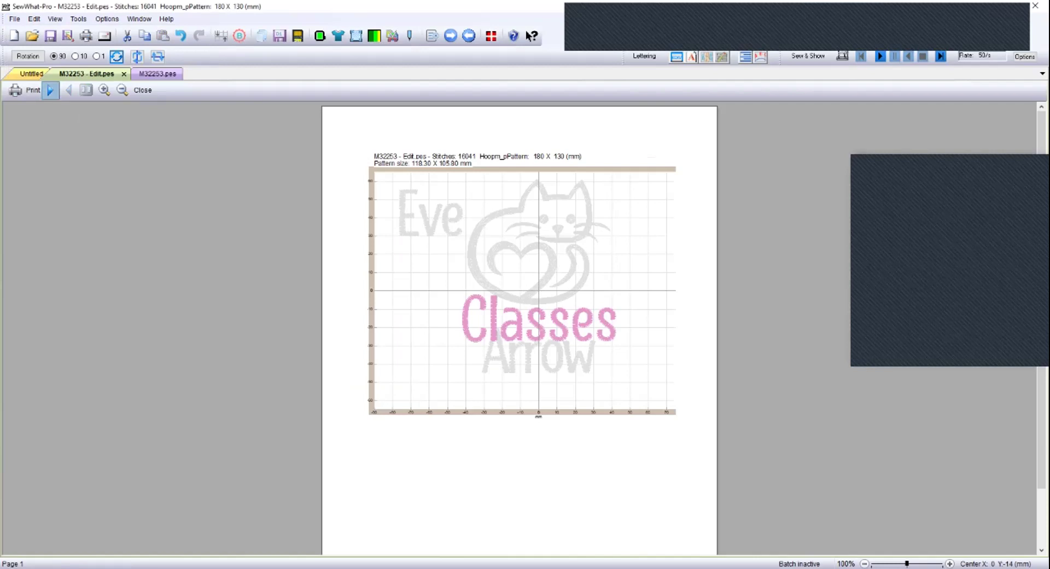
left_click(49, 90)
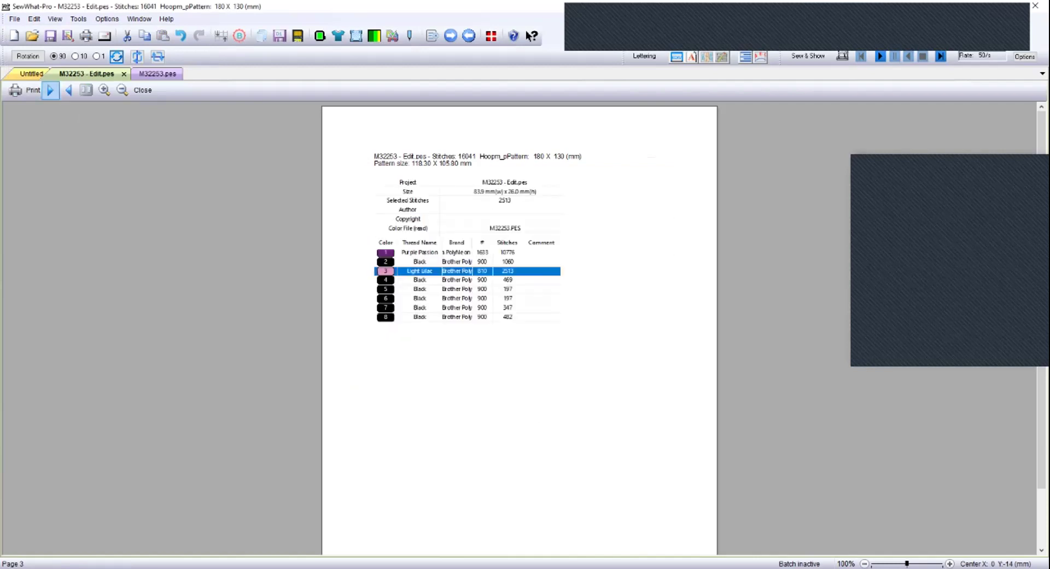
left_click(50, 90)
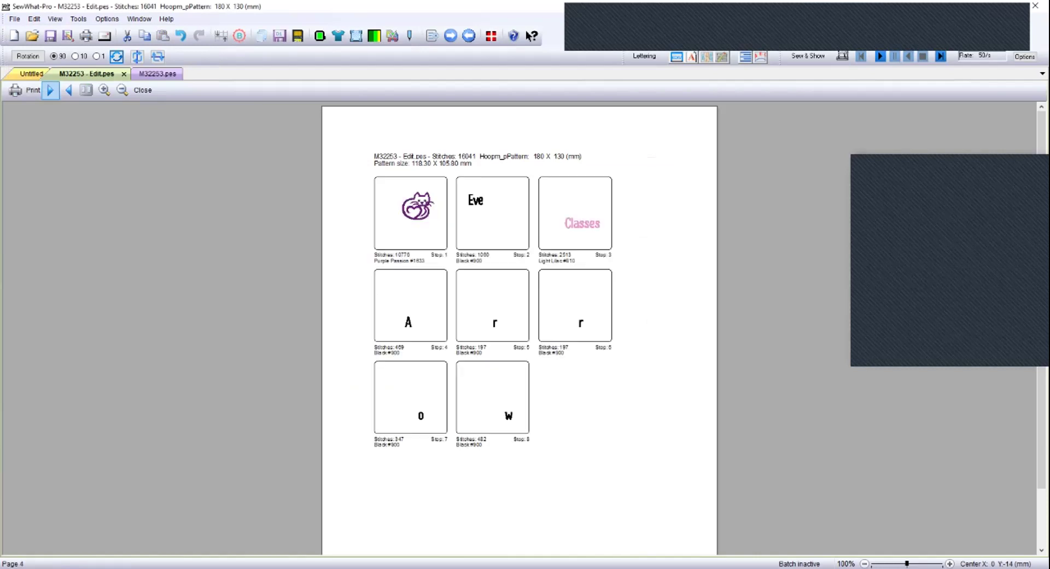
left_click(50, 89)
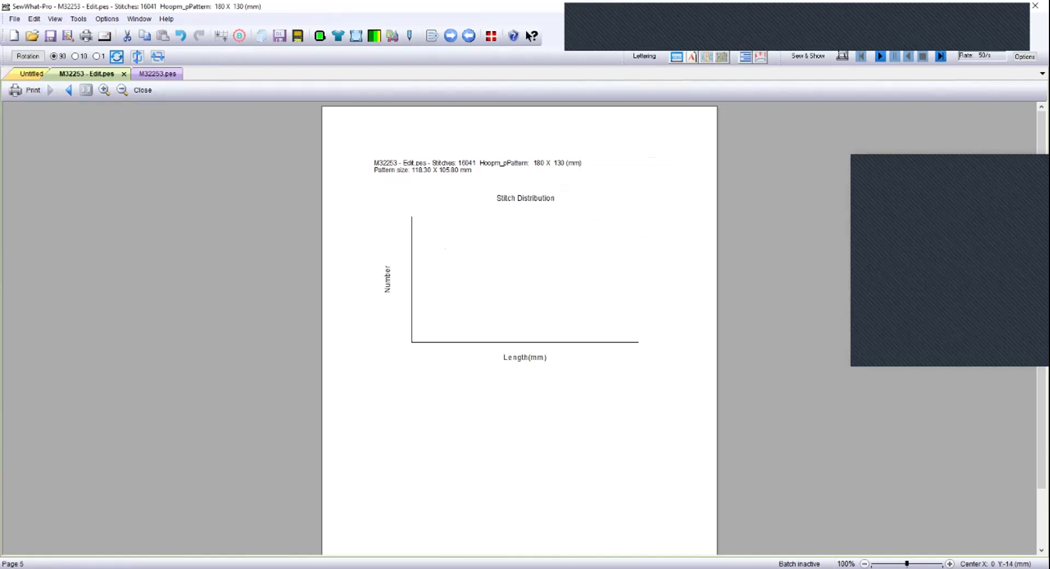
left_click(68, 90)
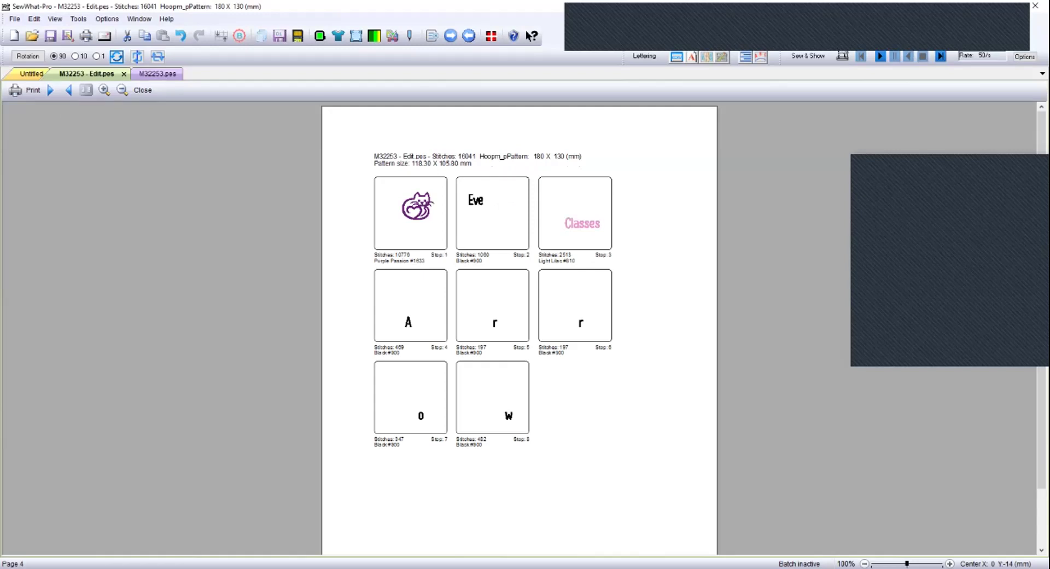
left_click(141, 90)
Check the print page setup's paper, orientation and margin options, and close it without changes.
left_click(15, 19)
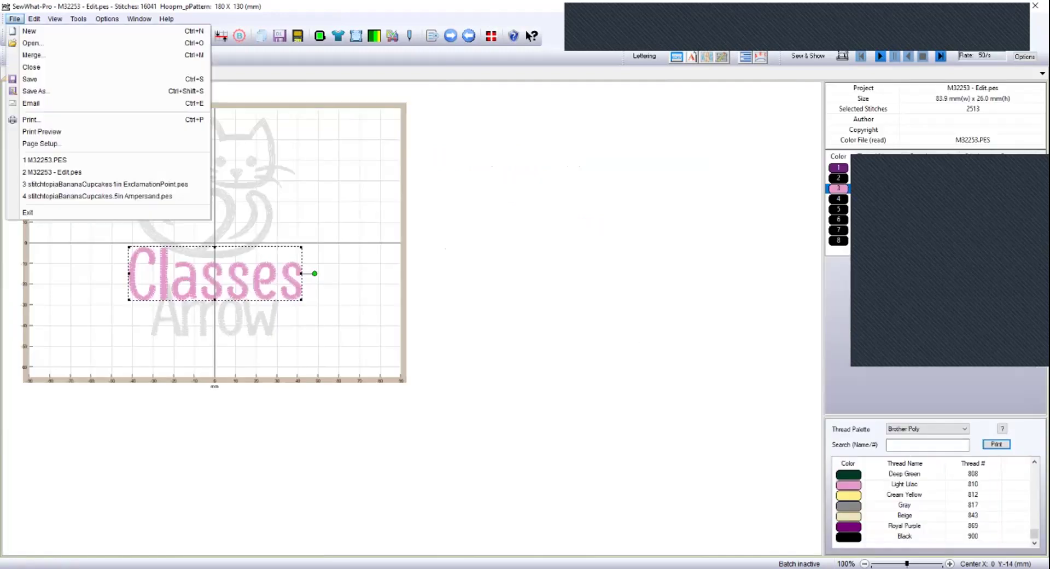
key("Return")
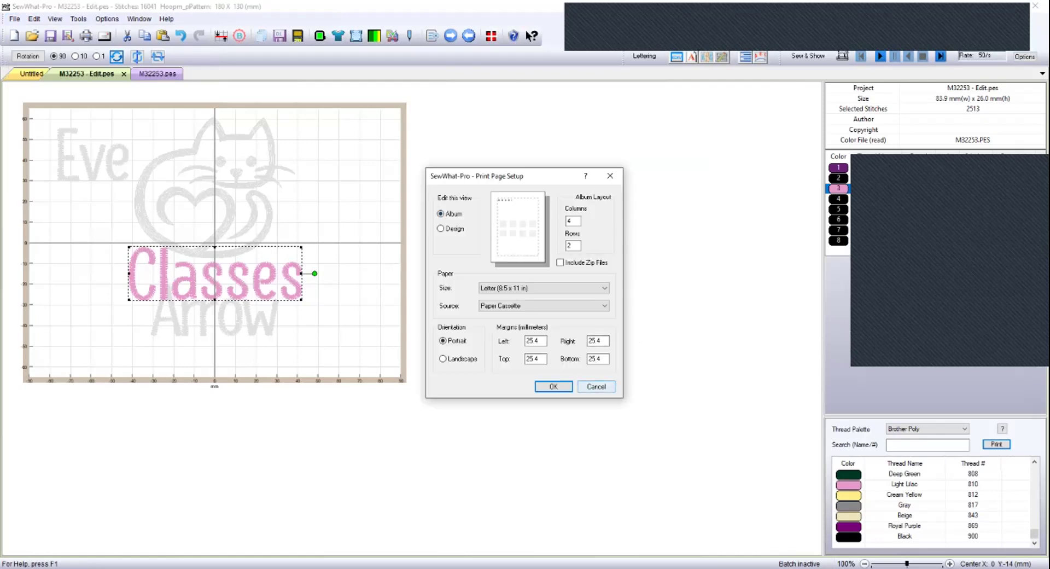
left_click(596, 386)
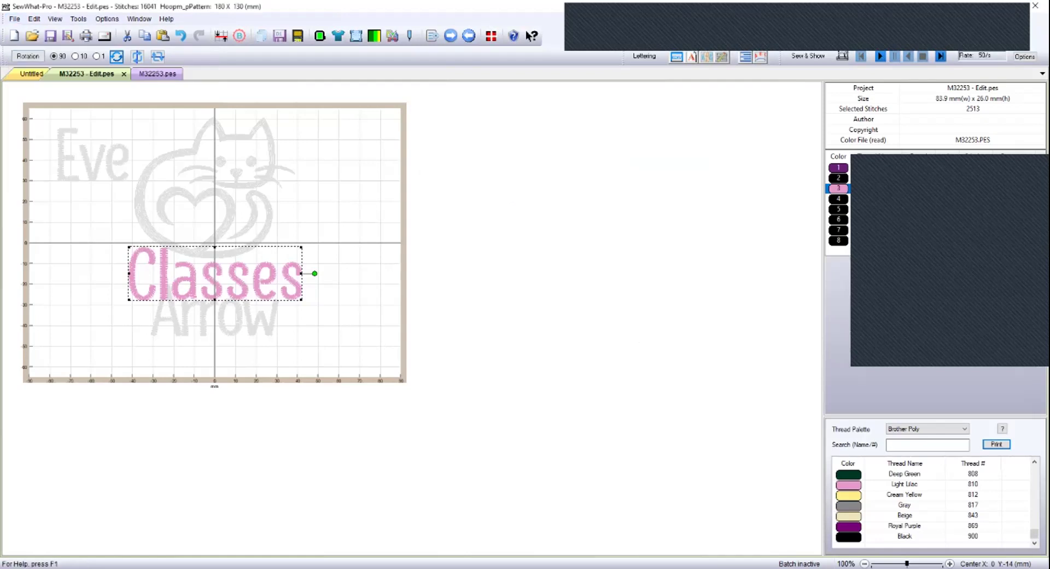
Preview the printout up to its thread list page, check the print options, cancel printing, and deselect the Classes lettering.
left_click(15, 18)
left_click(41, 131)
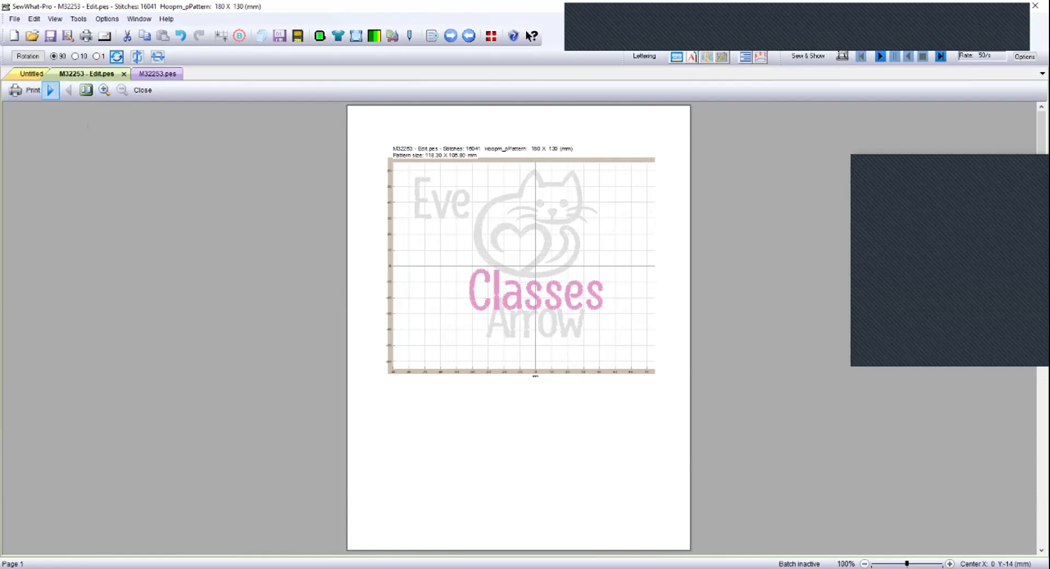
left_click(50, 90)
left_click(50, 90)
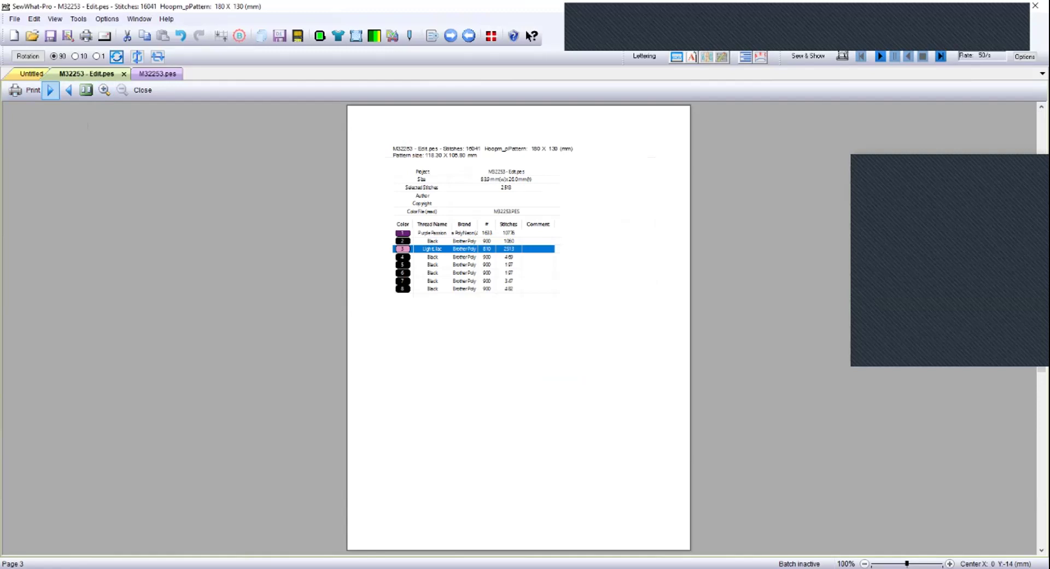
left_click(24, 90)
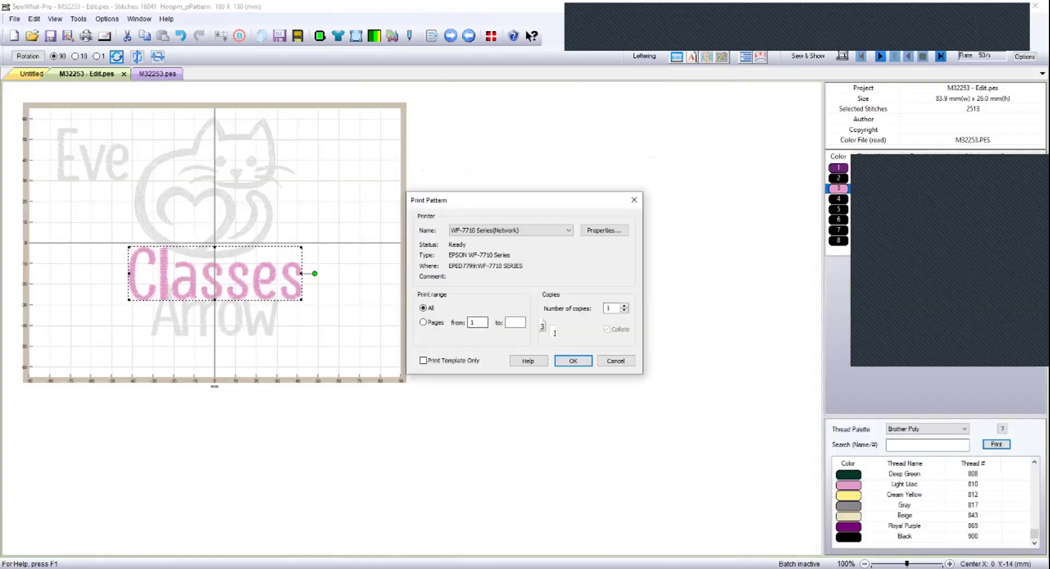
left_click(615, 361)
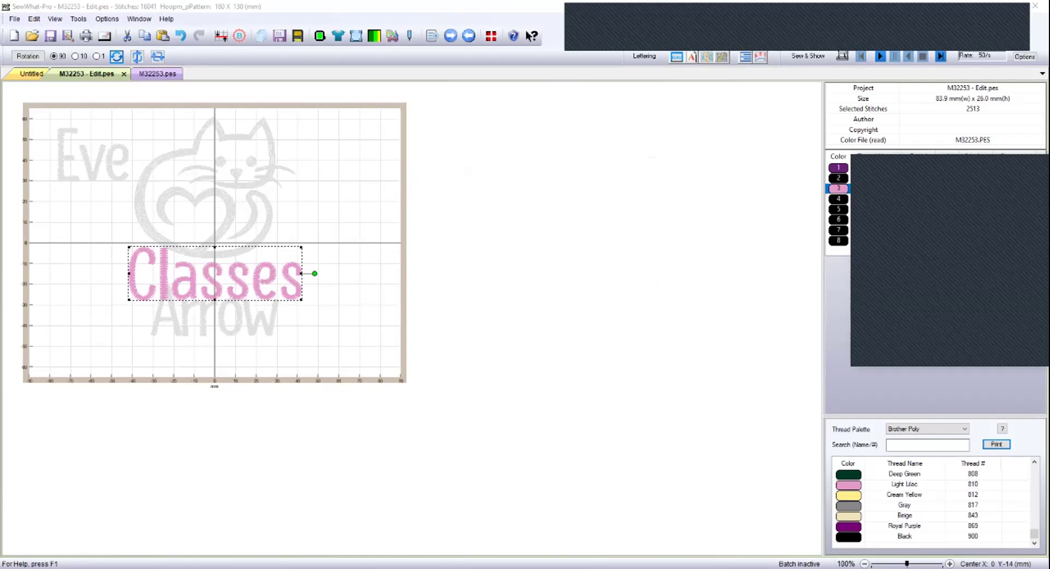
key("Escape")
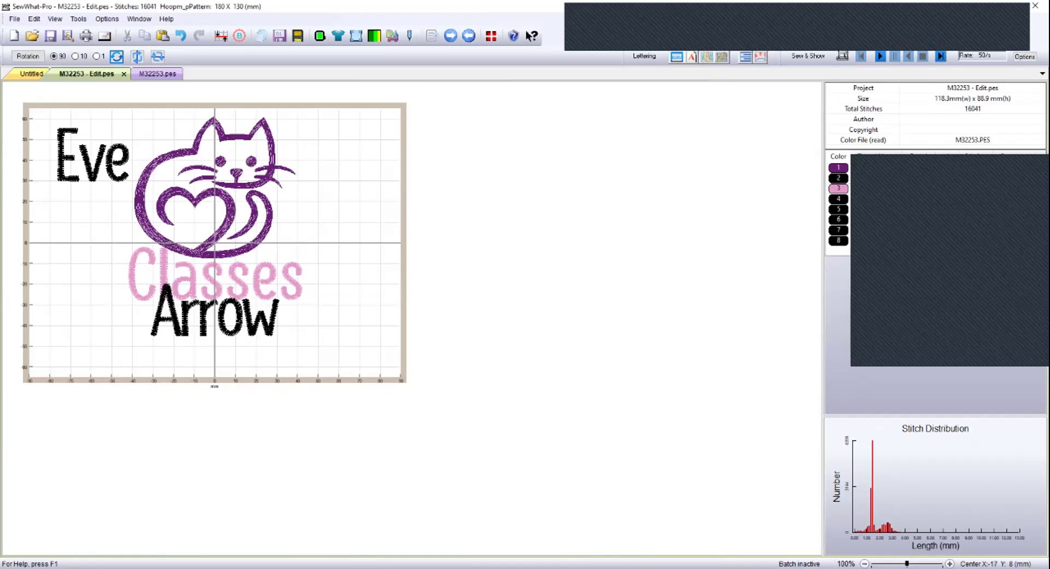
left_click(14, 20)
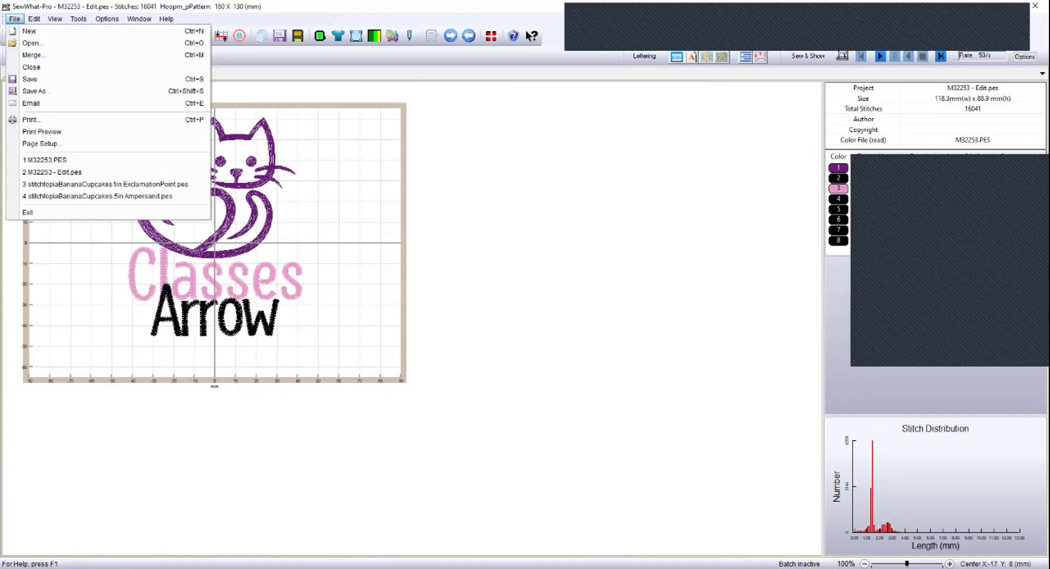
key("Escape")
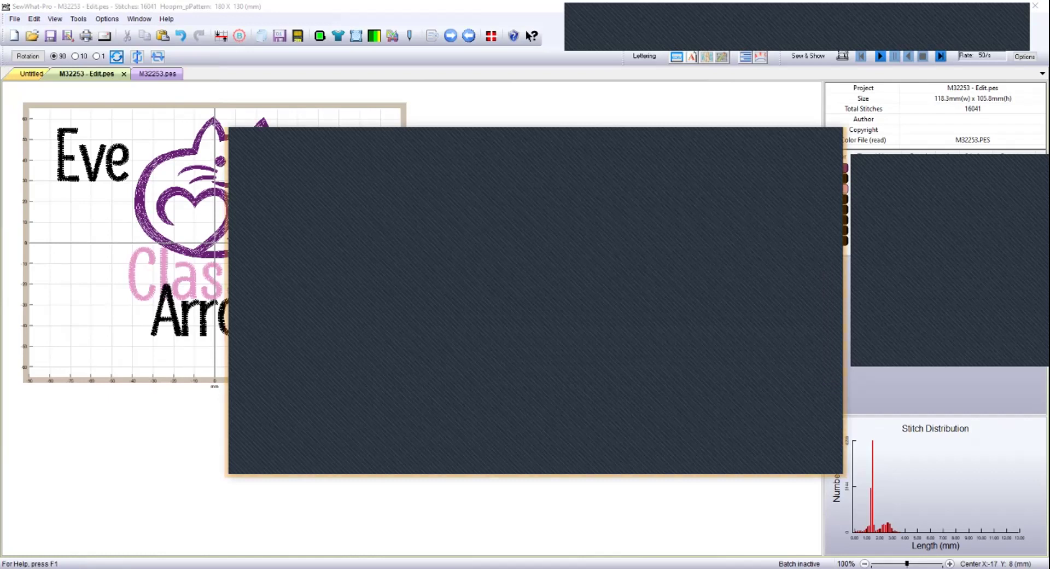
key("Escape")
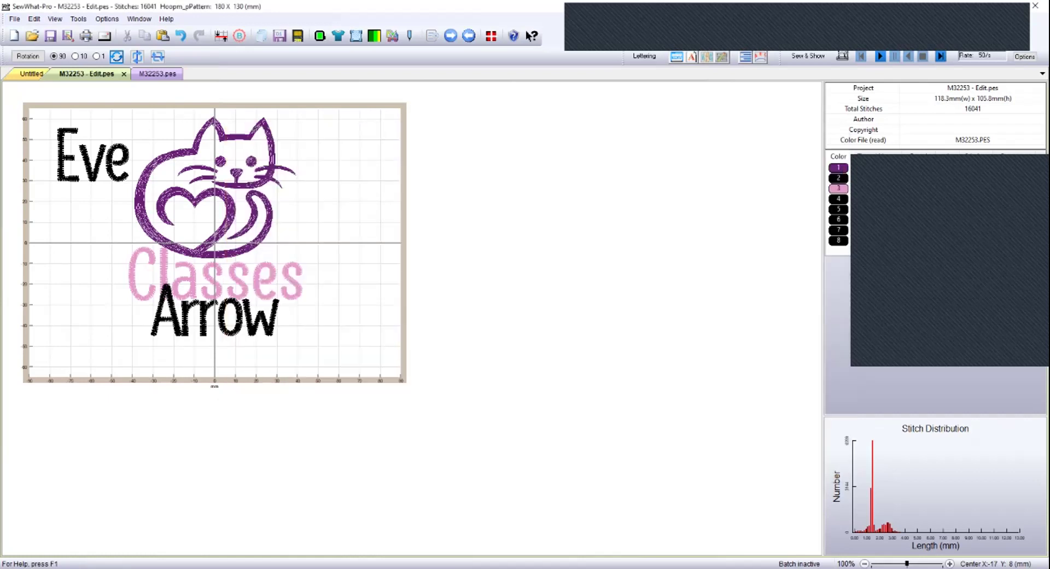
left_click(676, 56)
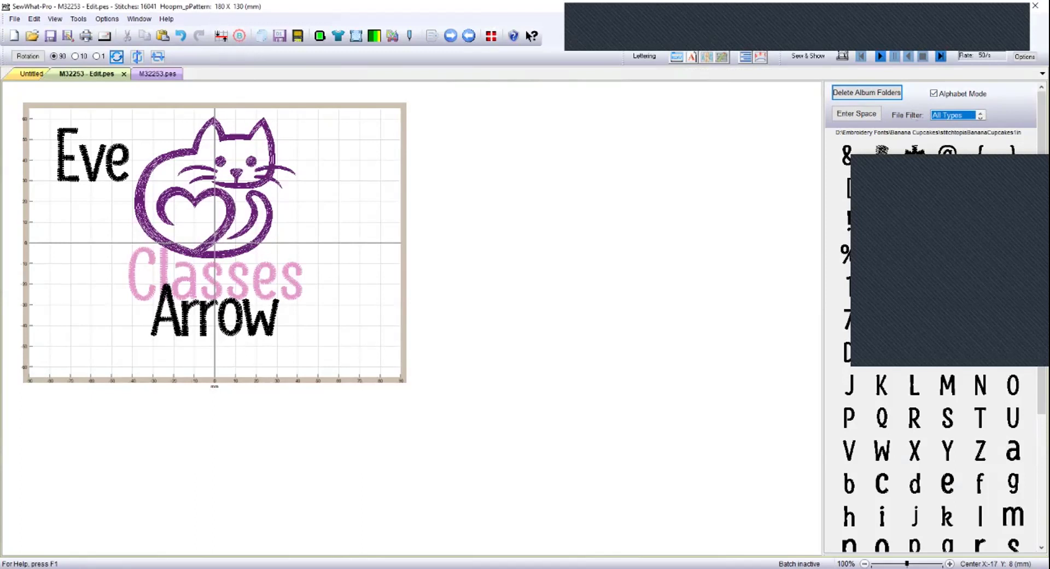
left_click(677, 56)
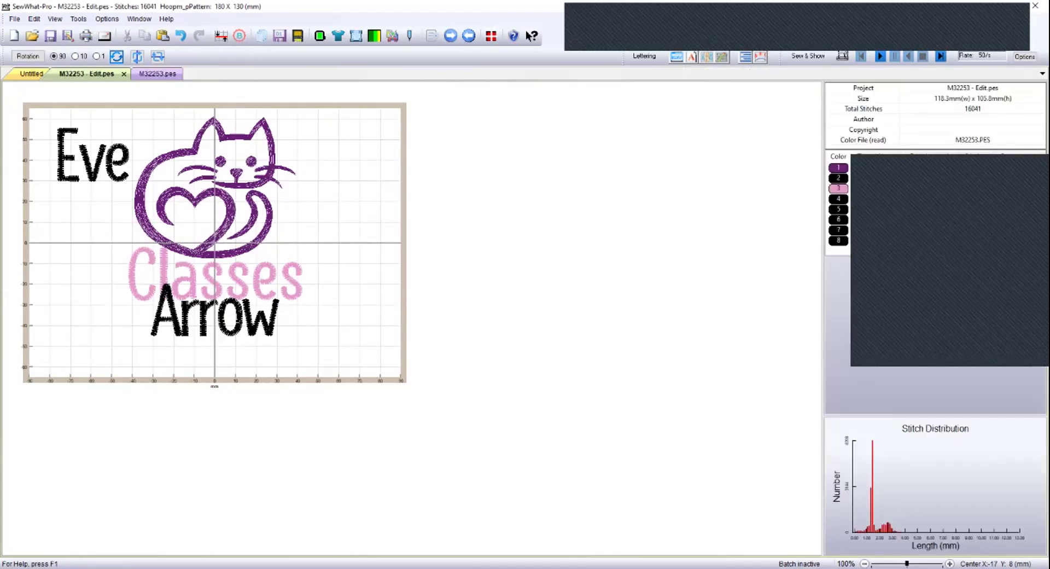
left_click(14, 18)
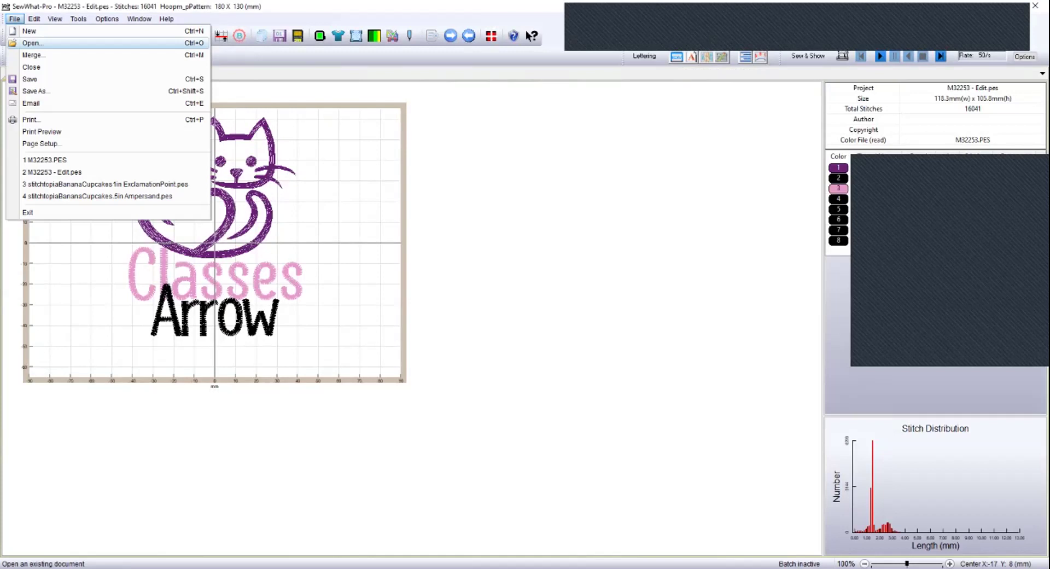
left_click(33, 54)
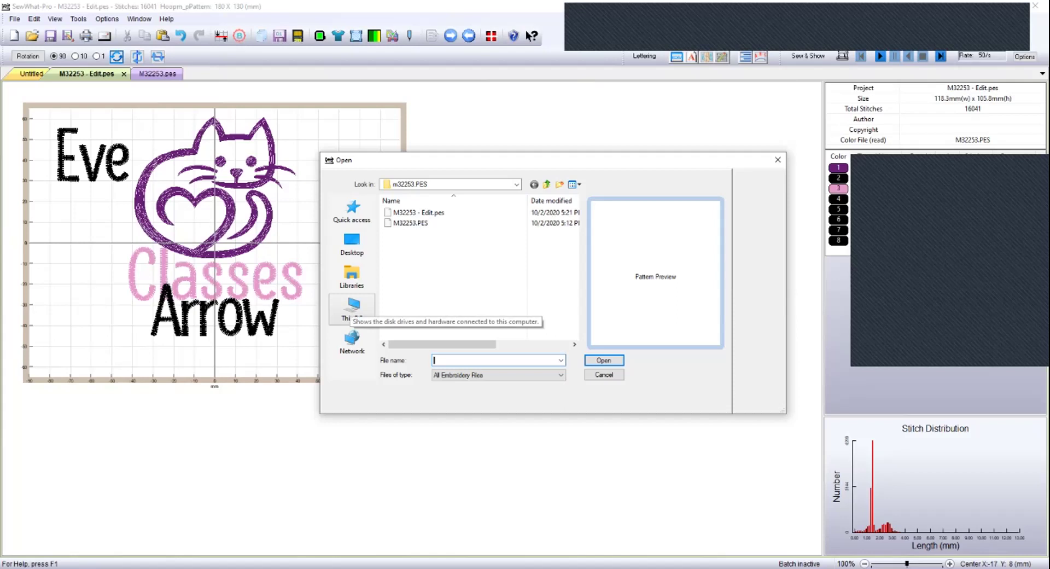
left_click(777, 159)
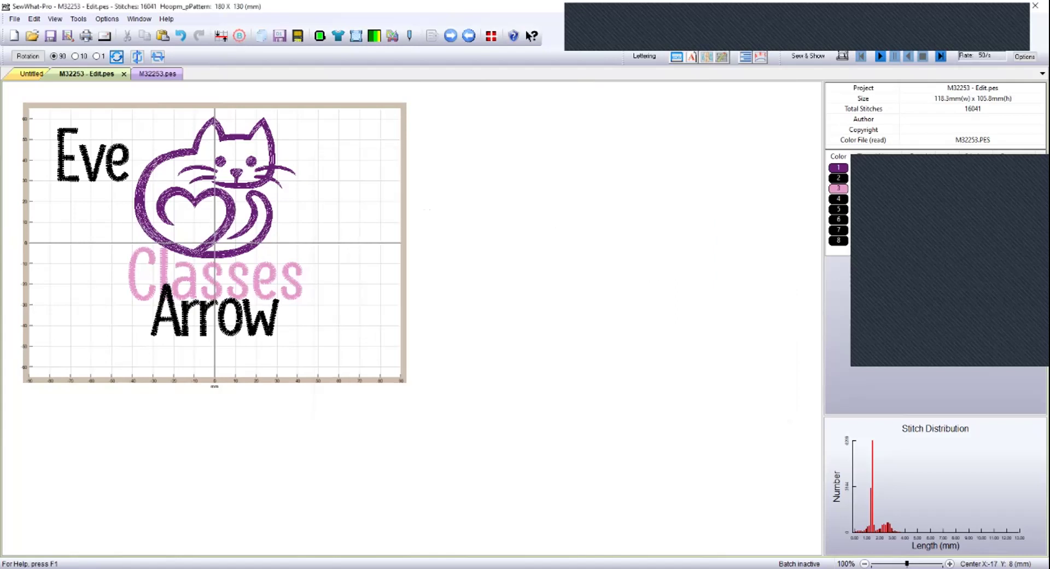
key("ctrl+o")
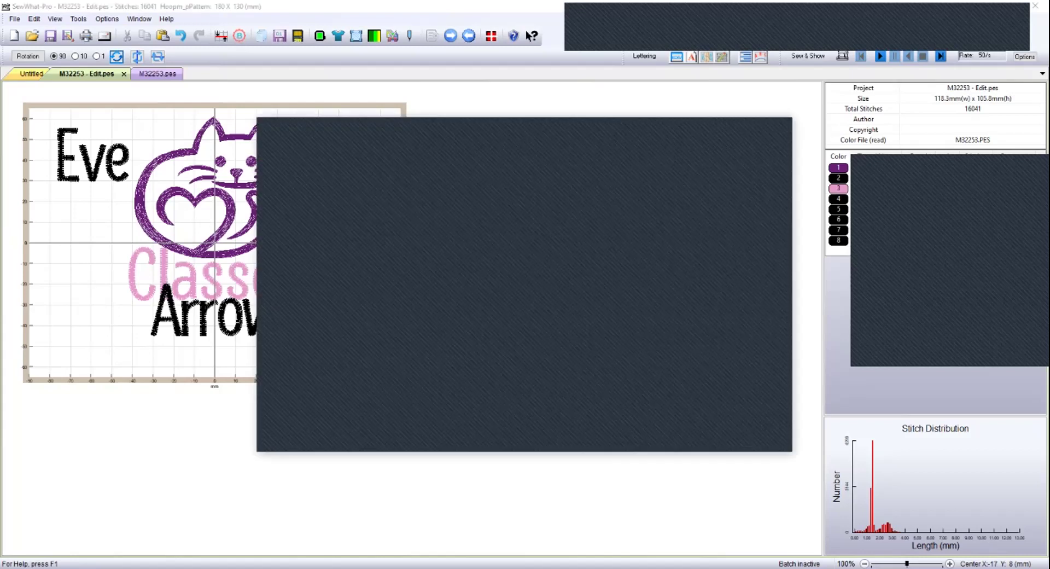
key("Escape")
Start merging a pattern and browse to the StitchtopiaJuniper.pes folder inside Embroidery Fonts on the D: drive.
key("alt")
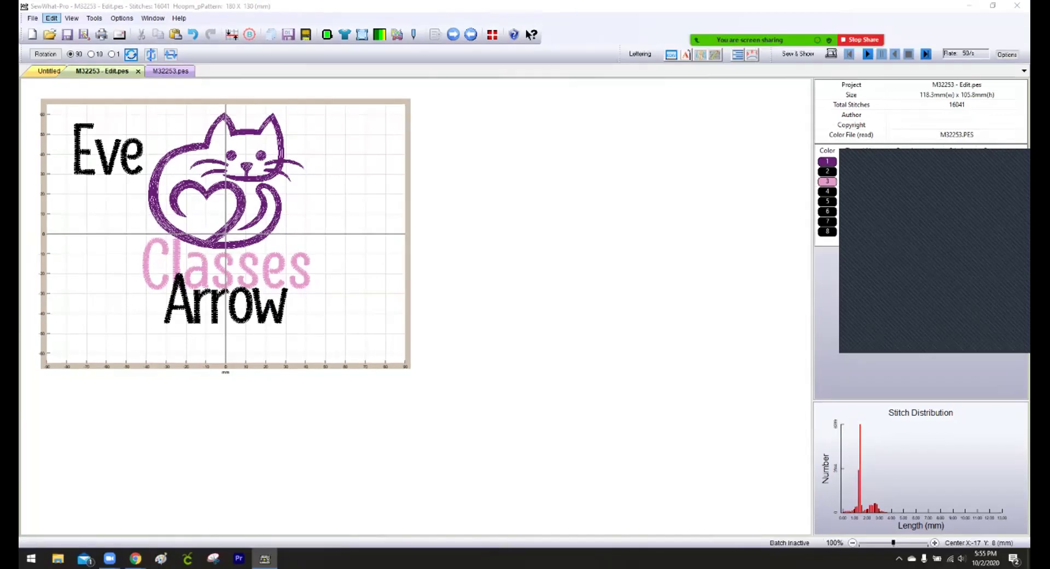
key("Down")
key("Down")
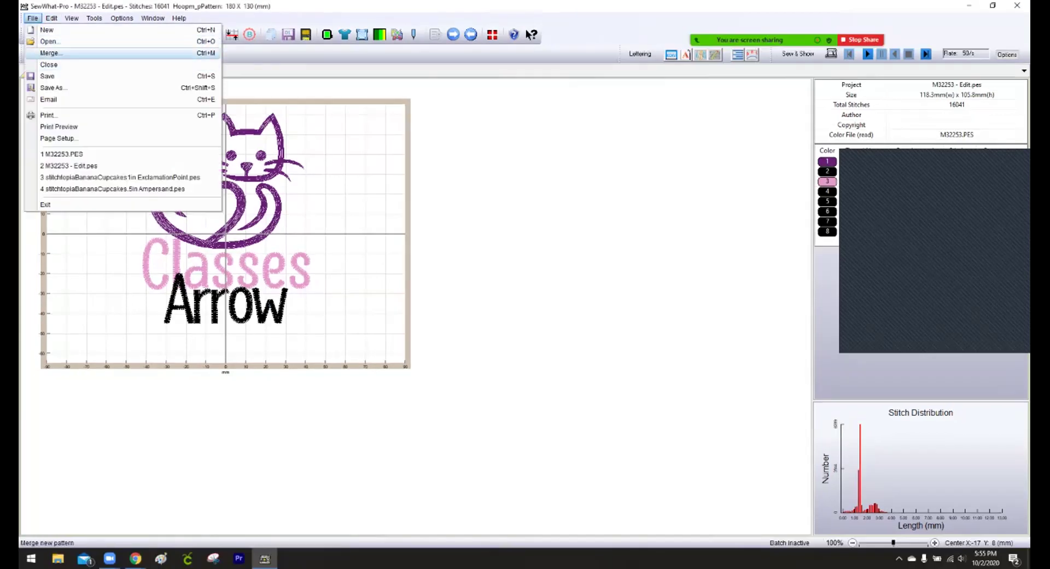
key("Return")
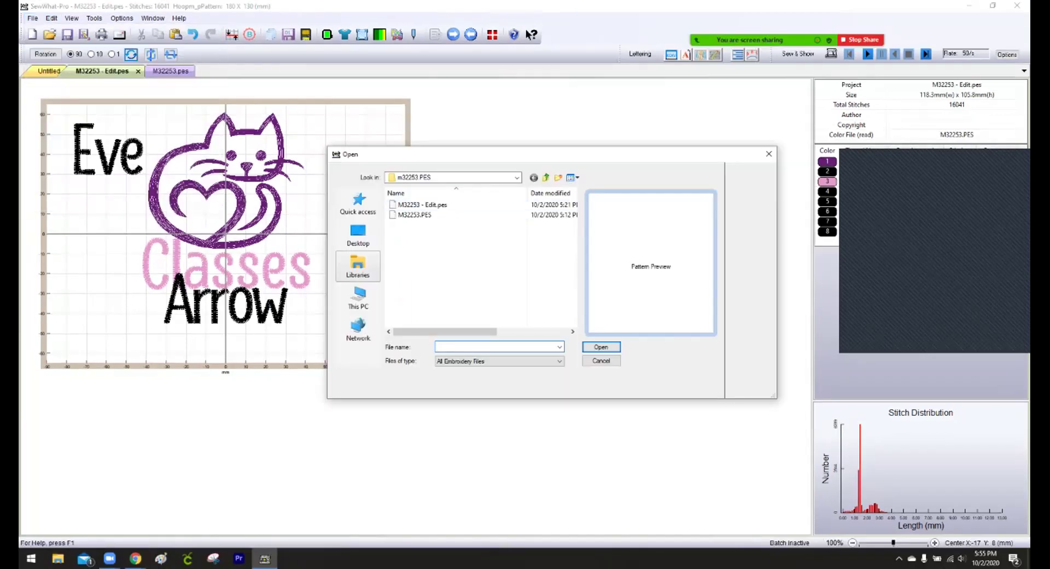
left_click(358, 298)
key("Down")
key("Down")
key("Down")
key("Down")
key("Down")
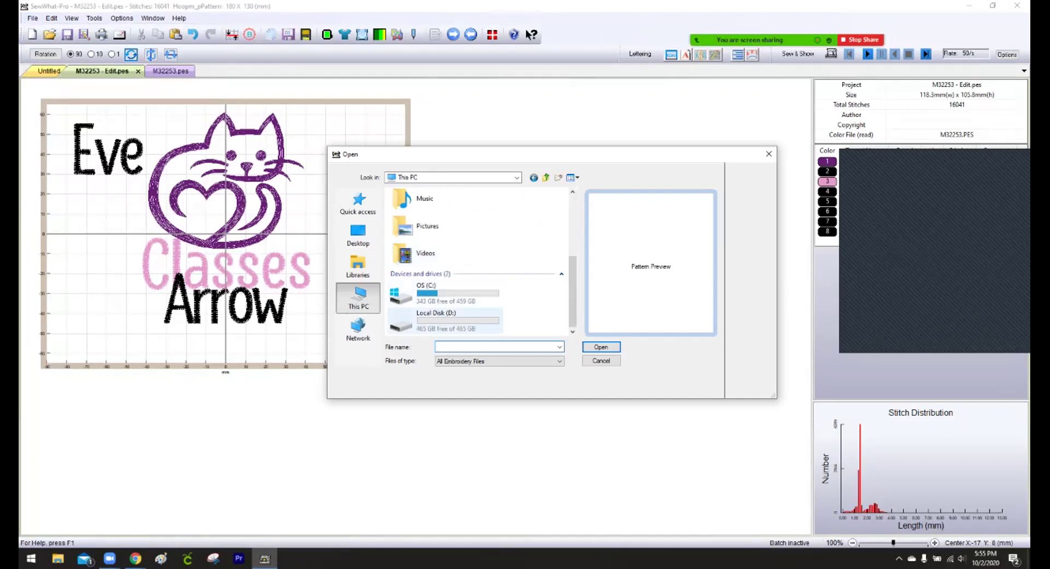
key("Return")
key("Return")
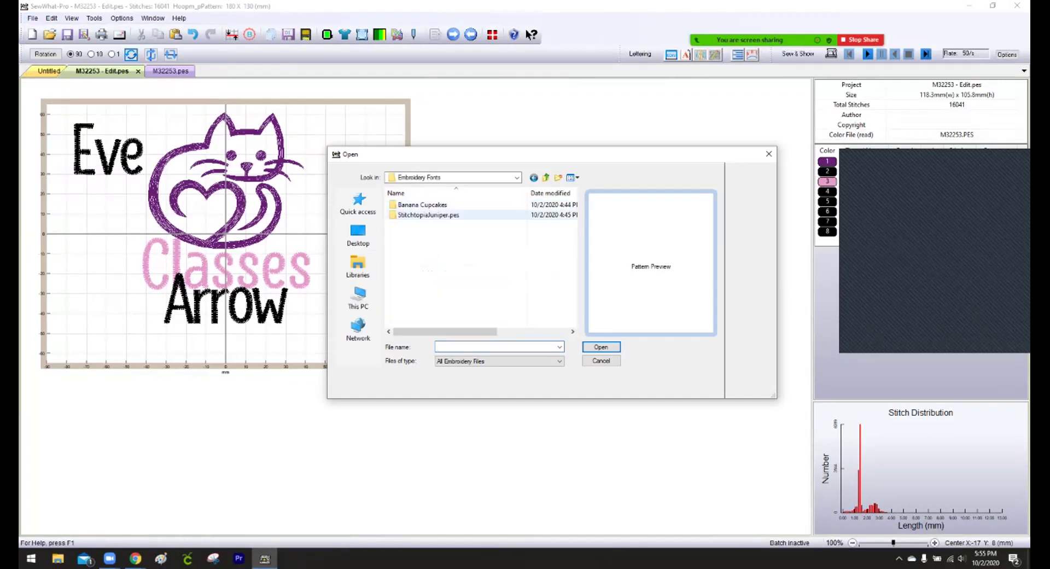
key("Down")
key("Return")
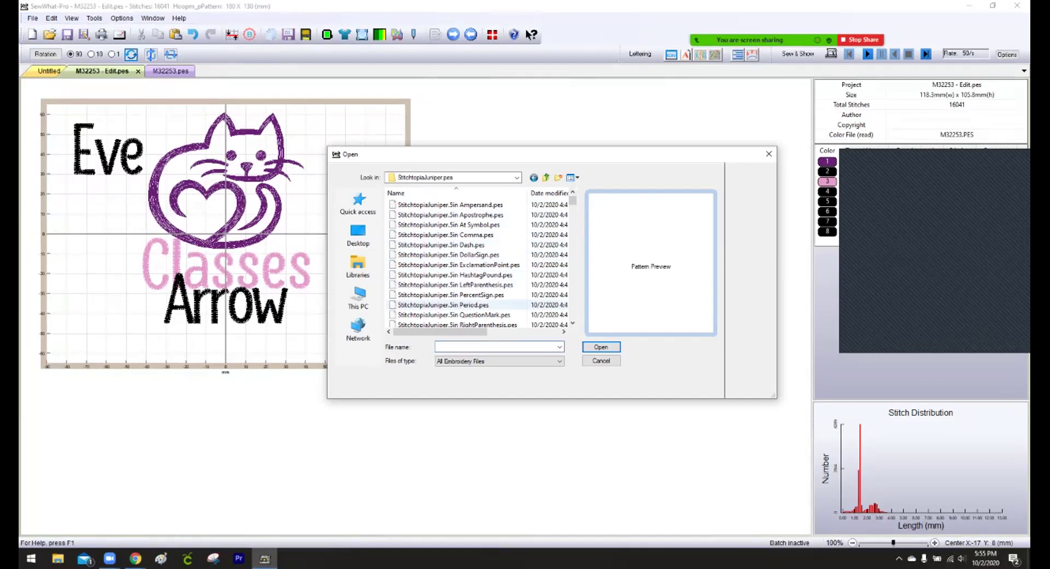
Look through the Juniper font's character files, preview the 1.5in DollarSign, and cancel the merge.
scroll(456, 263, "down", 15)
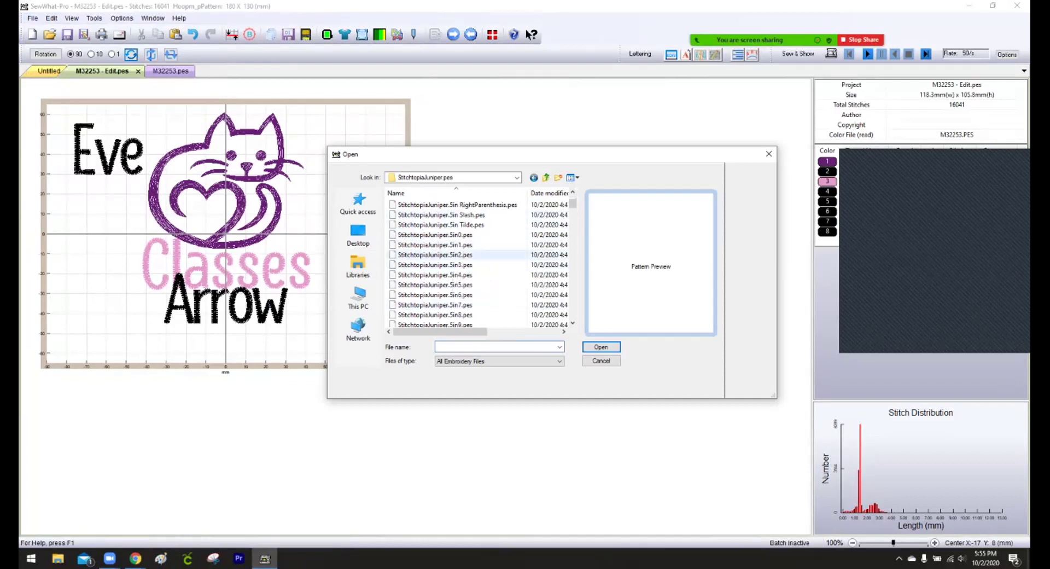
scroll(457, 263, "down", 4)
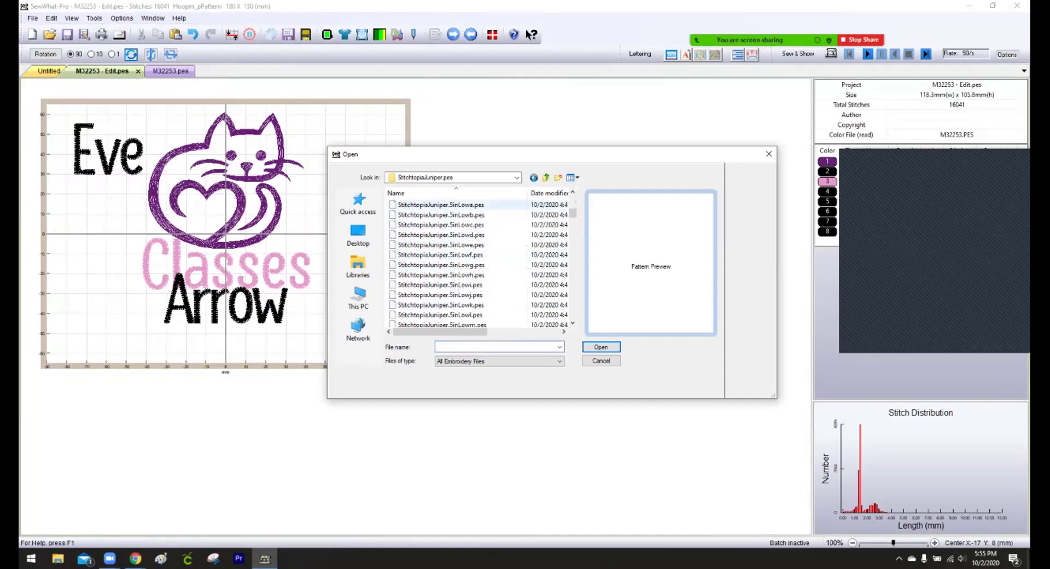
scroll(457, 262, "down", 5)
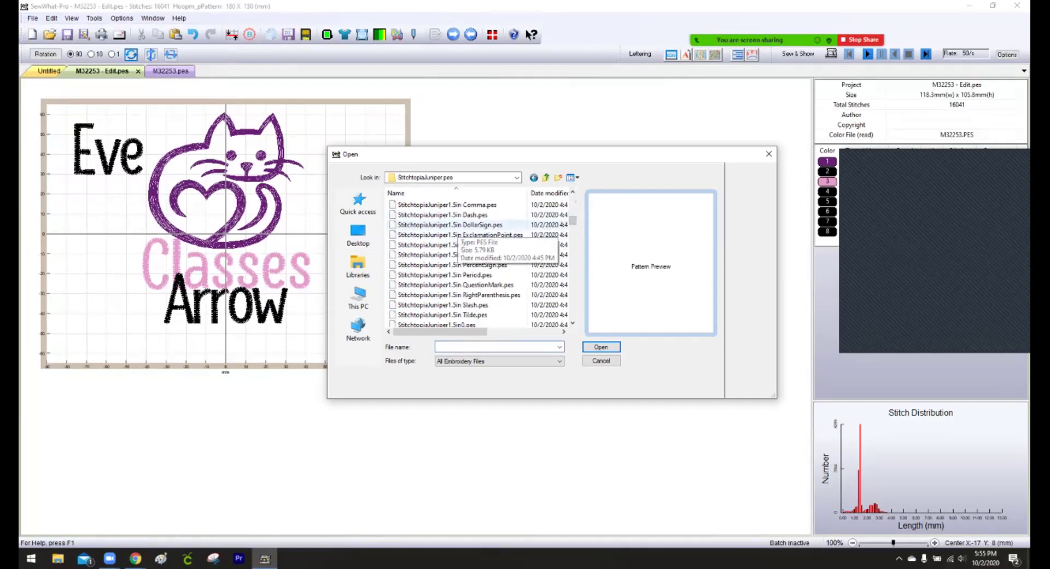
left_click(456, 225)
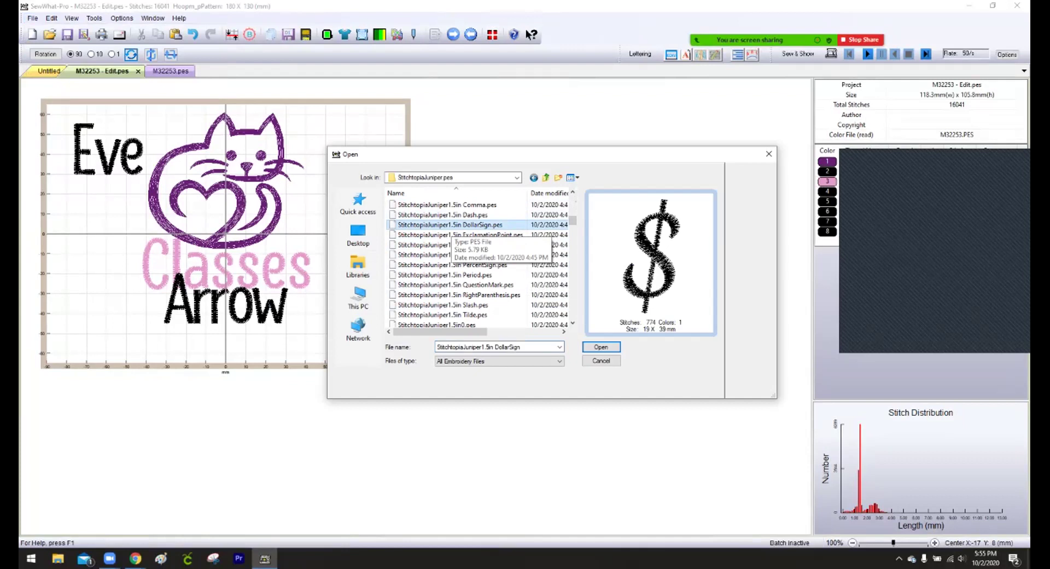
left_click_drag(572, 220, 573, 200)
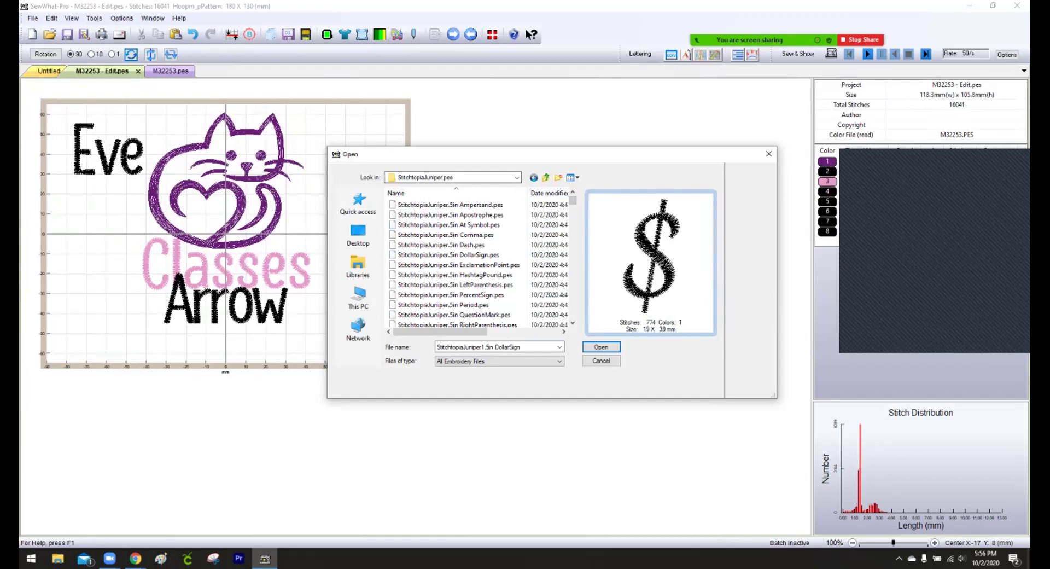
mouse_move(573, 200)
left_mouse_down()
mouse_move(573, 314)
mouse_move(573, 200)
left_mouse_up()
left_click(601, 360)
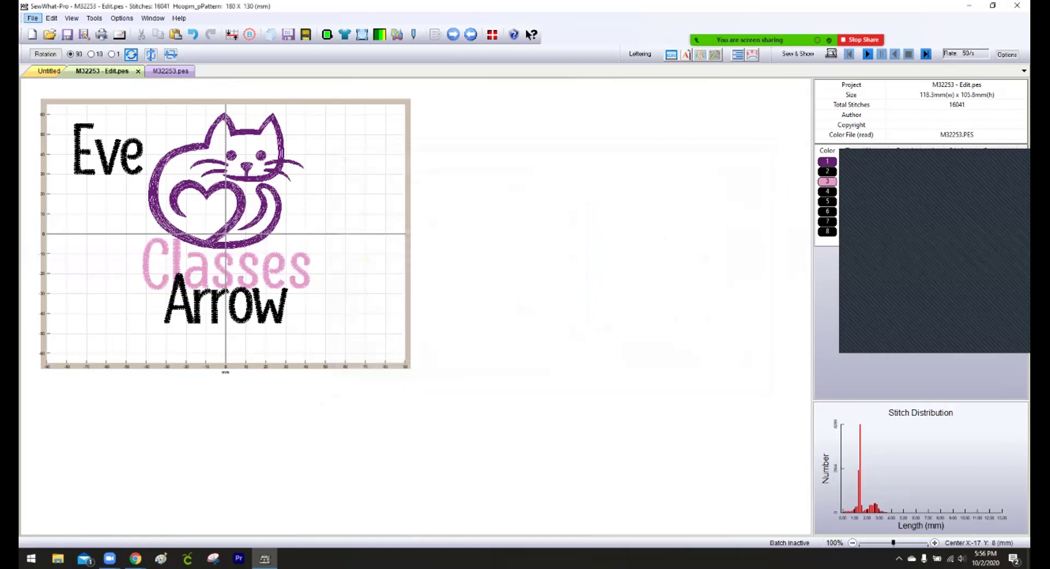
Merge StitchtopiaJuniper.5inCapA.pes from the Embroidery Fonts folder, place it beside the cat at about X 54, Y 25, and deselect it.
left_click(33, 18)
left_click(38, 40)
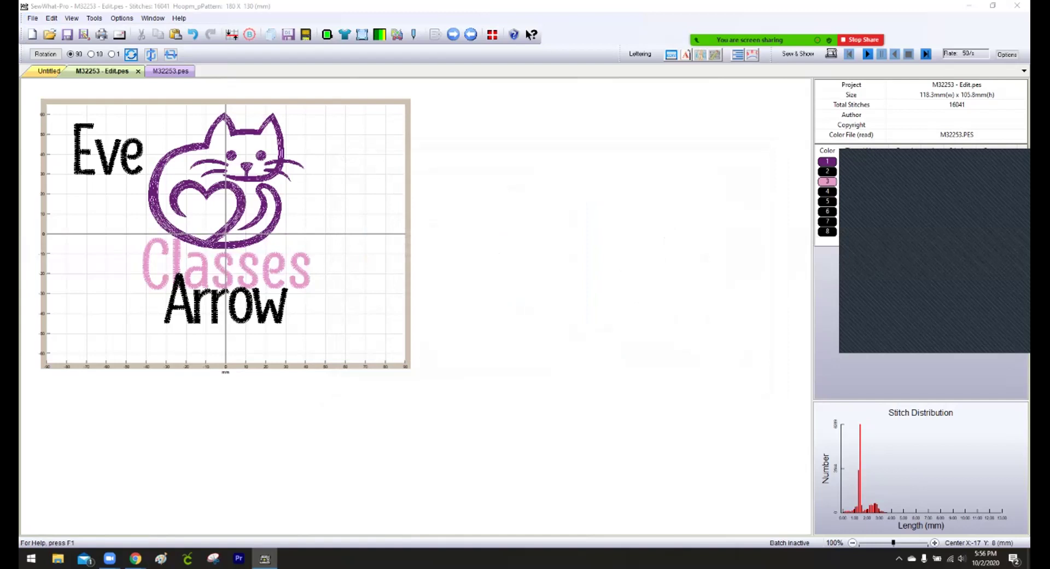
left_click(358, 298)
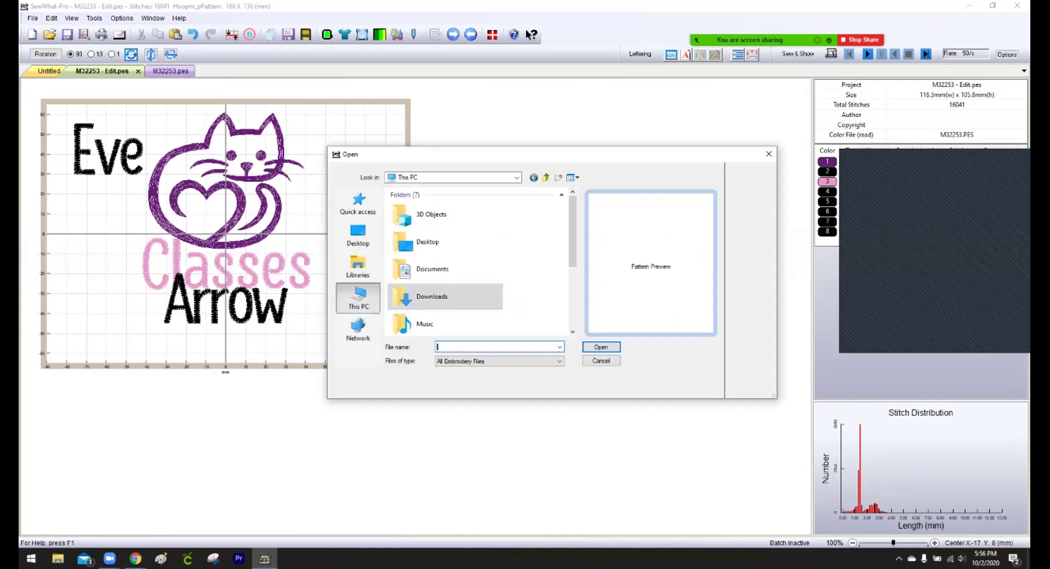
scroll(446, 296, "down", 3)
double_click(432, 322)
double_click(427, 214)
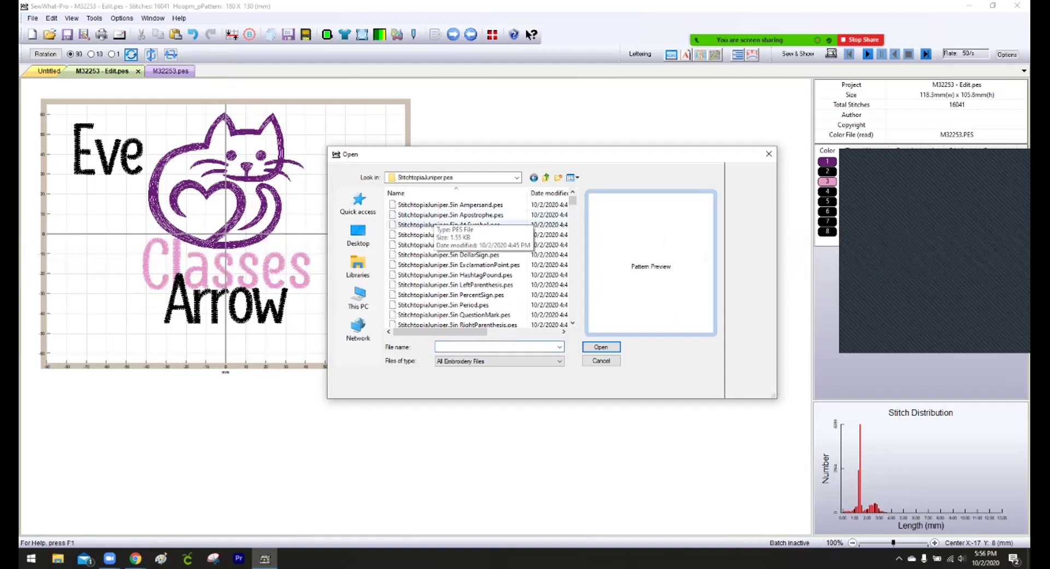
scroll(448, 294, "down", 5)
left_click(440, 304)
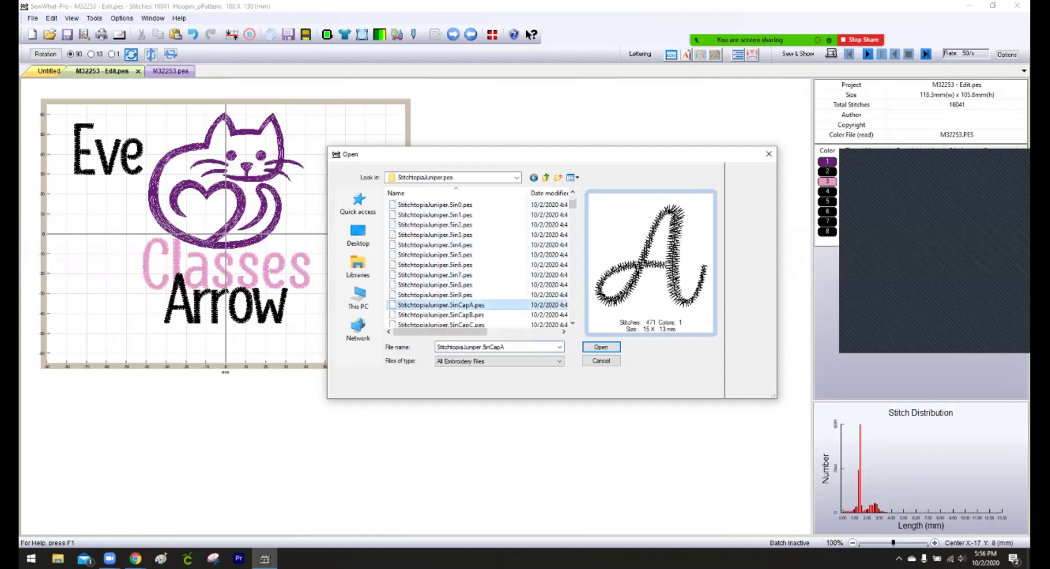
left_click(601, 347)
left_click_drag(225, 234, 333, 182)
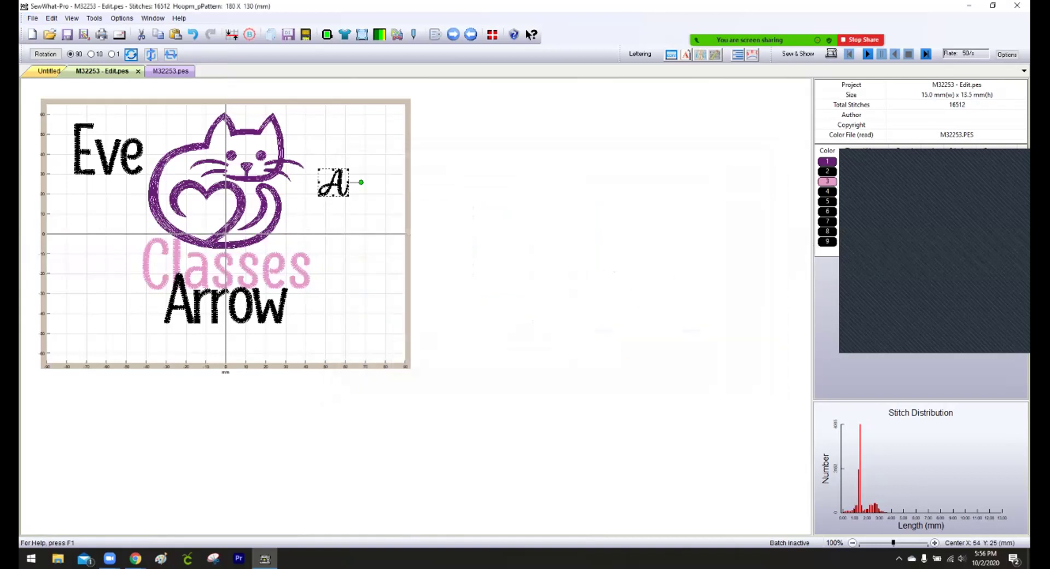
key("Escape")
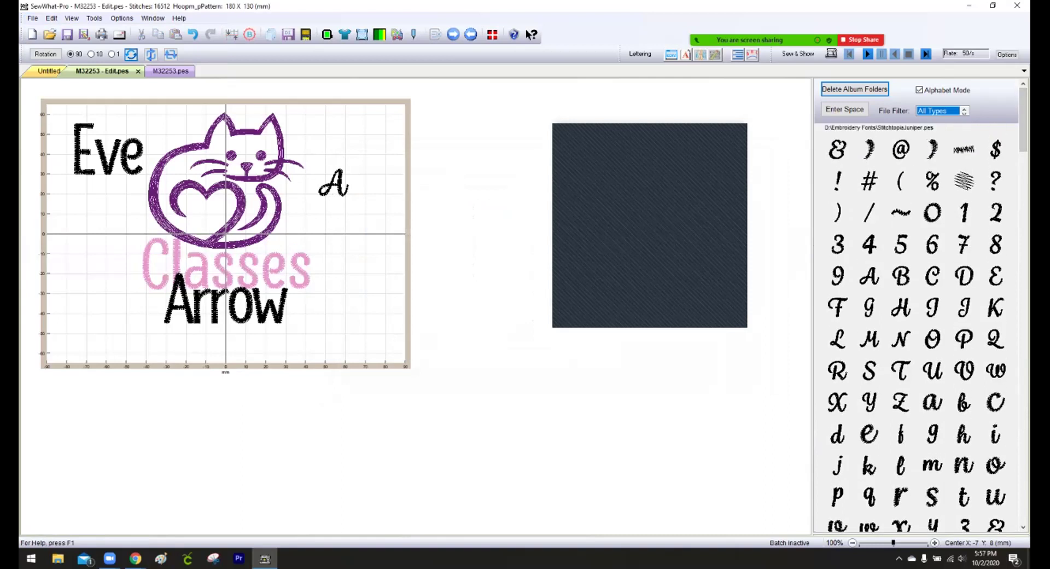
Add a small Juniper capital B after the A, followed by a capital B from the font's larger set, using the album.
left_click(900, 276)
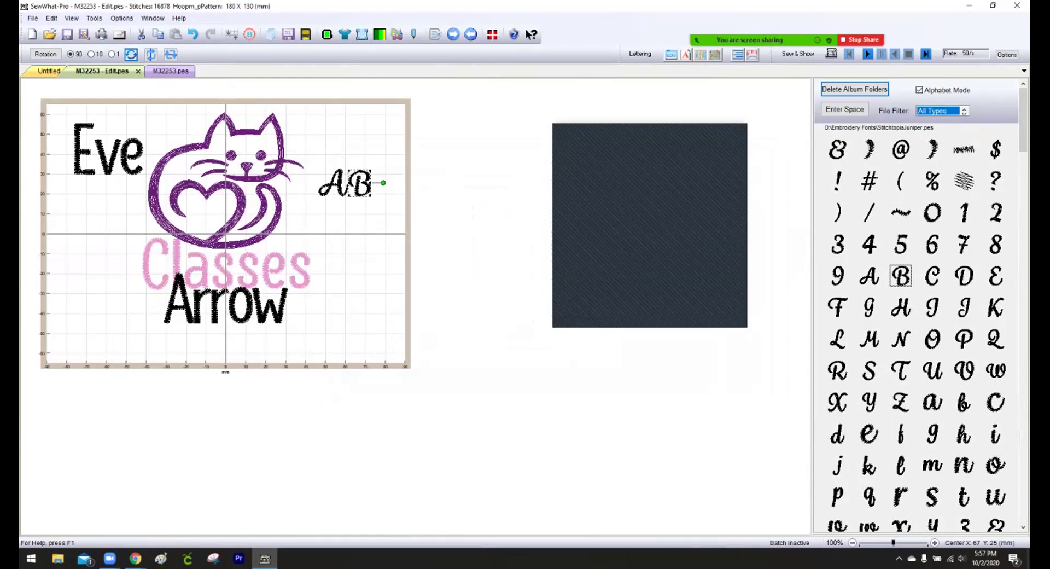
scroll(916, 328, "down", 5)
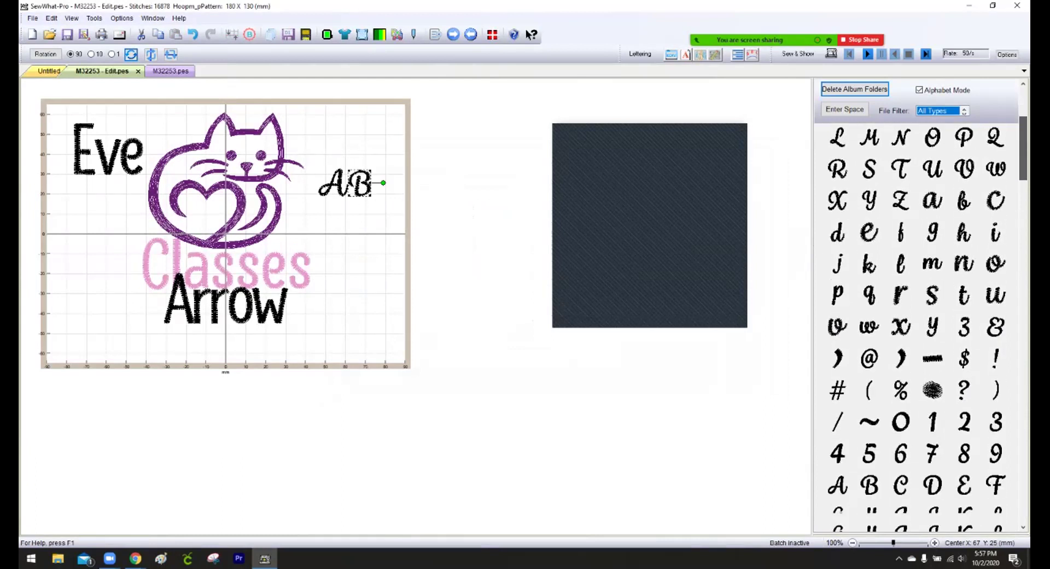
scroll(916, 328, "down", 3)
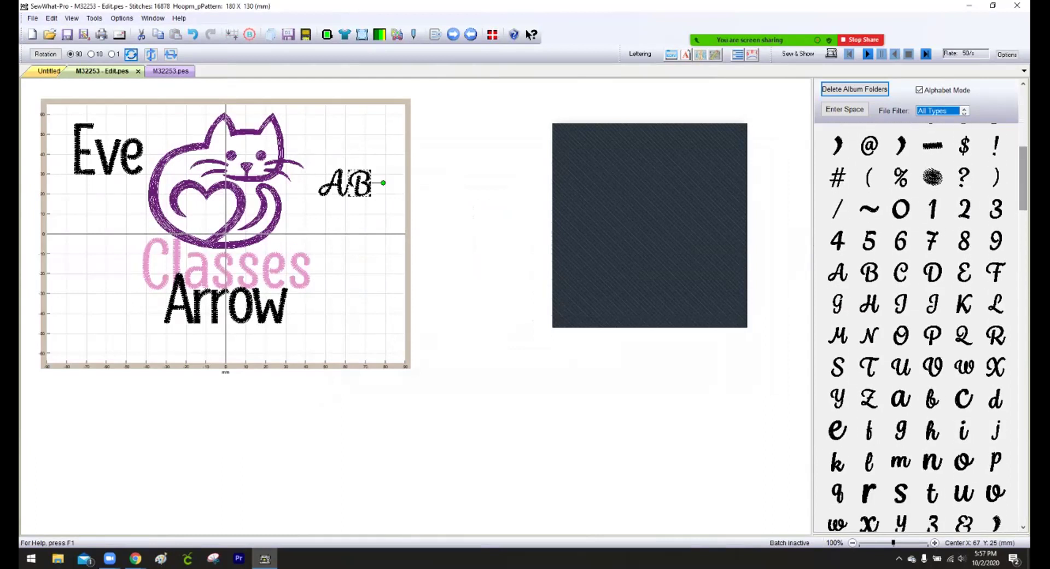
left_click(869, 271)
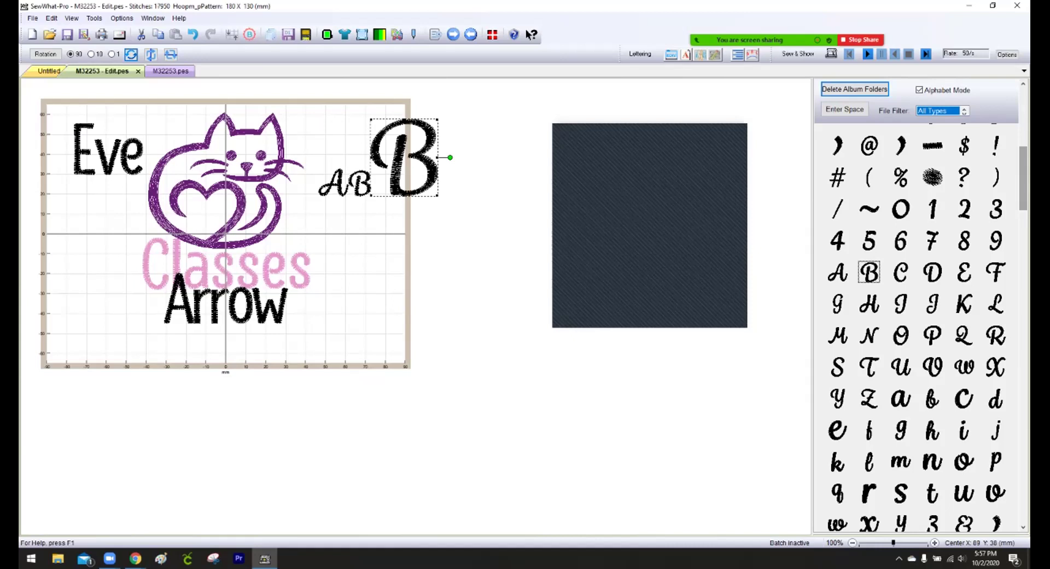
scroll(916, 328, "up", 5)
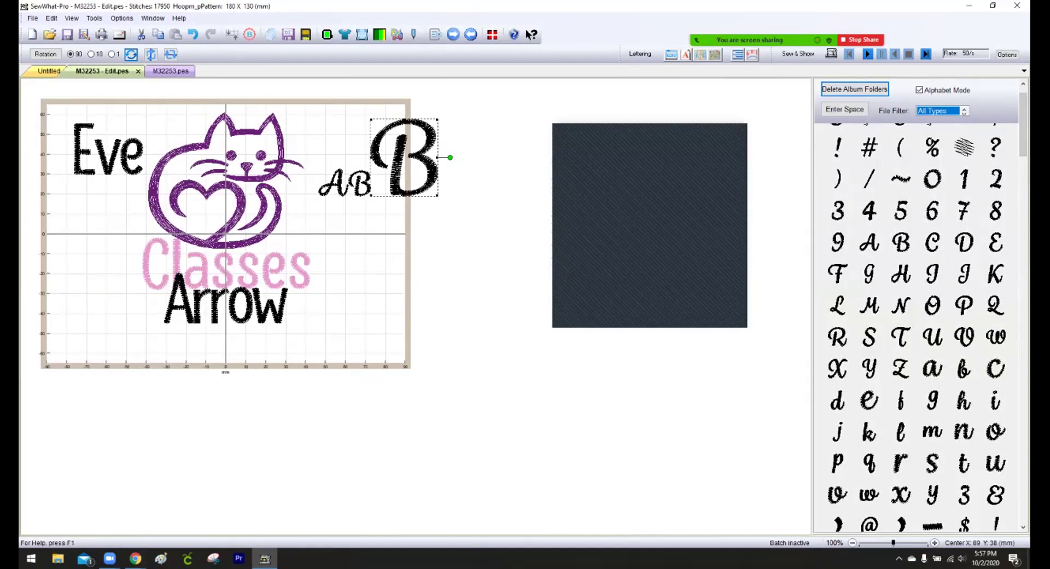
key("alt")
key("f")
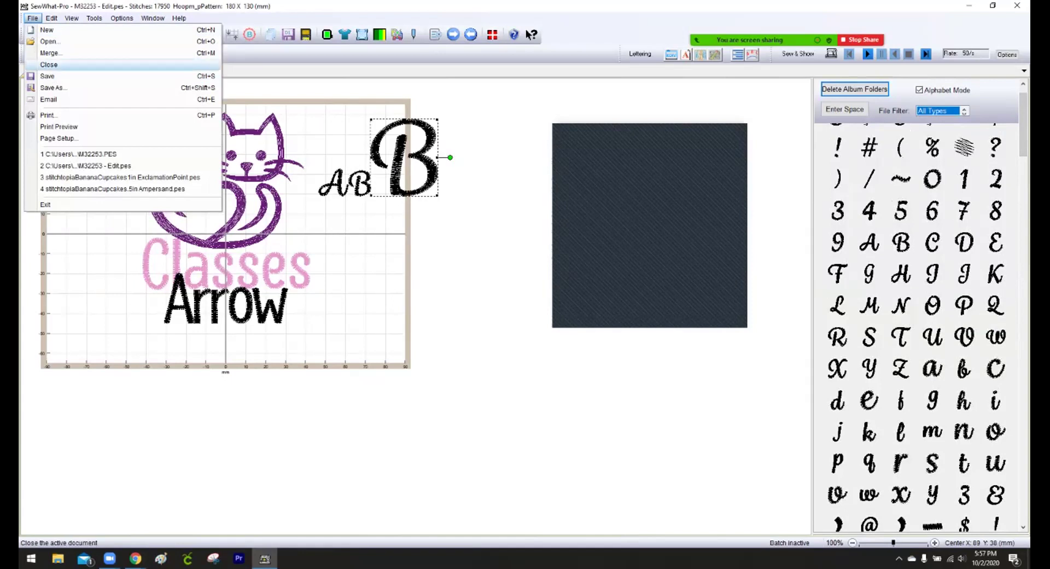
key("Return")
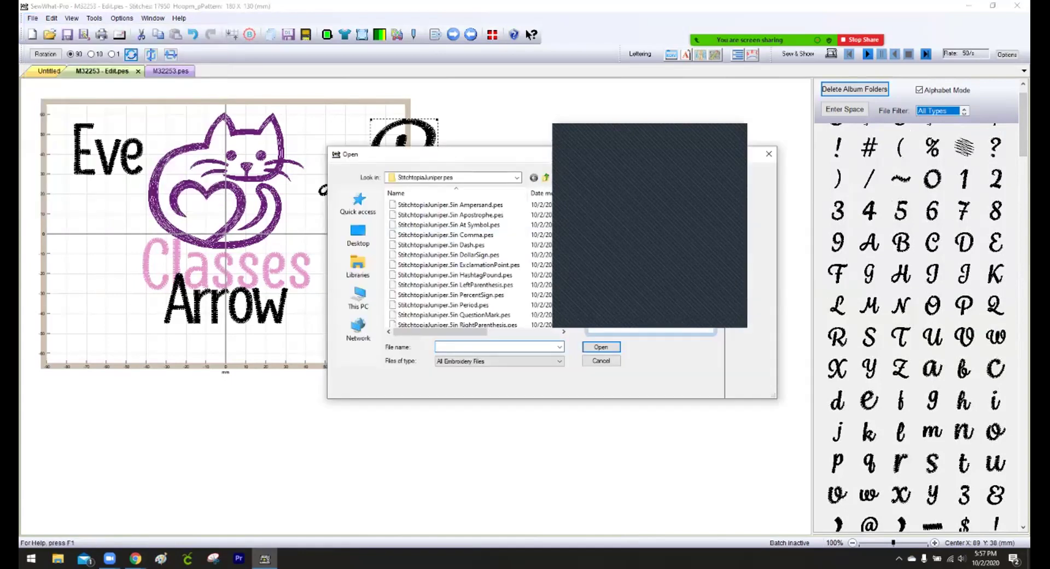
key("Escape")
Merge stitchtopiaBananaCupcakes1.5inCapG.pes, place the G beside Arrow at about X 65, Y -27, and look through the font album.
key("alt")
key("Return")
key("o")
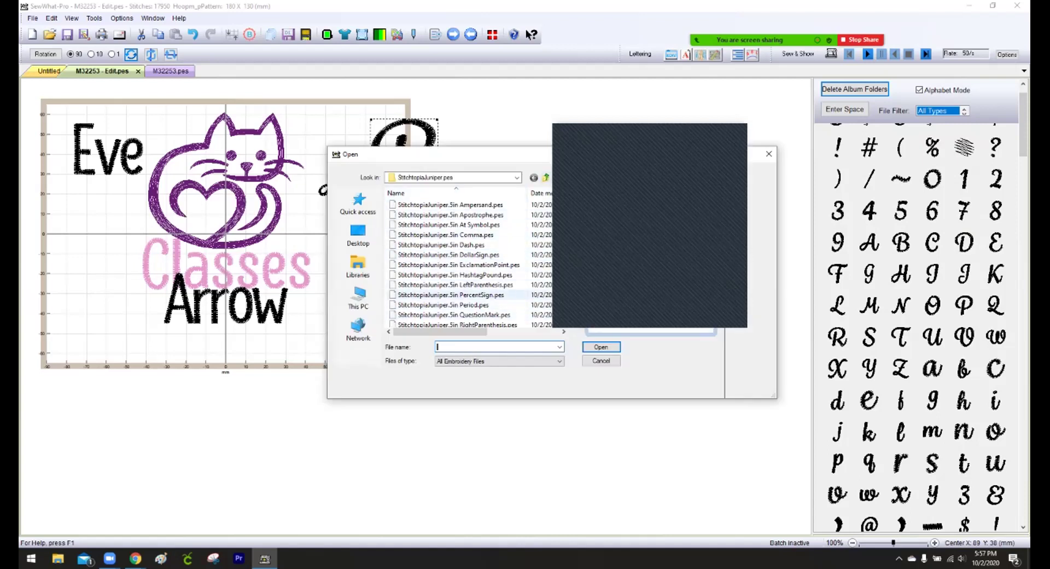
key("alt+Up")
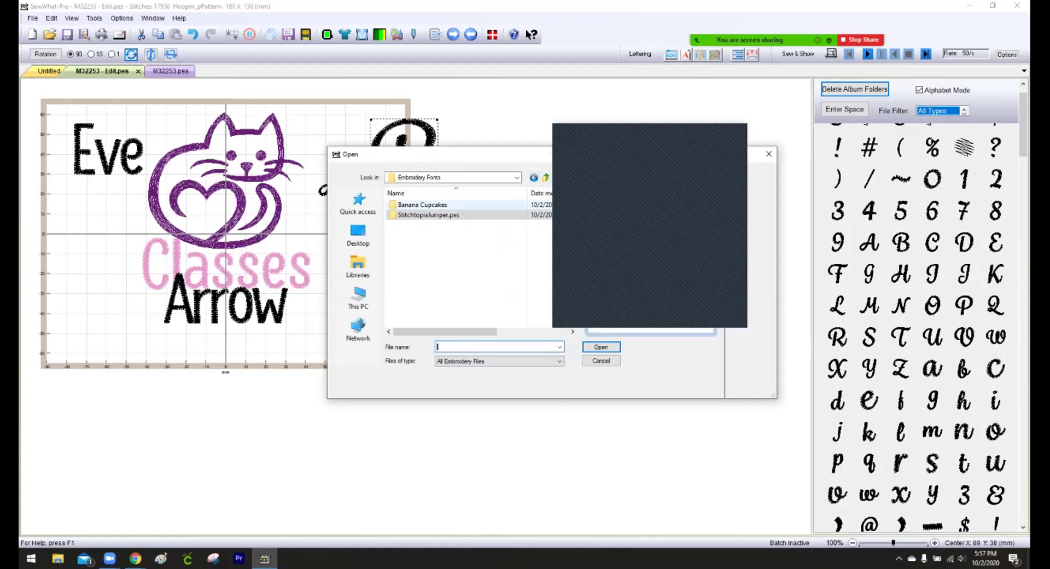
double_click(422, 204)
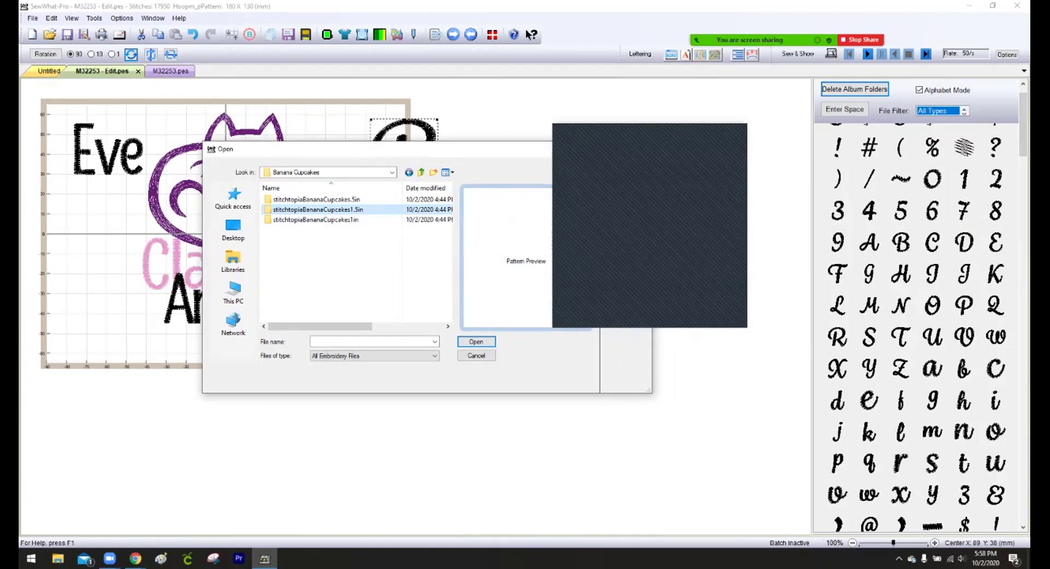
double_click(317, 210)
scroll(356, 257, "down", 8)
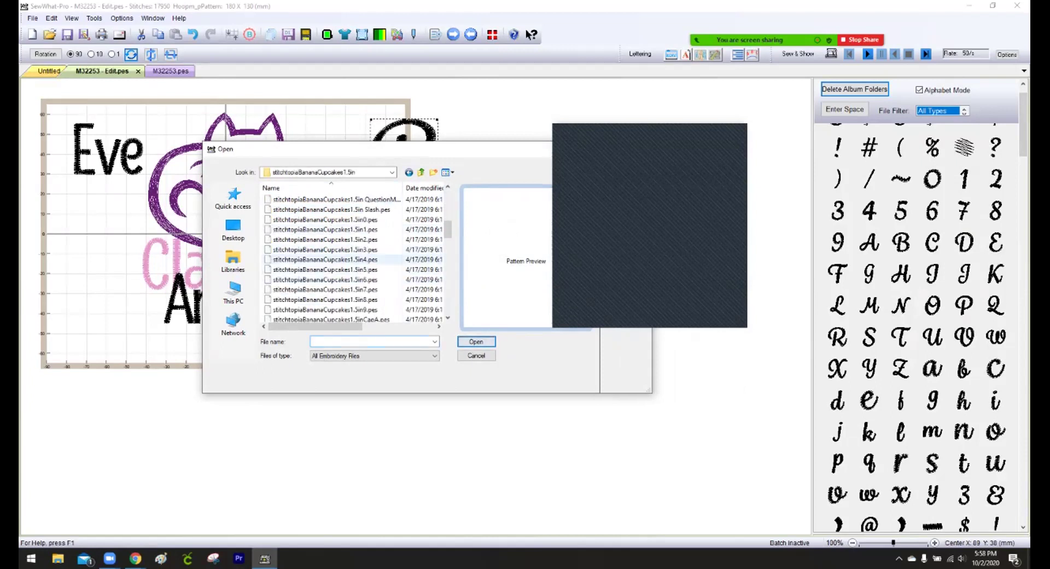
left_click(331, 259)
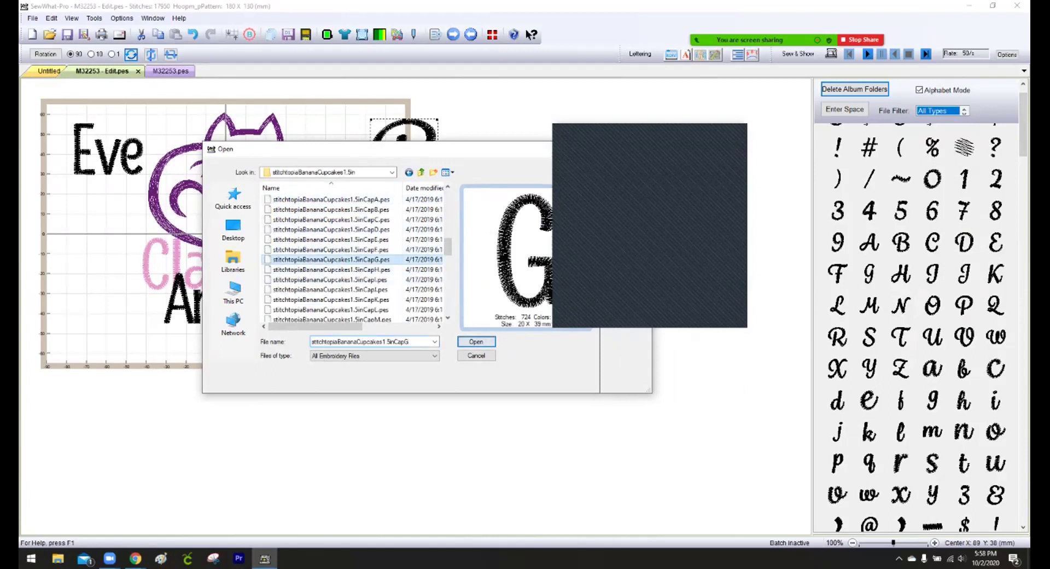
left_click(475, 341)
left_click_drag(245, 234, 377, 288)
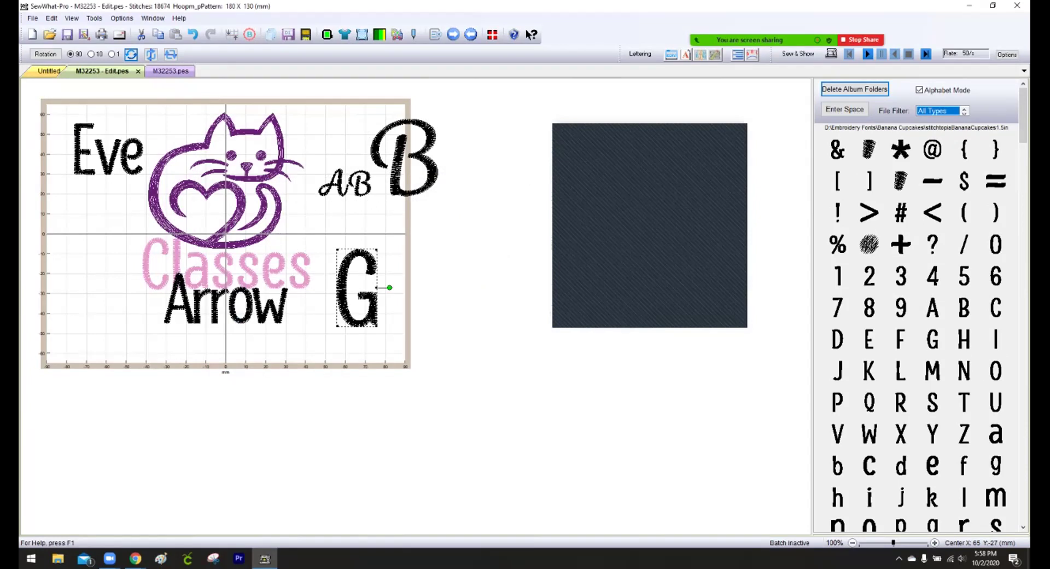
scroll(919, 329, "down", 3)
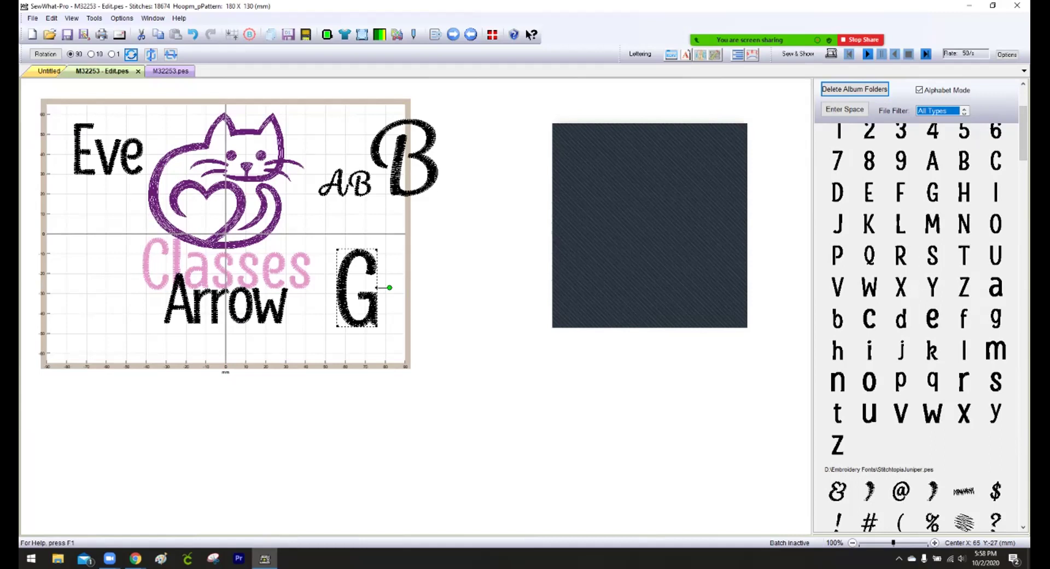
Add the Banana Cupcakes 1.5in letters e, X and d after the G from the album.
left_click(932, 318)
left_click(901, 286)
left_click(901, 318)
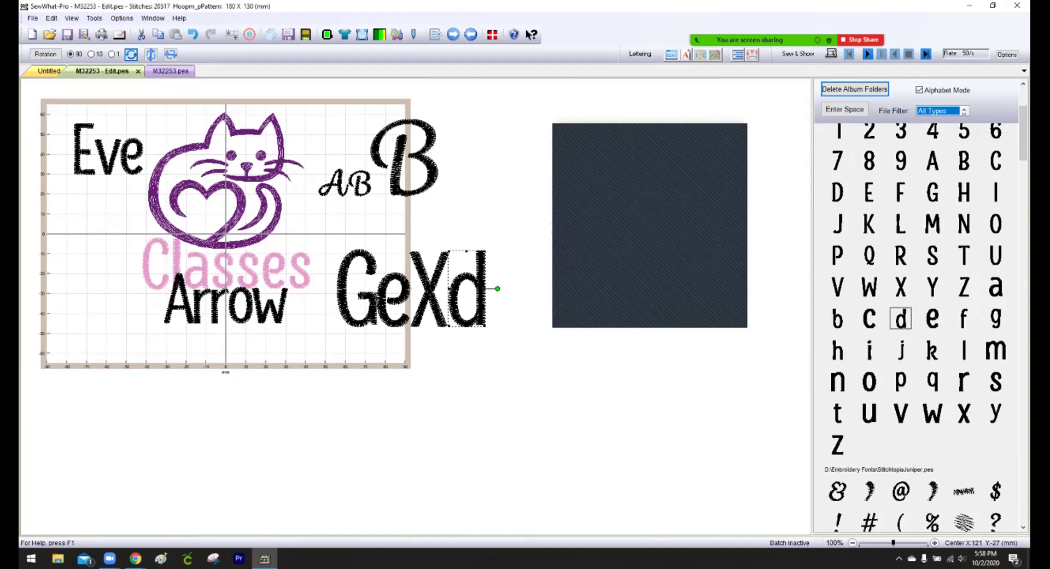
scroll(918, 328, "up", 3)
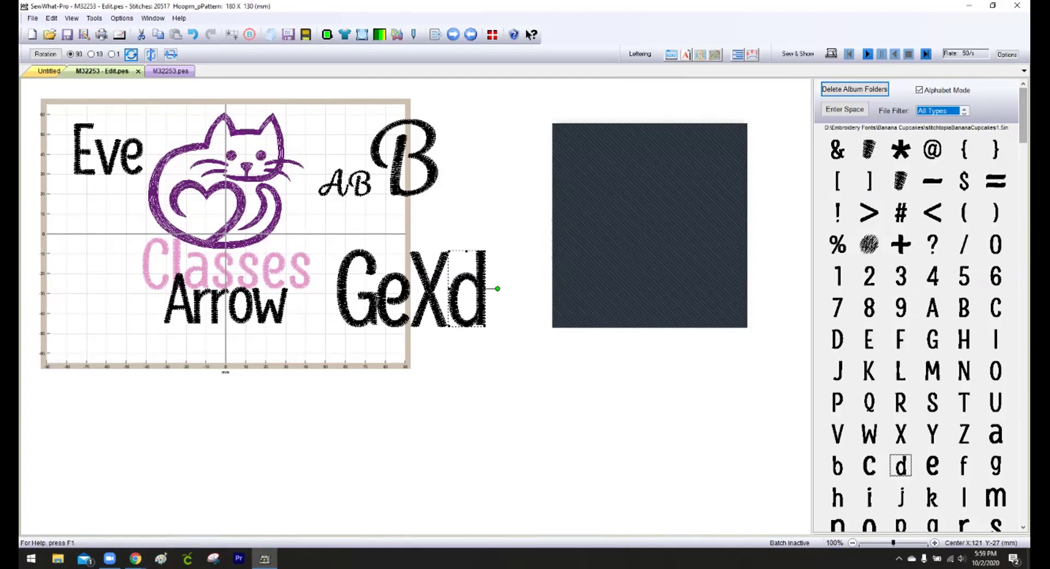
Open the Emb Lettering tool for inserting pre-digitized lettering.
key("alt")
key("Right")
key("Right")
key("Right")
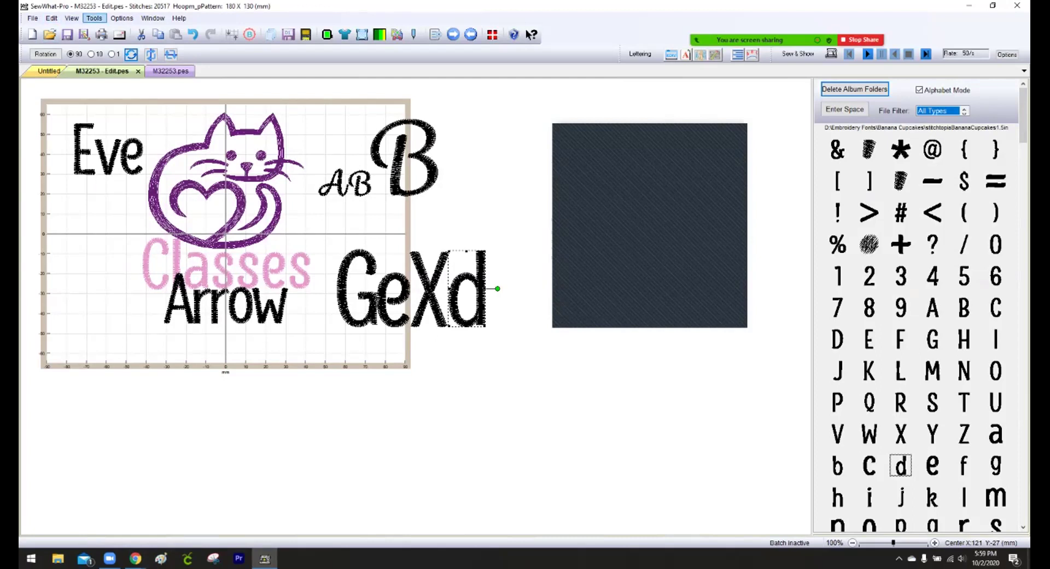
key("Down")
key("Down")
key("Down")
key("Down")
key("Down")
key("Down")
key("Down")
key("Down")
key("Down")
key("Down")
key("Down")
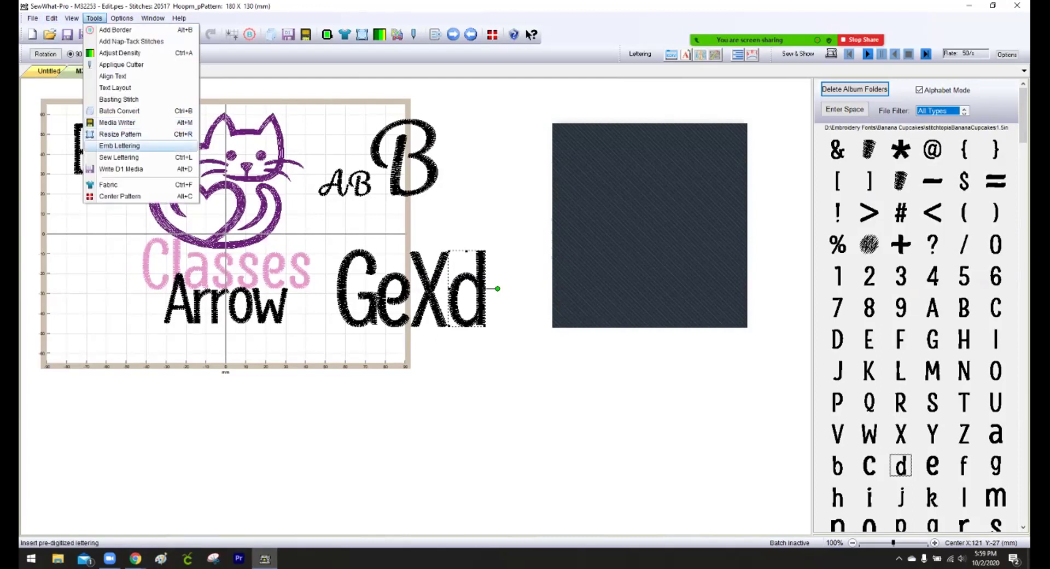
key("Return")
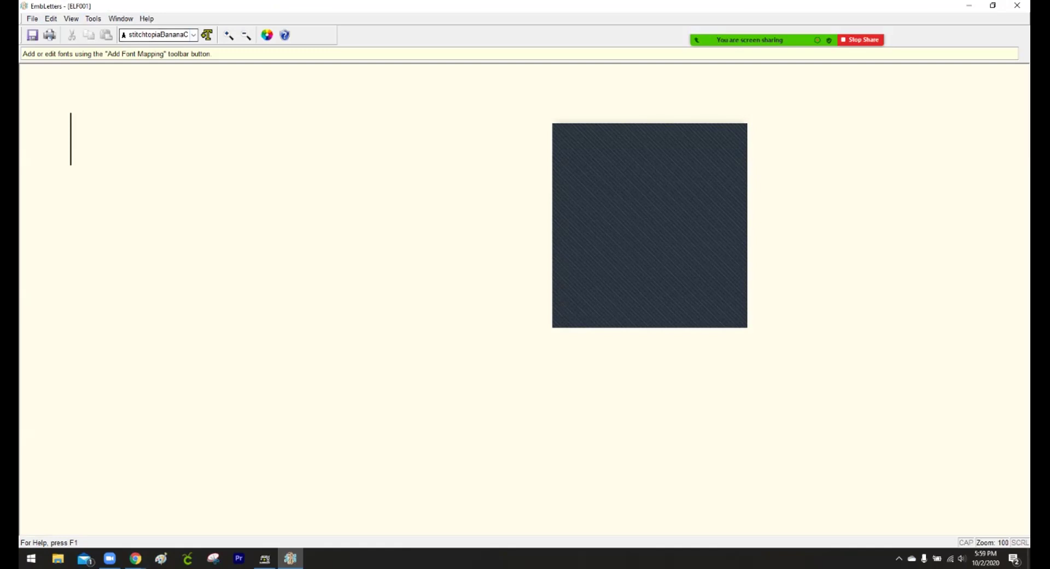
Show how to add a font mapping from the stitchtopiaBananaCupcakes1.5in folder in Banana Cupcakes, and close EmbLetters to return to the design.
left_click(207, 35)
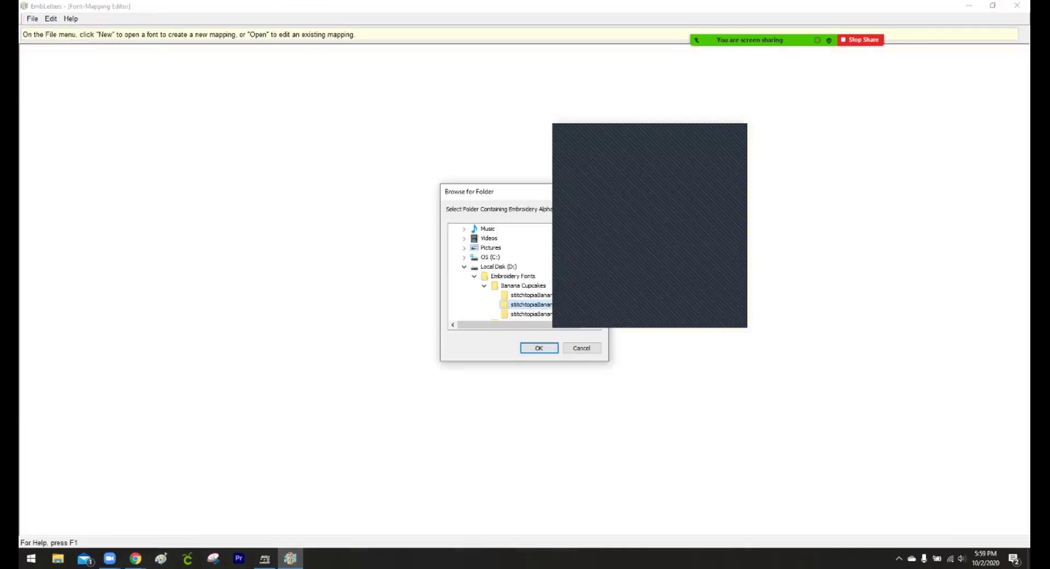
left_click_drag(512, 194, 372, 183)
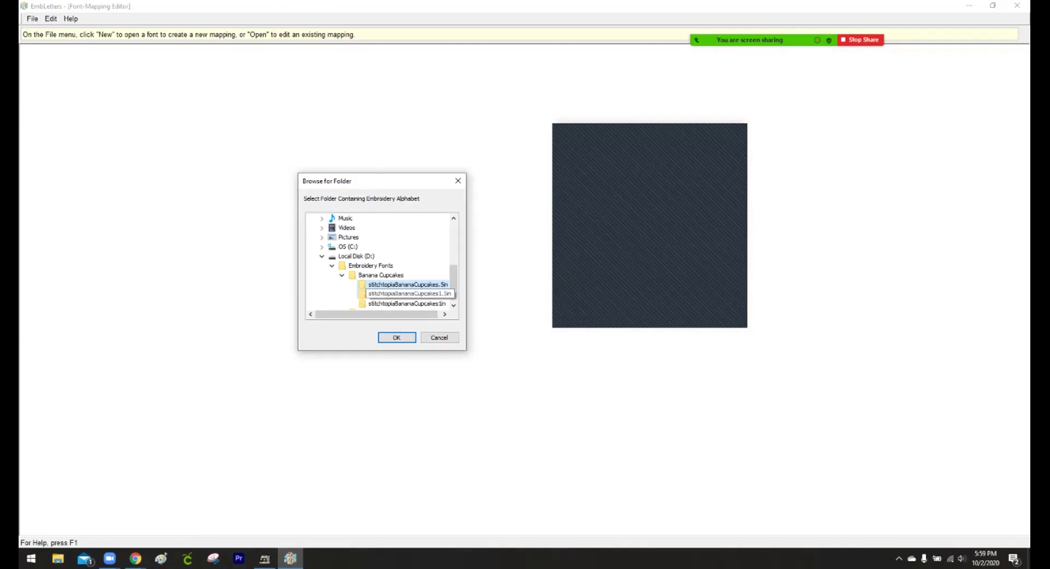
left_click(405, 303)
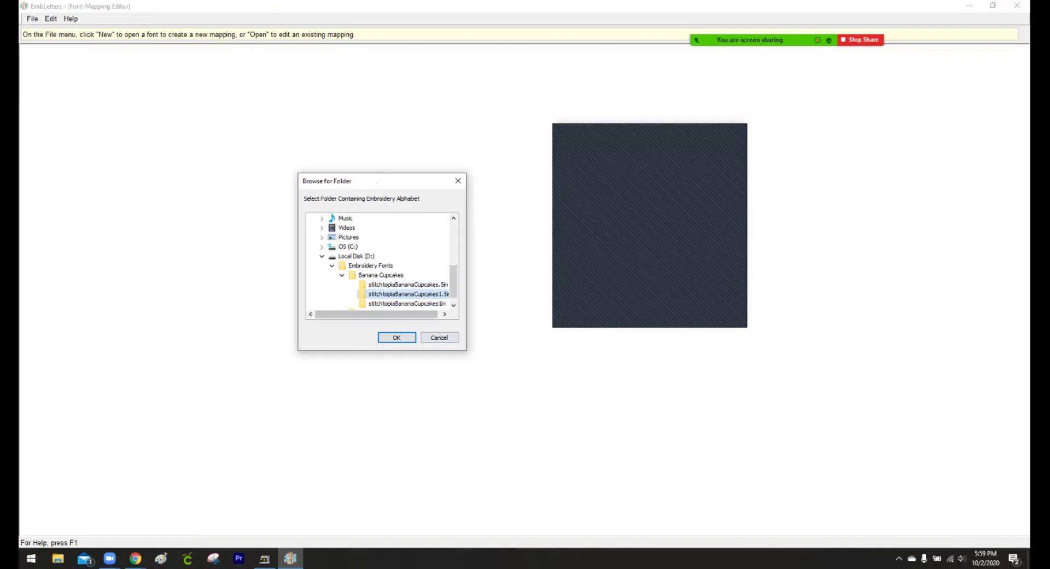
left_click(396, 337)
left_click(1017, 5)
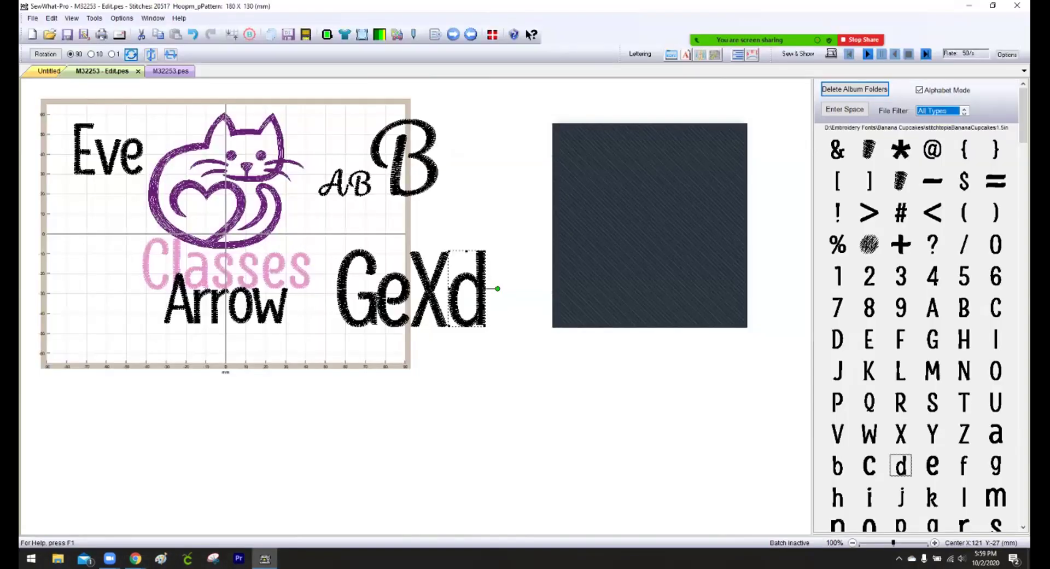